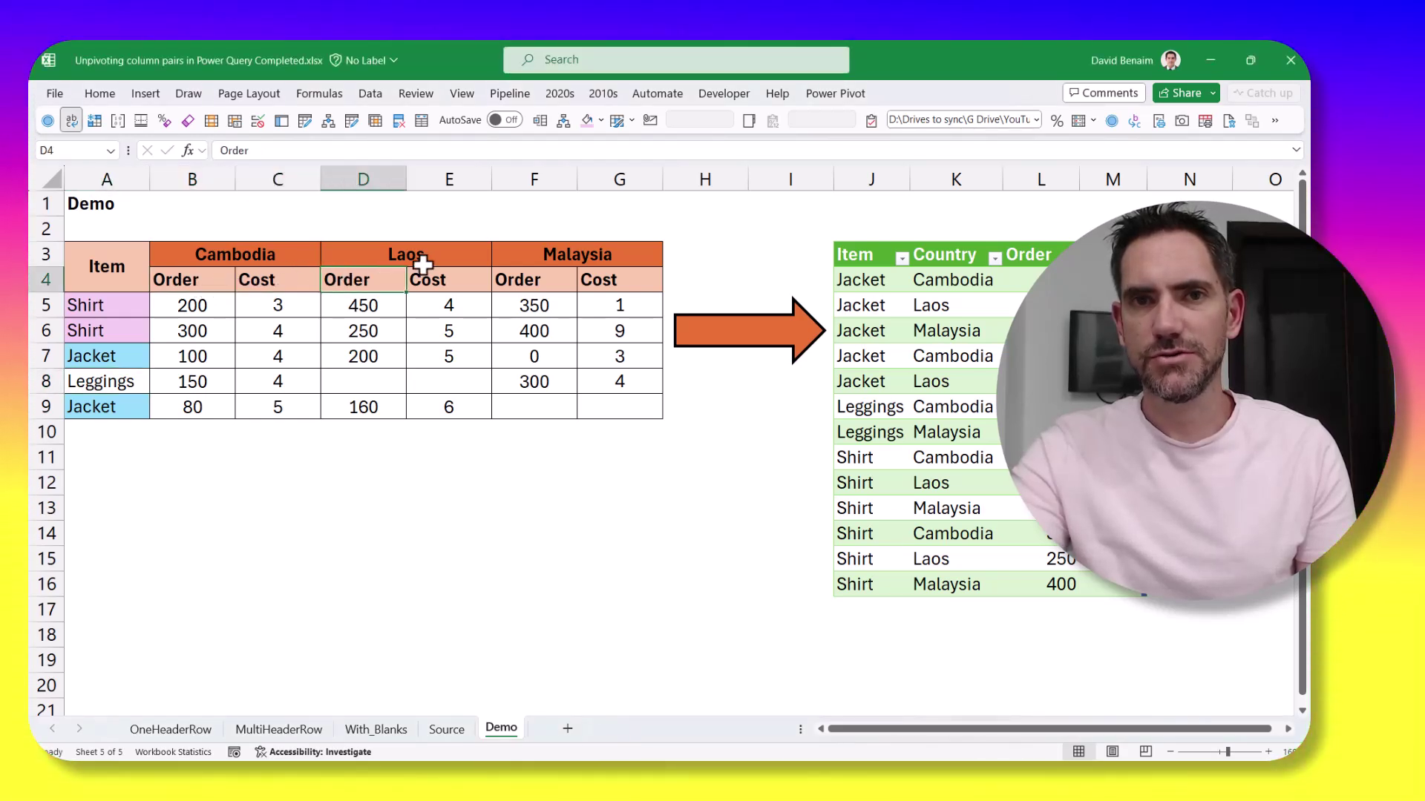
Rename Leggings to Pants in A8 and refresh the results table so it lists Pants.
left_click(423, 264)
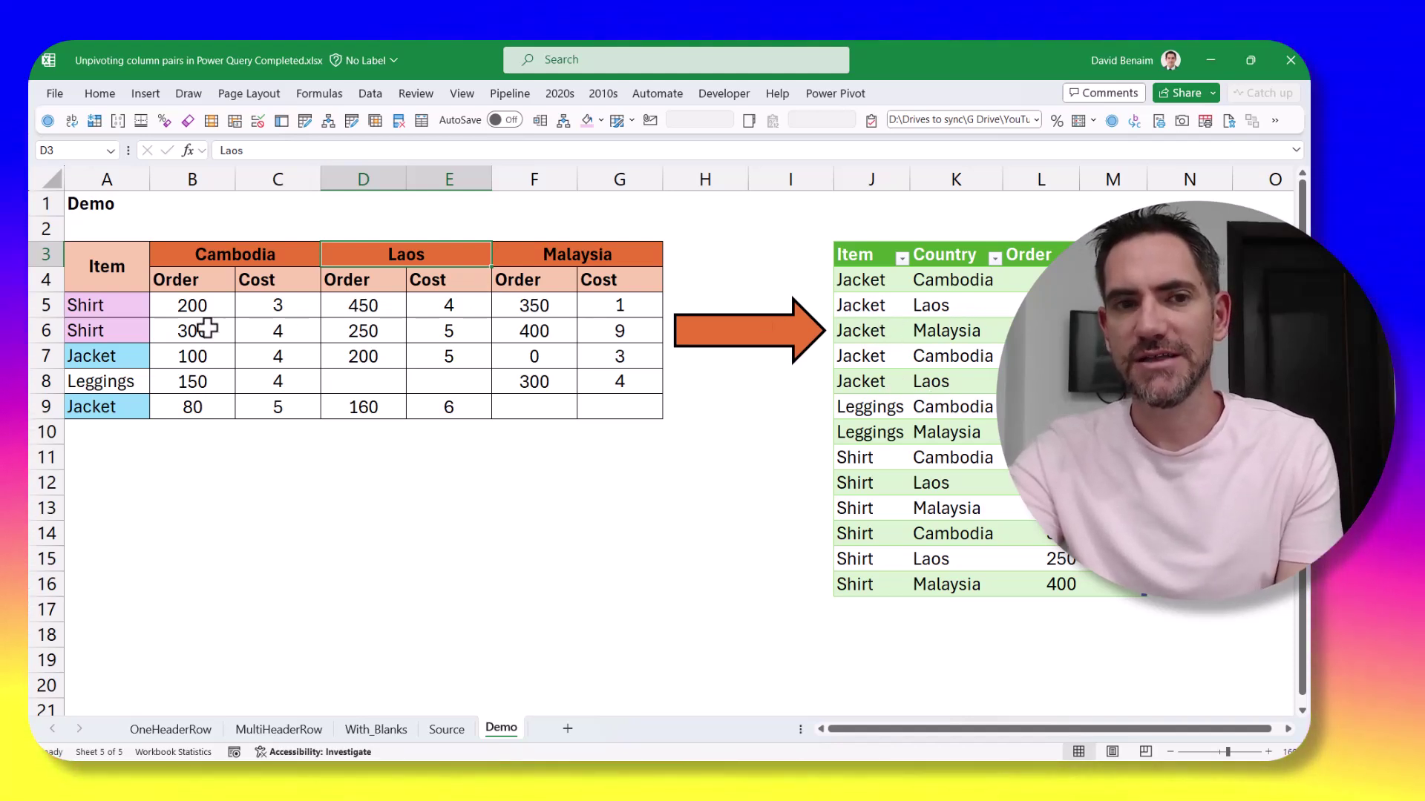
left_click(104, 381)
type("Pants")
key("Return")
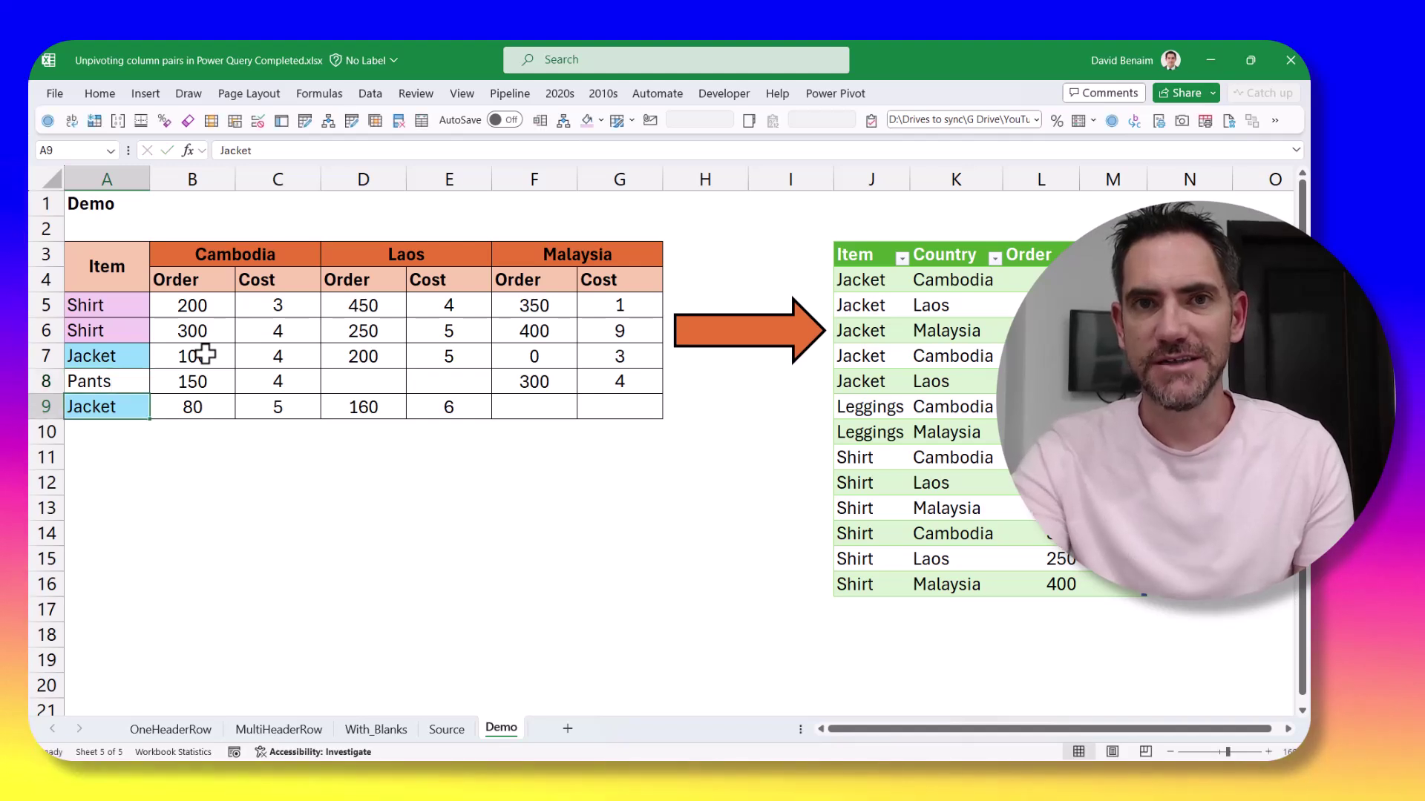
right_click(906, 330)
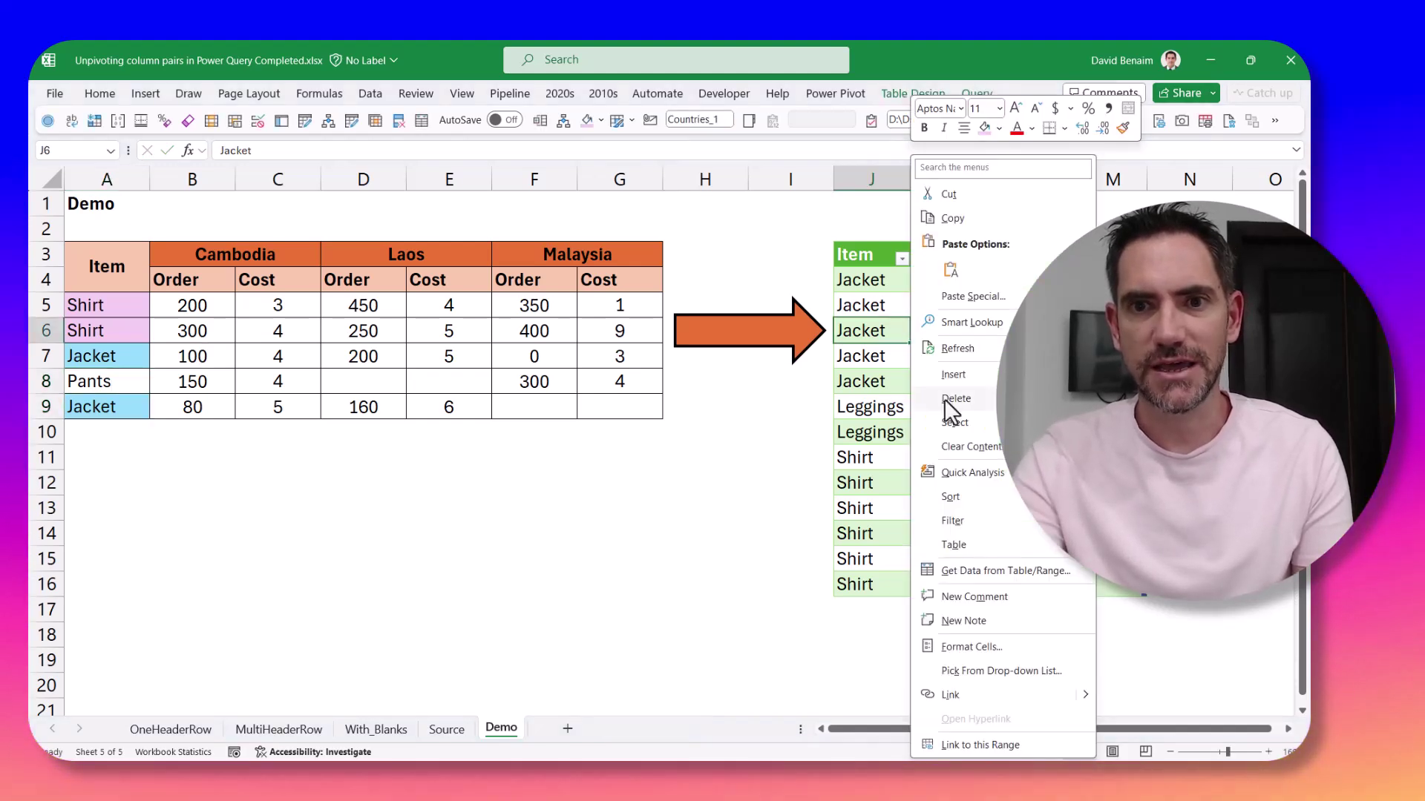
left_click(957, 348)
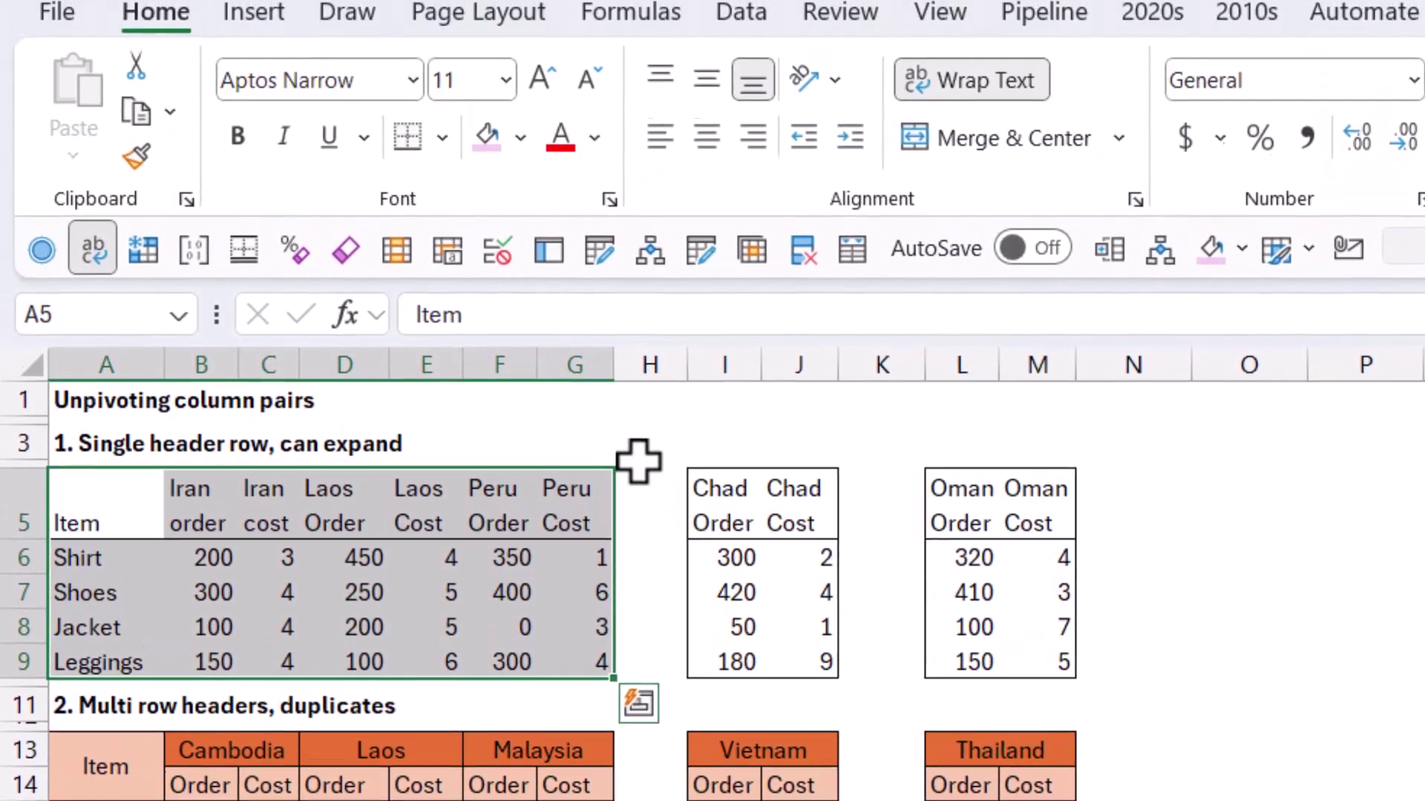
Turn A5:G9 into Table1 with headers and load it as a query into the Power Query Editor.
left_click(741, 13)
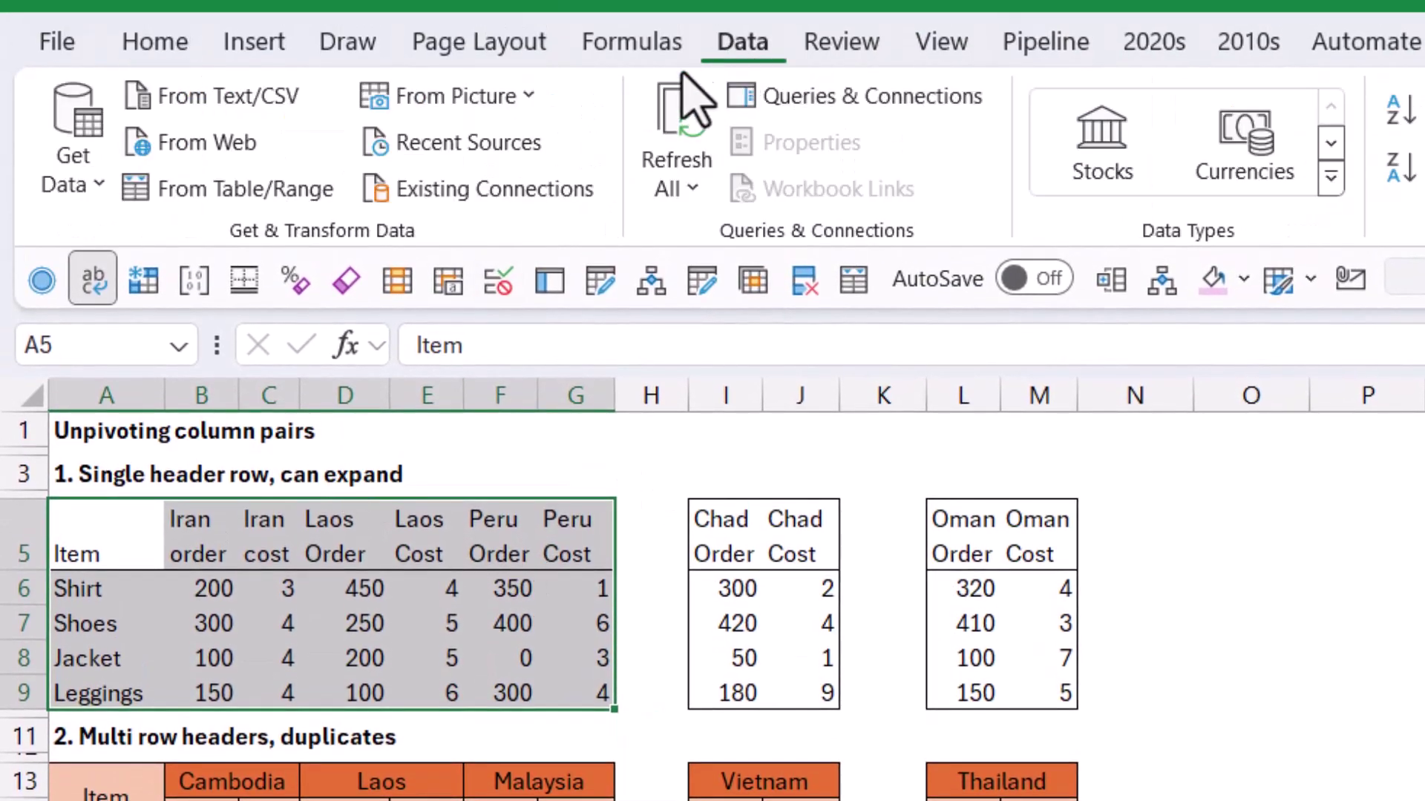
left_click(245, 189)
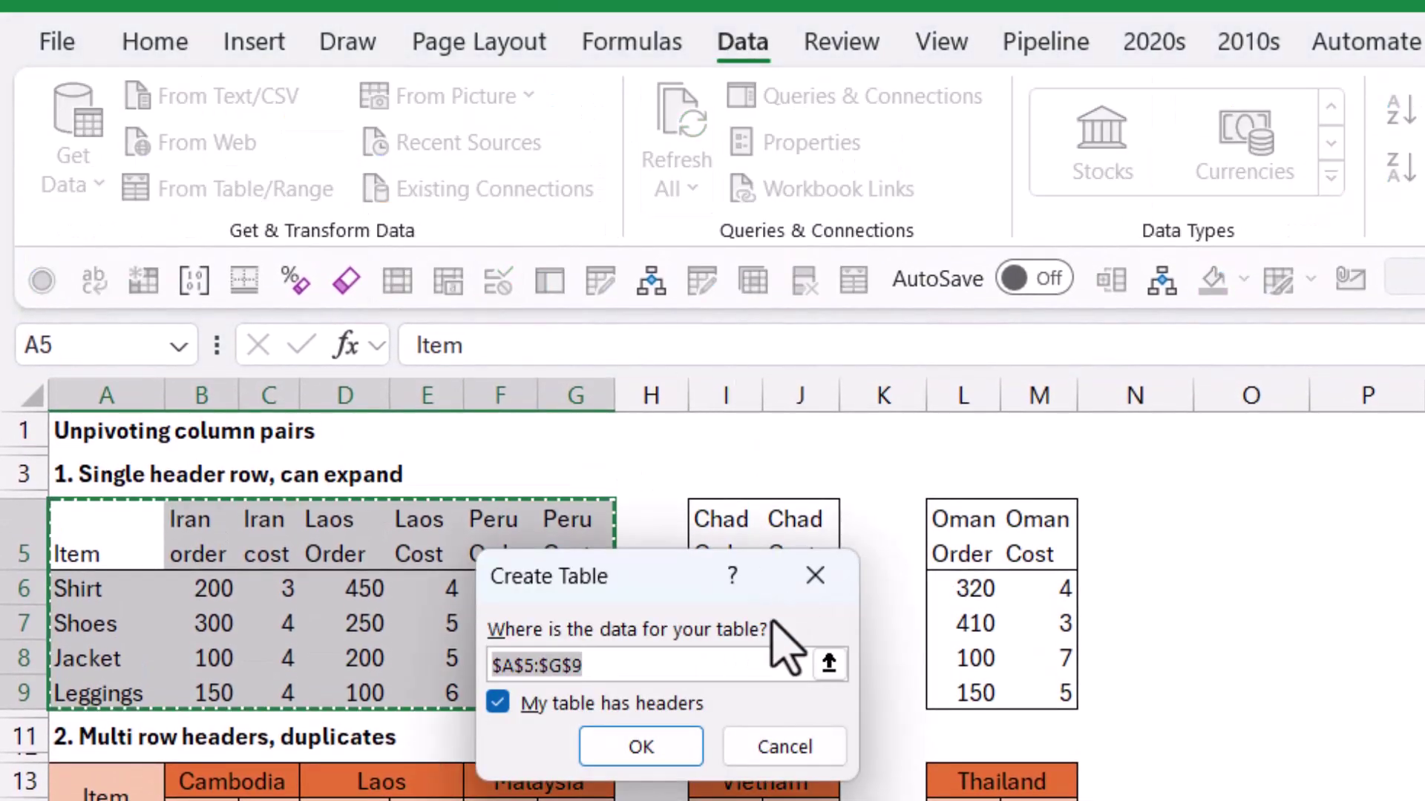
left_click(666, 739)
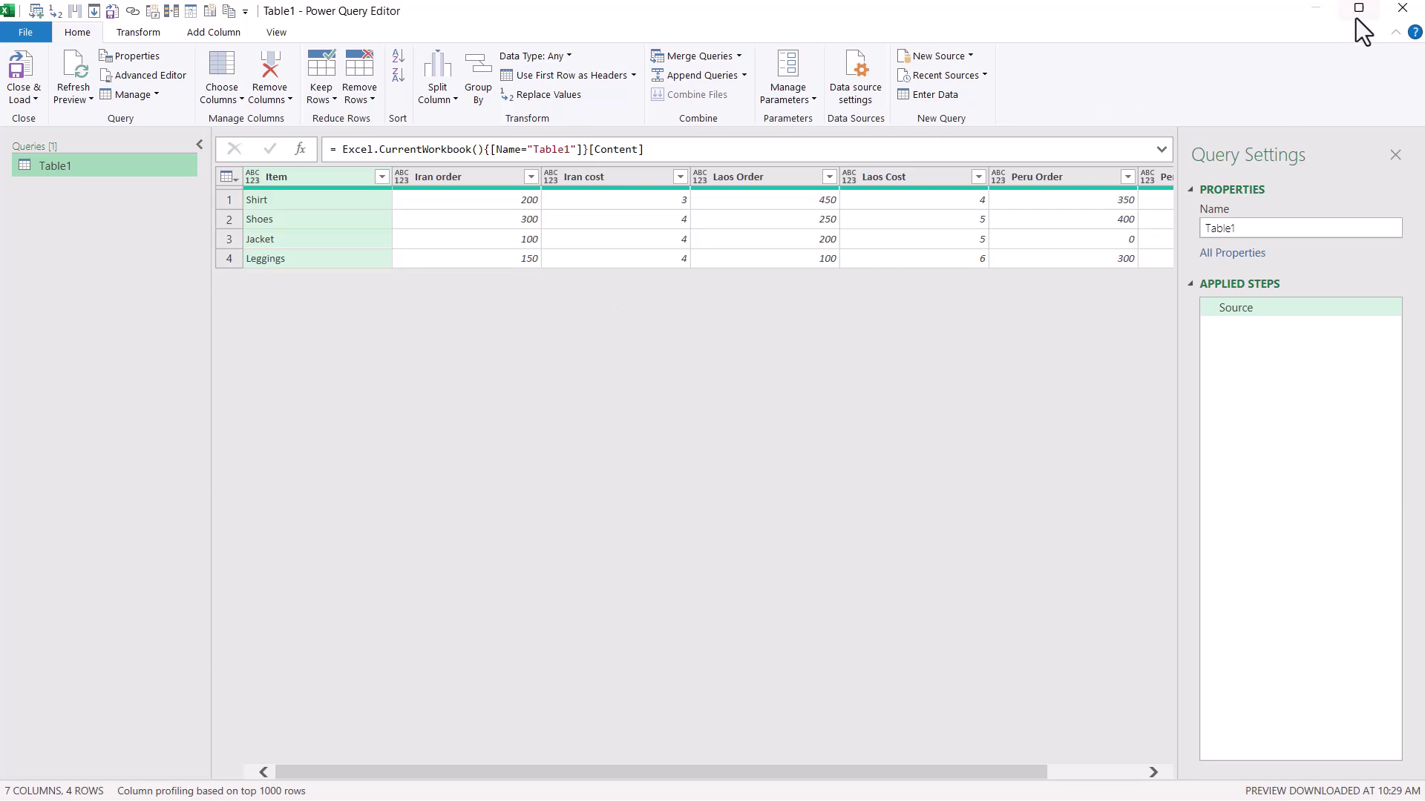
left_click(1355, 12)
left_click_drag(912, 137, 388, 465)
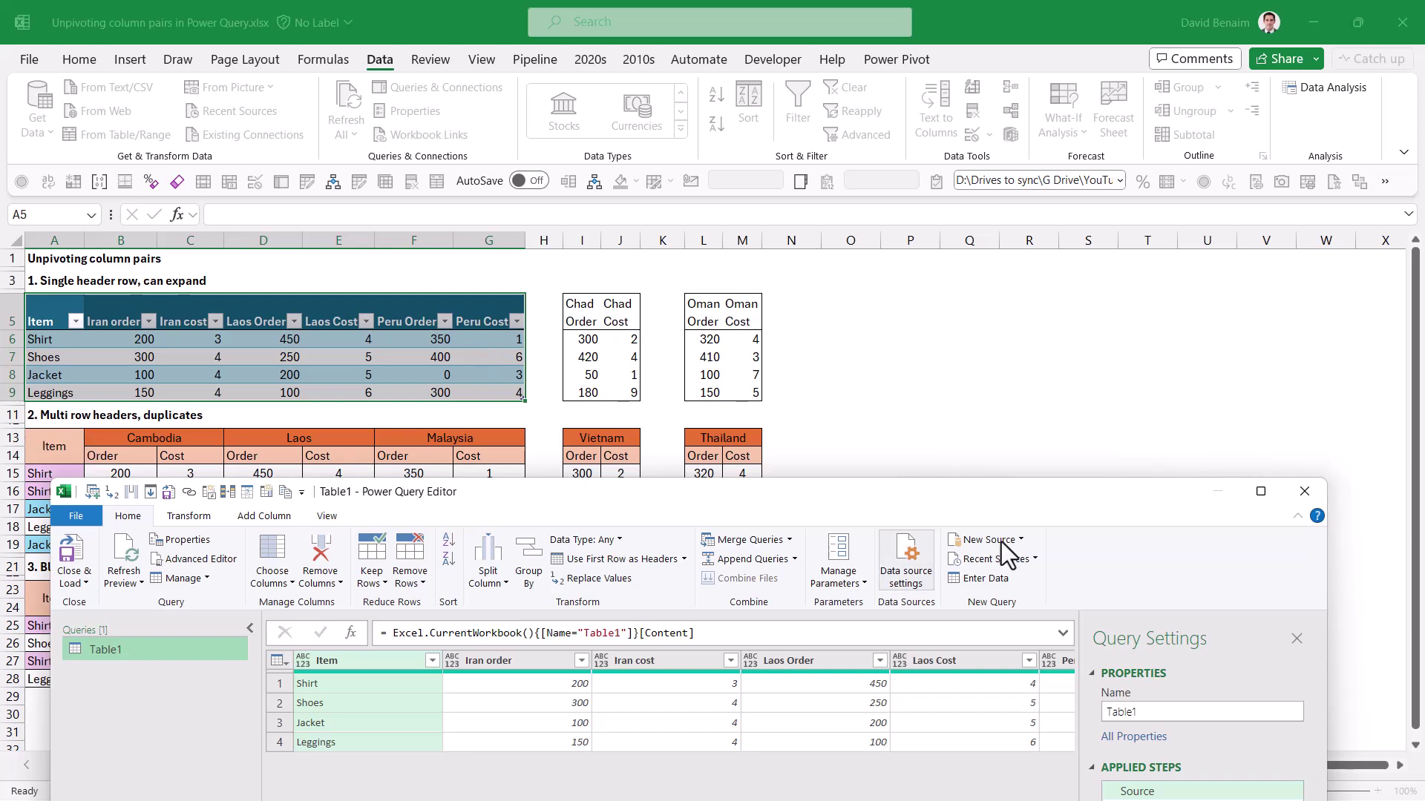
Unpivot every column except Item into Attribute and Value columns, giving 24 rows.
left_click(1265, 500)
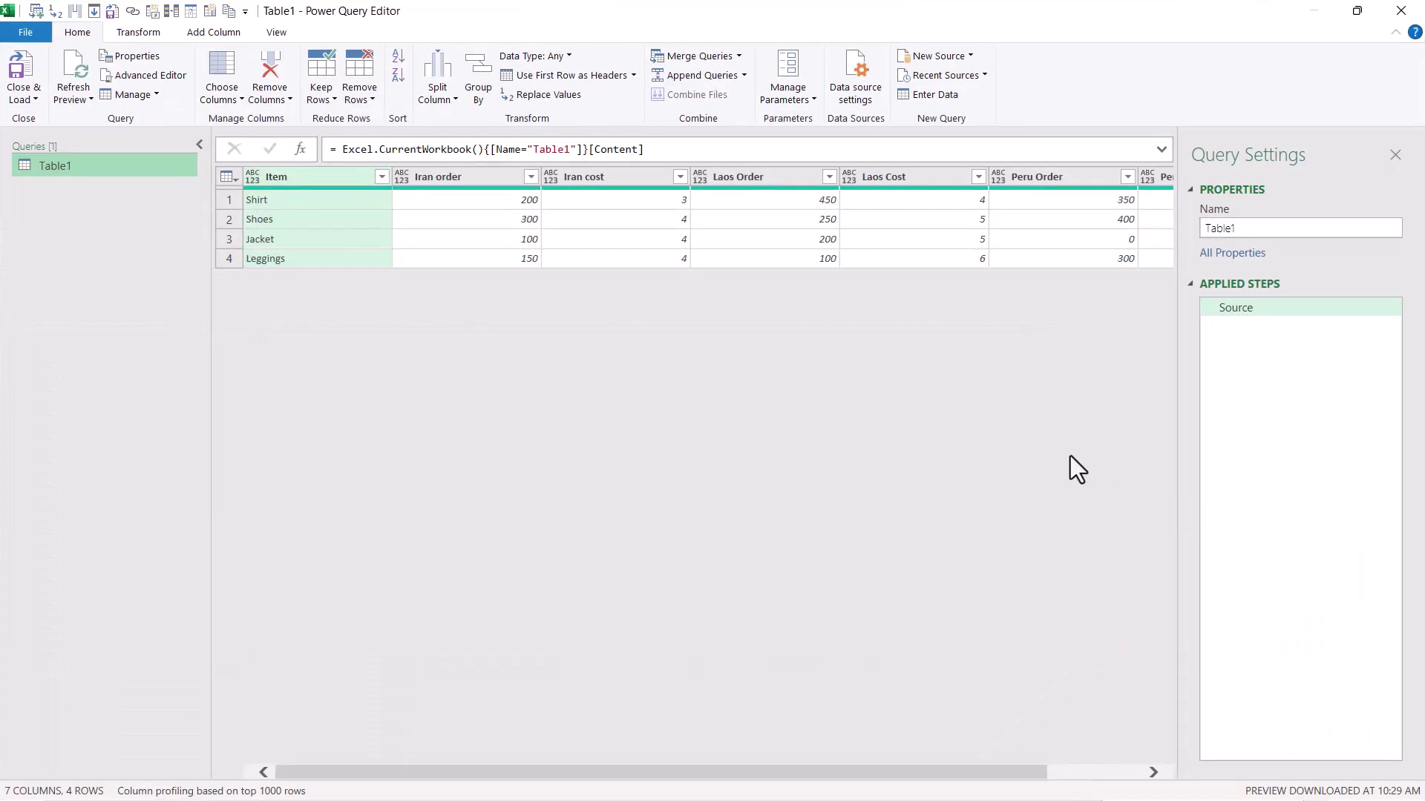
left_click(336, 178)
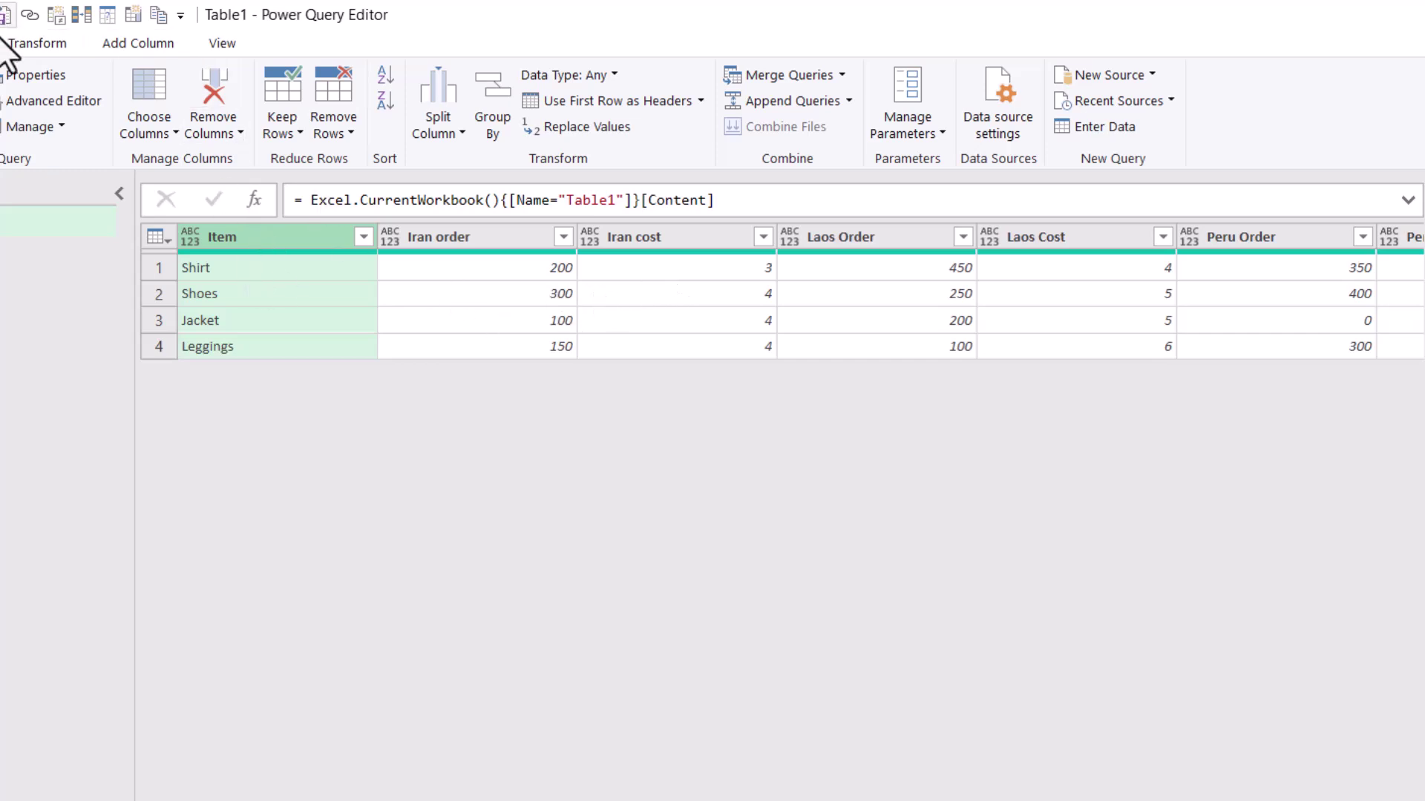
left_click(28, 43)
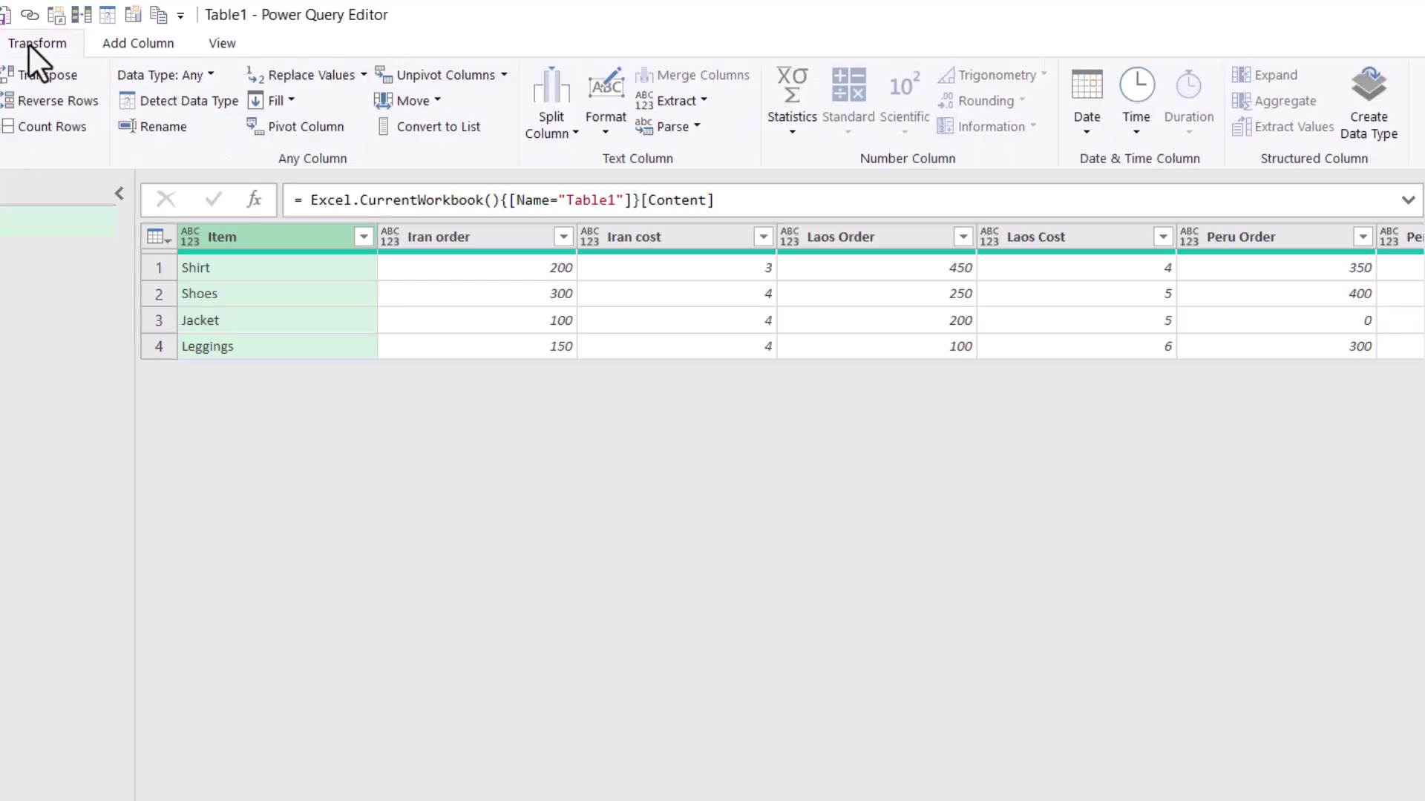
left_click(508, 74)
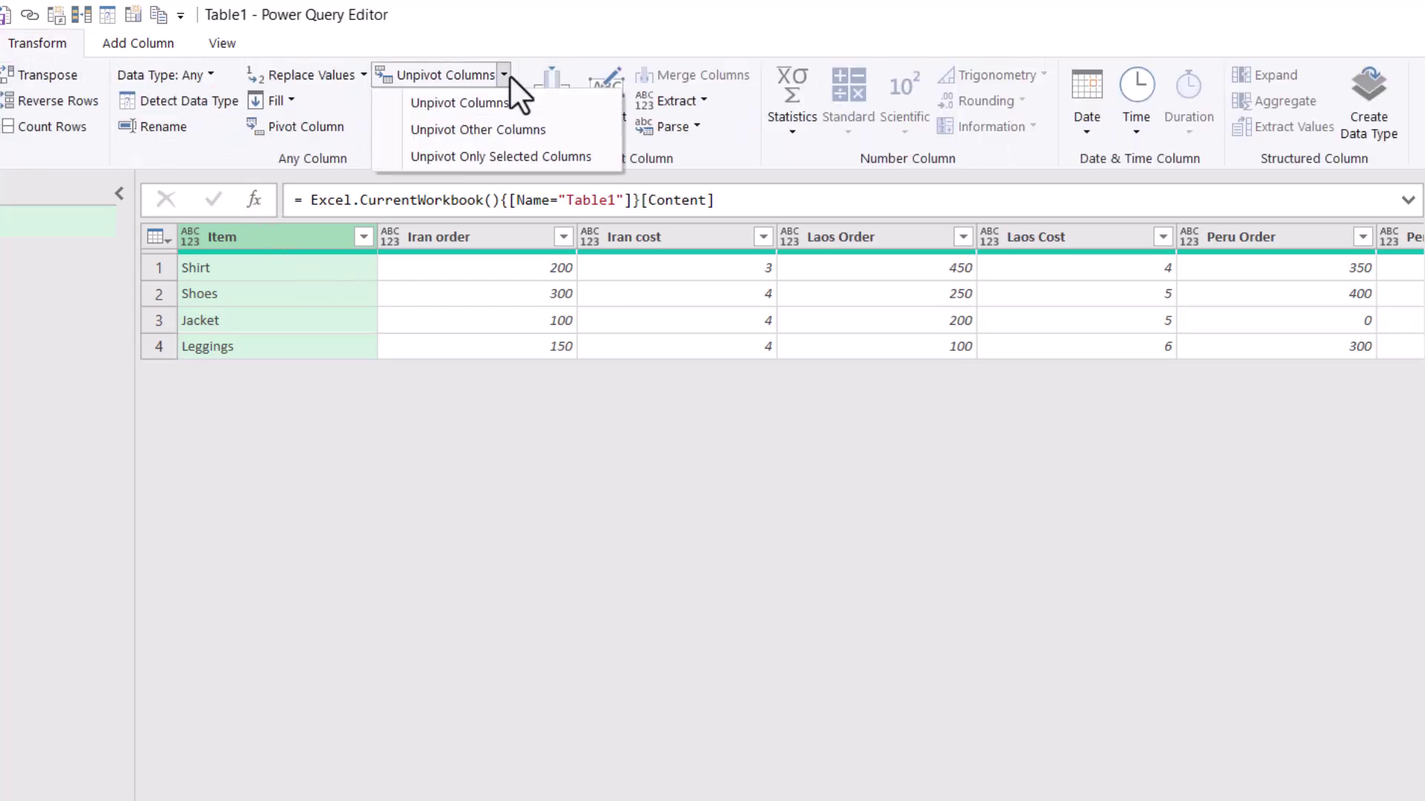
left_click(537, 127)
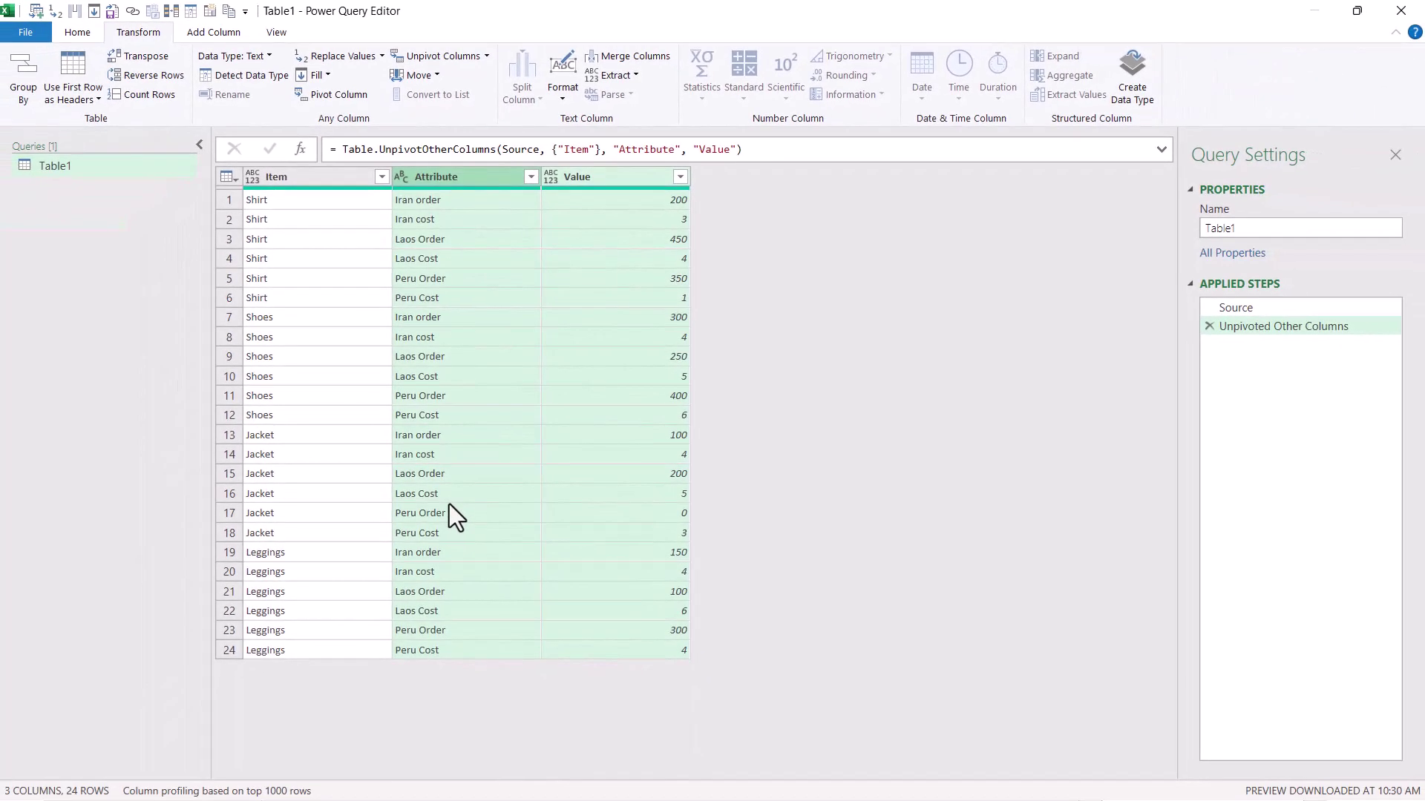
Split Attribute by space at the right-most delimiter into Attribute.1 country and Attribute.2 order/cost.
left_click(608, 186, "ctrl")
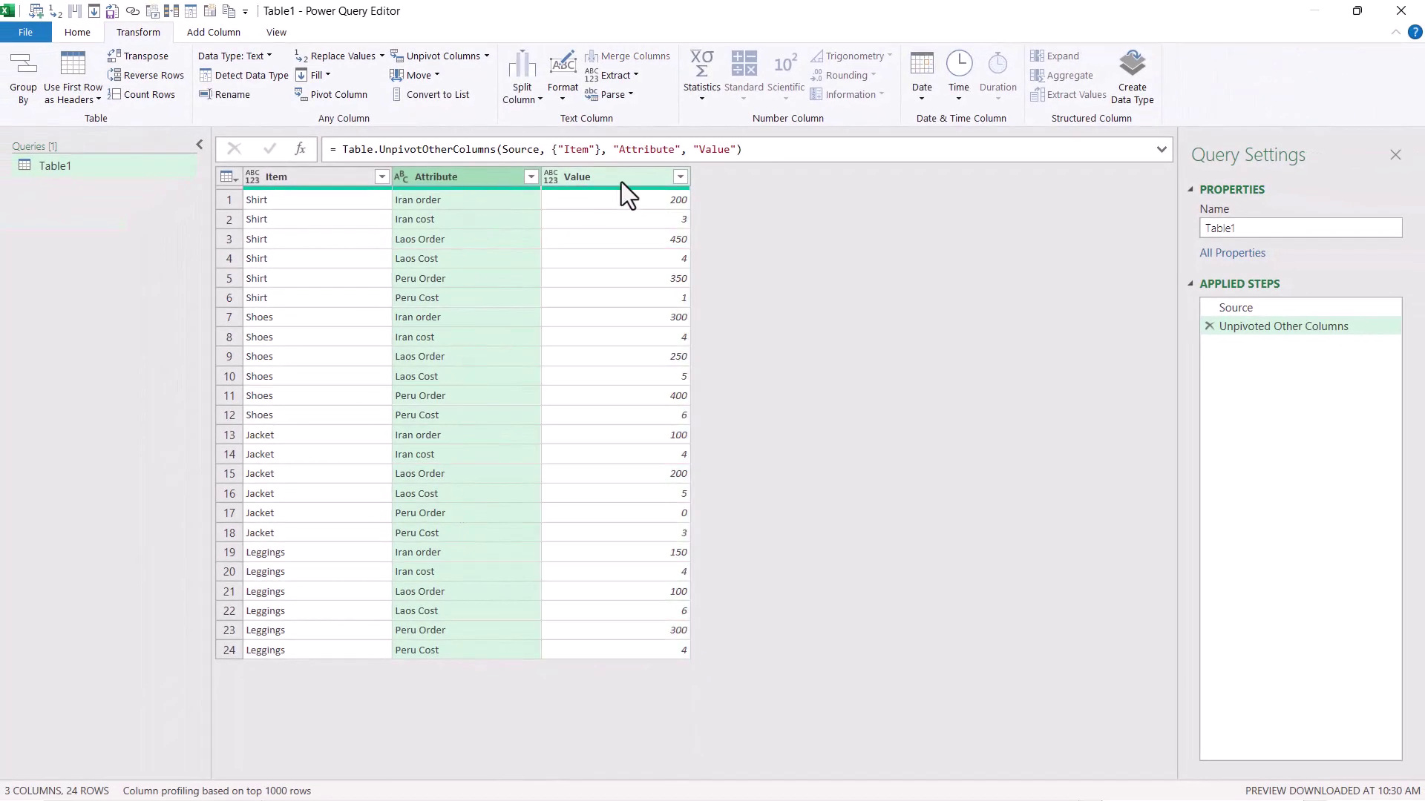
left_click(621, 181)
left_click(463, 179)
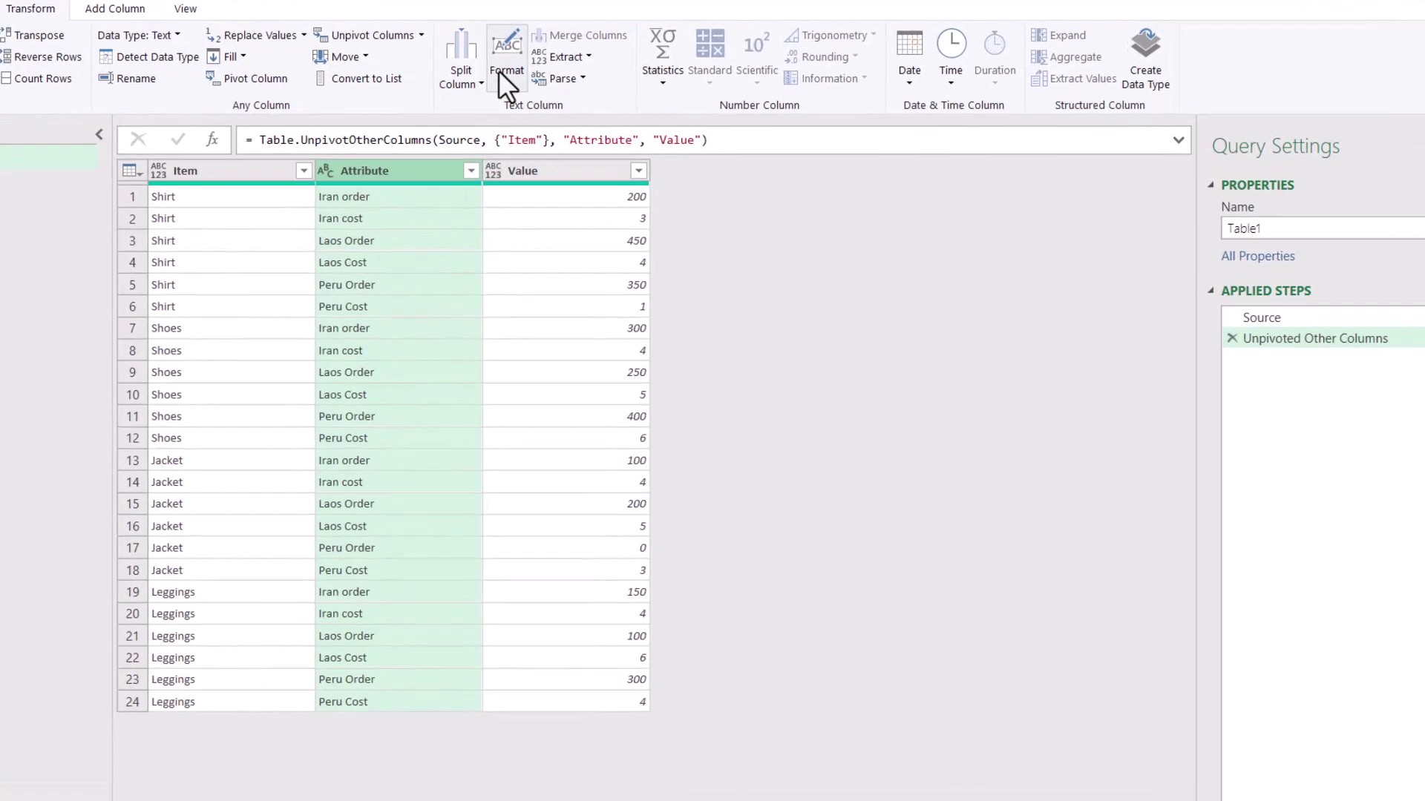
left_click(399, 69)
left_click(469, 102)
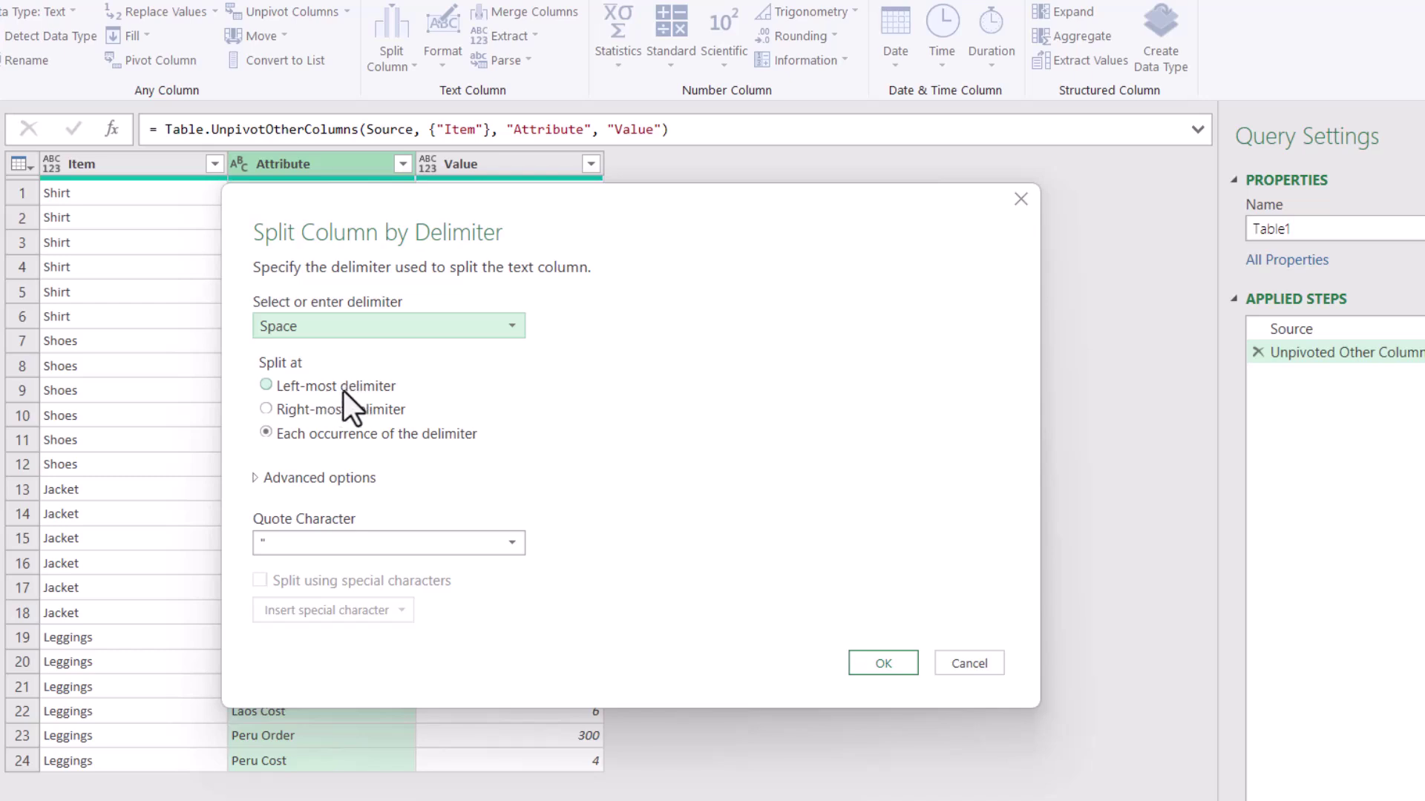
left_click(353, 413)
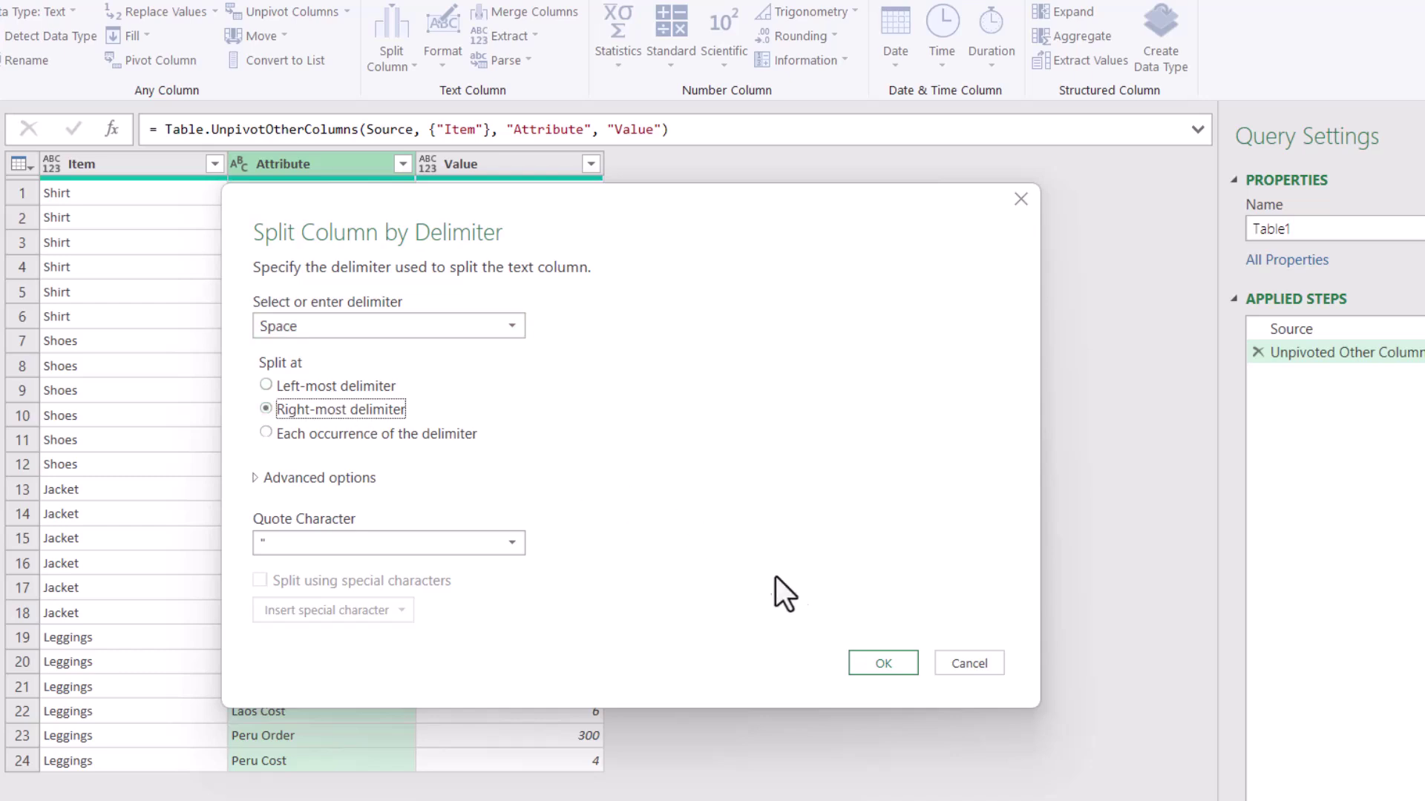
left_click(868, 660)
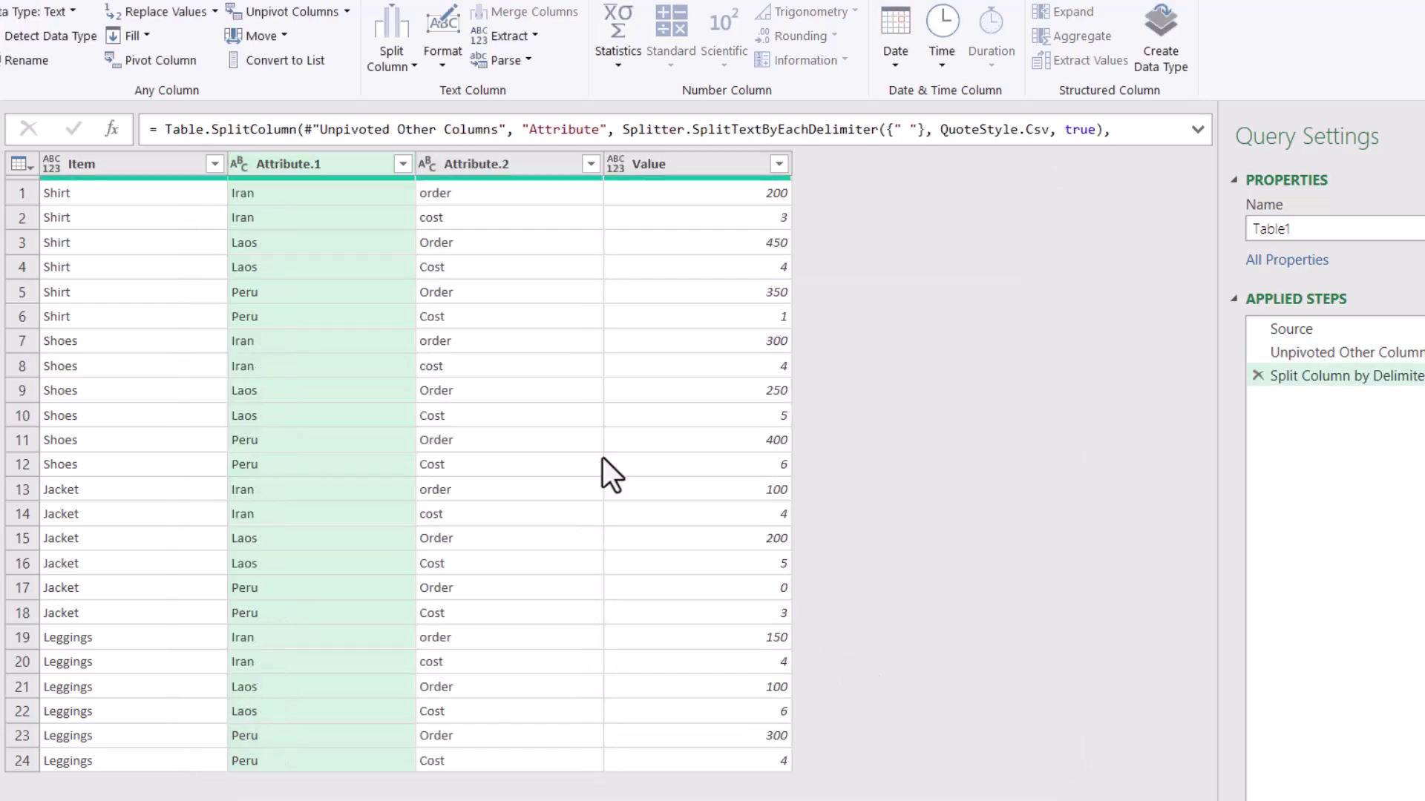
left_click(478, 164)
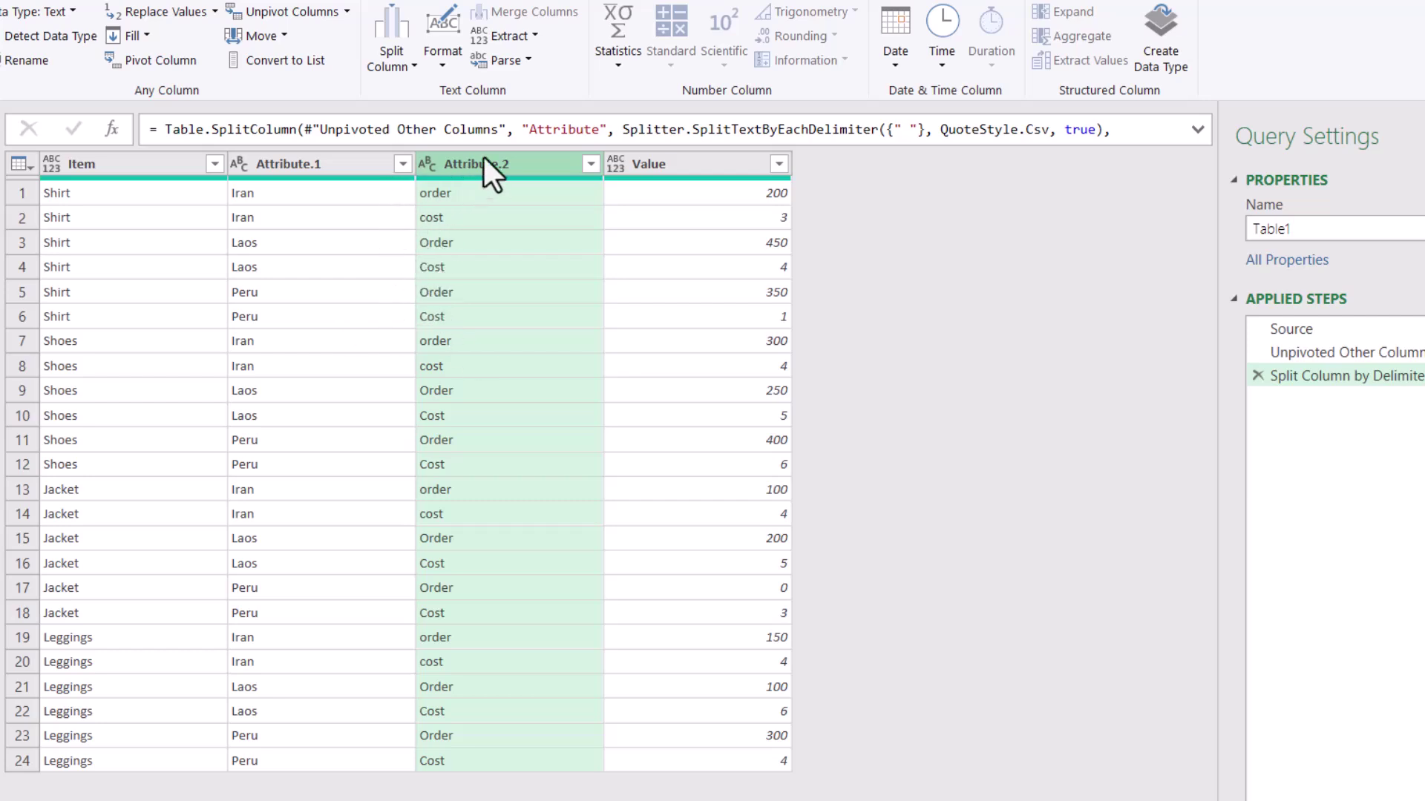
Apply Capitalize Each Word to Attribute.2 so its labels read Order and Cost.
left_click(445, 54)
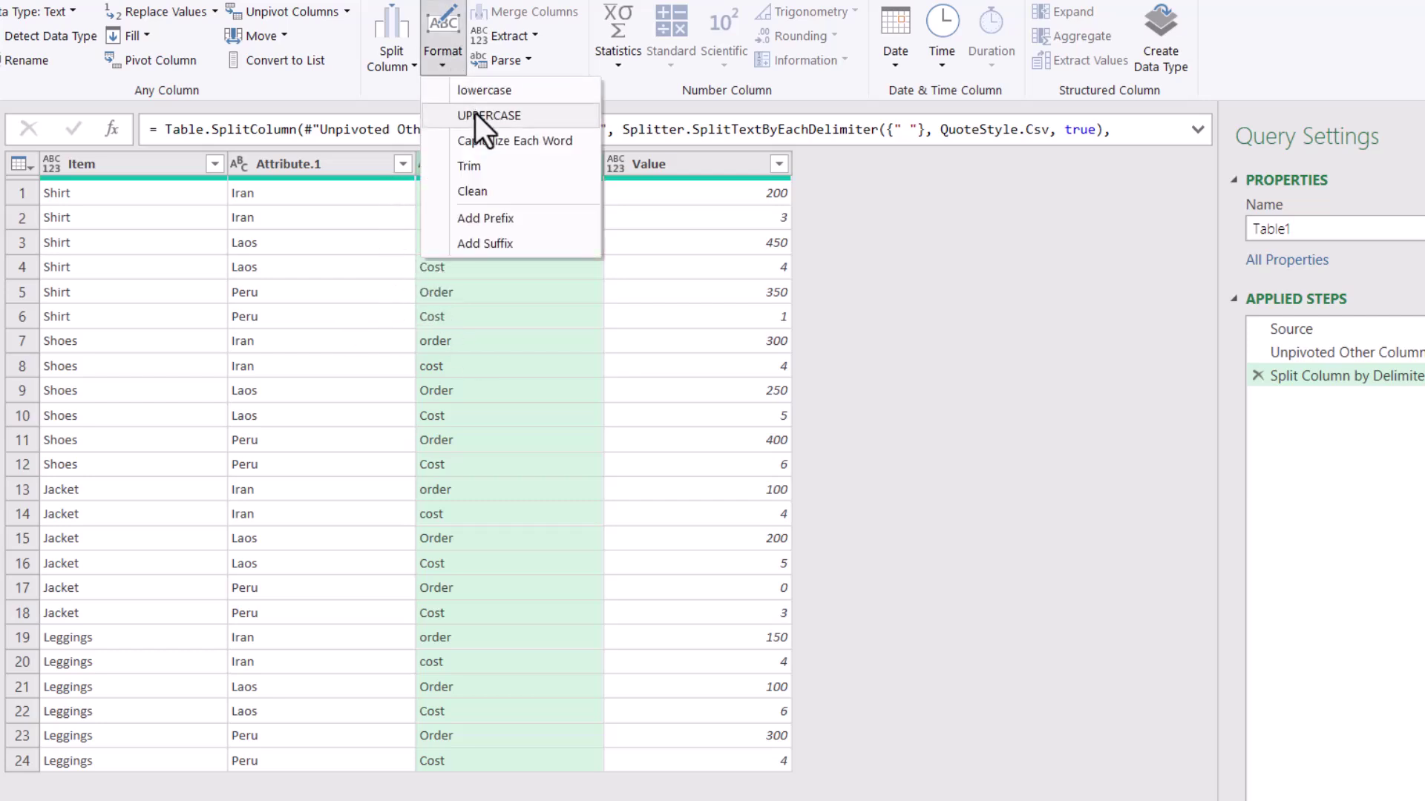
left_click(489, 140)
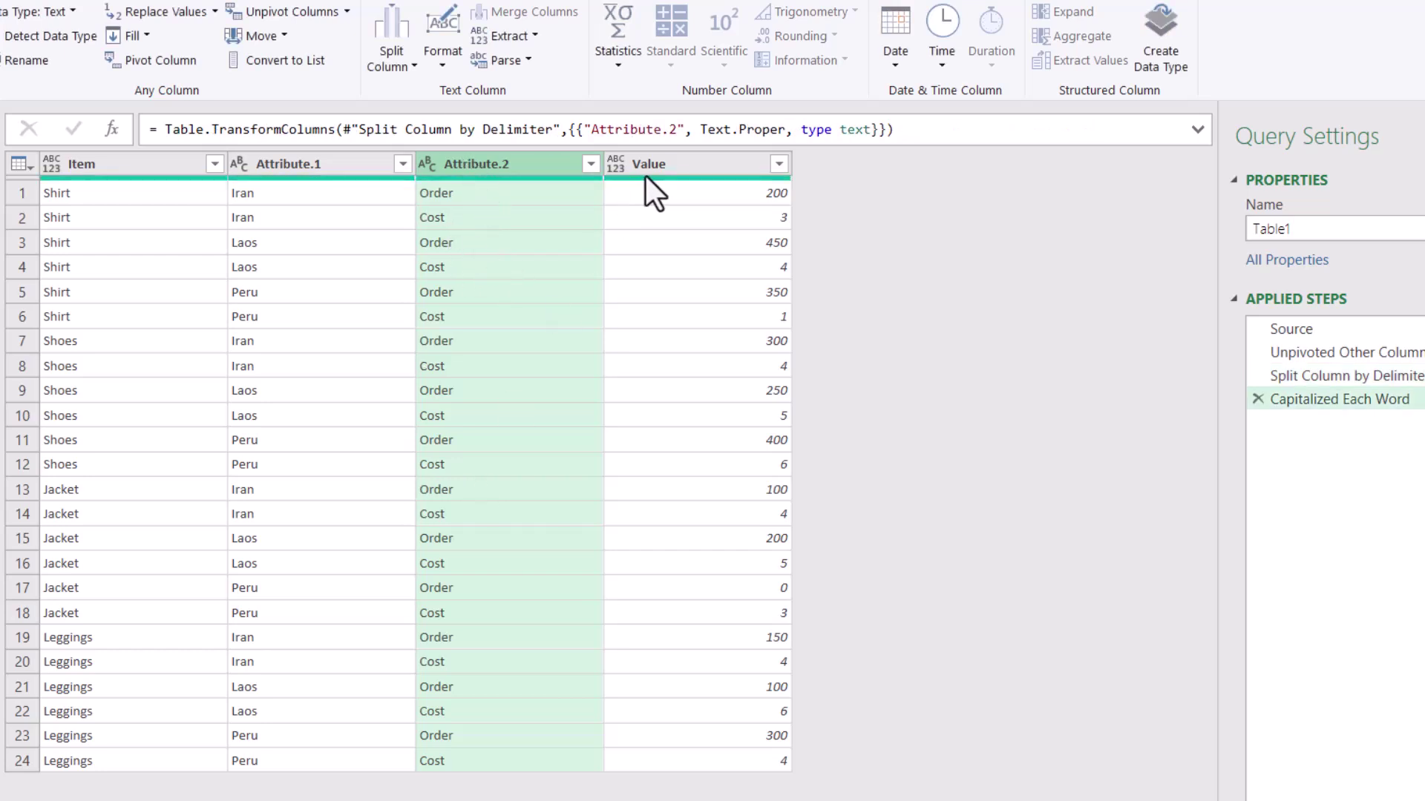
left_click(15, 762)
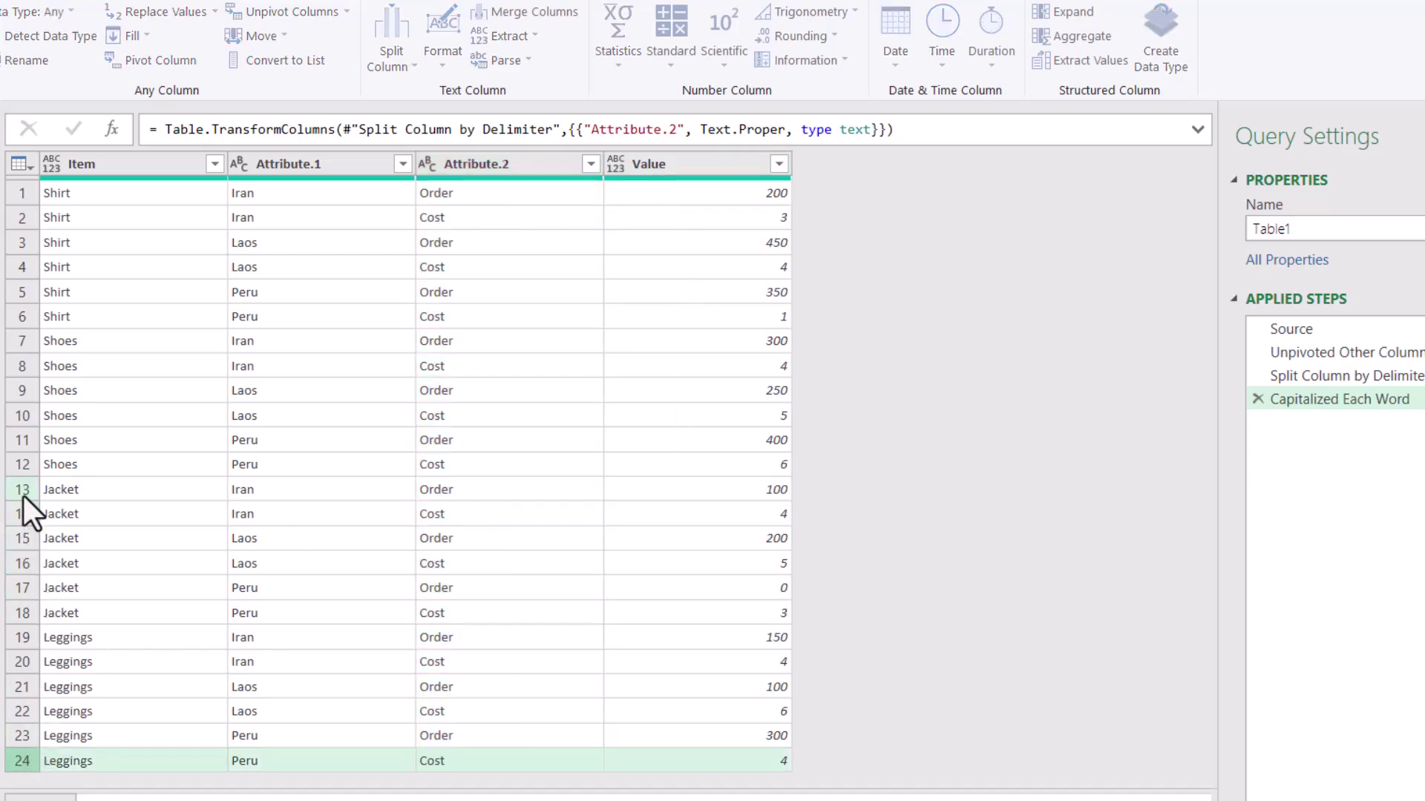
left_click(518, 164)
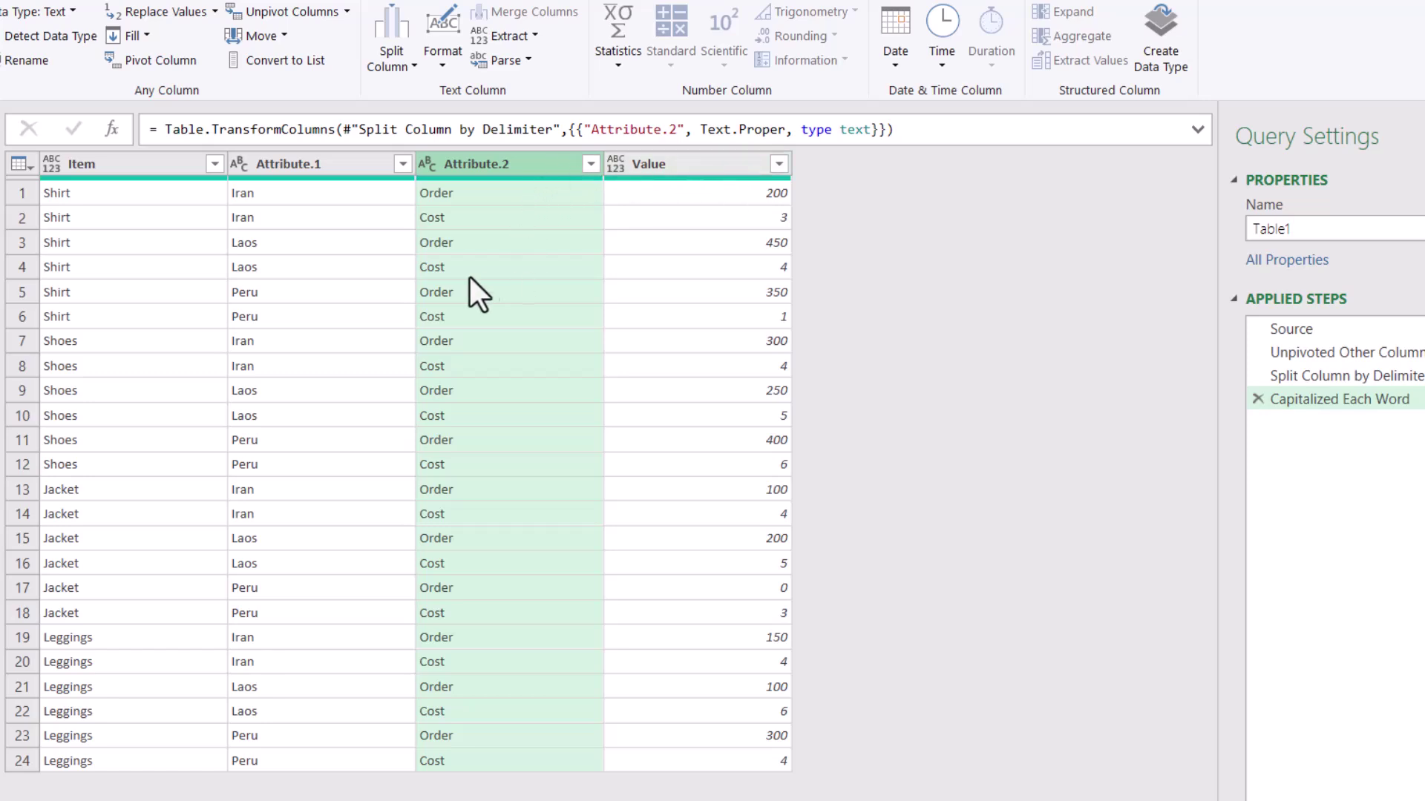
Pivot Attribute.2 into Order and Cost columns using Value, with Don't Aggregate.
left_click(162, 57)
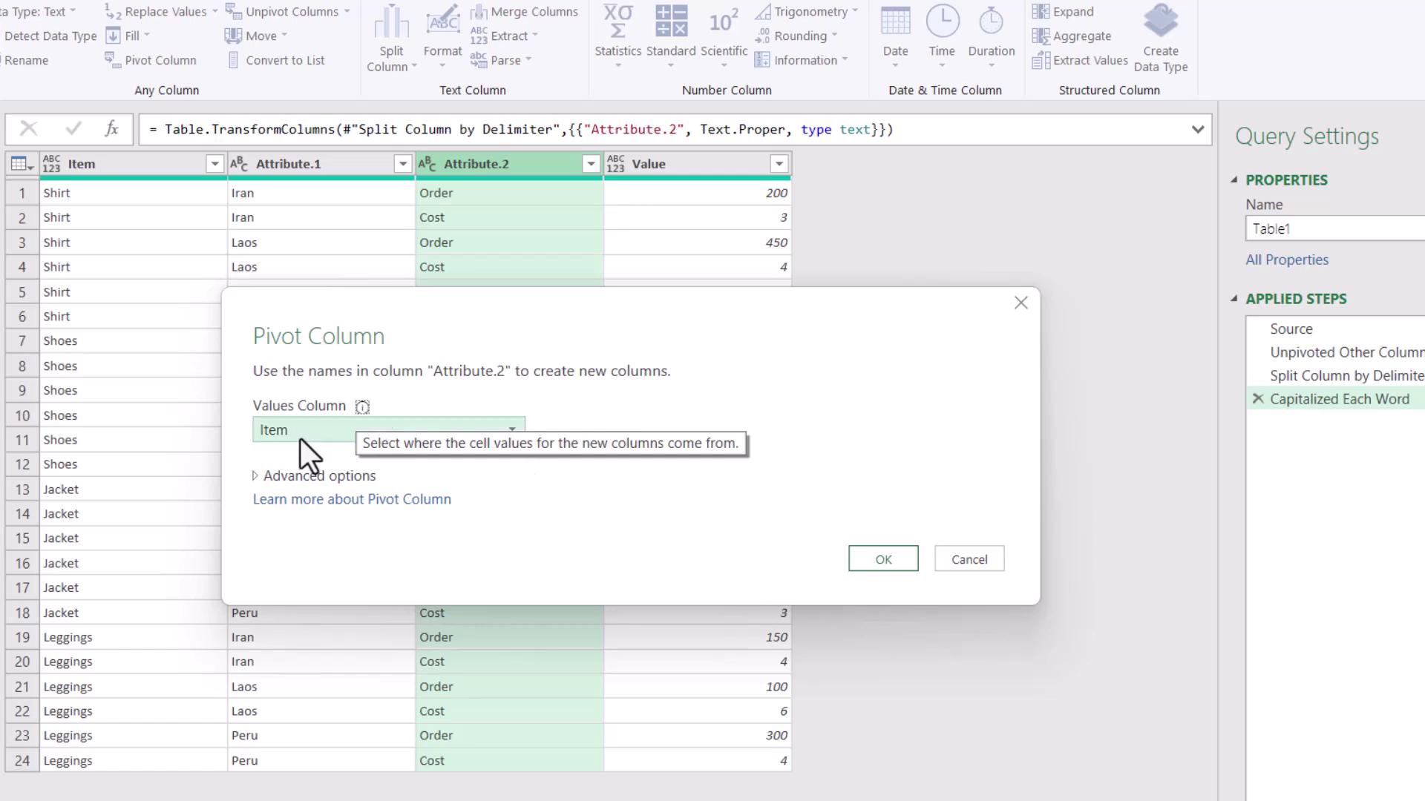
left_click(300, 438)
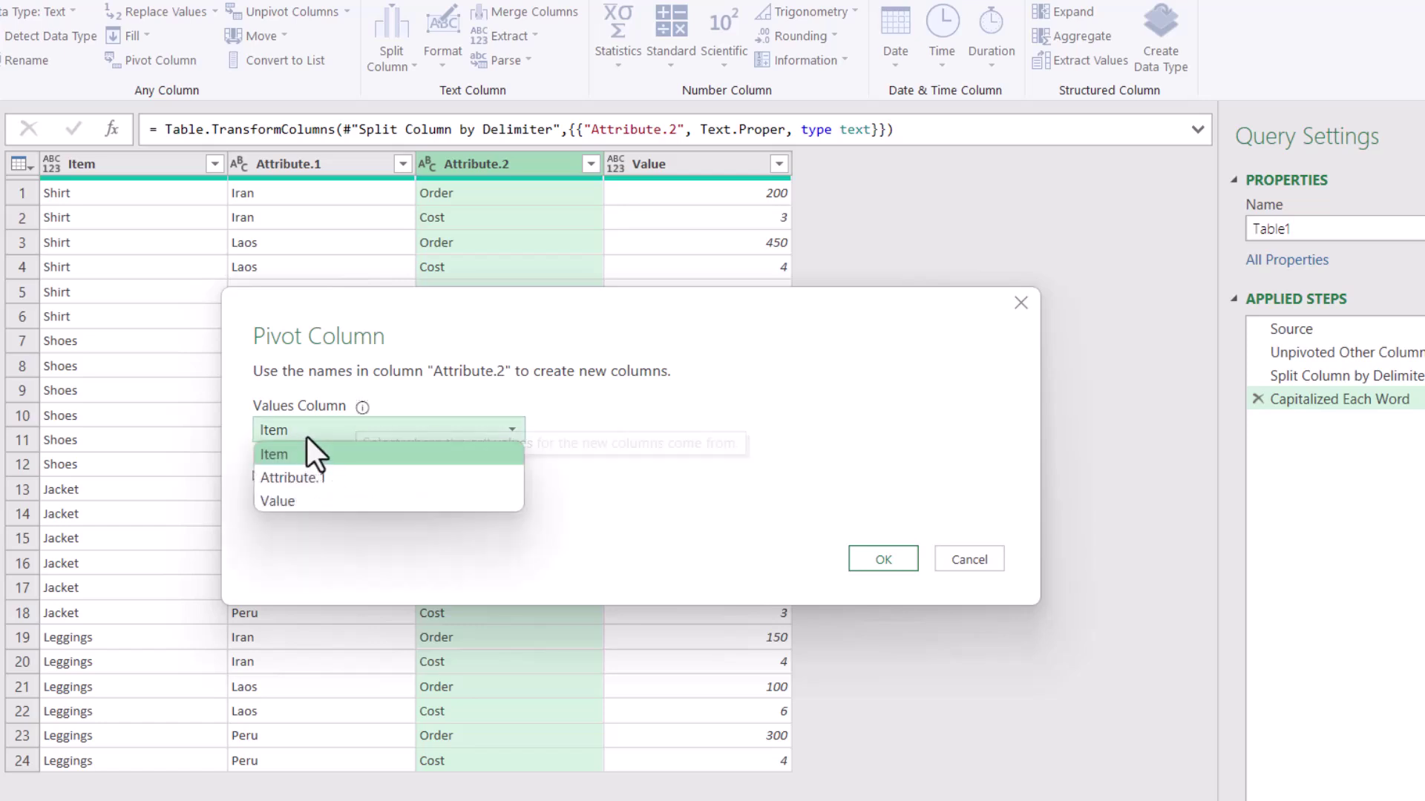
left_click(359, 501)
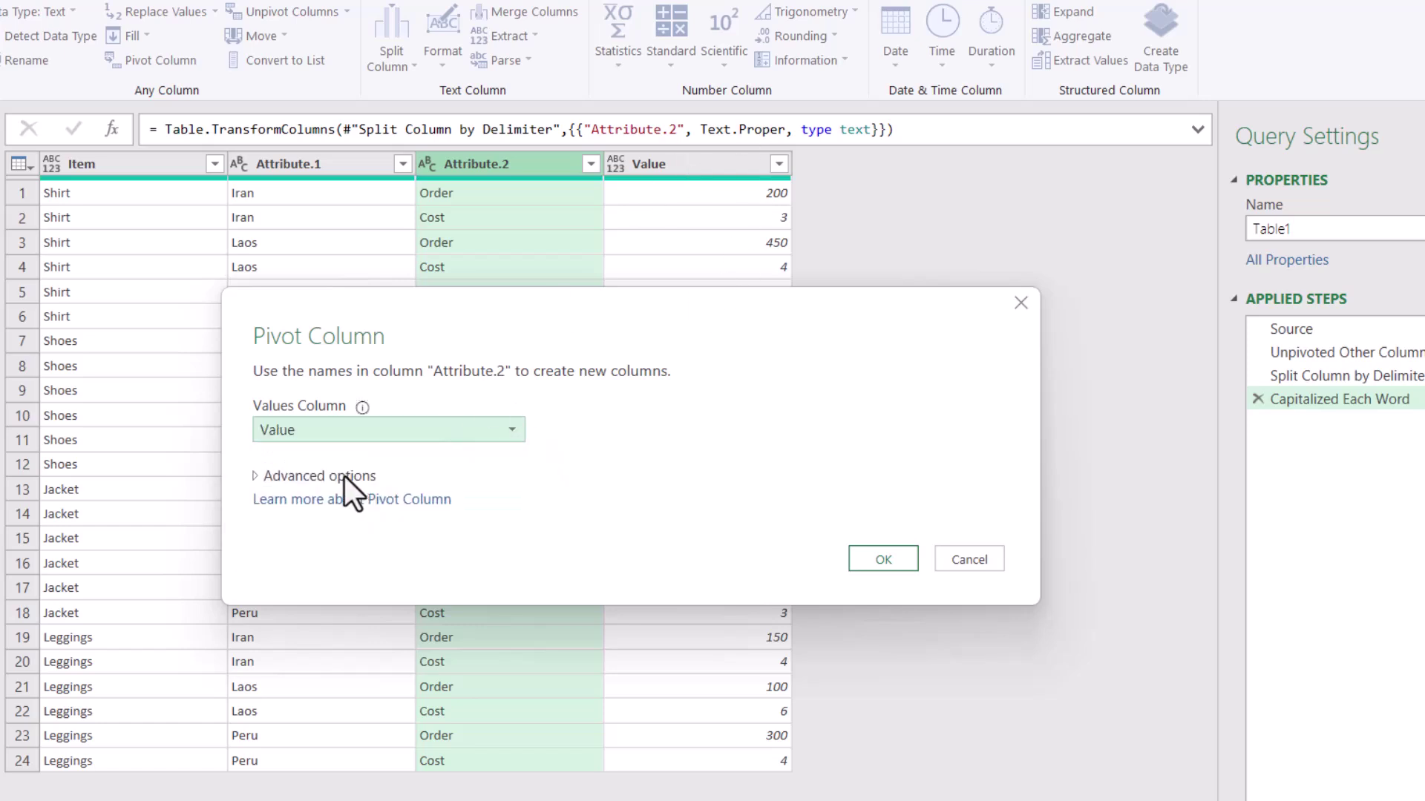
left_click(344, 477)
left_click(353, 524)
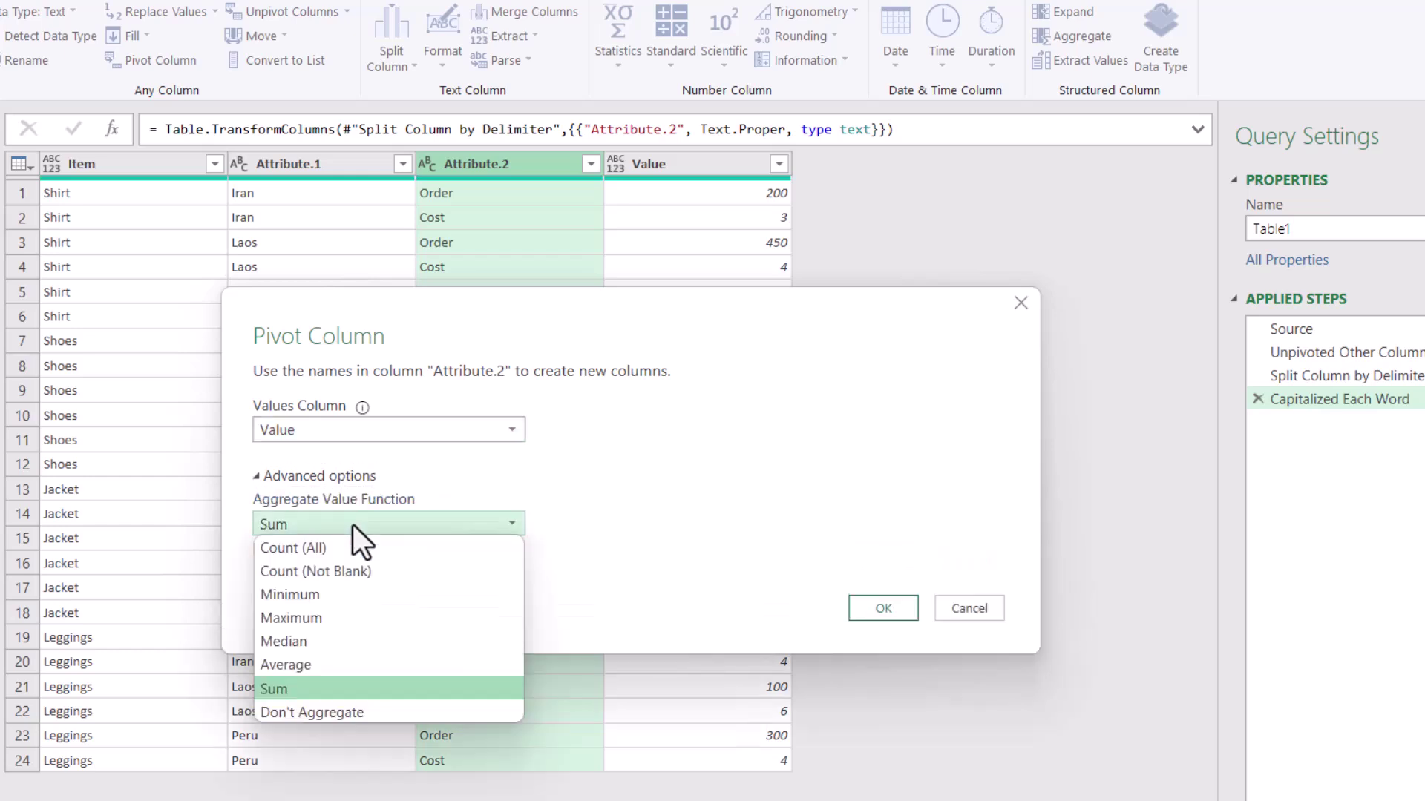
left_click(354, 709)
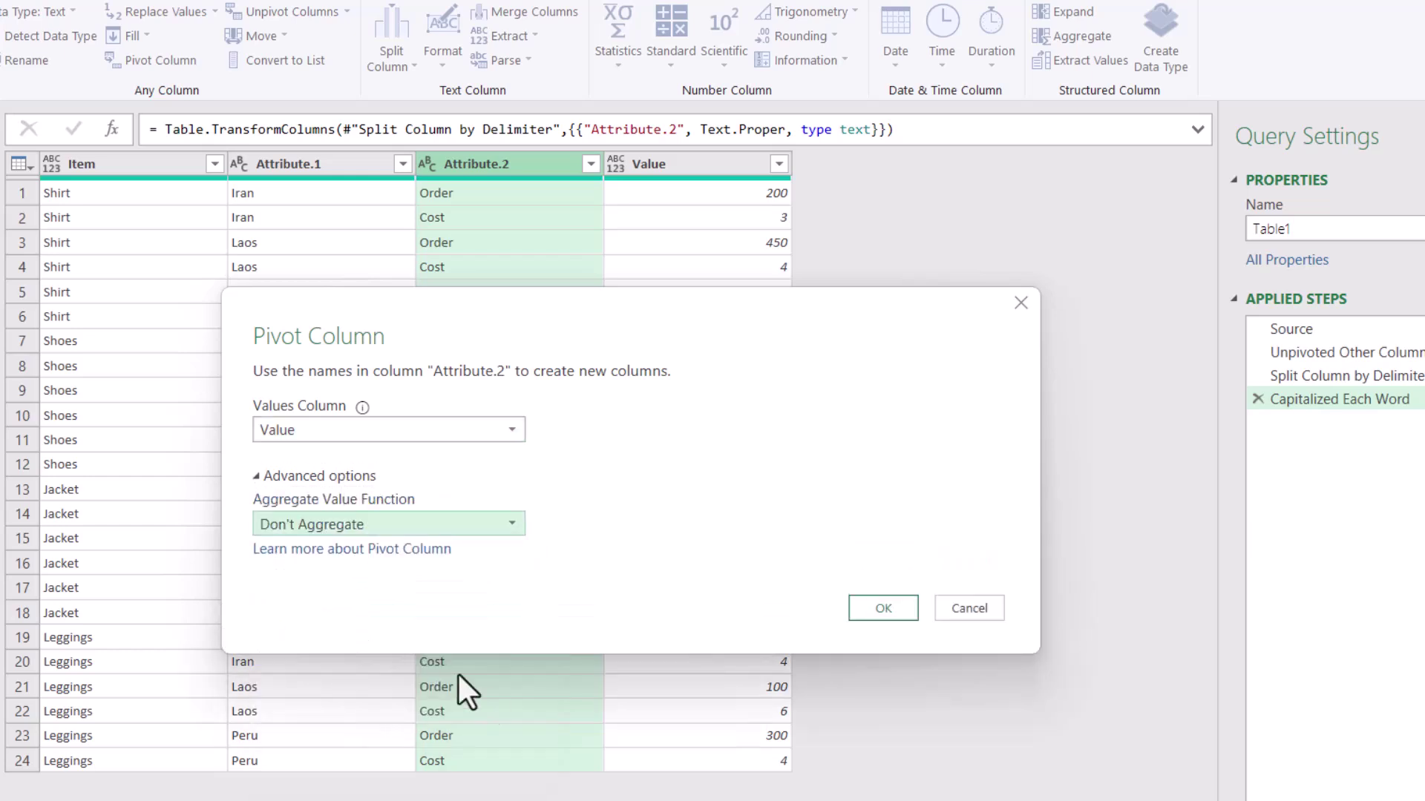
left_click(883, 607)
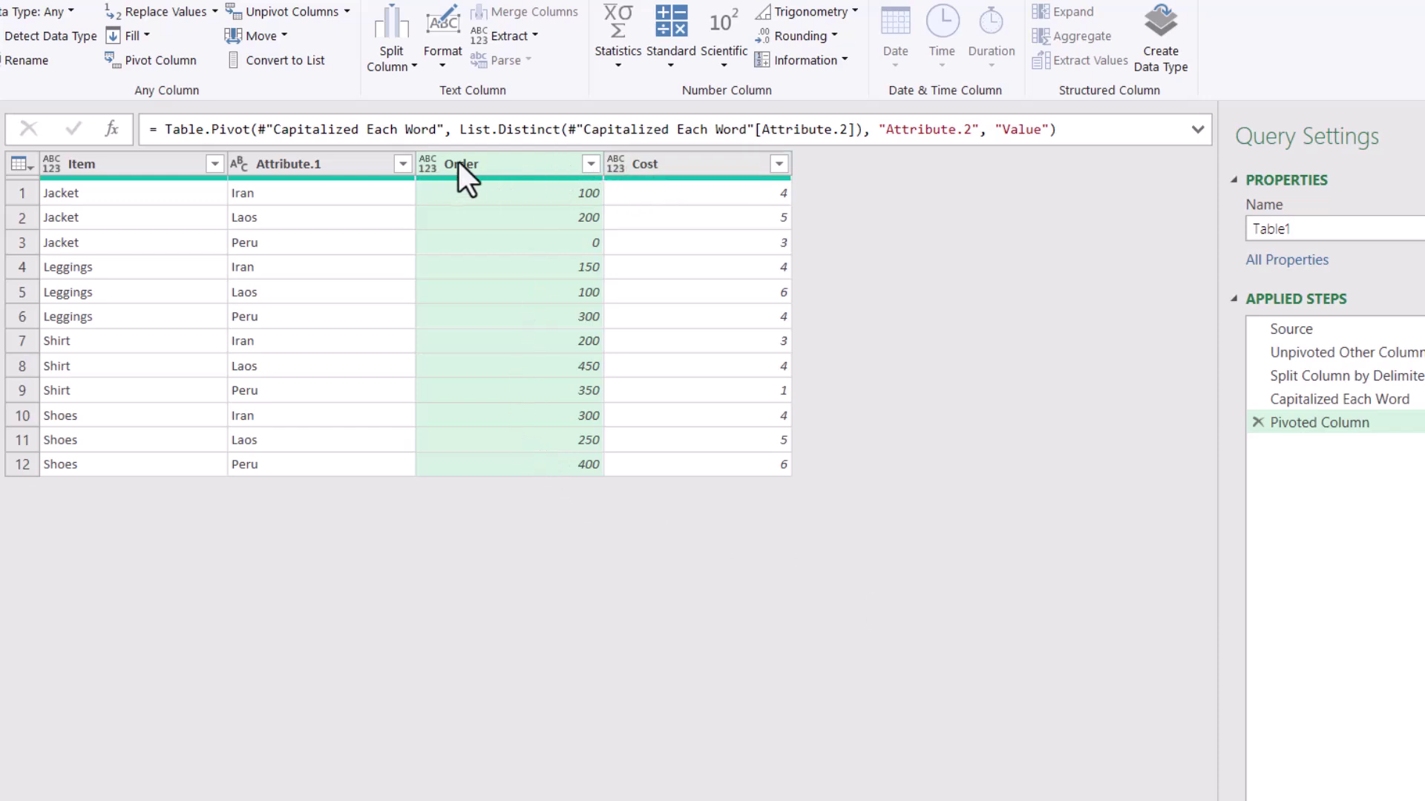
Set the Order and Cost columns to Whole Number type.
left_click(702, 166, "ctrl")
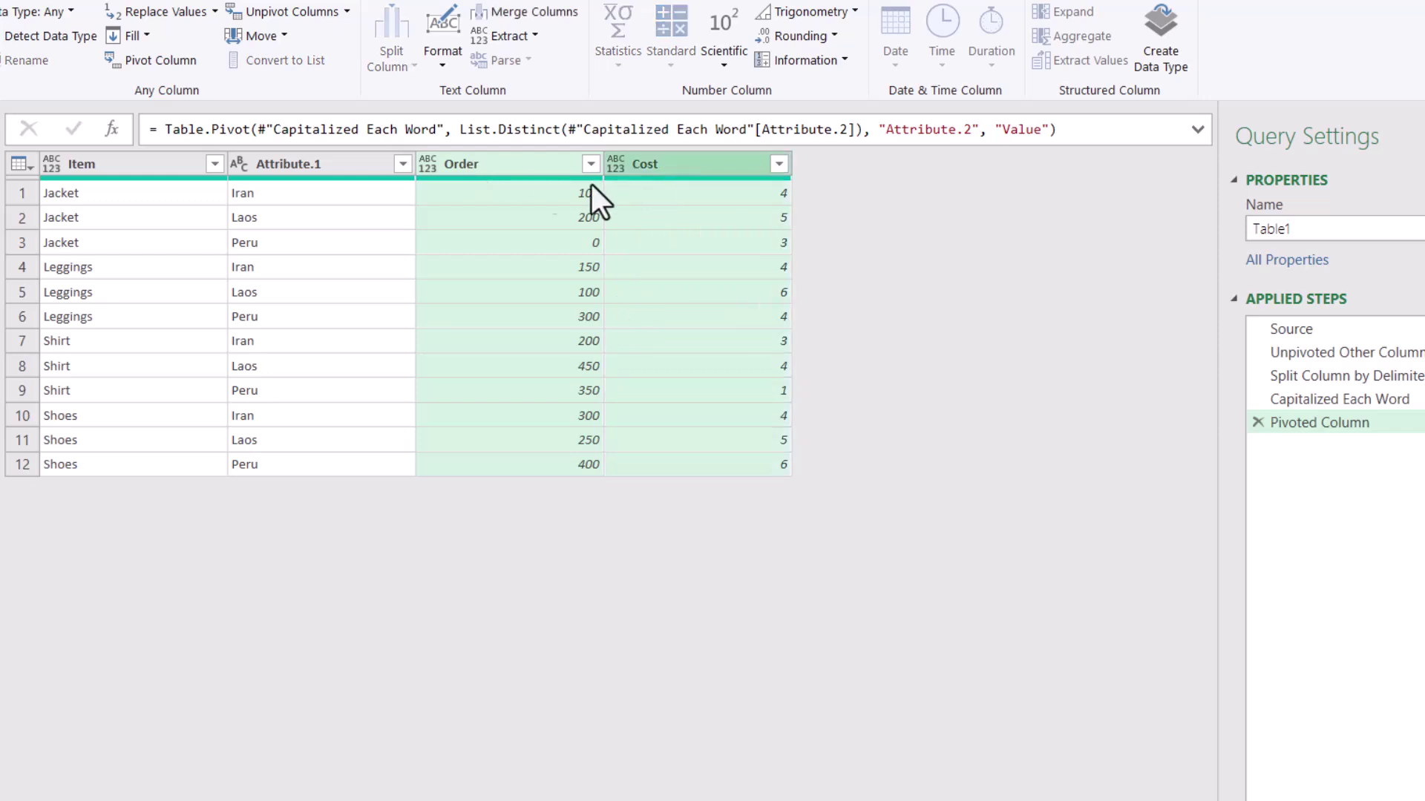
left_click(29, 9)
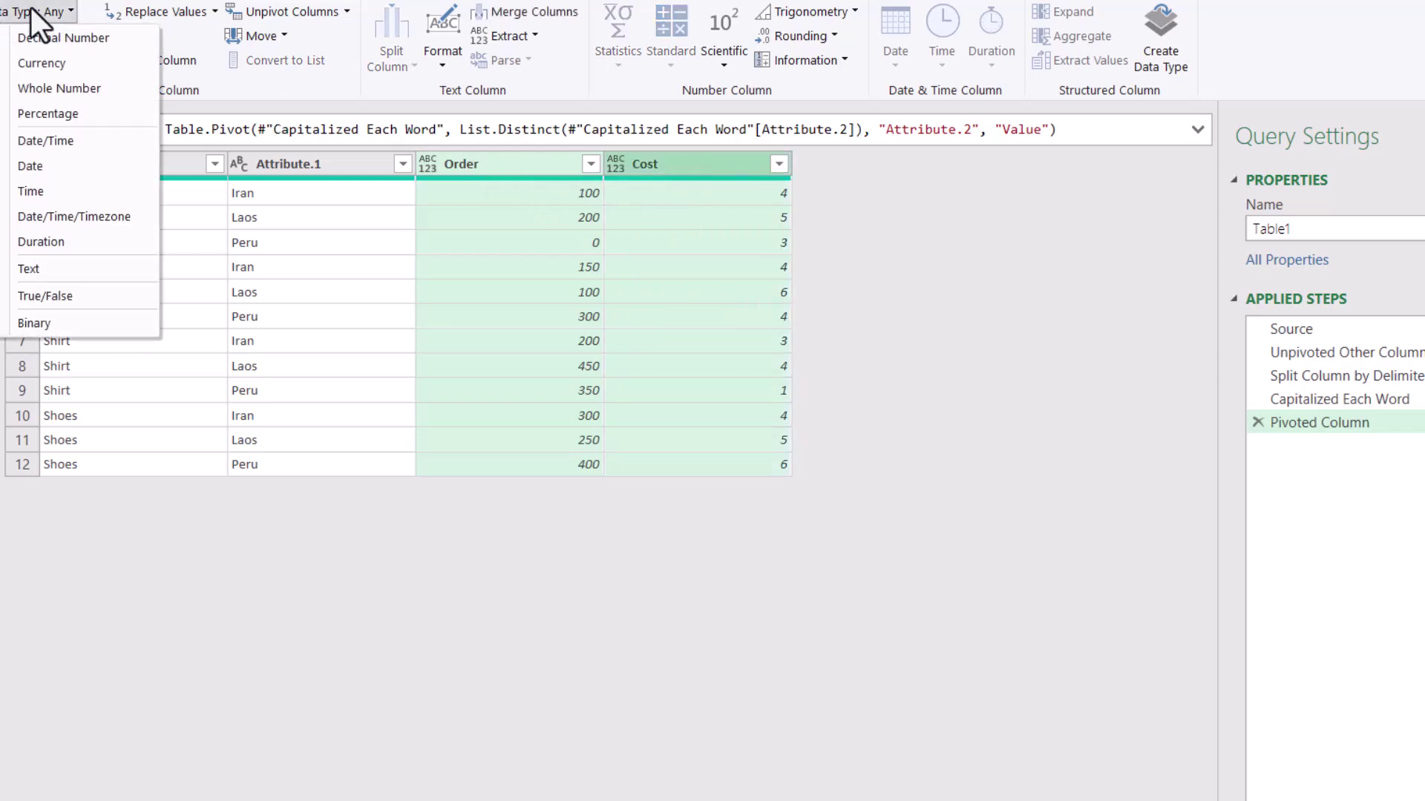
left_click(78, 88)
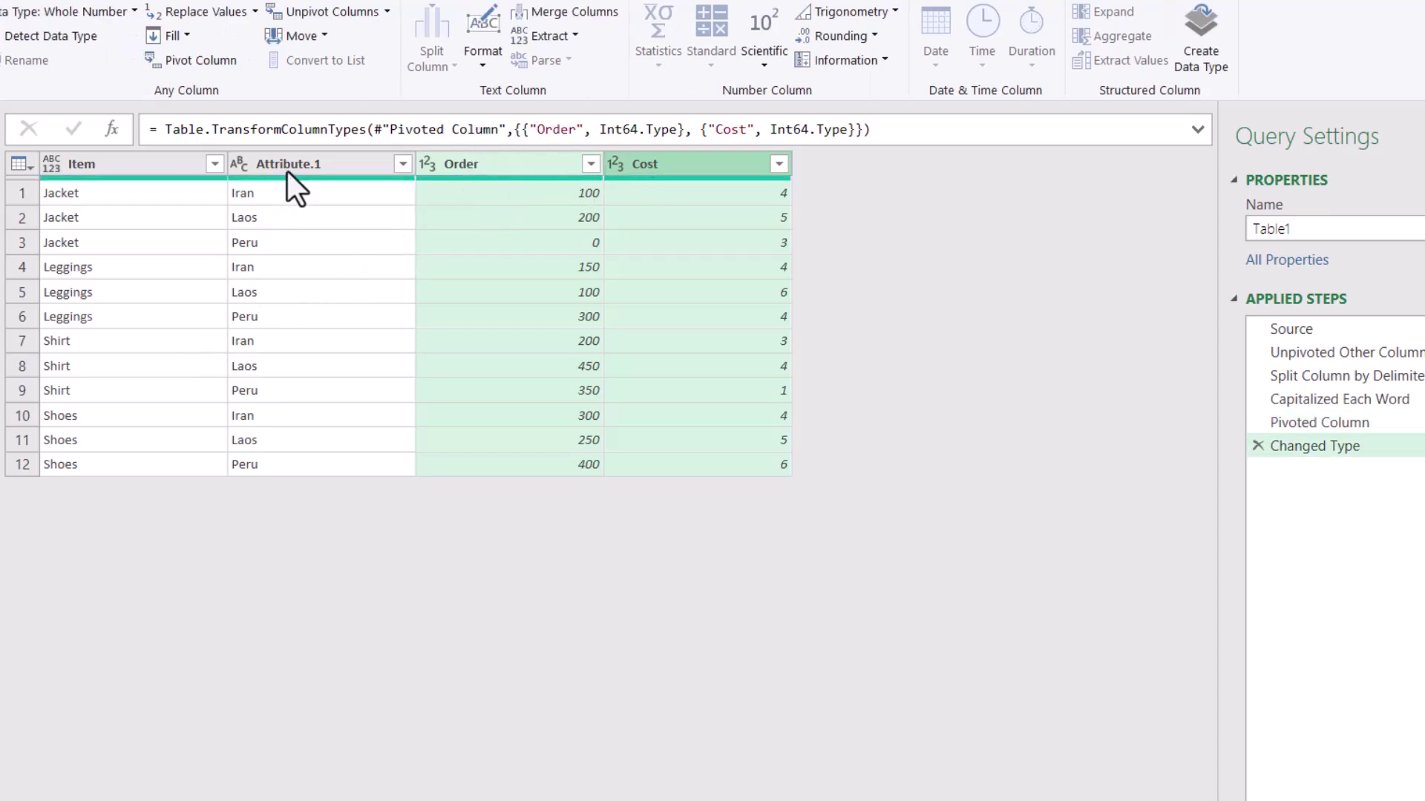
Rename the Attribute.1 column to Country.
double_click(311, 159)
type("Country")
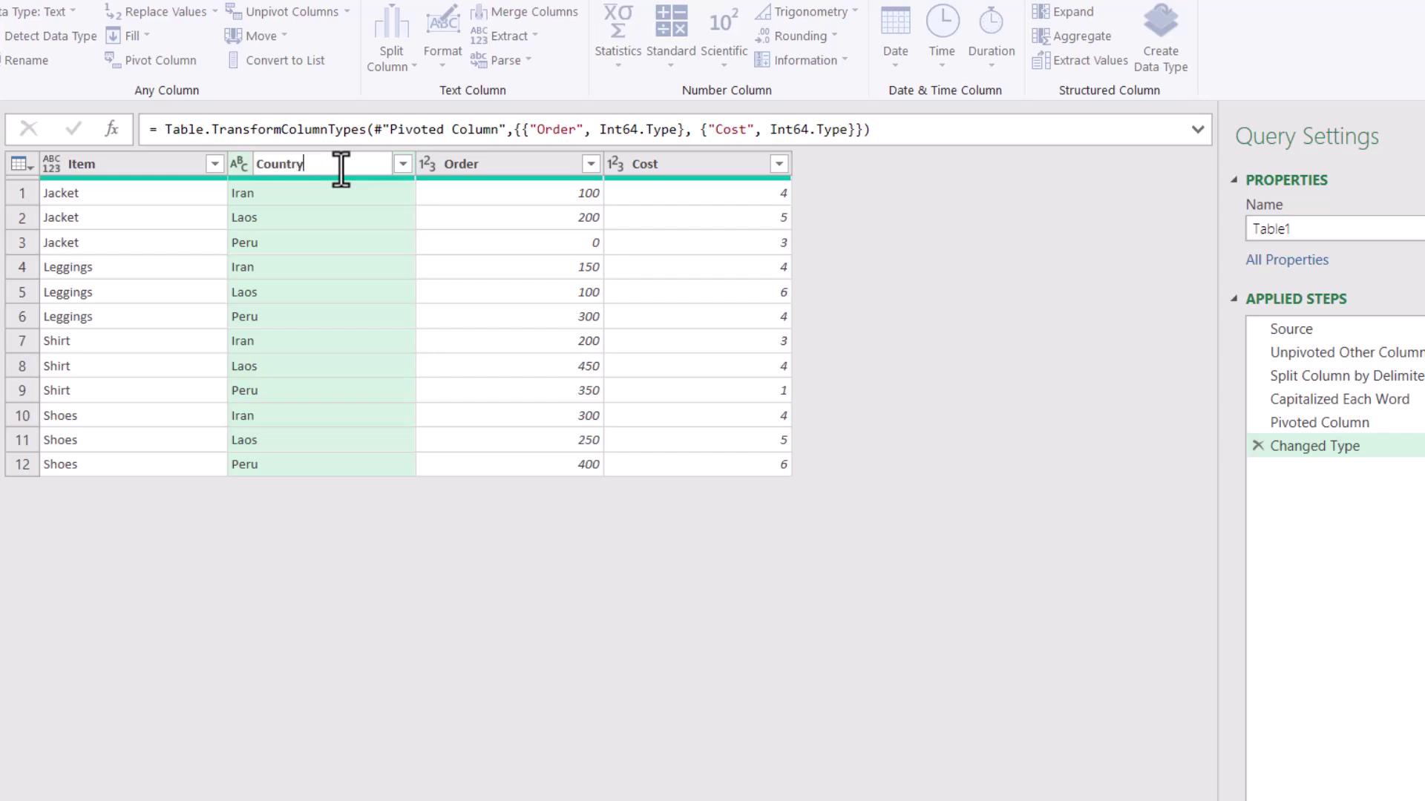
key("Return")
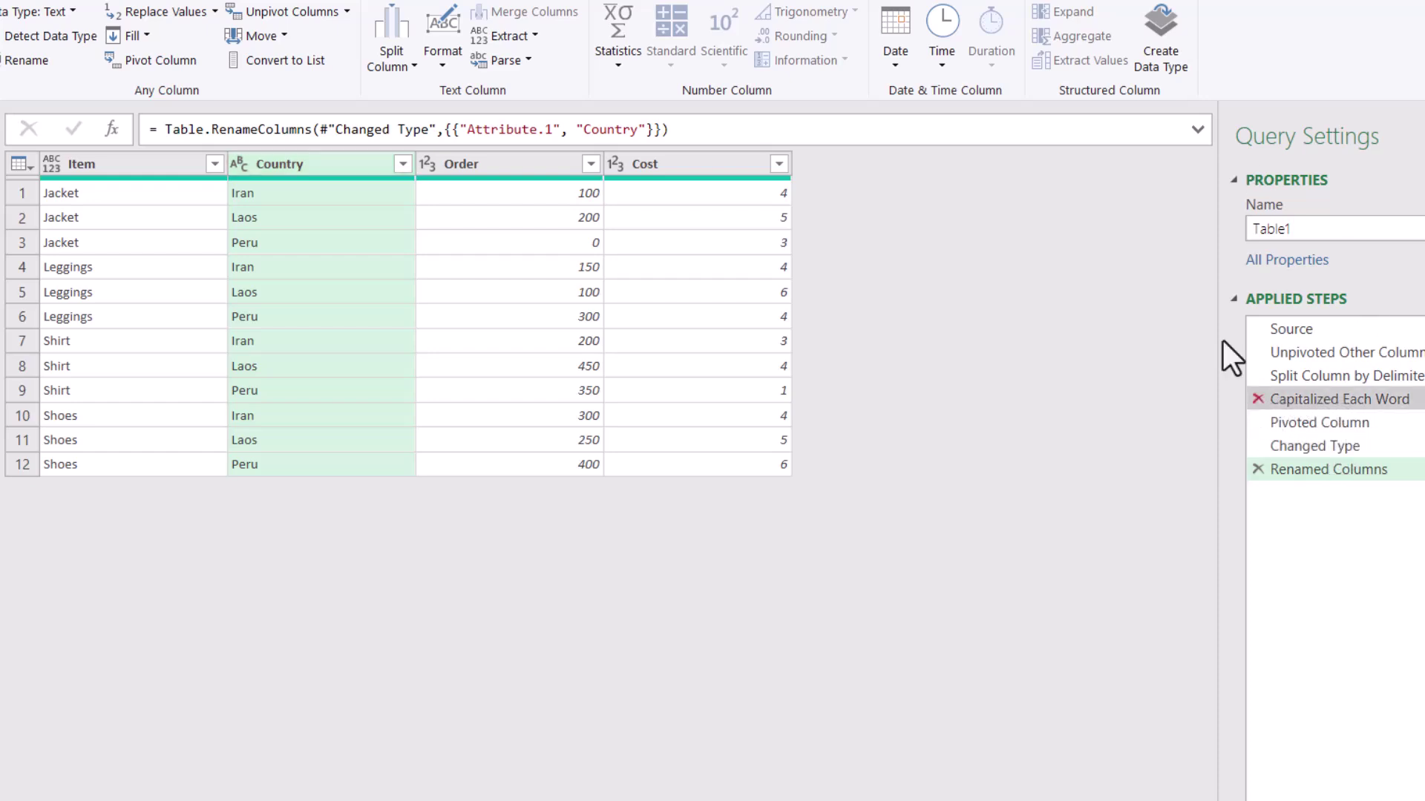
Delete the Capitalized Each Word step and inspect the separate lowercase order and cost columns with nulls.
left_click(772, 508)
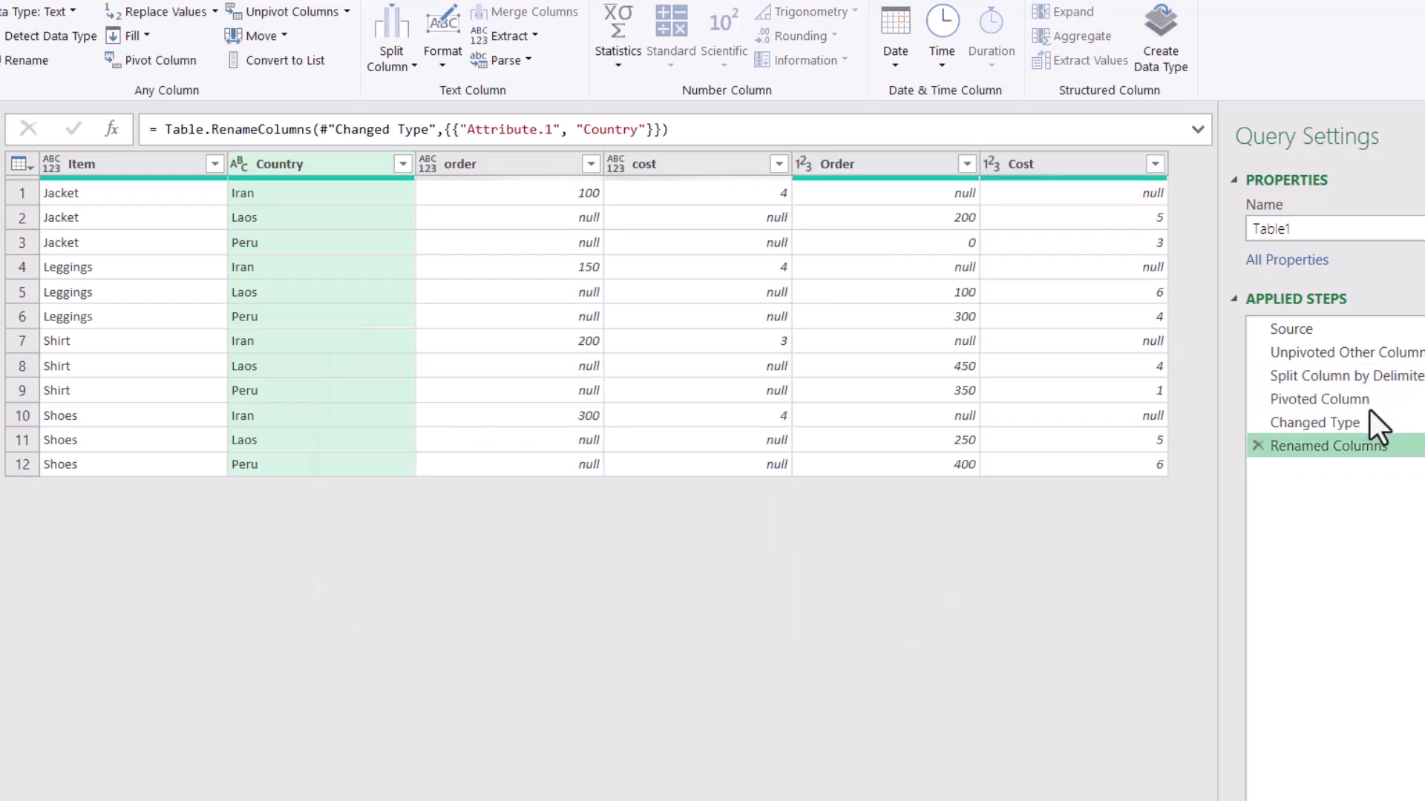
left_click(1361, 399)
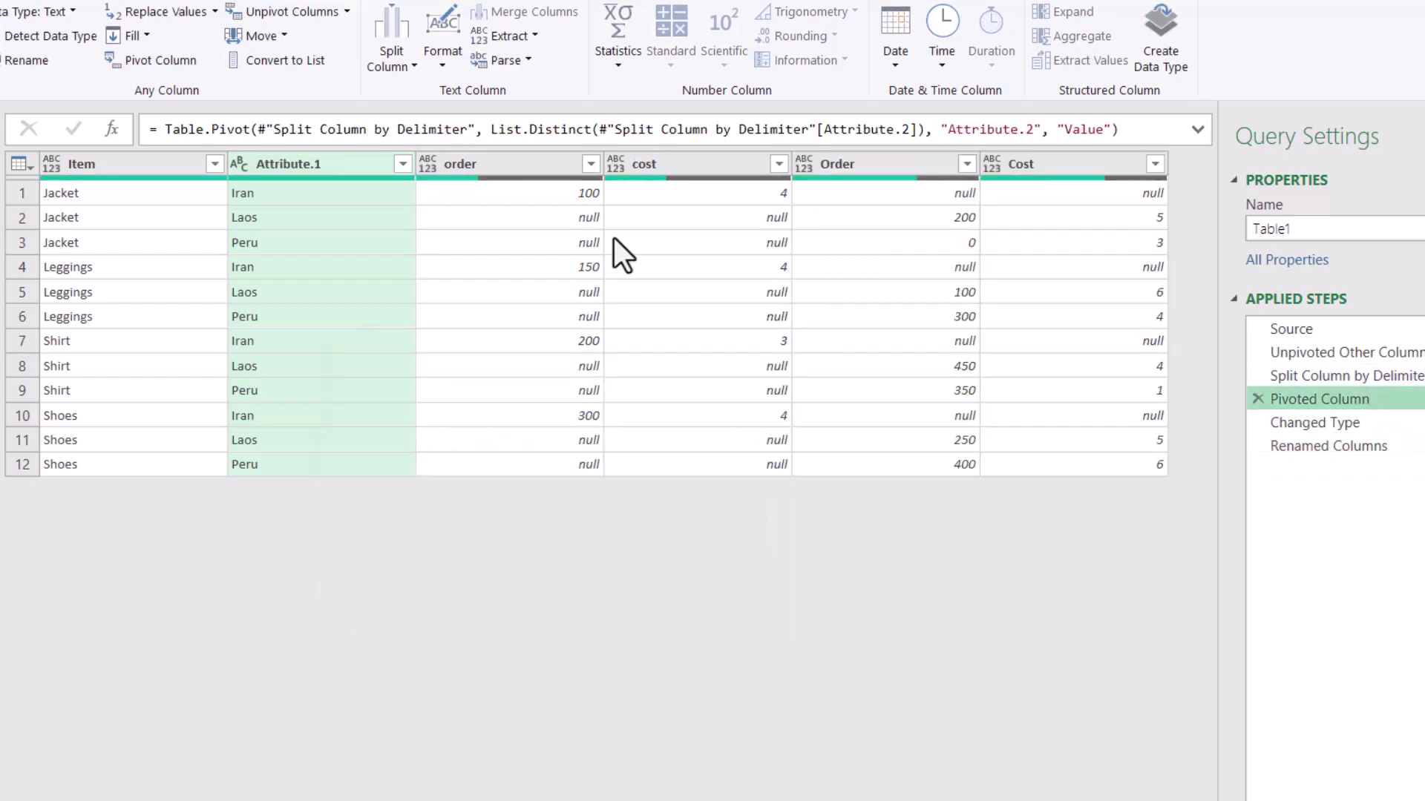
left_click(454, 164)
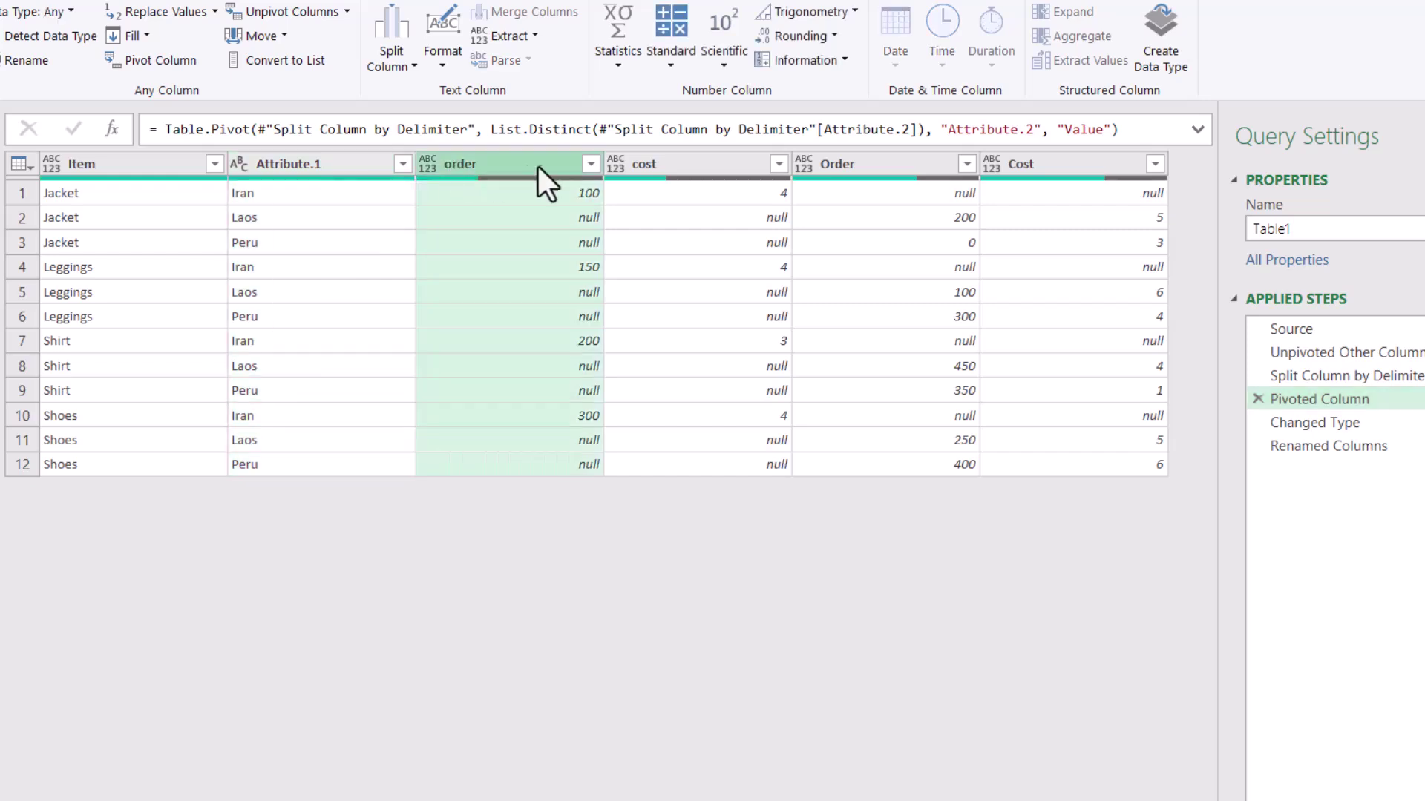
left_click(653, 164)
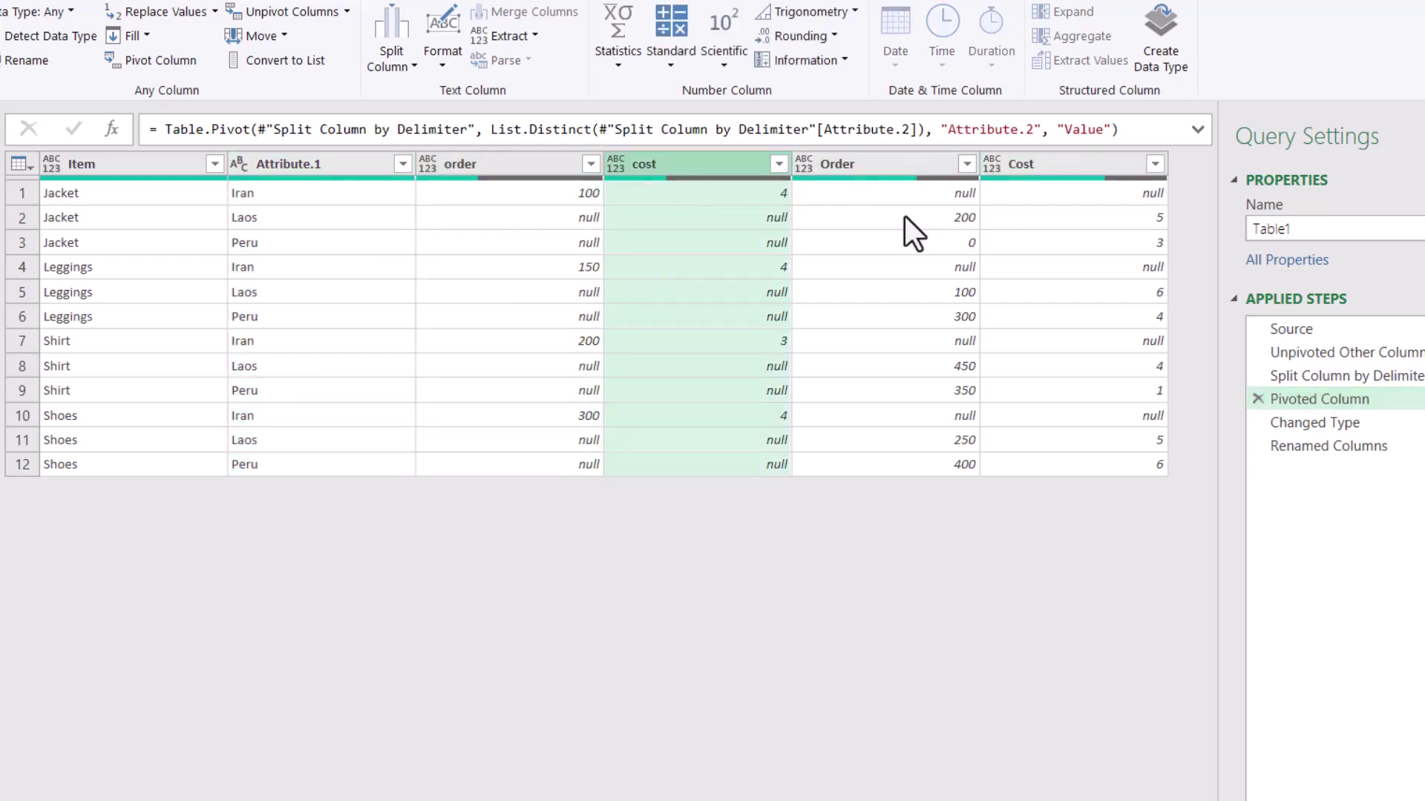
left_click(772, 217)
left_click(764, 245)
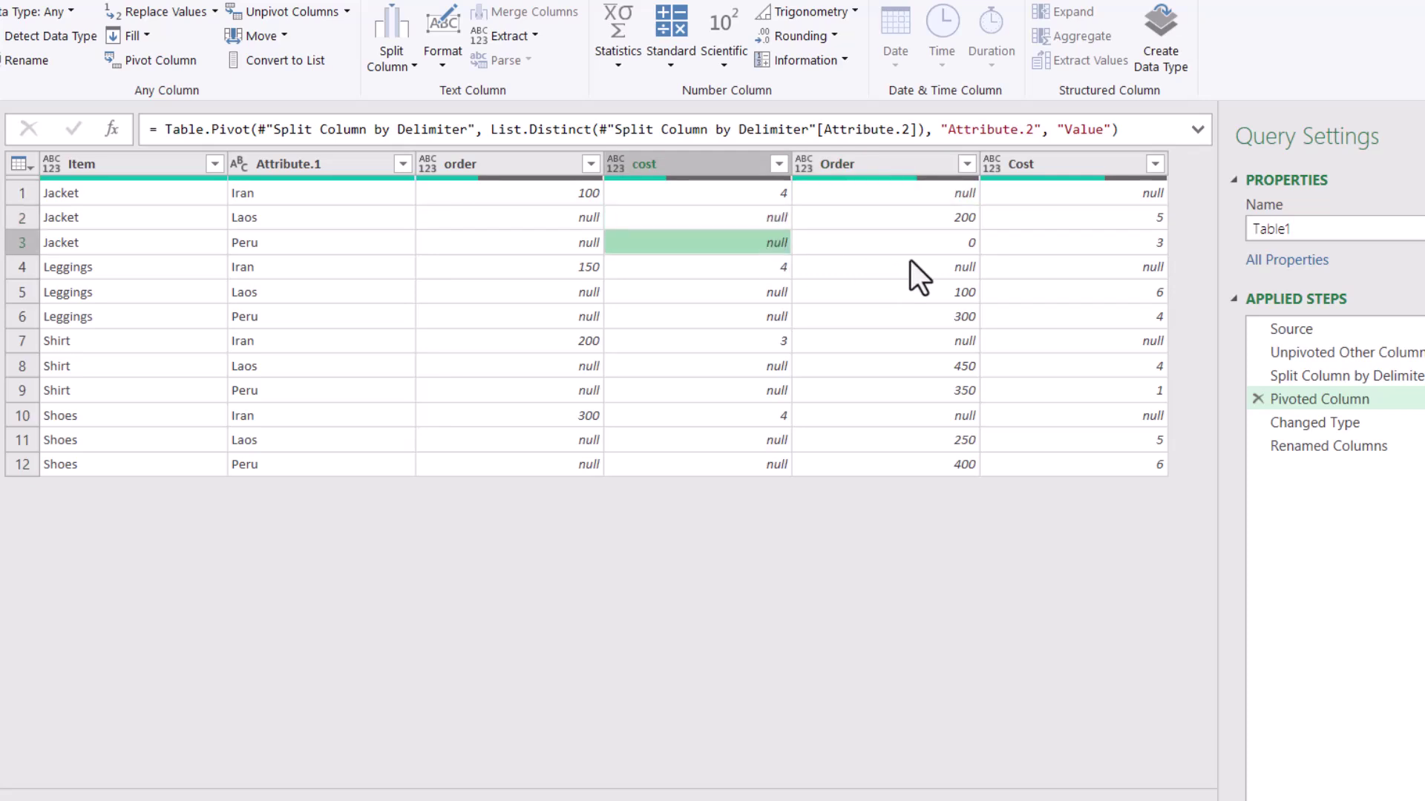
left_click(914, 265)
left_click(932, 293)
Insert a Capitalize Each Word step on Attribute.2 right after Split Column by Delimiter.
left_click(1325, 377)
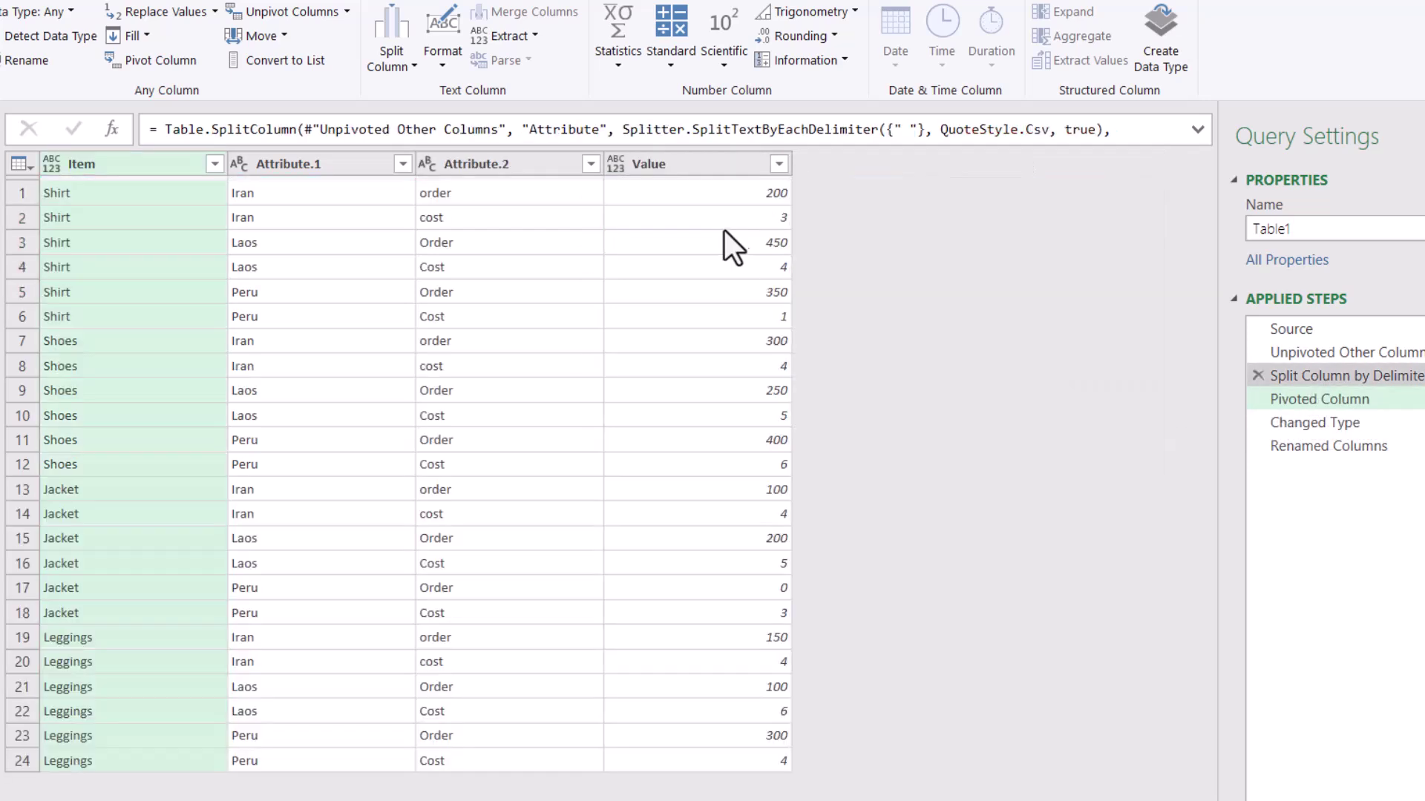
left_click(518, 164)
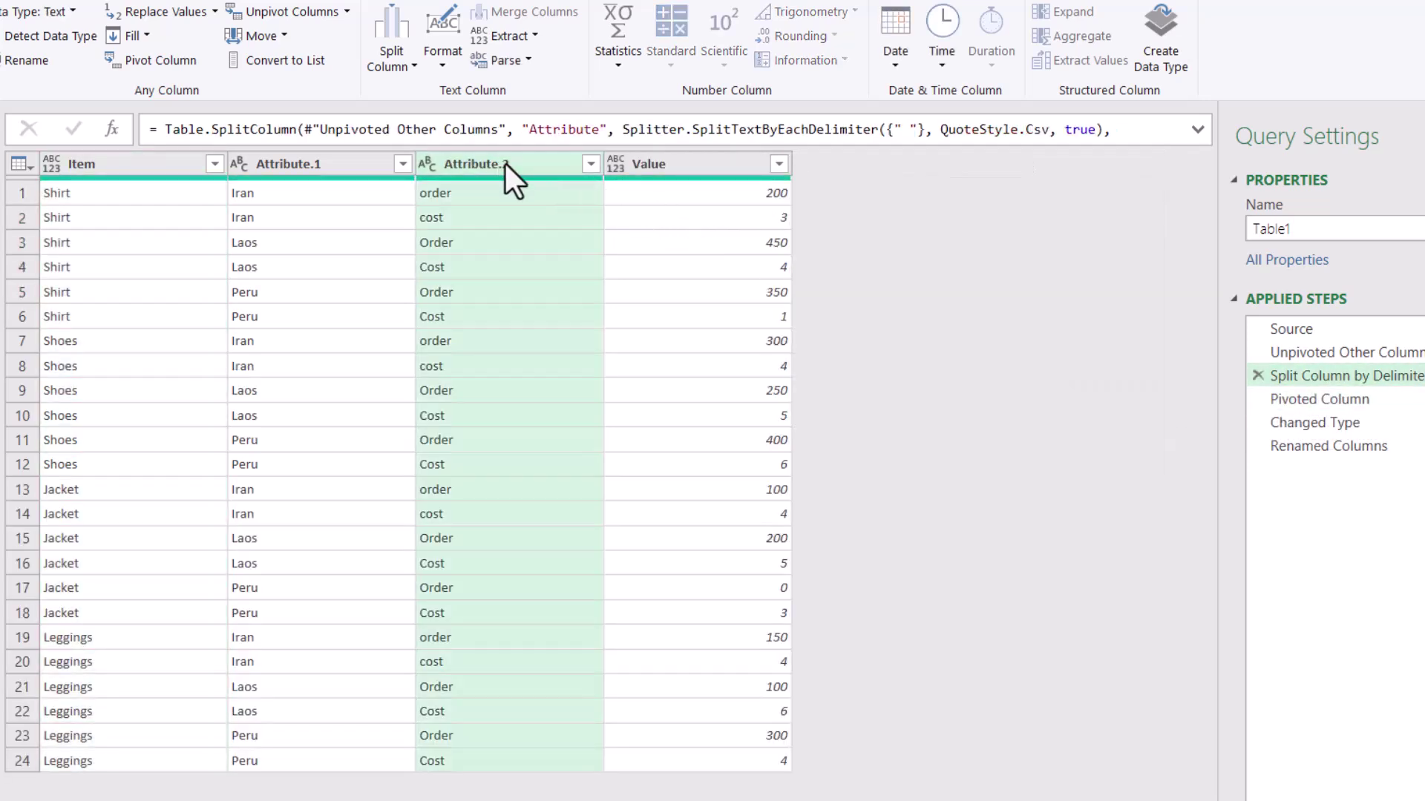
right_click(505, 163)
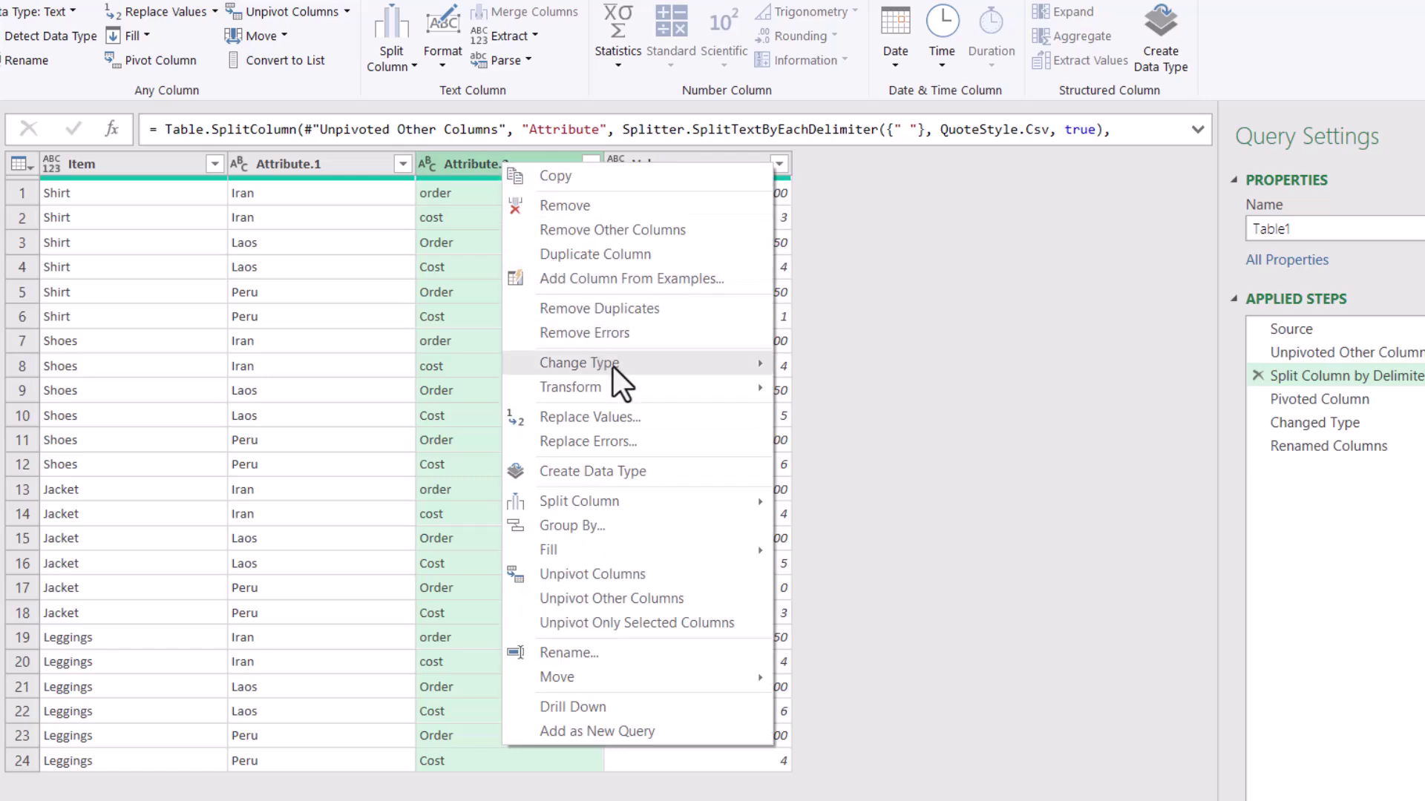
mouse_move(678, 385)
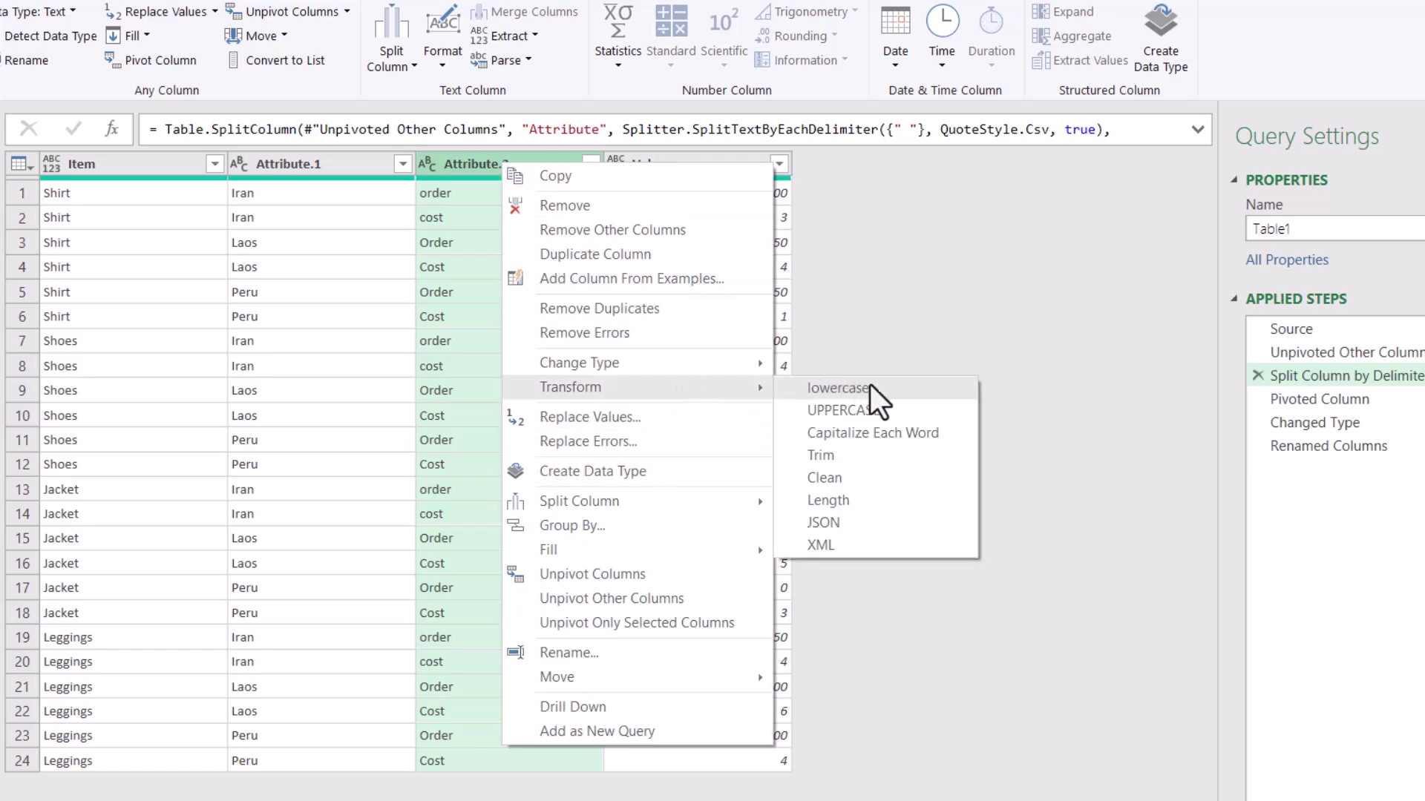
left_click(908, 439)
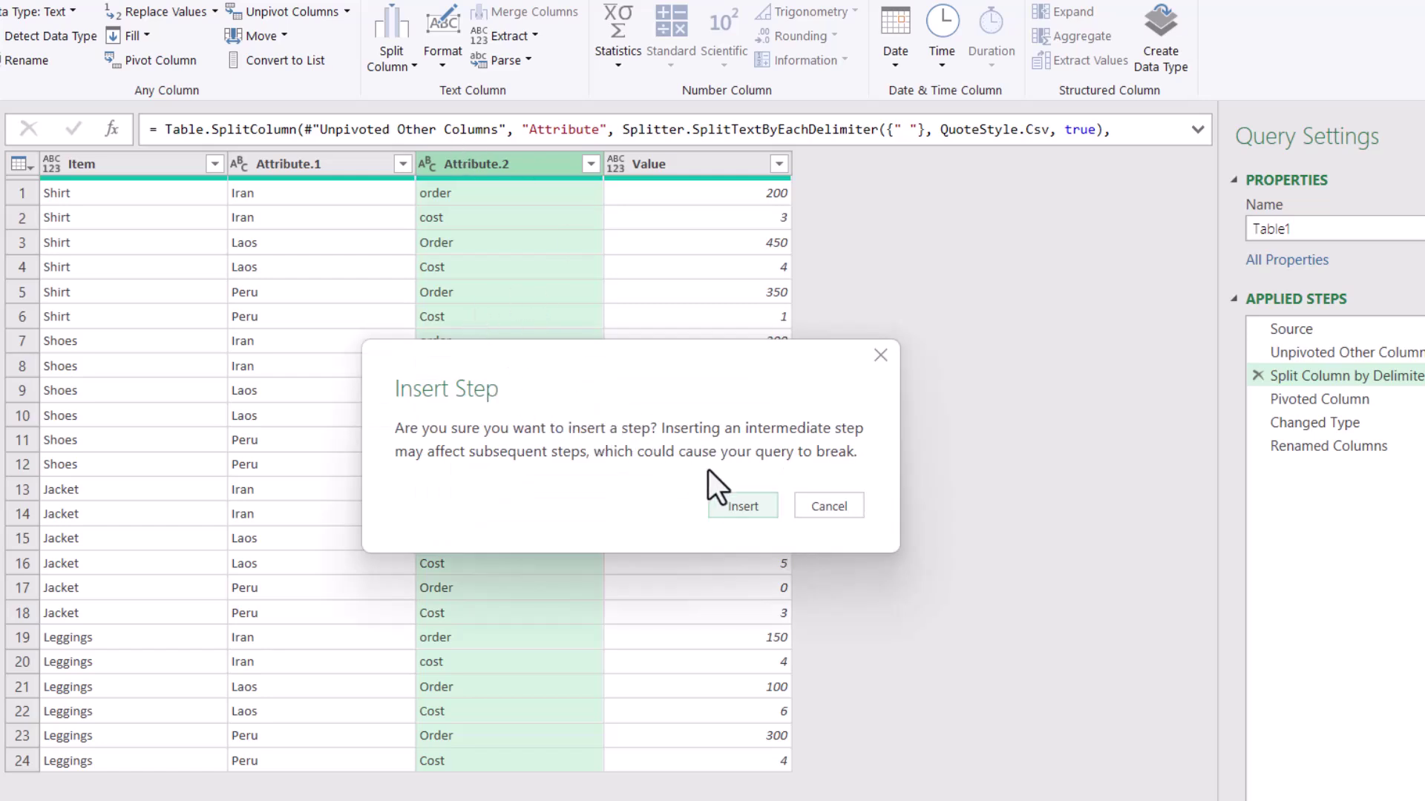
left_click(738, 506)
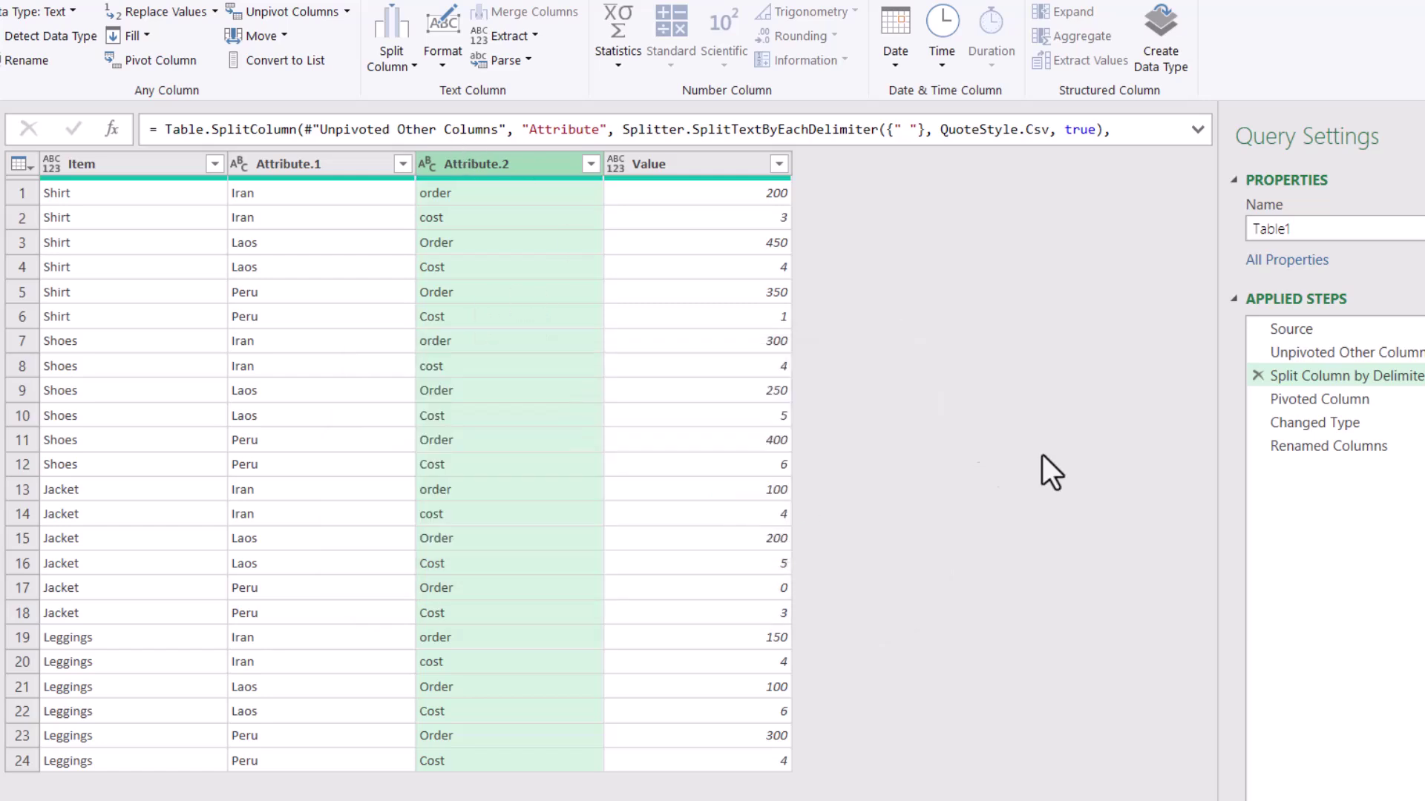
Check the final Renamed Columns step now shows single Order and Cost columns.
left_click(1310, 472)
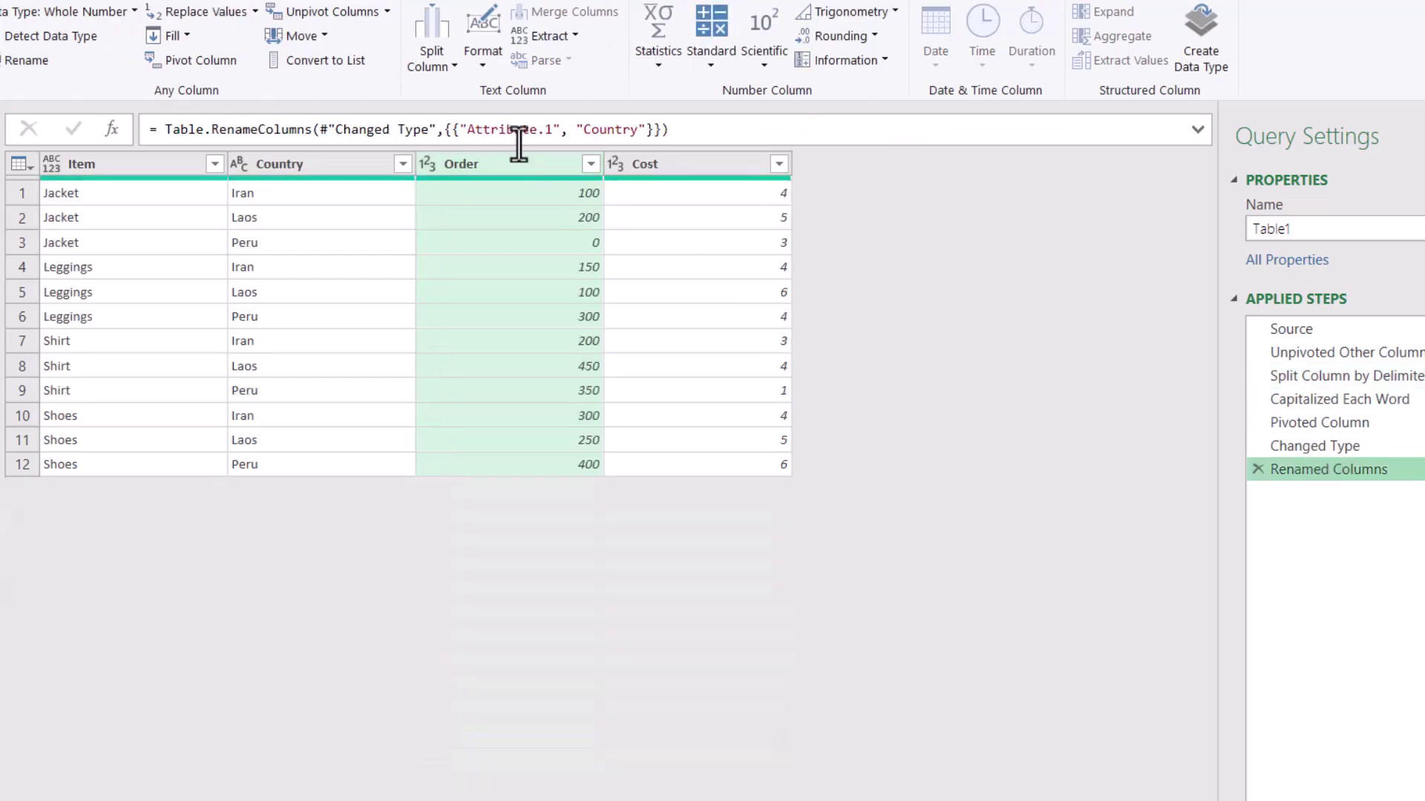
left_click(726, 175)
left_click(482, 159)
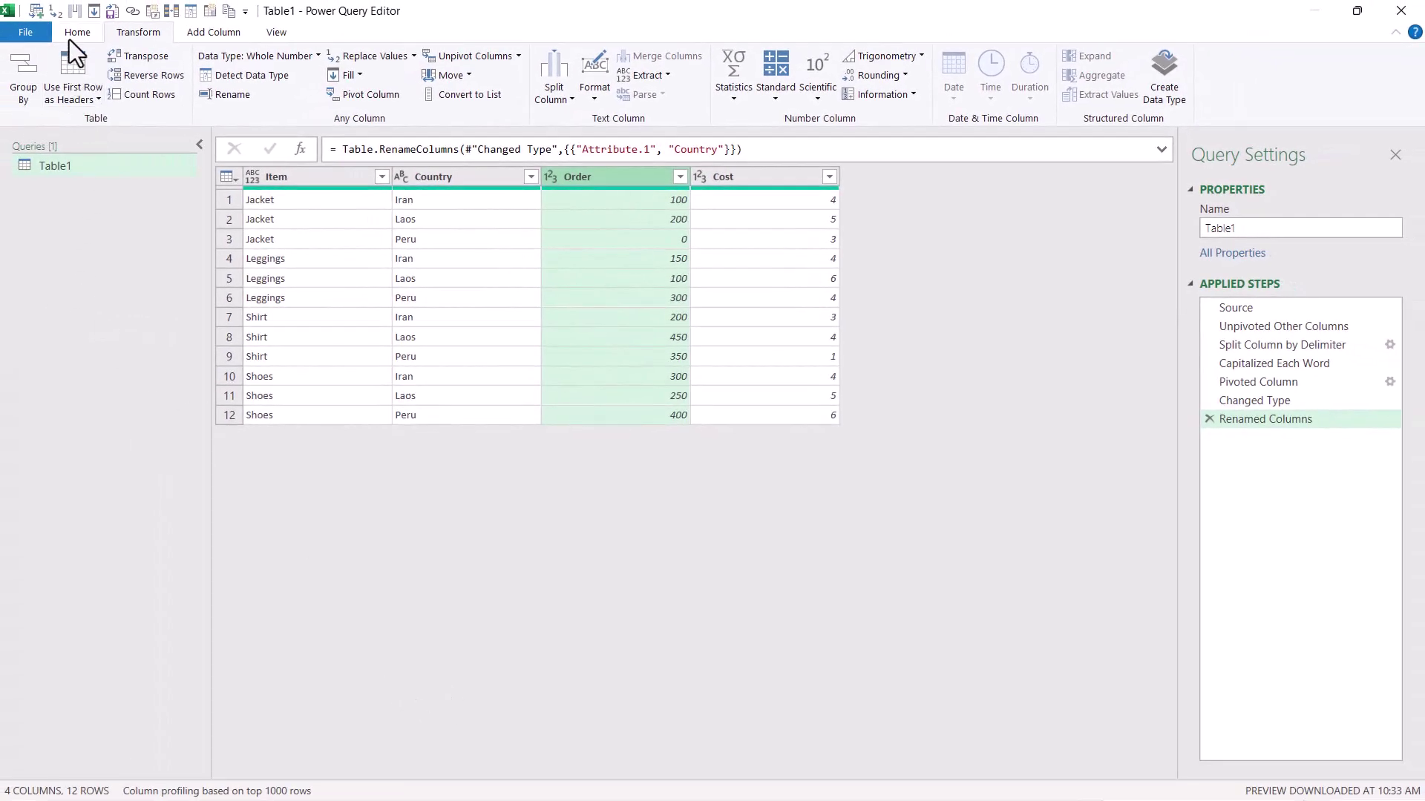
left_click(69, 39)
Load the query to a Table1 sheet and paste its A1:D13 table at O5 on Sheet1.
left_click(30, 64)
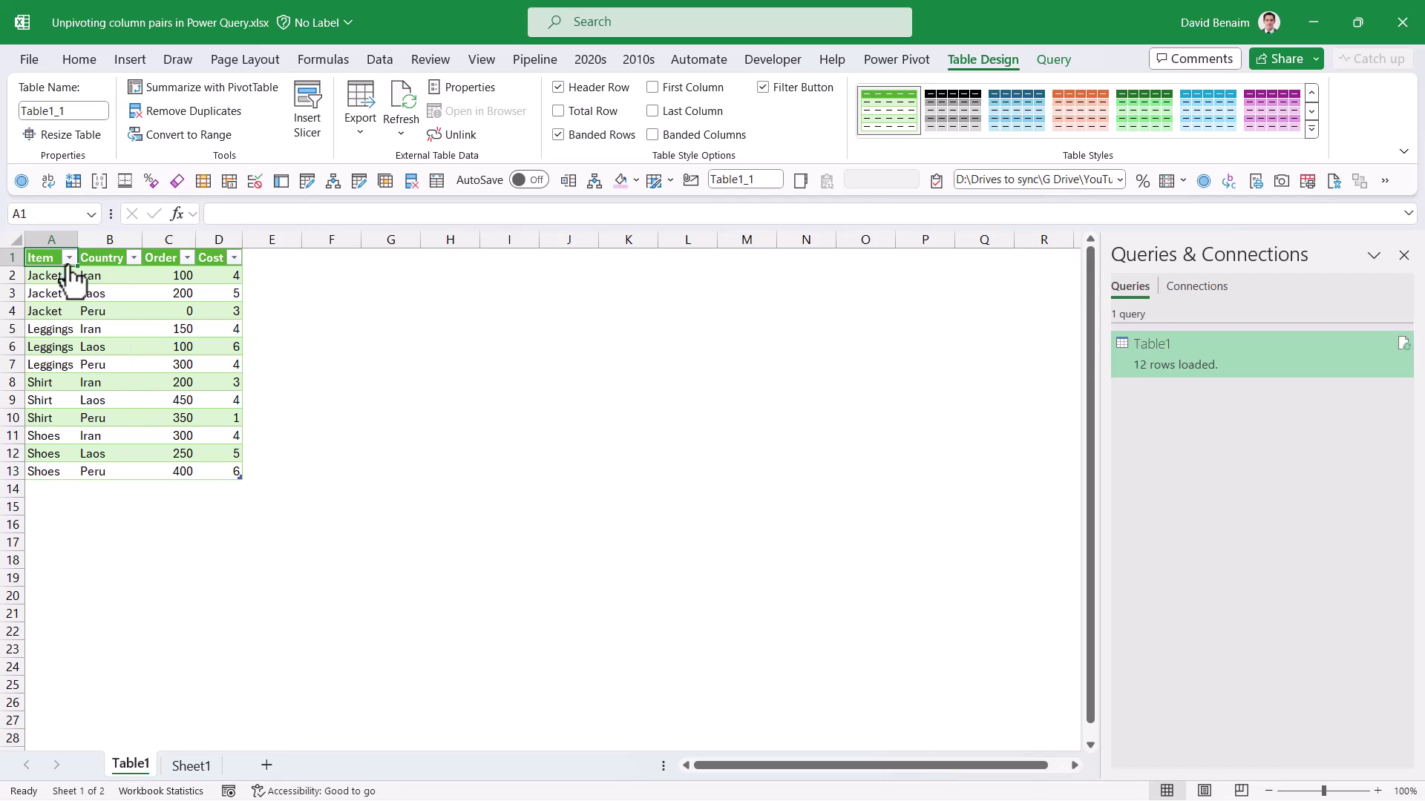
left_click_drag(74, 265, 229, 465)
right_click(181, 338)
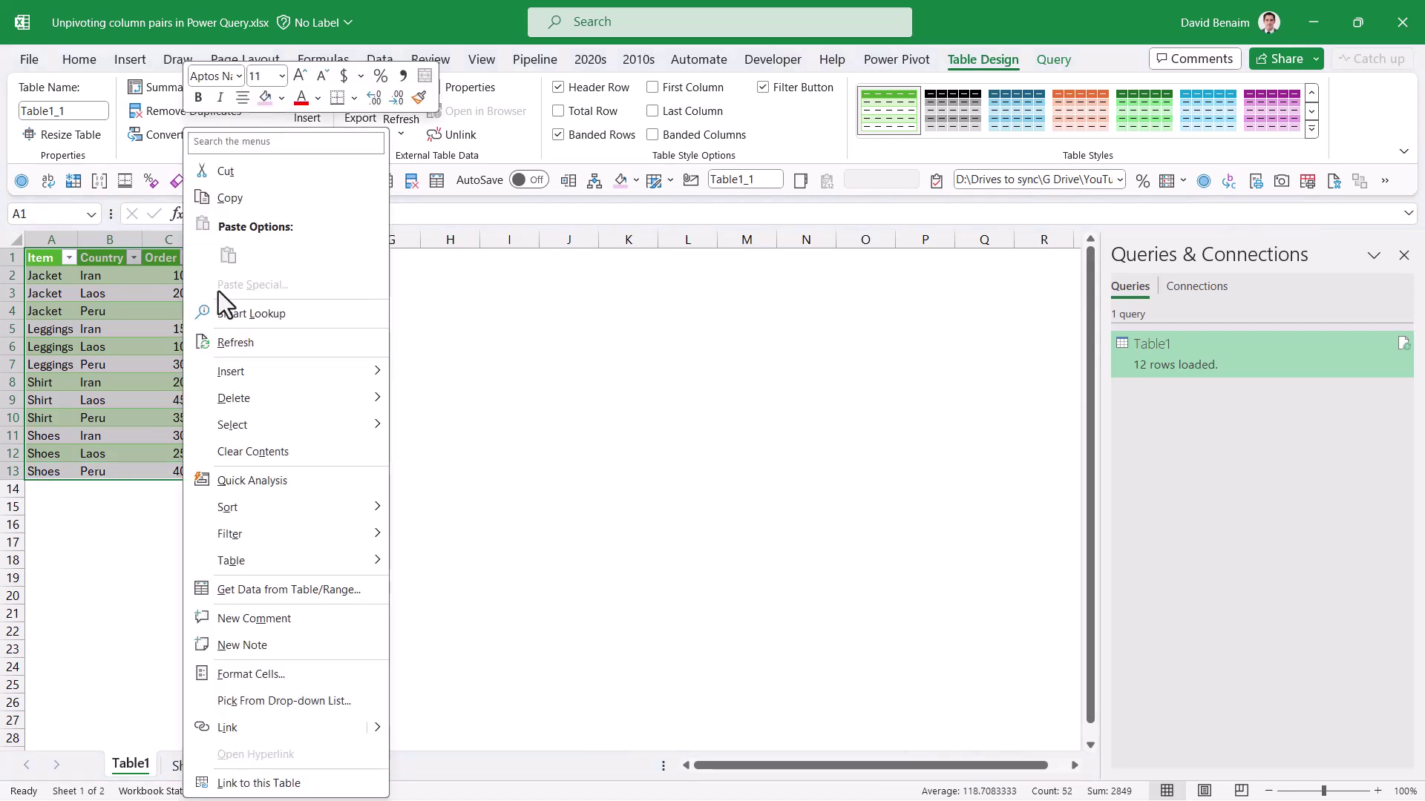
left_click(232, 184)
left_click(194, 765)
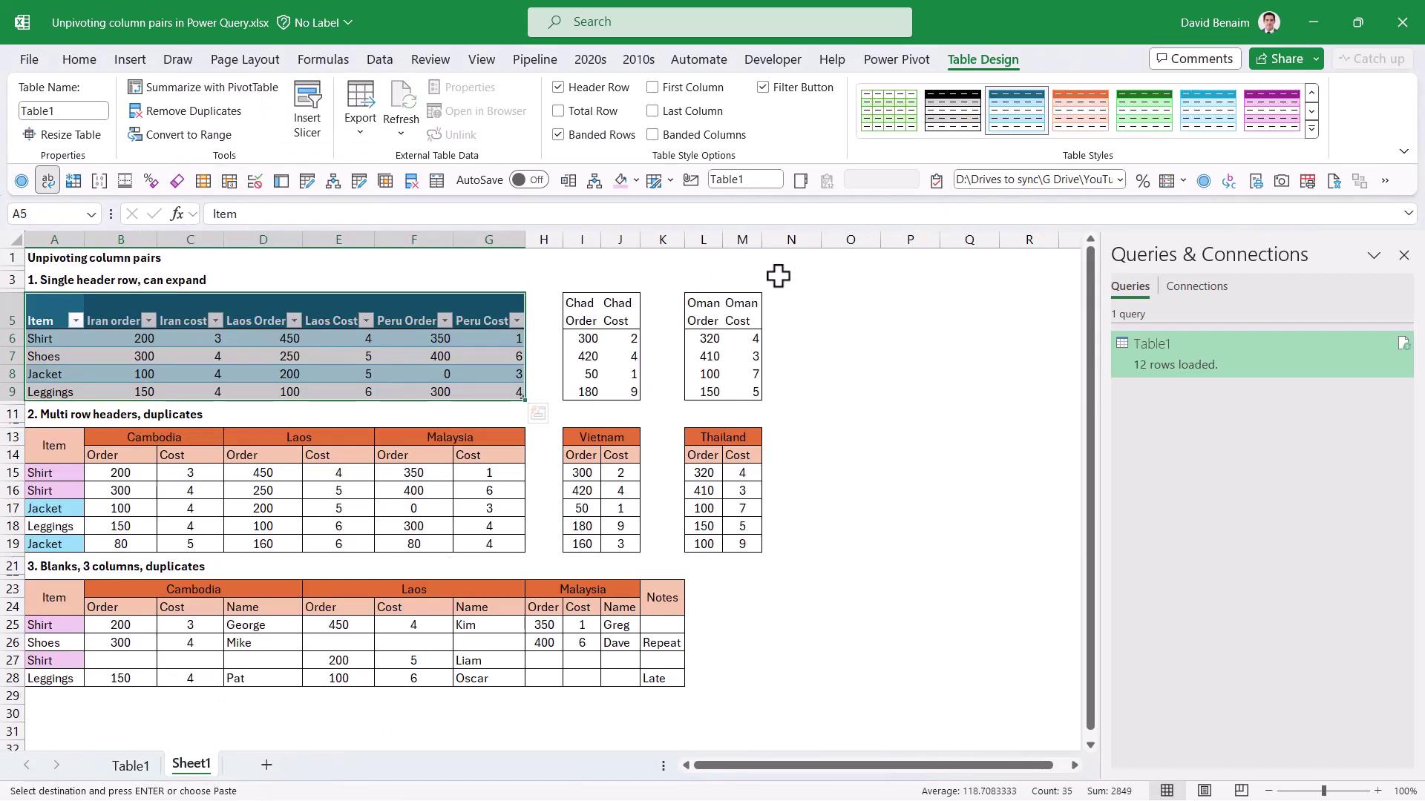
left_click(849, 300)
right_click(848, 300)
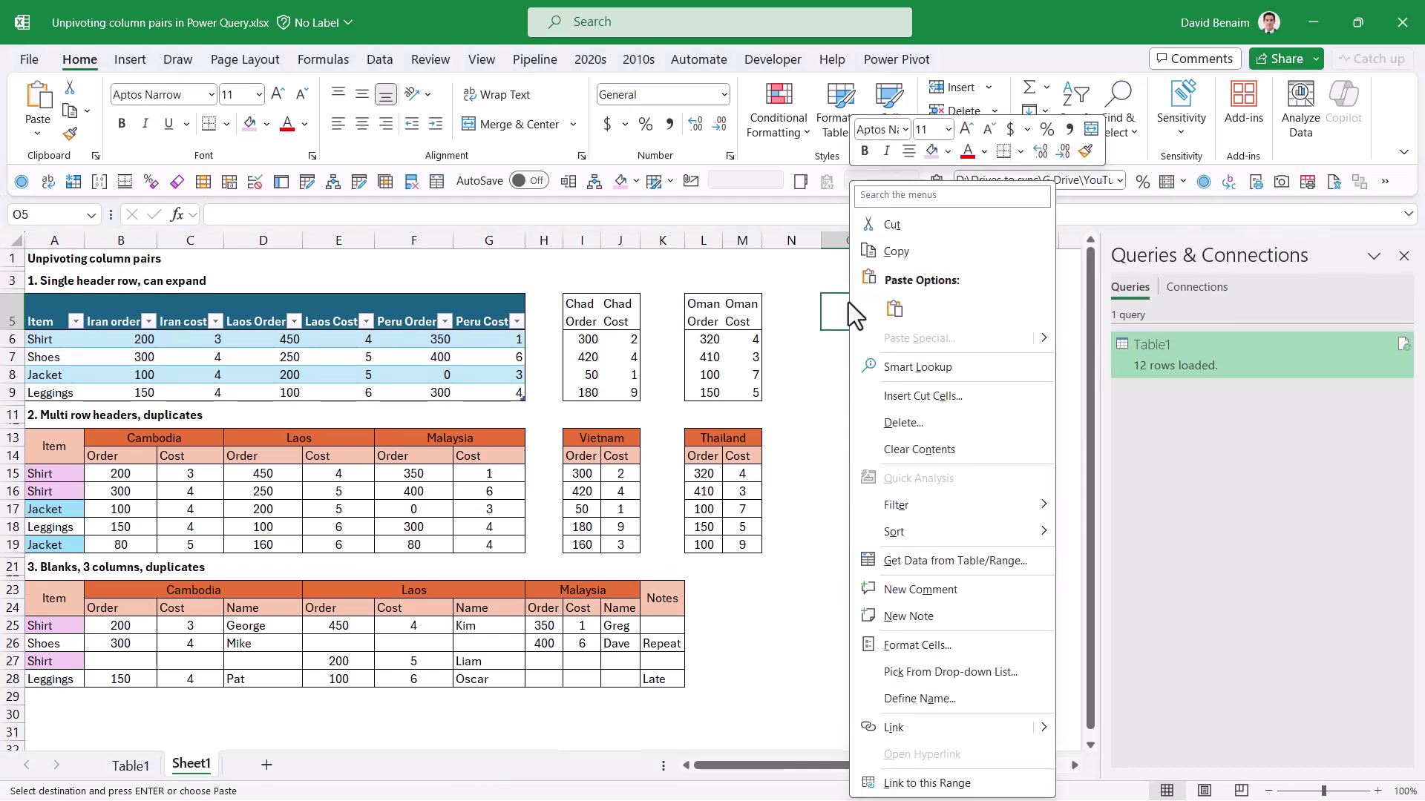
left_click(883, 311)
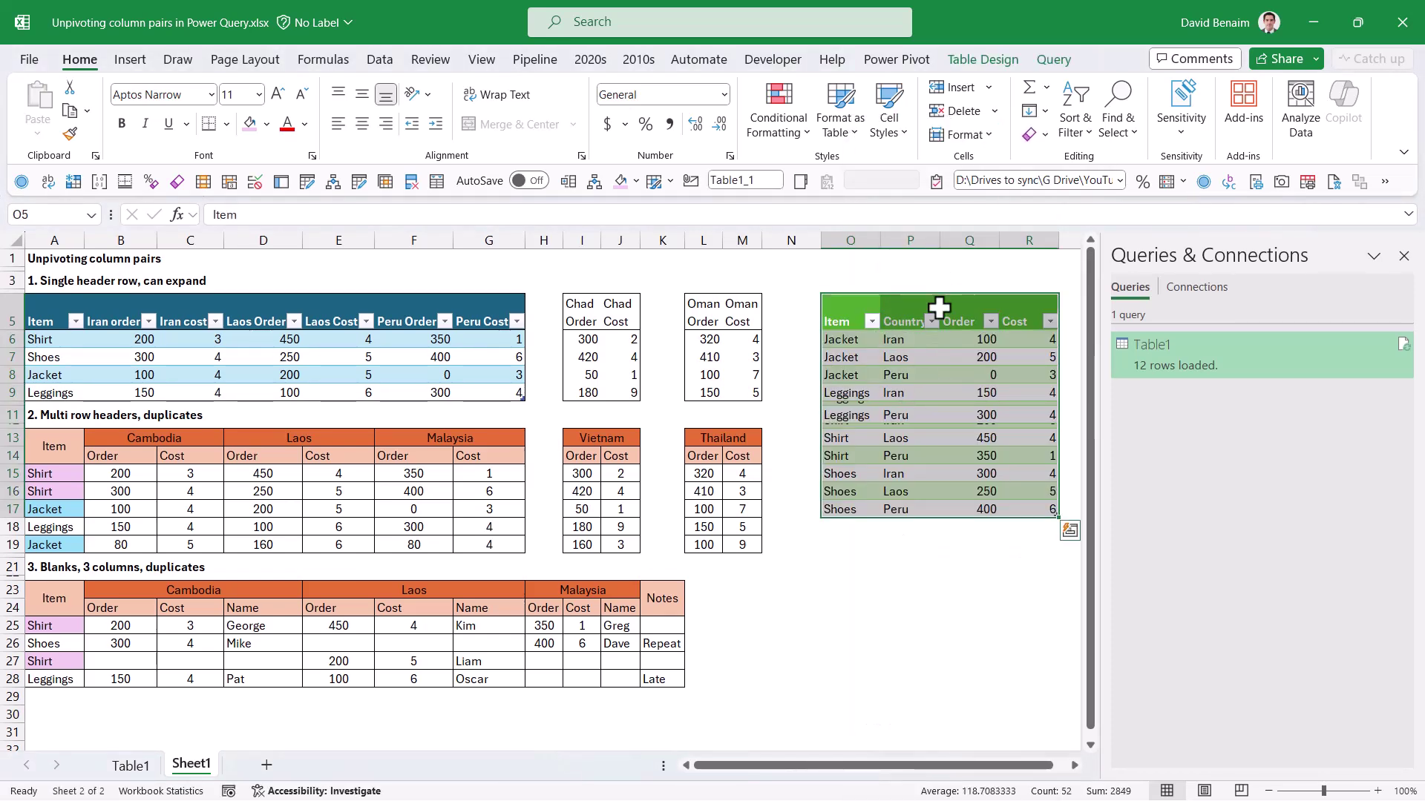
Give the first source table an orange table style.
left_click(990, 59)
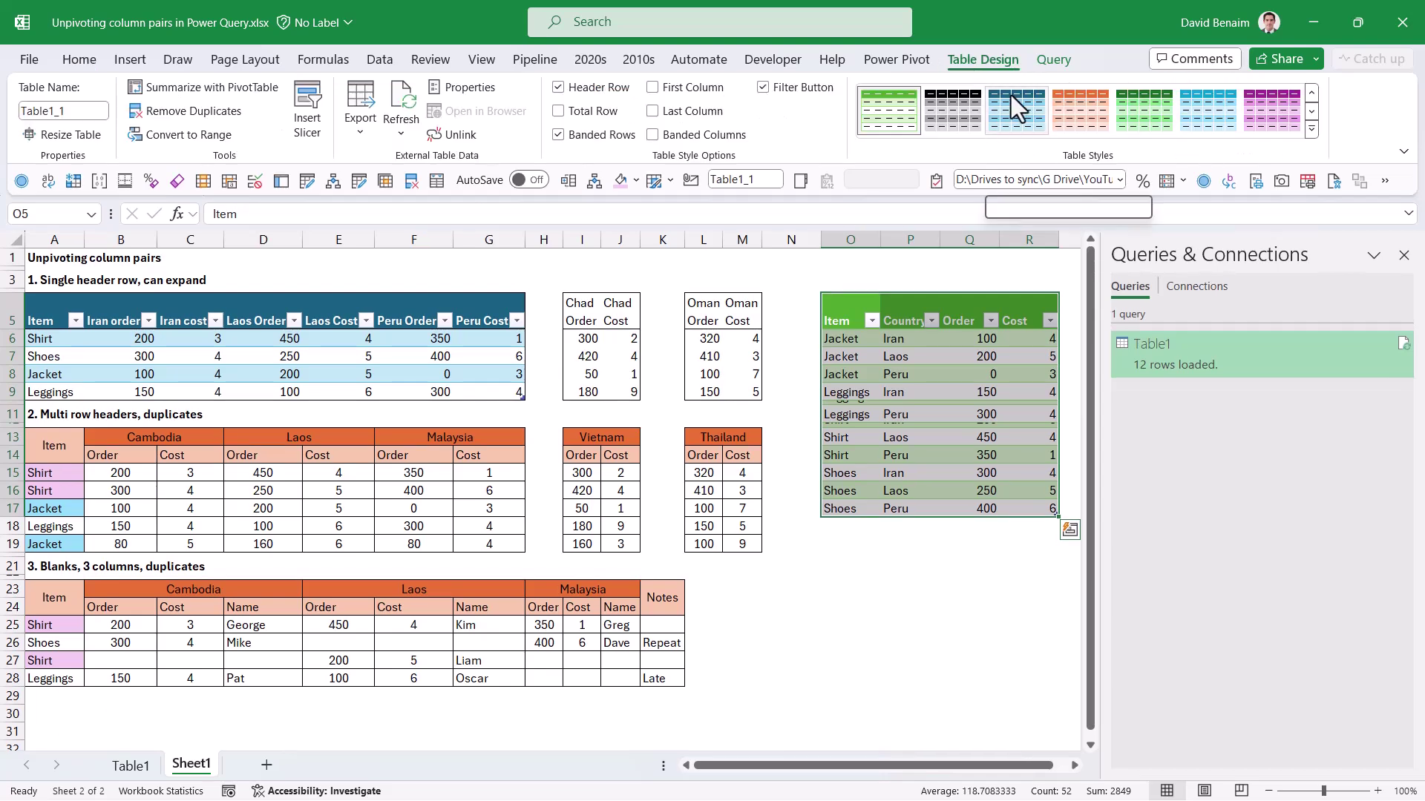
left_click(407, 356)
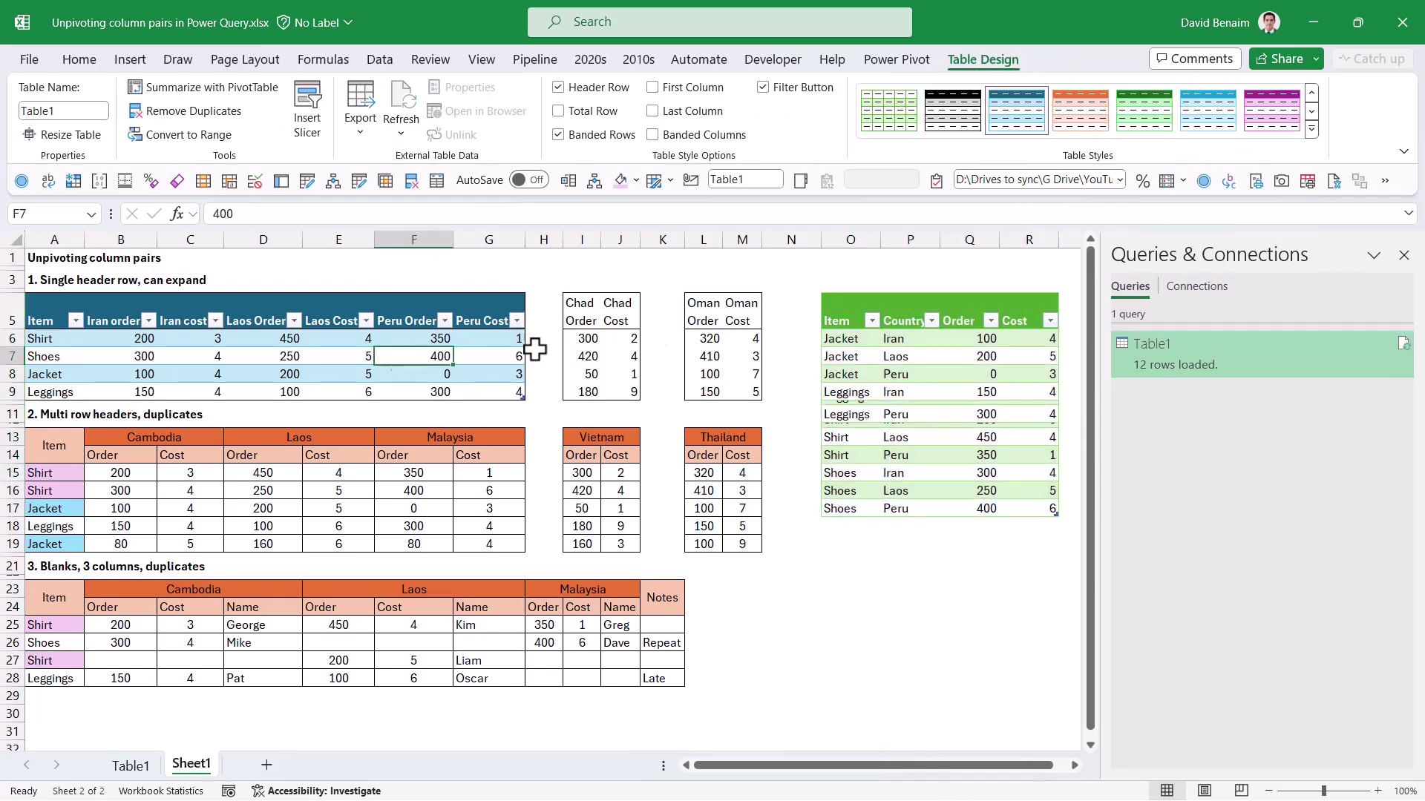
left_click(1087, 114)
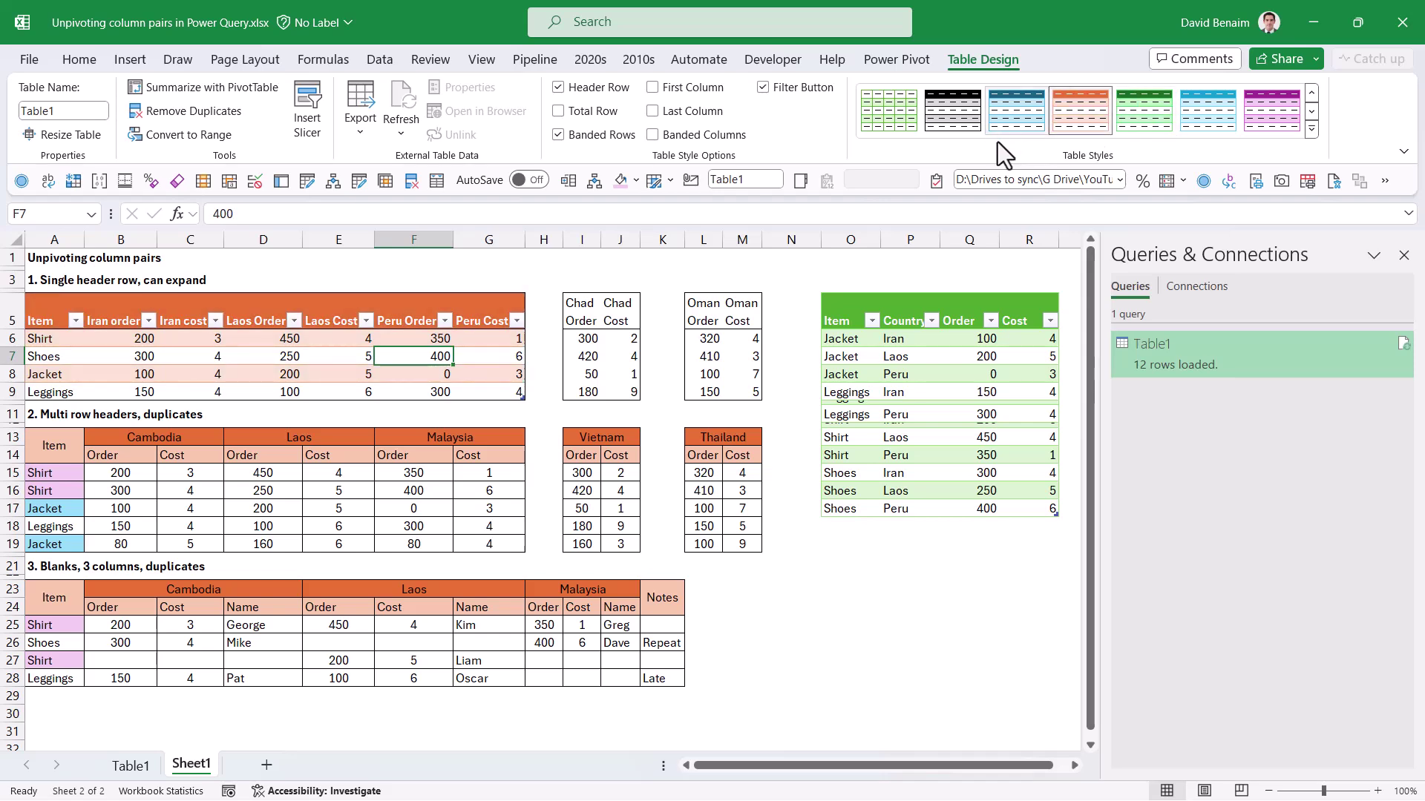
Copy the Chad Order and Cost block and paste it at H5 beside the first table.
left_click(846, 266)
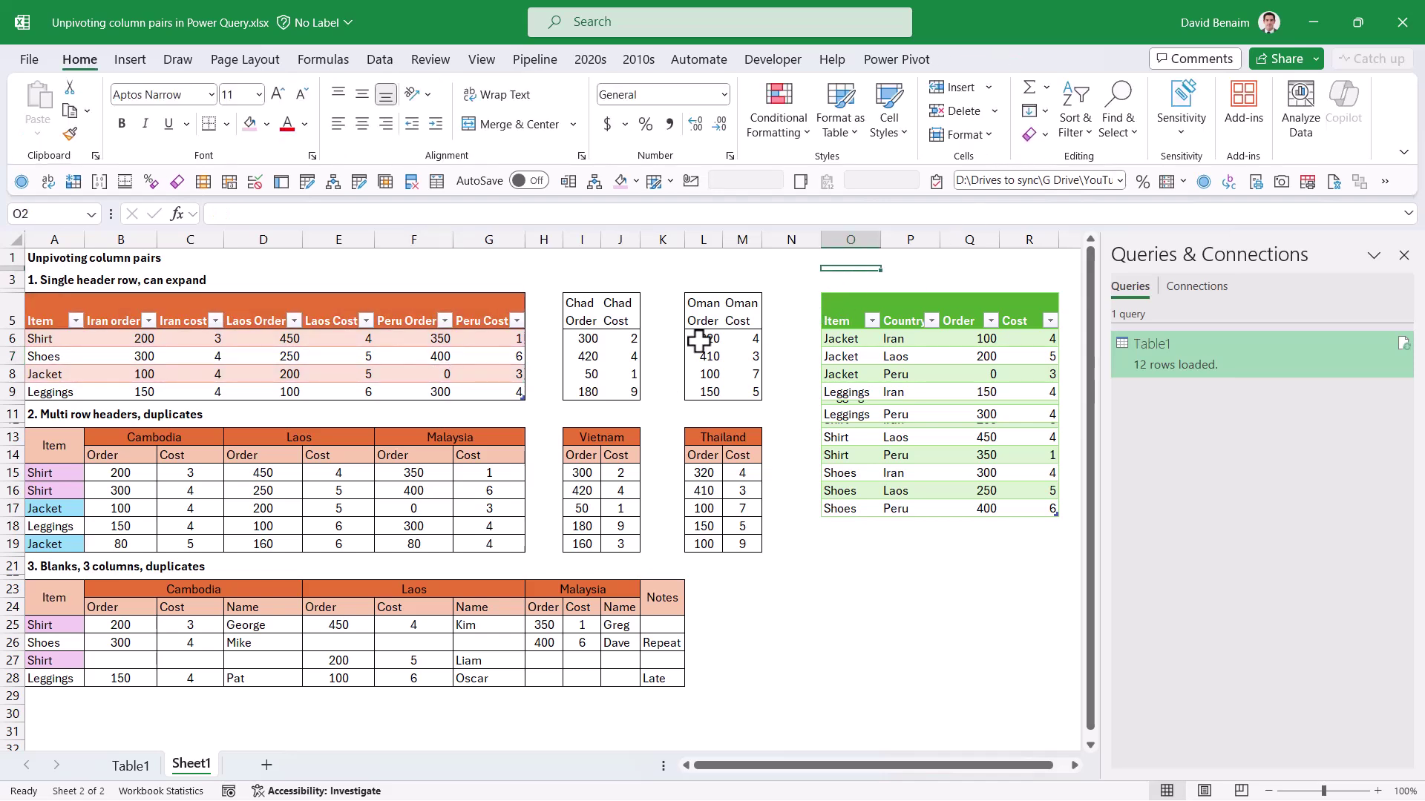
left_click_drag(585, 310, 620, 394)
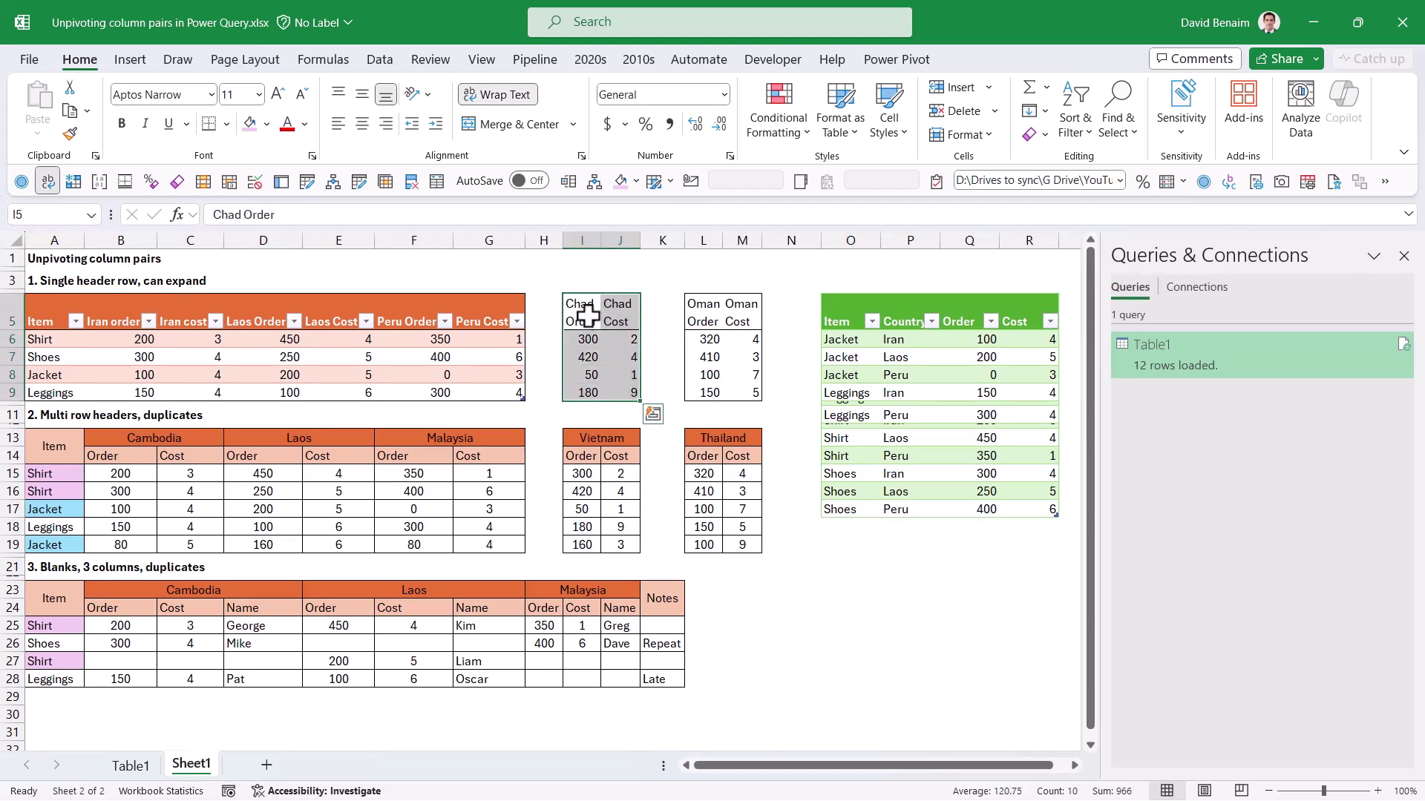
right_click(587, 317)
left_click(631, 216)
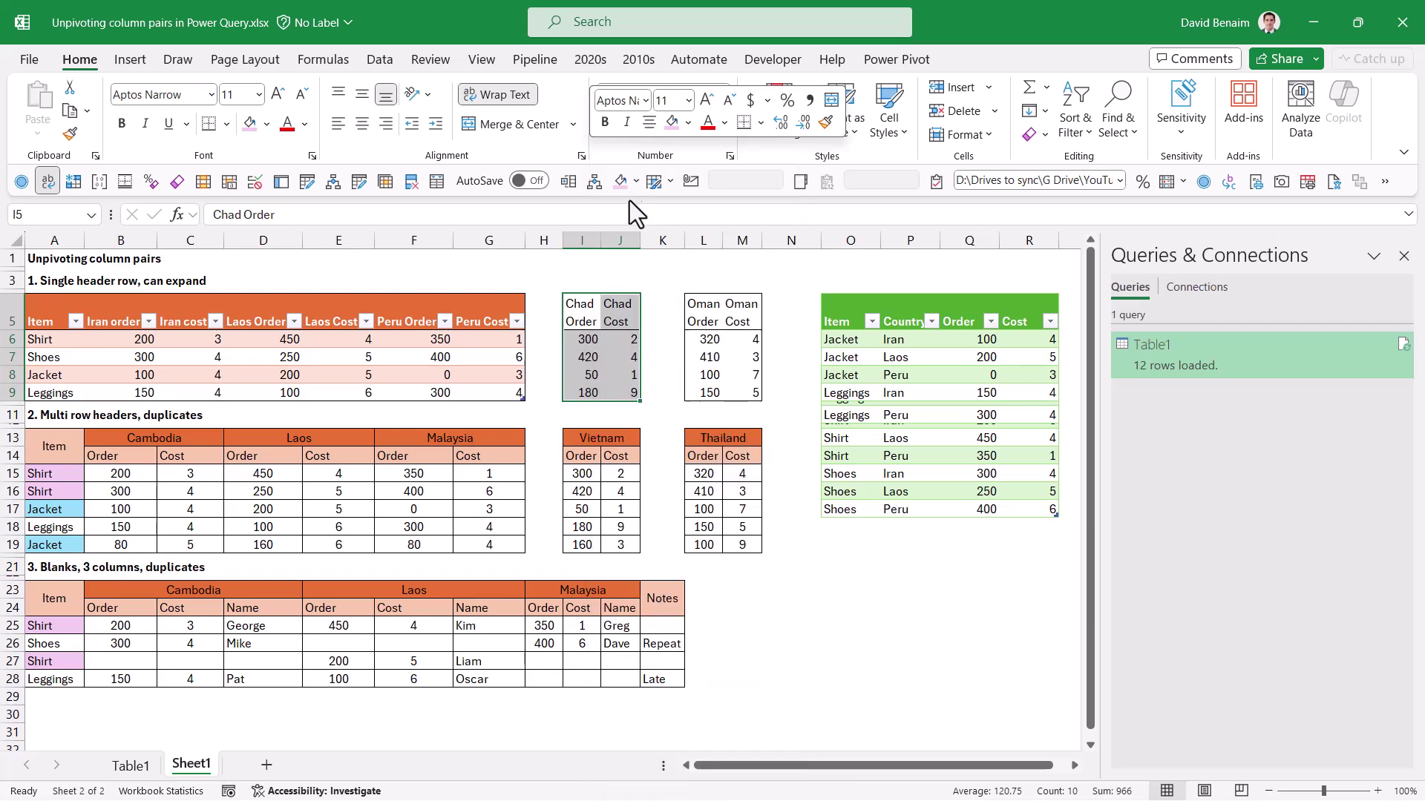
left_click(545, 304)
right_click(545, 304)
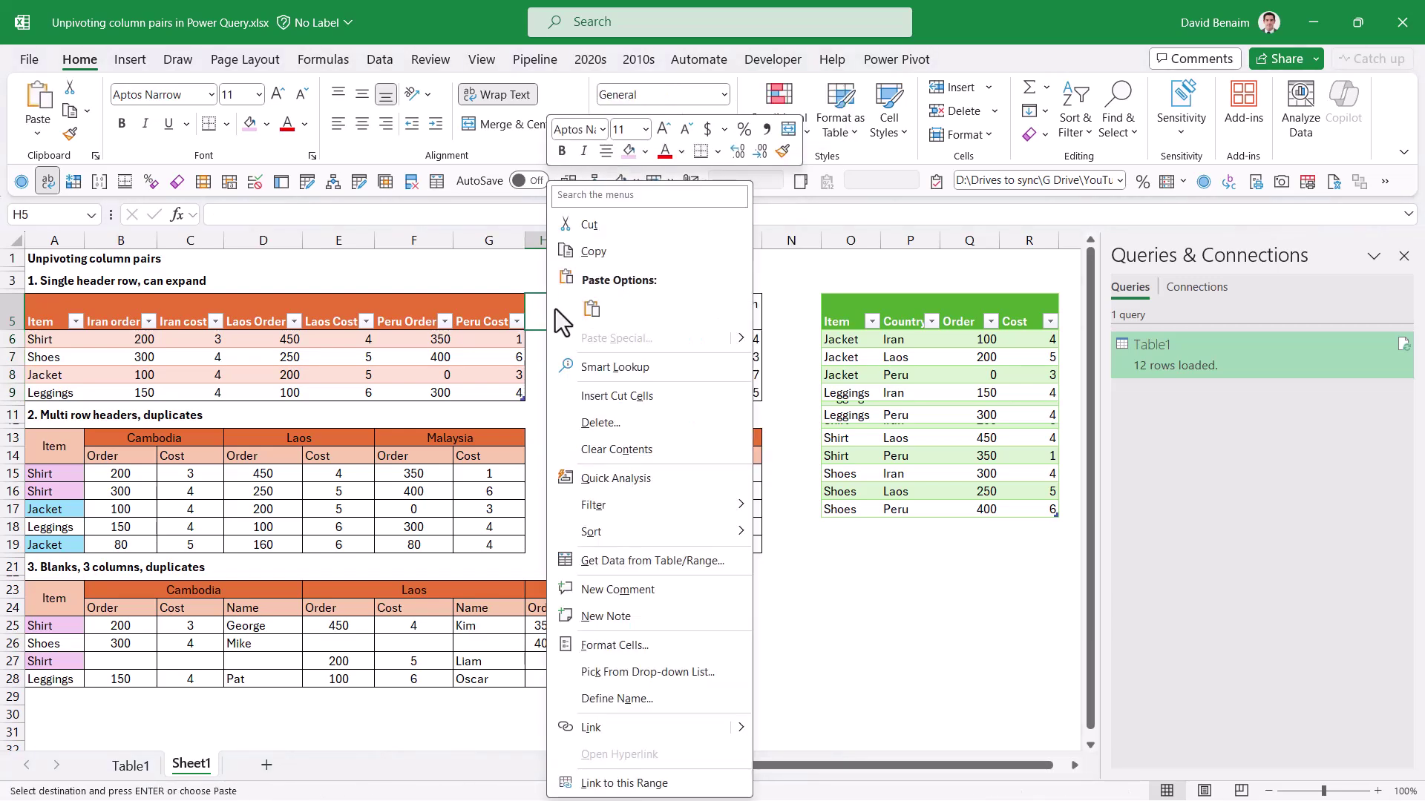
left_click(590, 308)
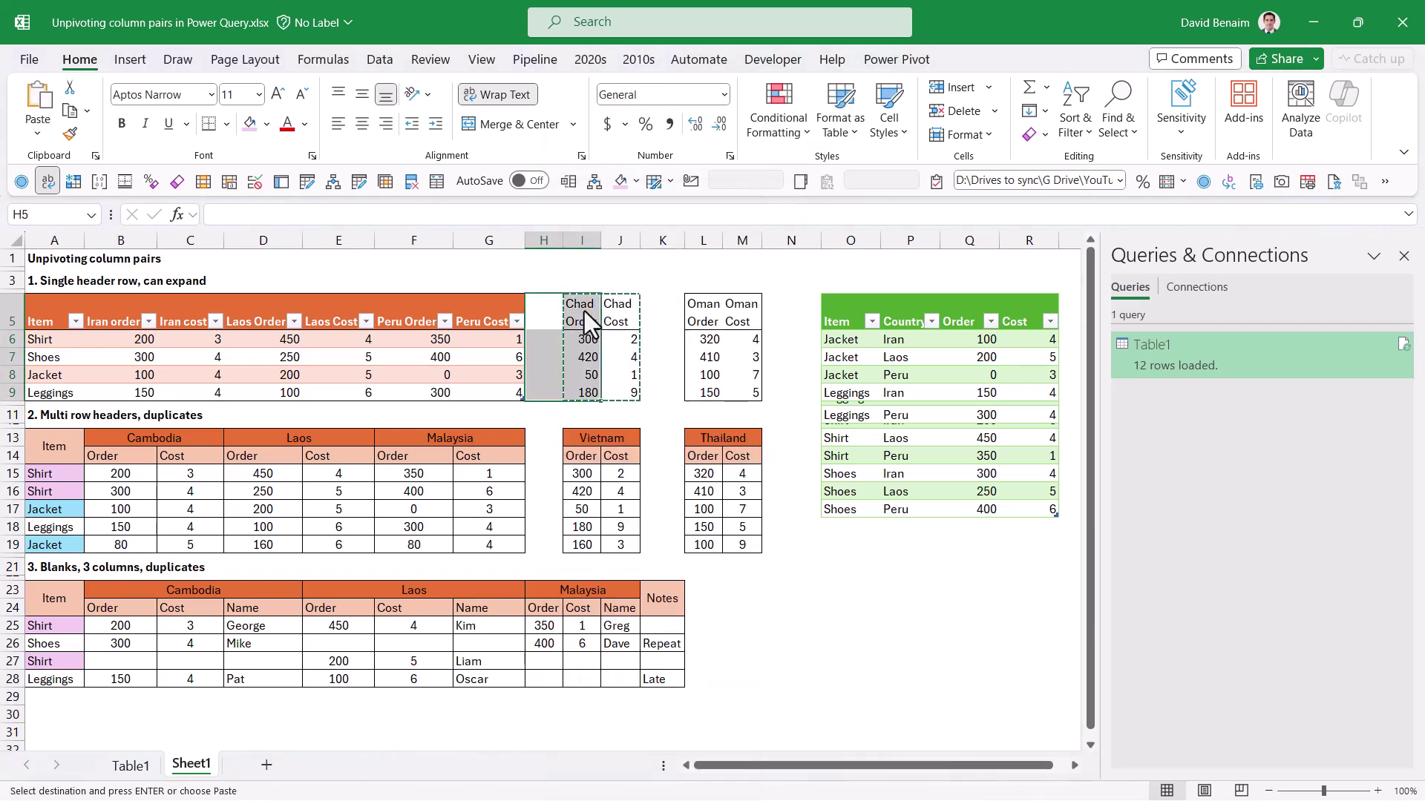
Apply No Border to the A5:M9 block, including the Oman columns.
left_click(512, 358)
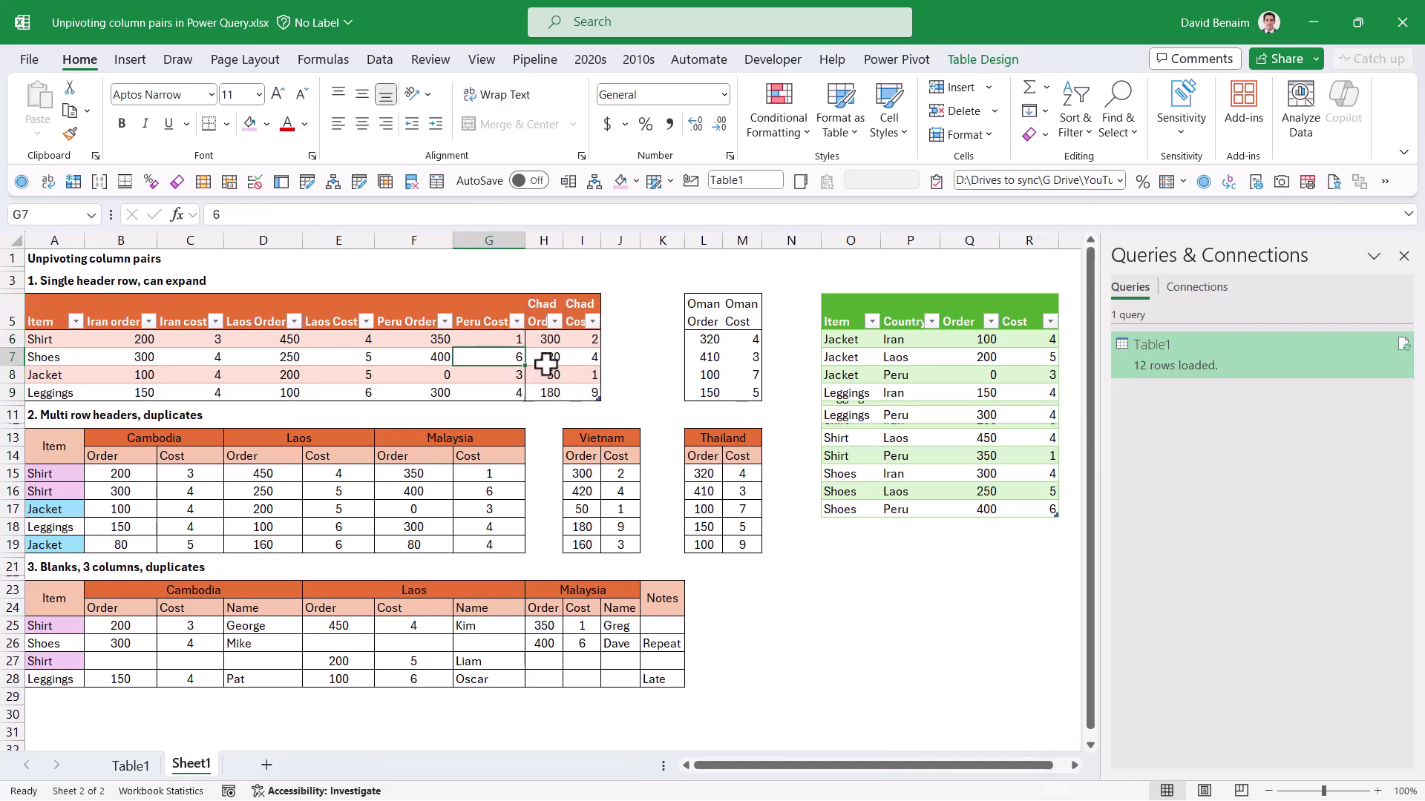
left_click_drag(515, 341, 512, 388)
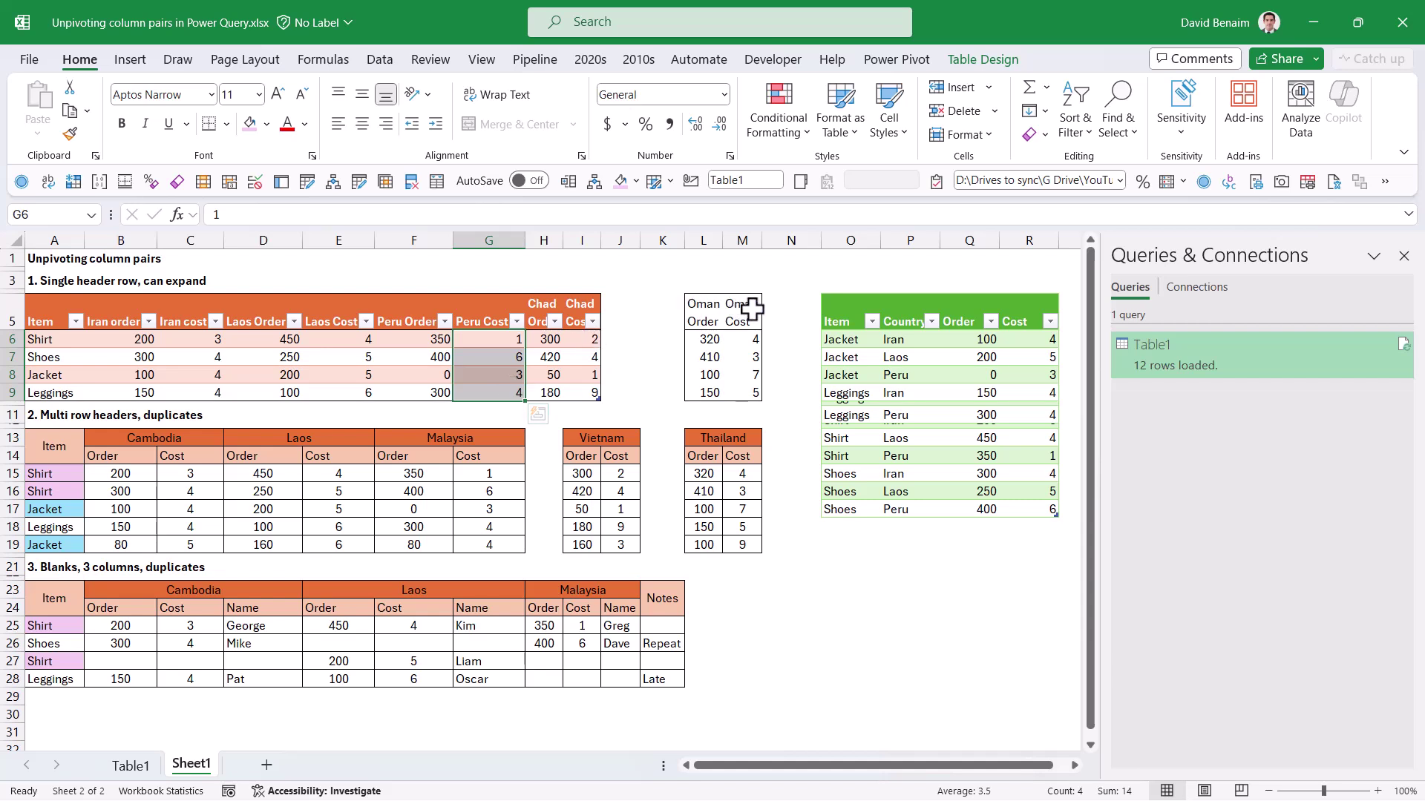
left_click_drag(746, 308, 31, 397)
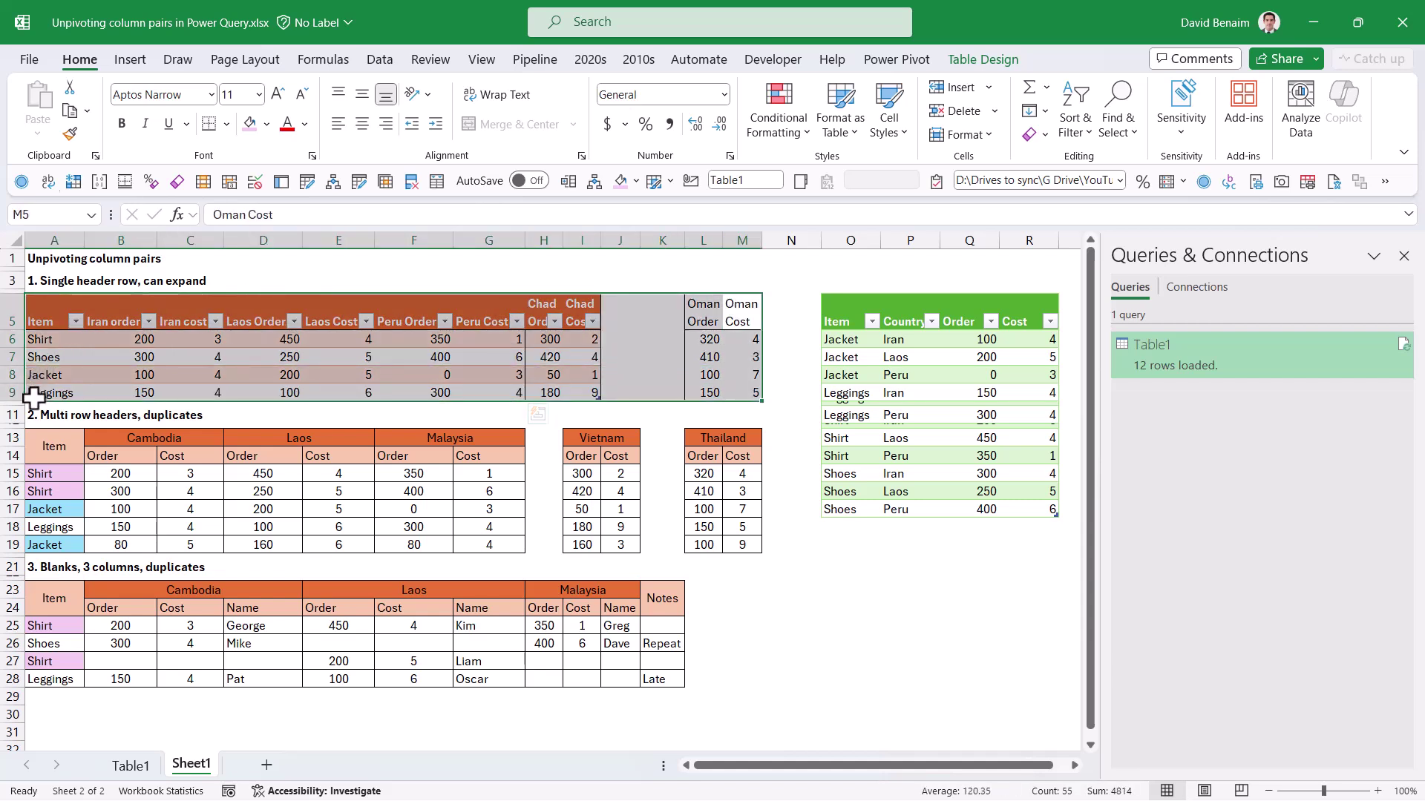
left_click(225, 124)
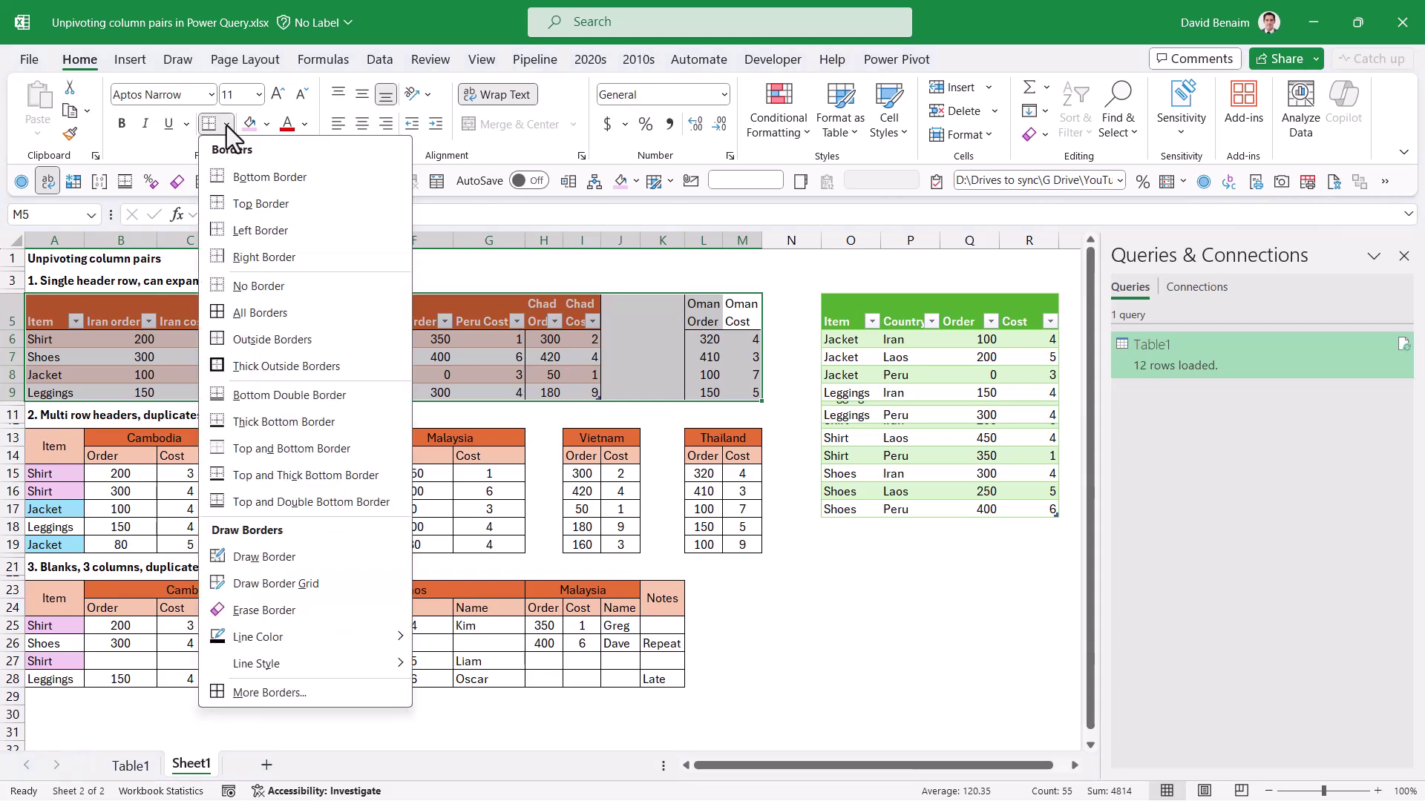
left_click(280, 284)
left_click(713, 279)
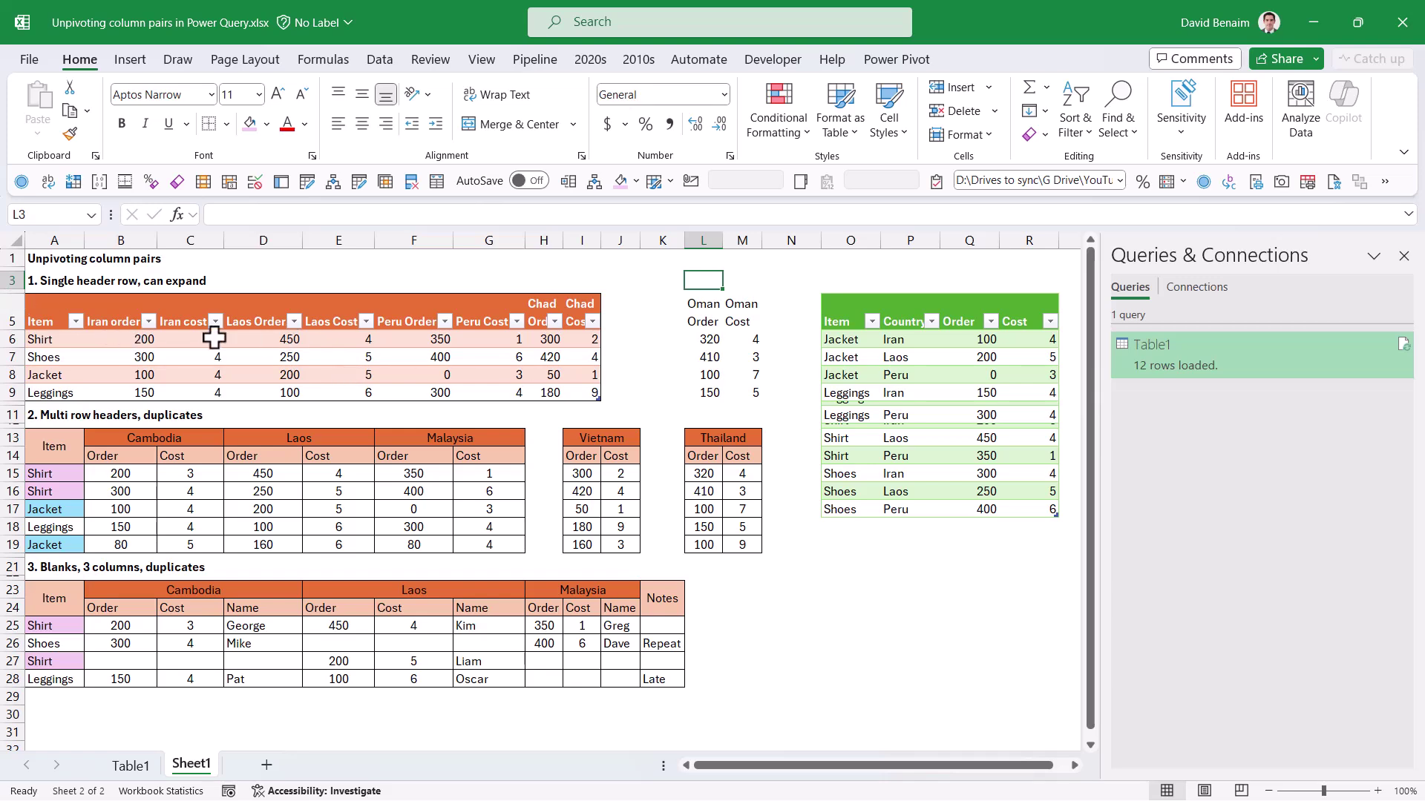
Cut the Oman Order and Cost columns and insert them beside Chad in the orange table.
left_click(715, 315)
left_click_drag(736, 319, 742, 391)
right_click(733, 368)
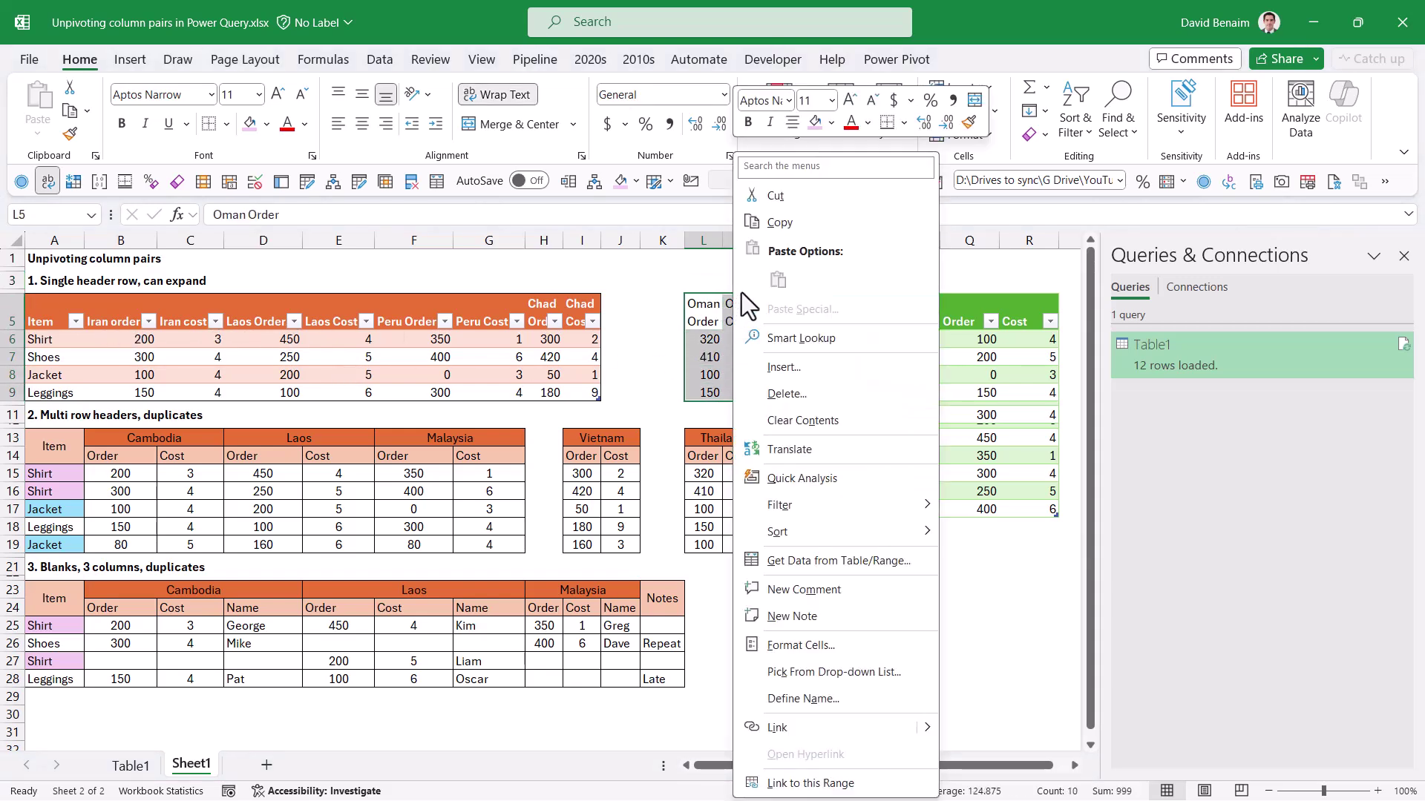
left_click(765, 196)
right_click(622, 312)
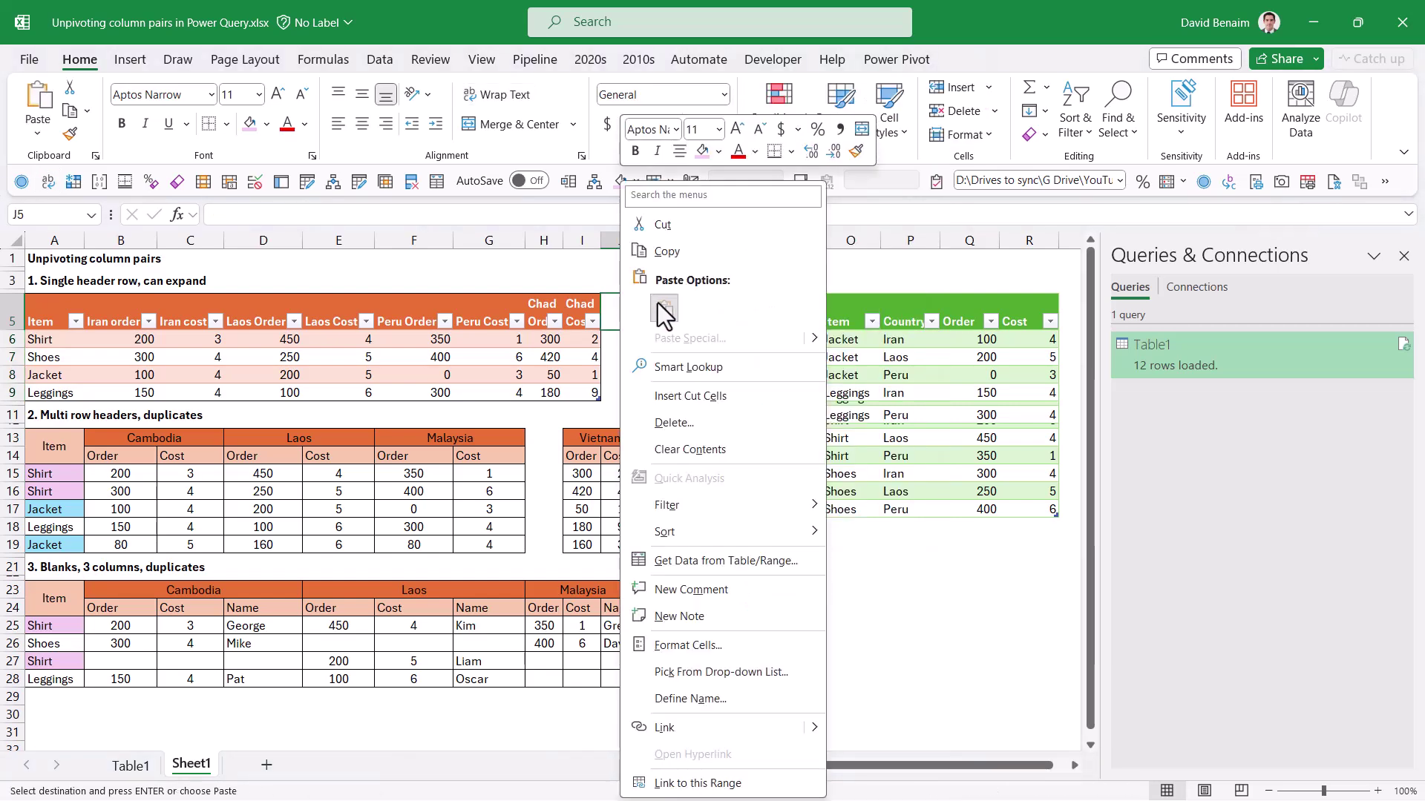
left_click(661, 309)
Refresh the green result table so the query lists 20 rows including Oman.
left_click(894, 339)
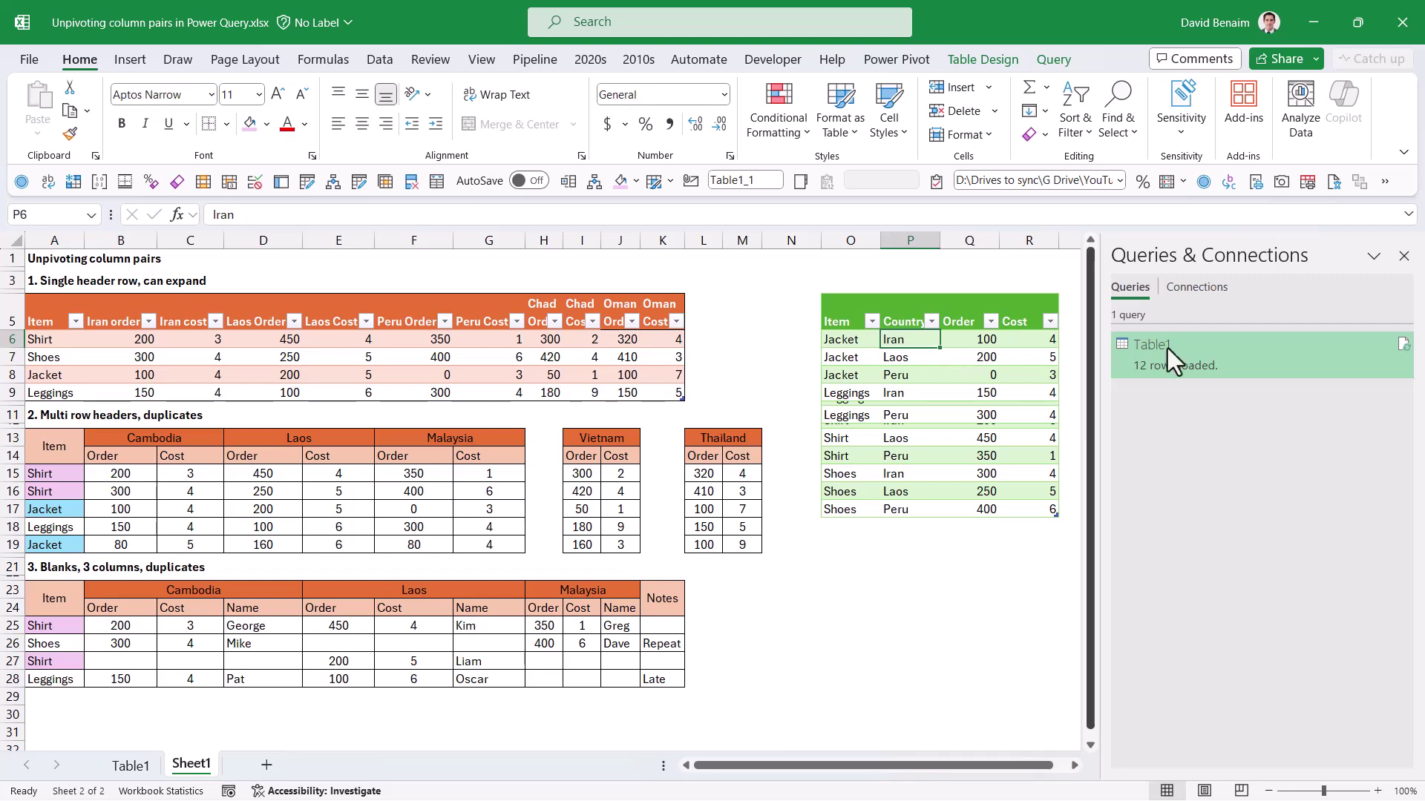
right_click(989, 343)
left_click(1043, 343)
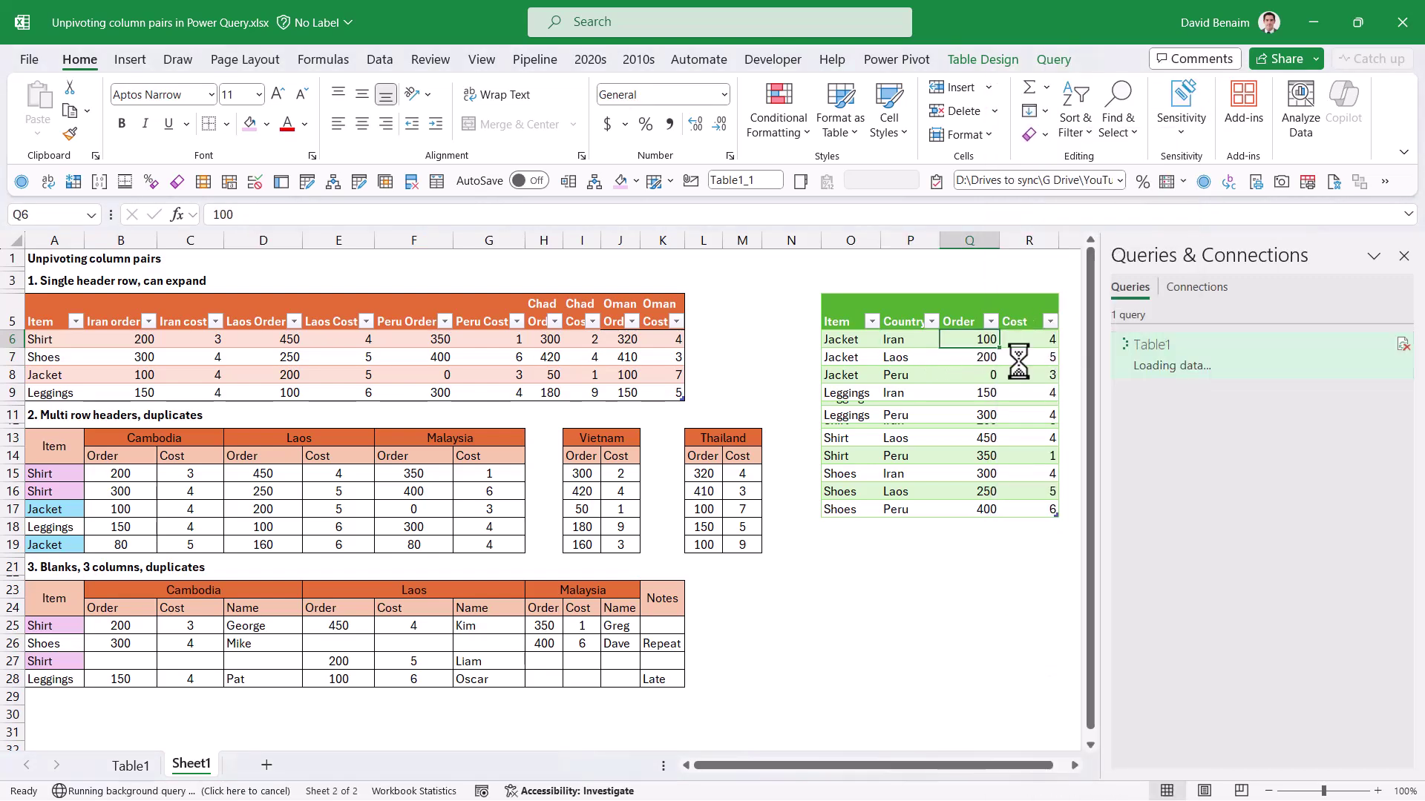
left_click_drag(847, 357, 1008, 690)
left_click(912, 464)
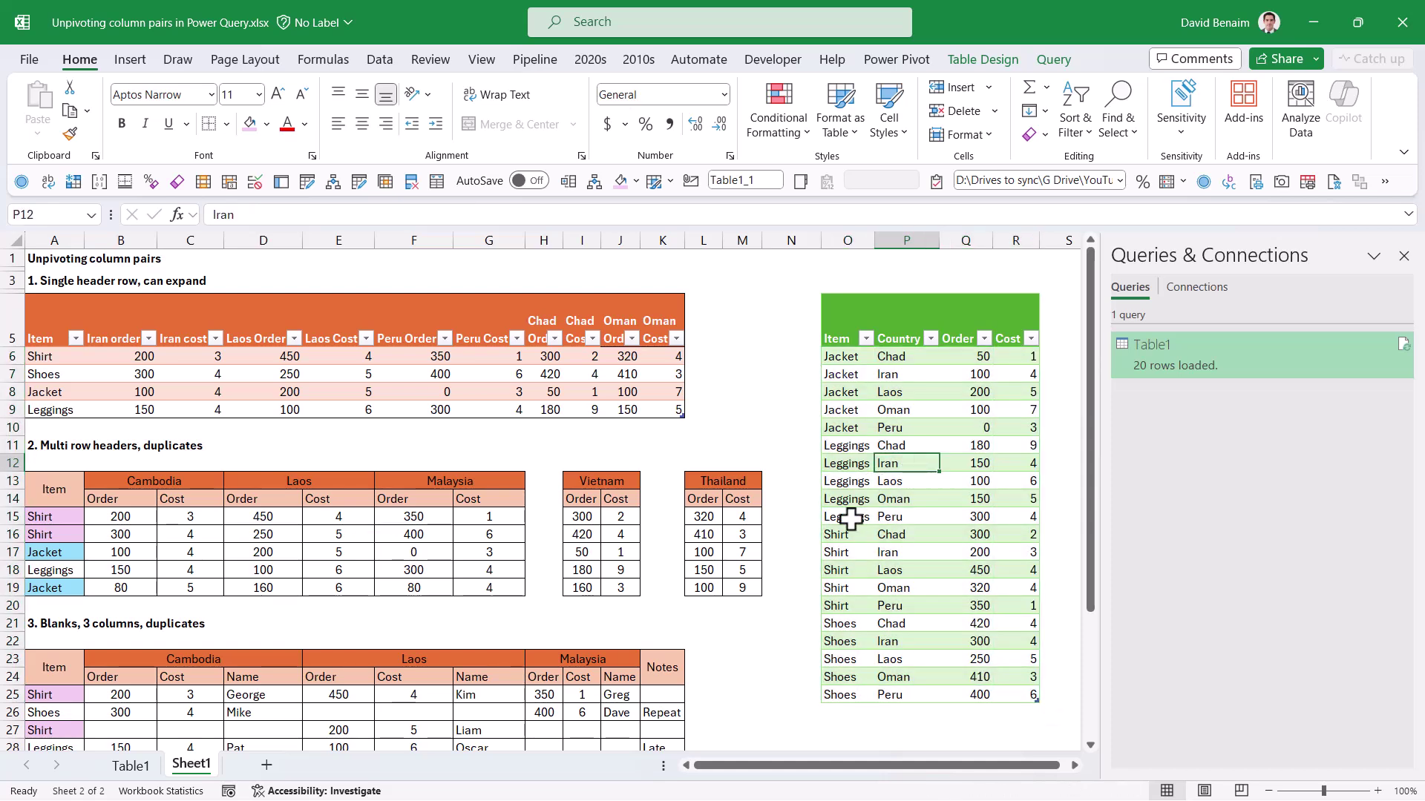
left_click(846, 517)
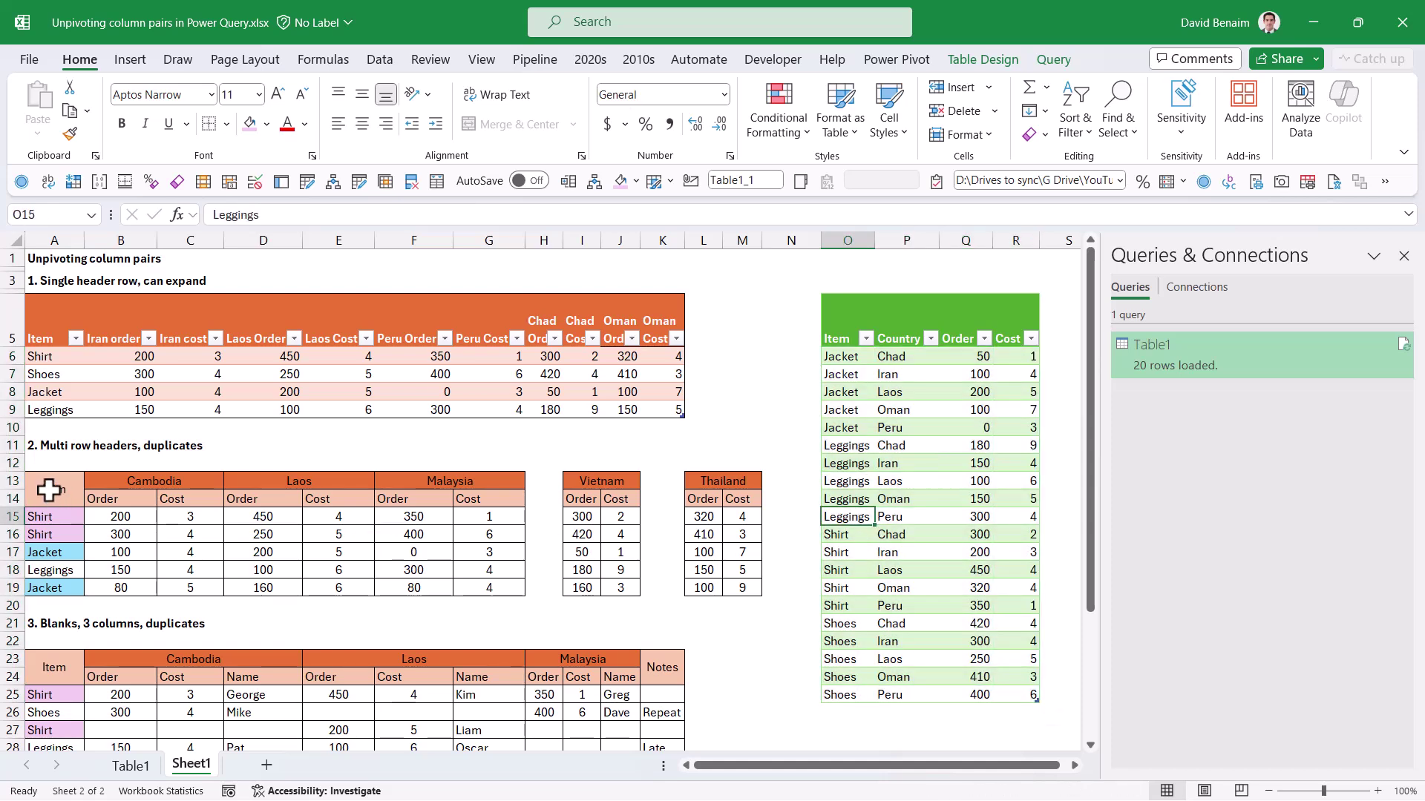
left_click_drag(49, 490, 516, 589)
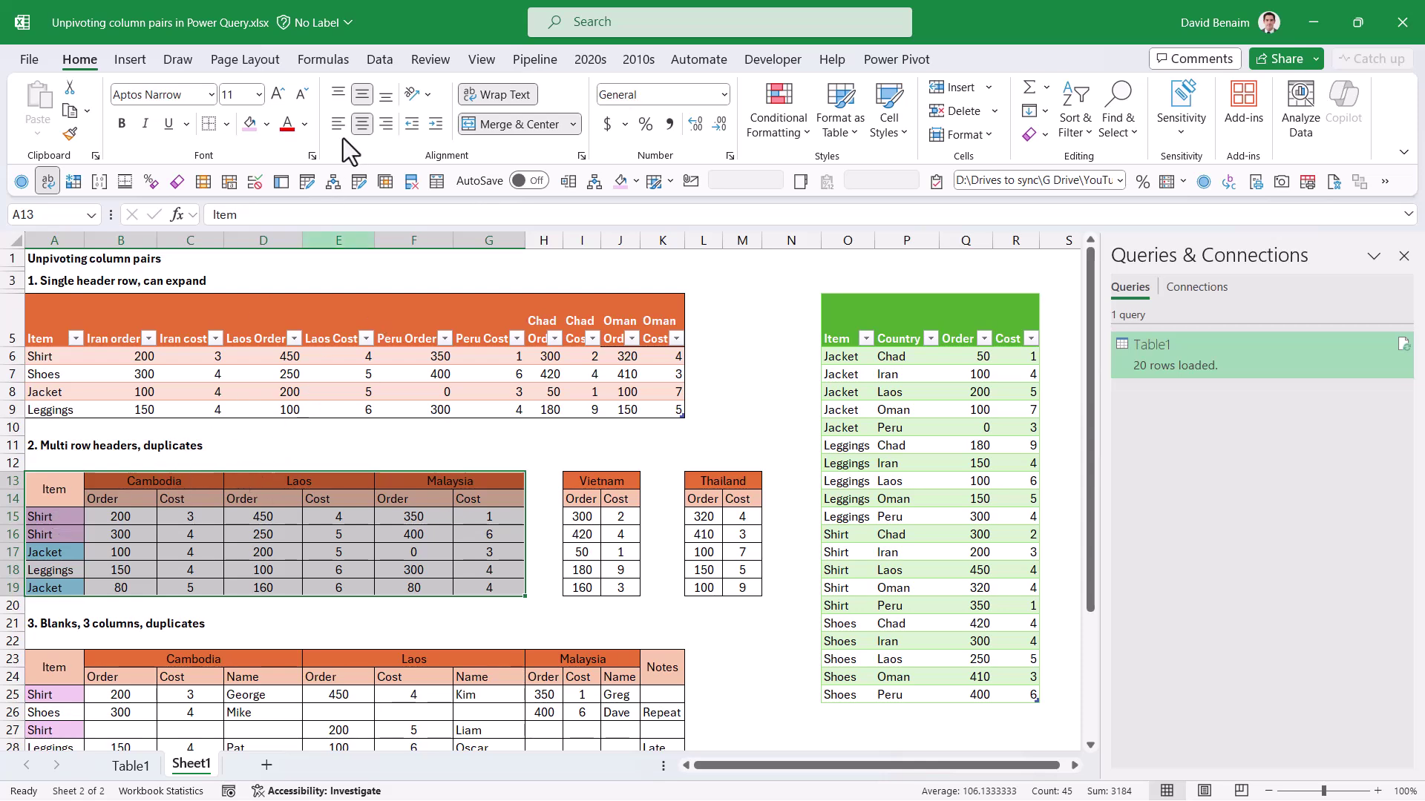
key("ctrl+c")
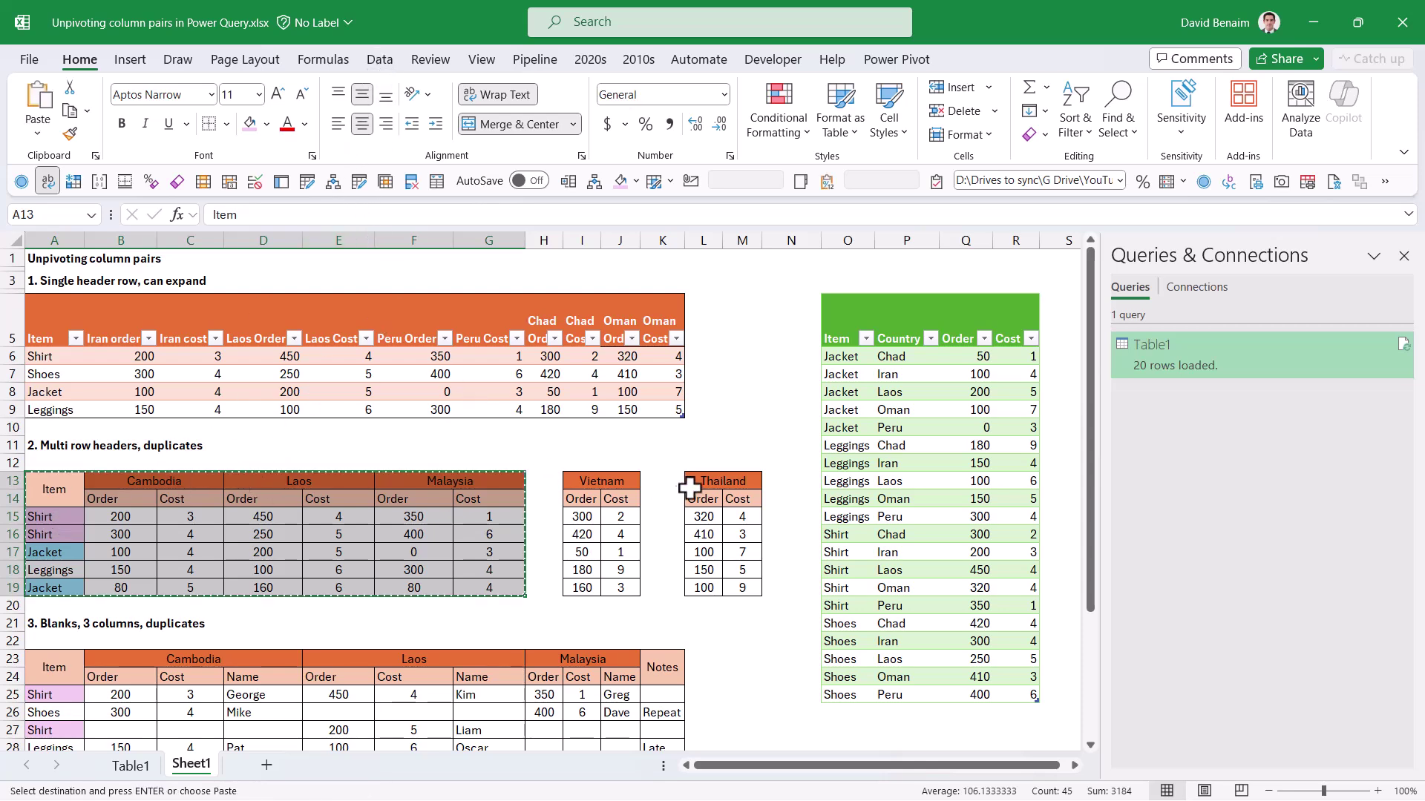
left_click(737, 358)
key("Right")
key("Right")
key("Right")
key("Right")
key("Right")
key("Right")
key("Right")
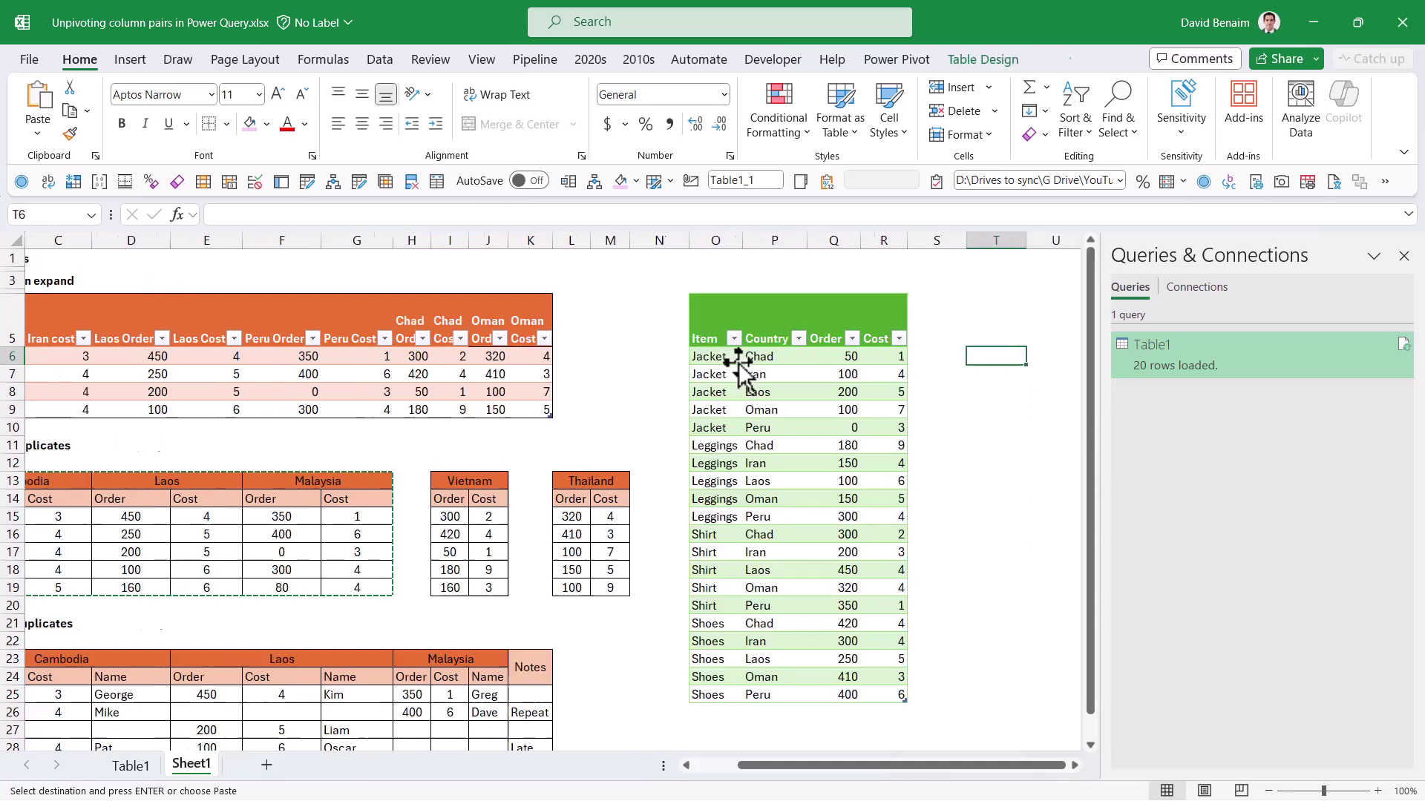
key("Right")
key("Right")
key("Right")
key("Right")
key("Right")
key("Right")
key("Right")
key("Right")
key("Left")
key("Left")
key("Left")
key("ctrl+v")
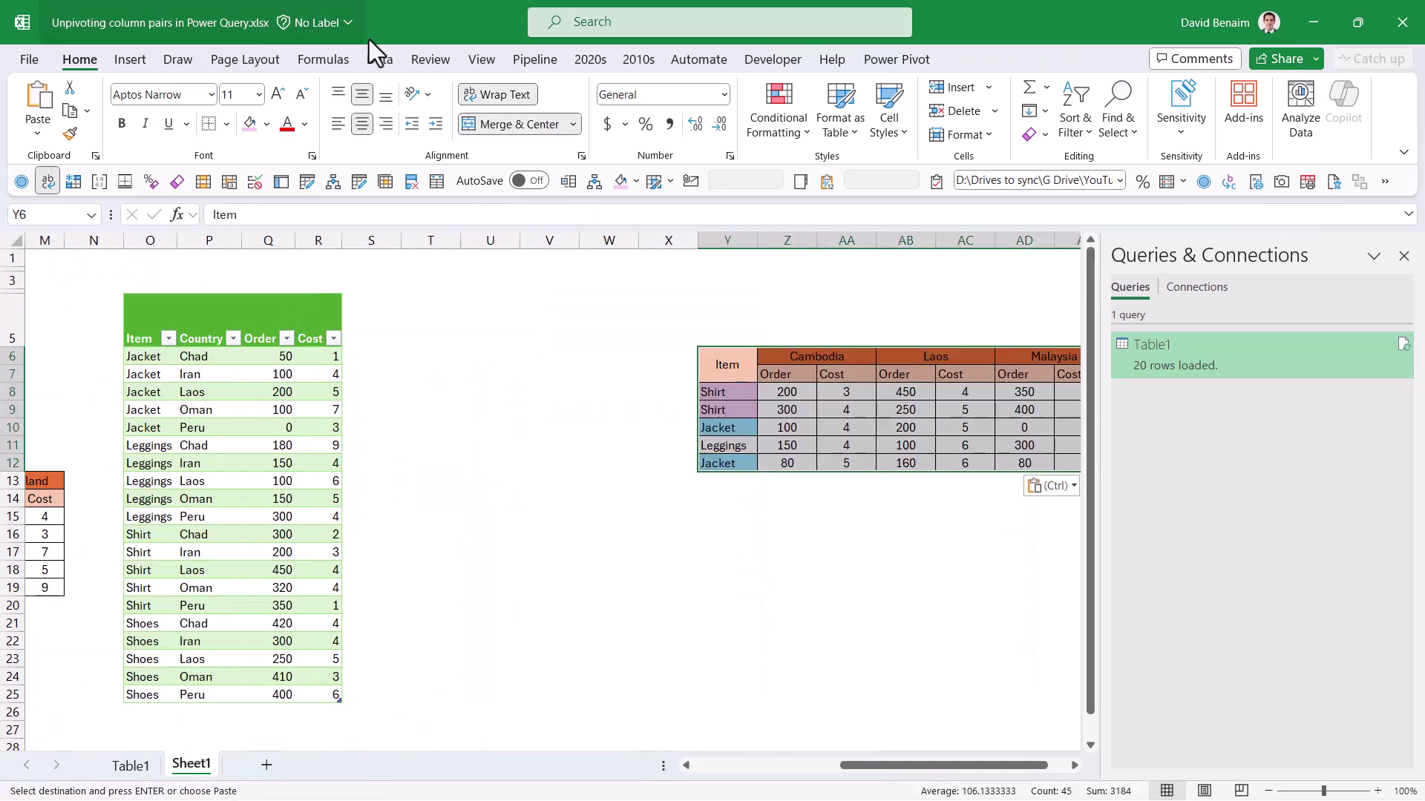
left_click(380, 59)
left_click(112, 134)
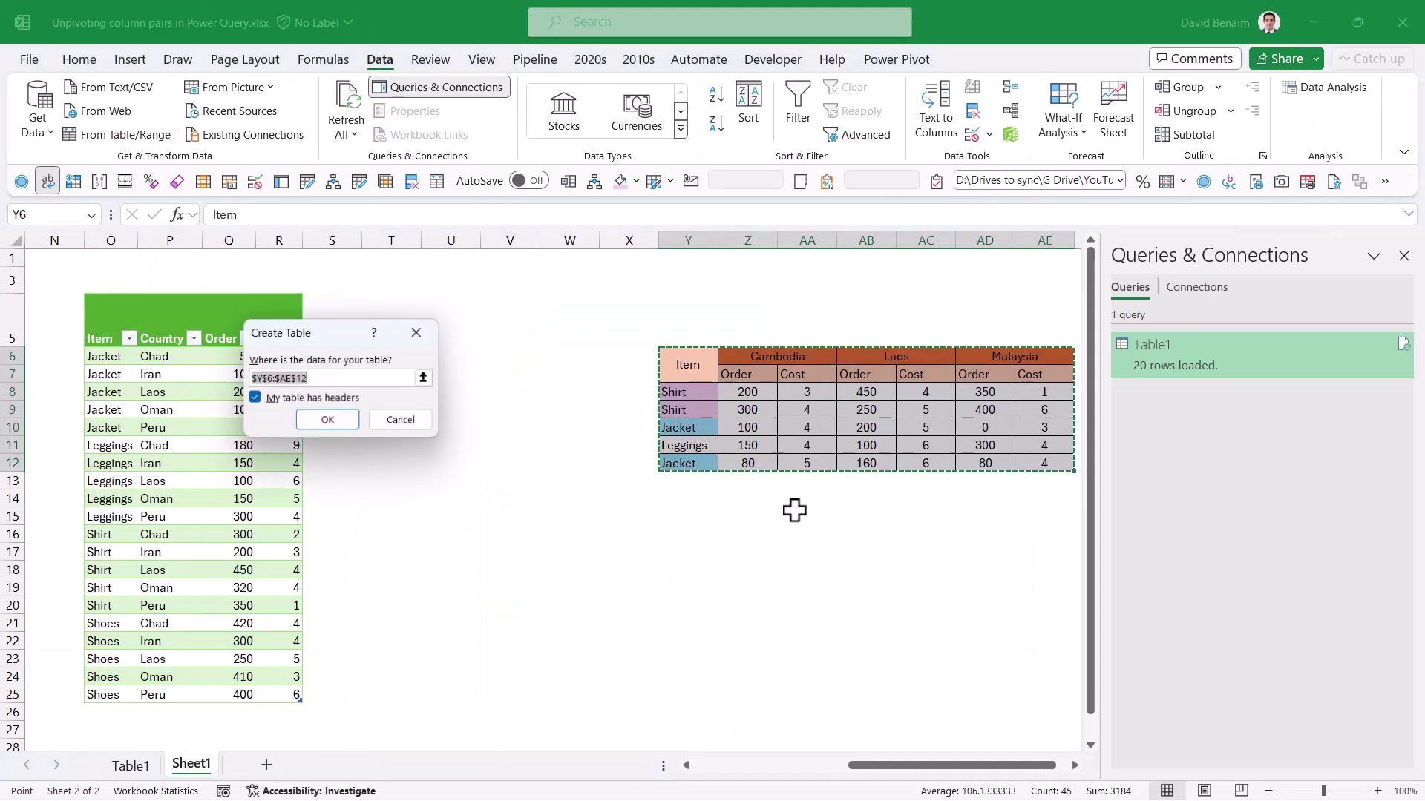
left_click(345, 425)
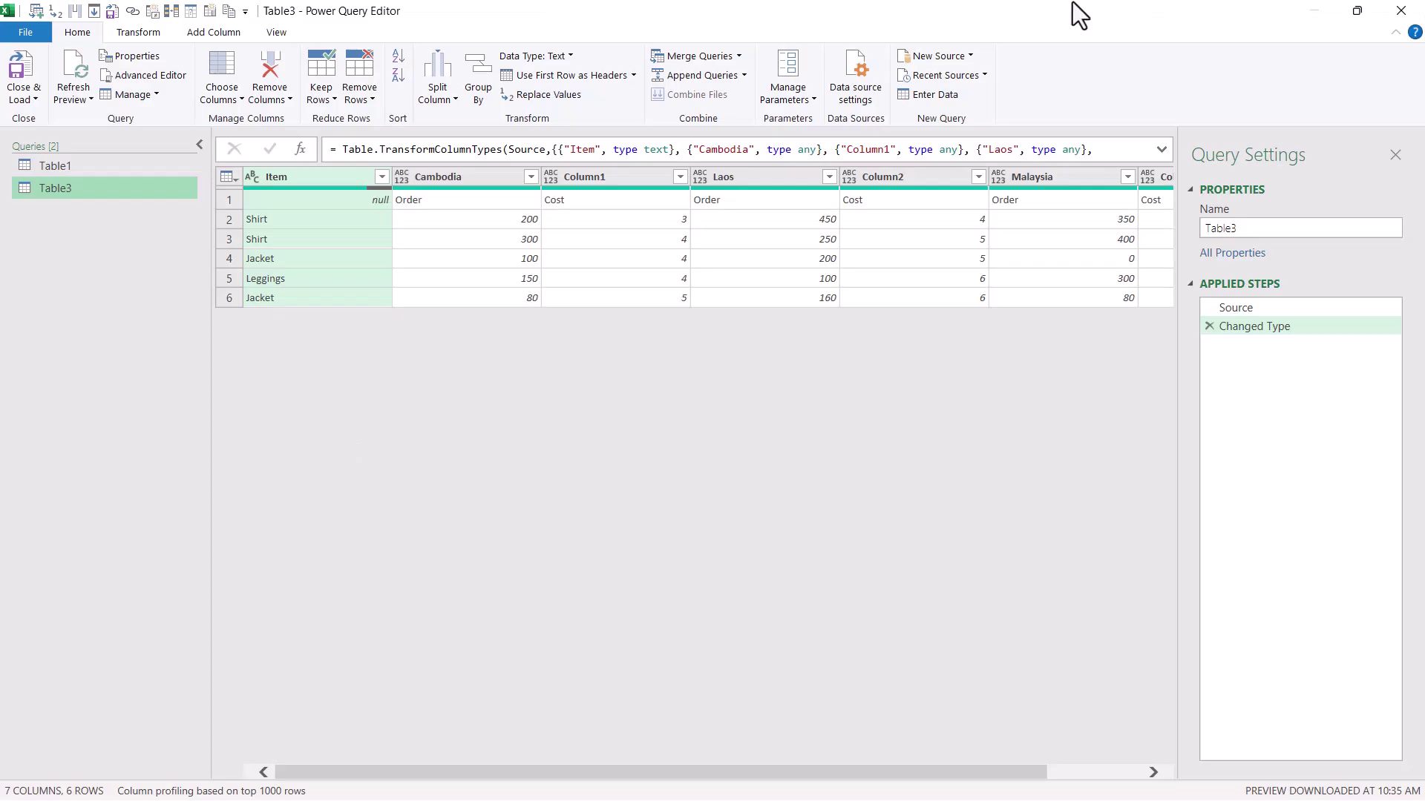
left_click(1358, 22)
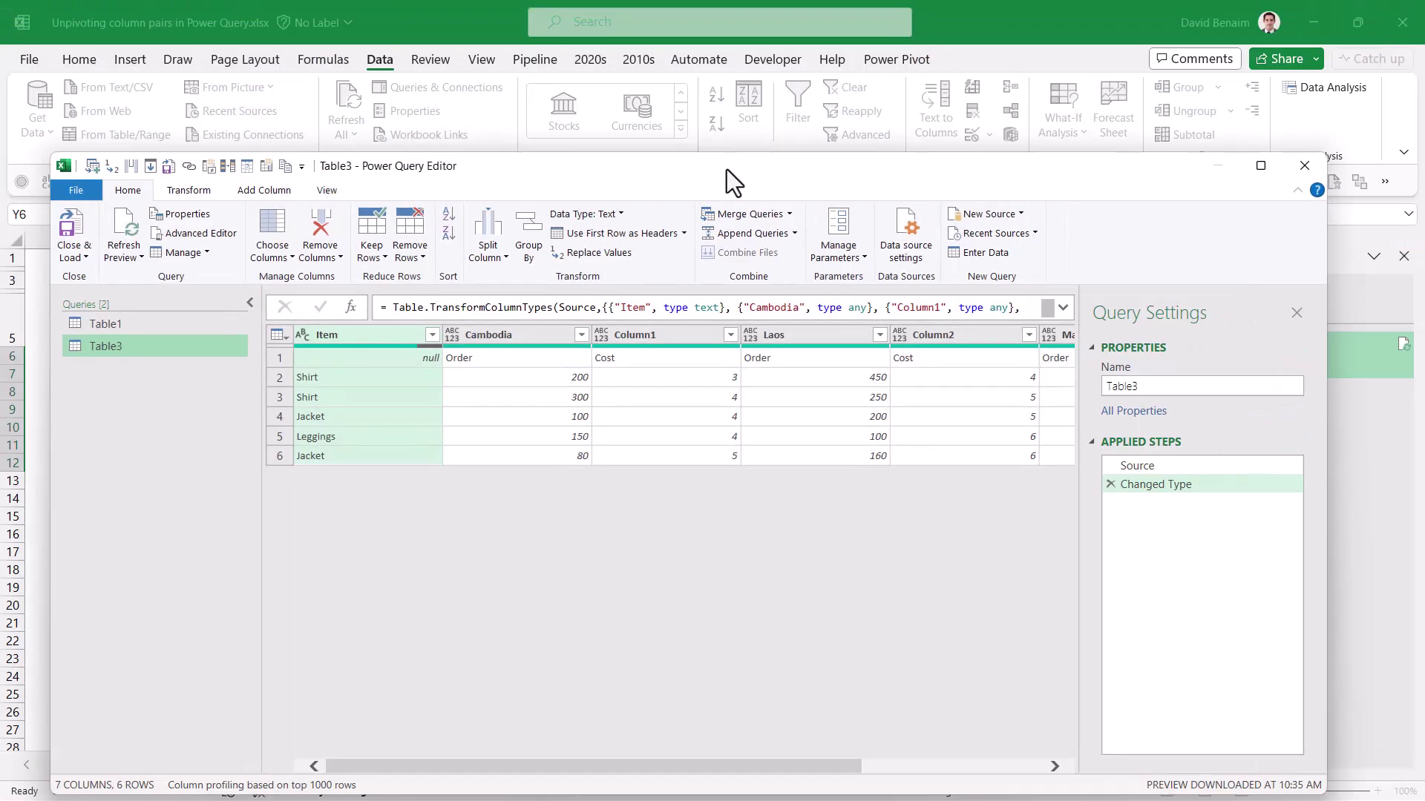
left_click_drag(728, 169, 768, 592)
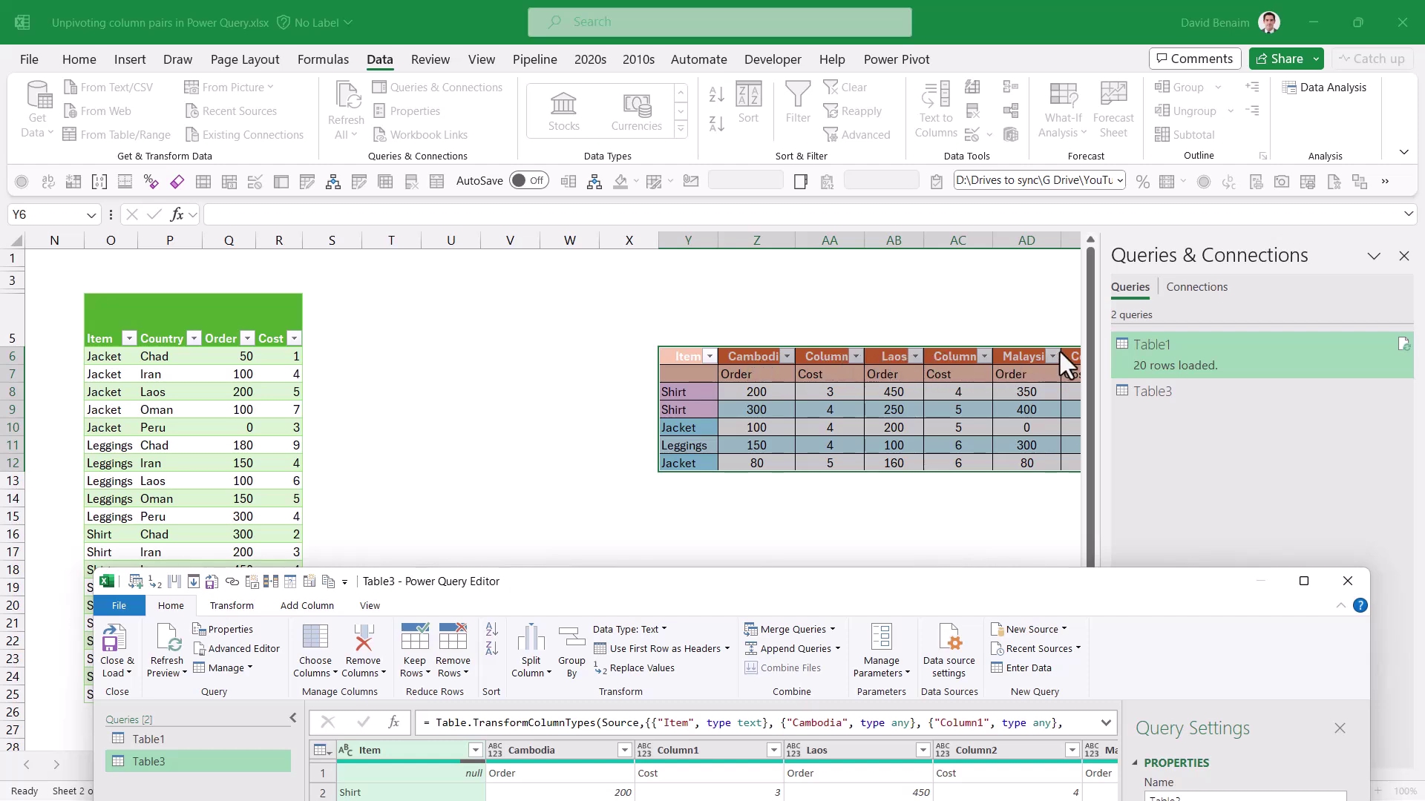
left_click_drag(725, 598, 702, 173)
left_click(1319, 170)
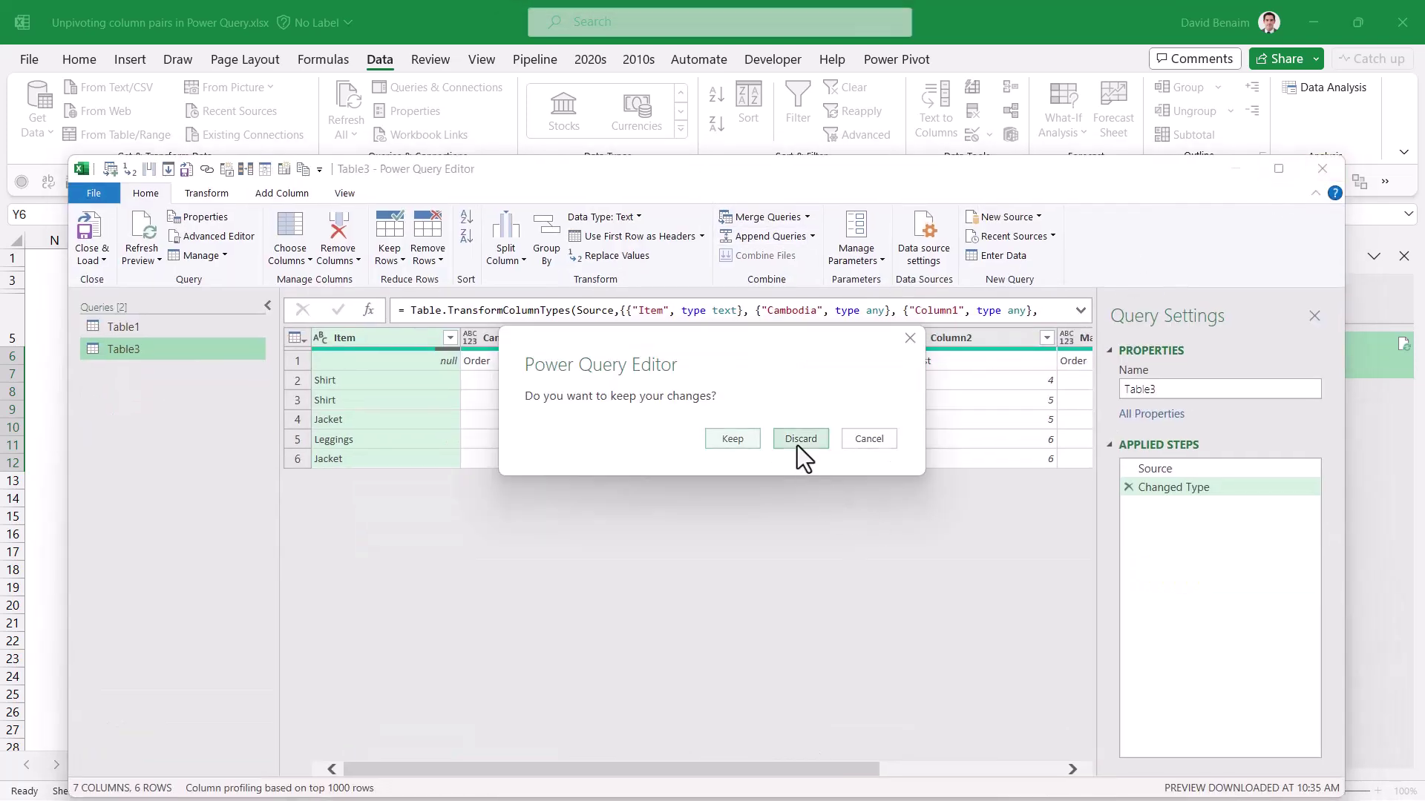
left_click(797, 443)
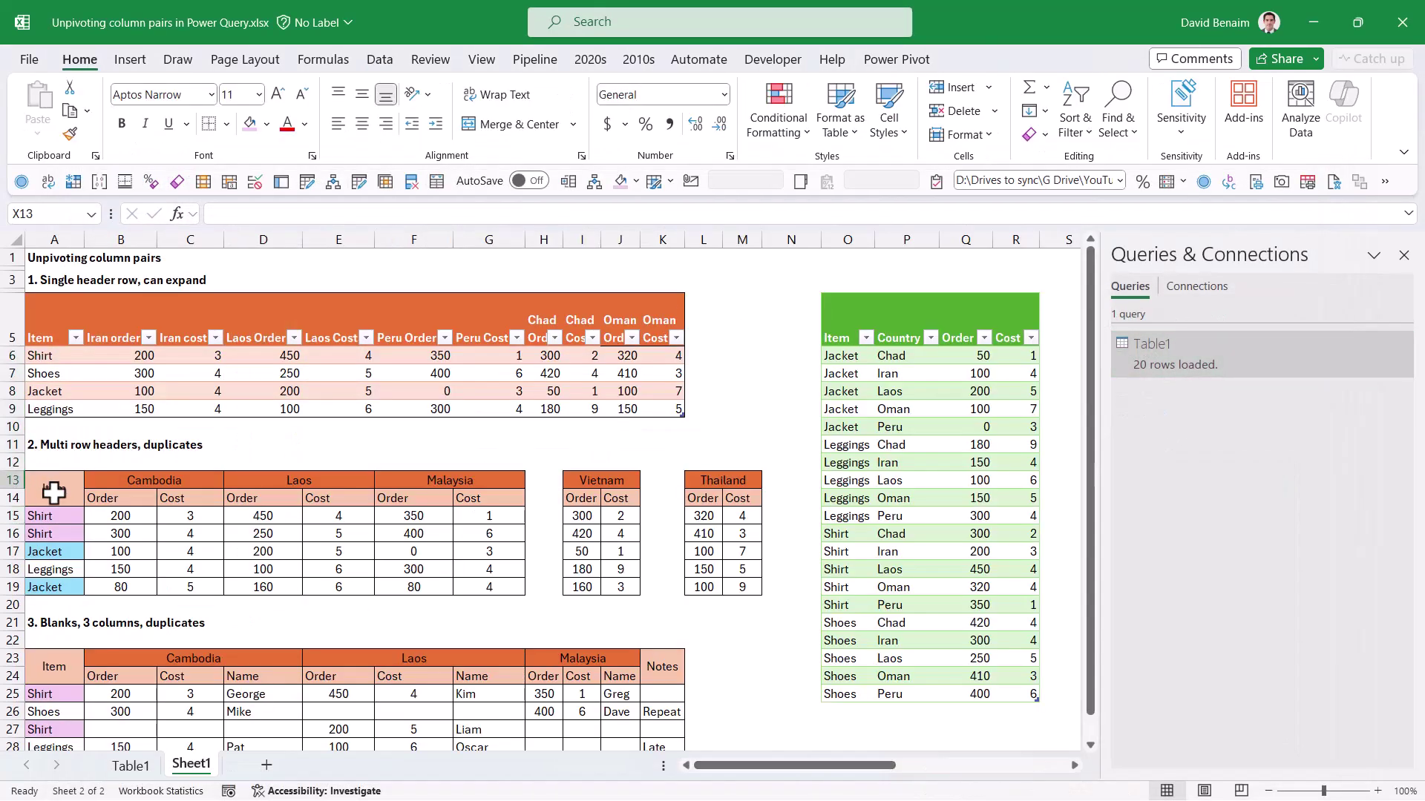
Name the block A13:G19 'Multi_Row' and load it into Power Query from Table/Range.
left_click_drag(52, 492, 493, 588)
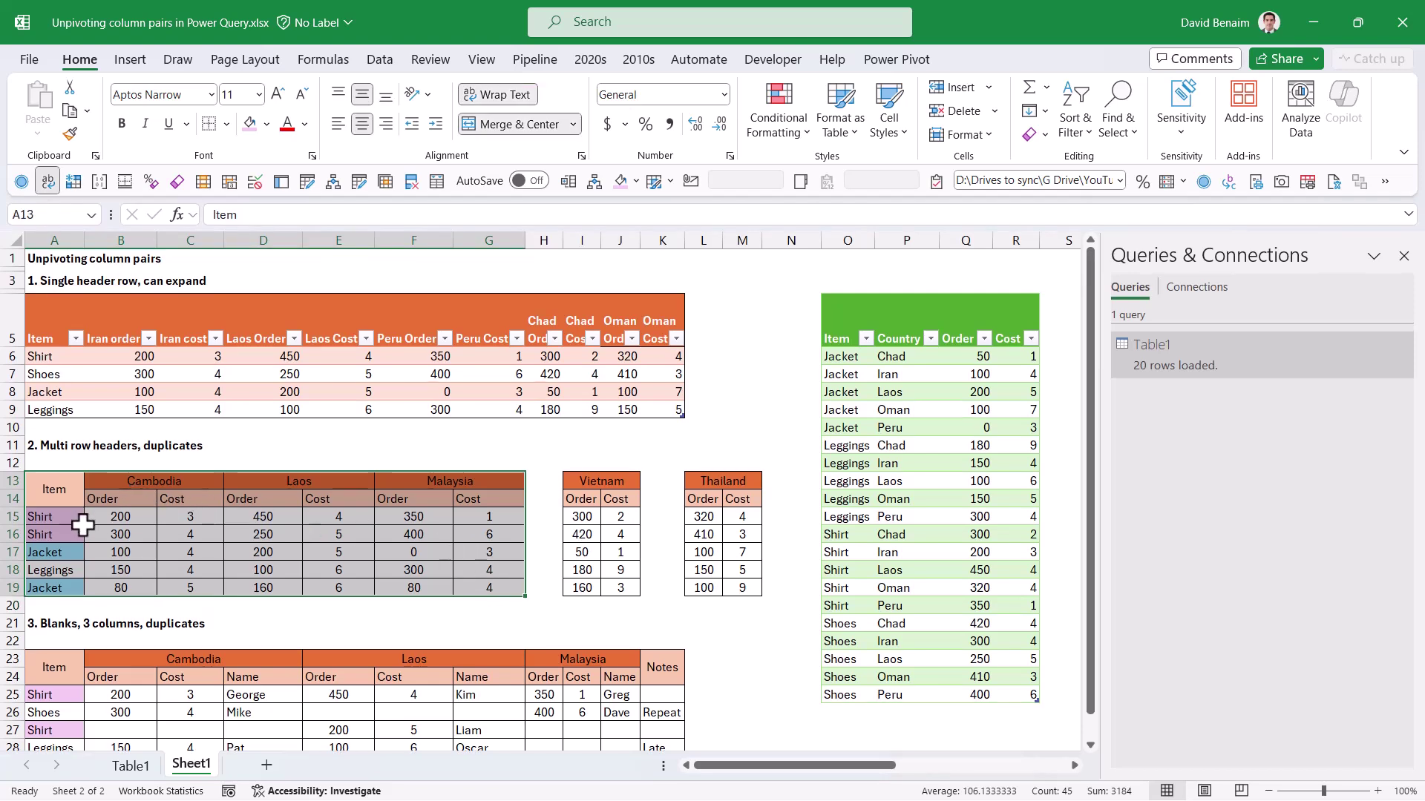
left_click(54, 215)
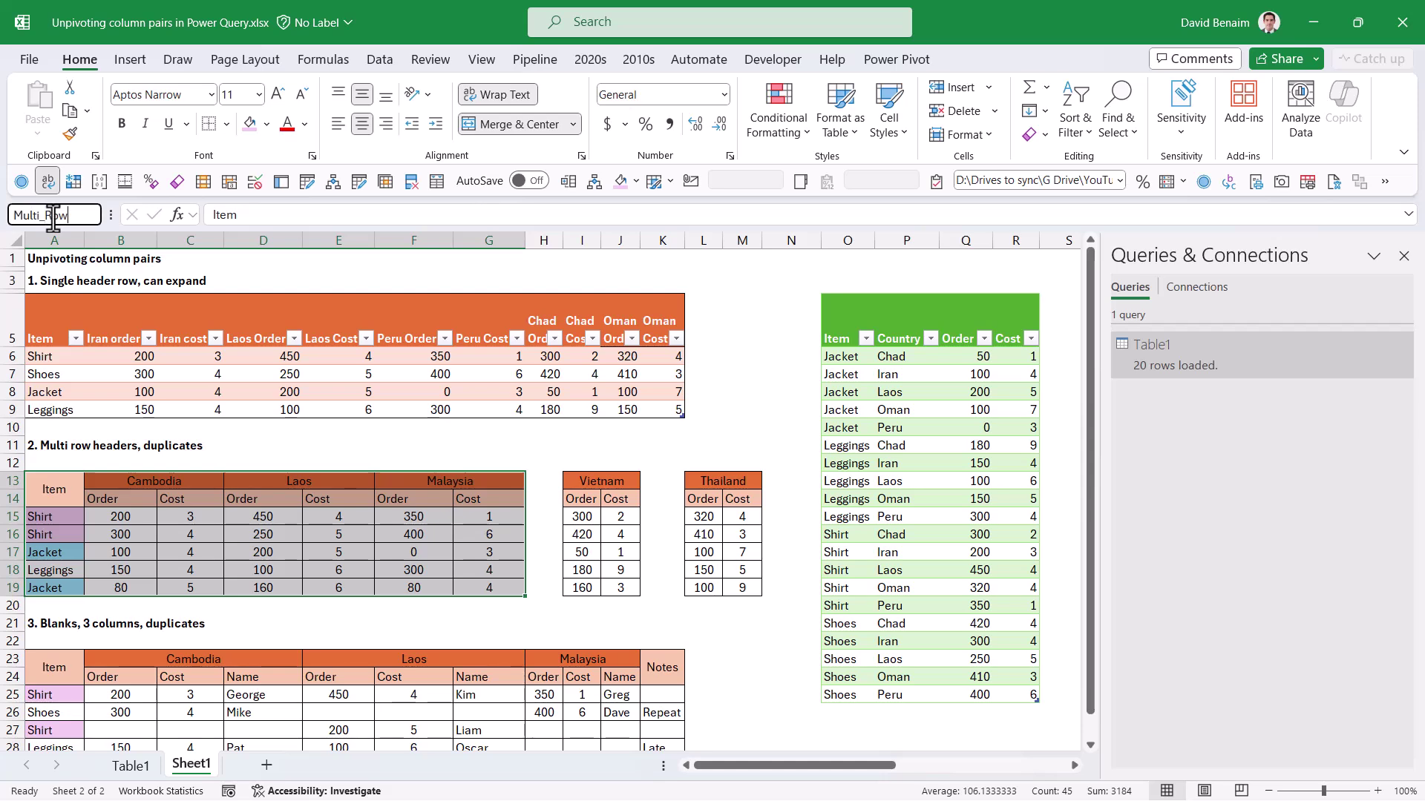
type("Multi_Row")
key("Return")
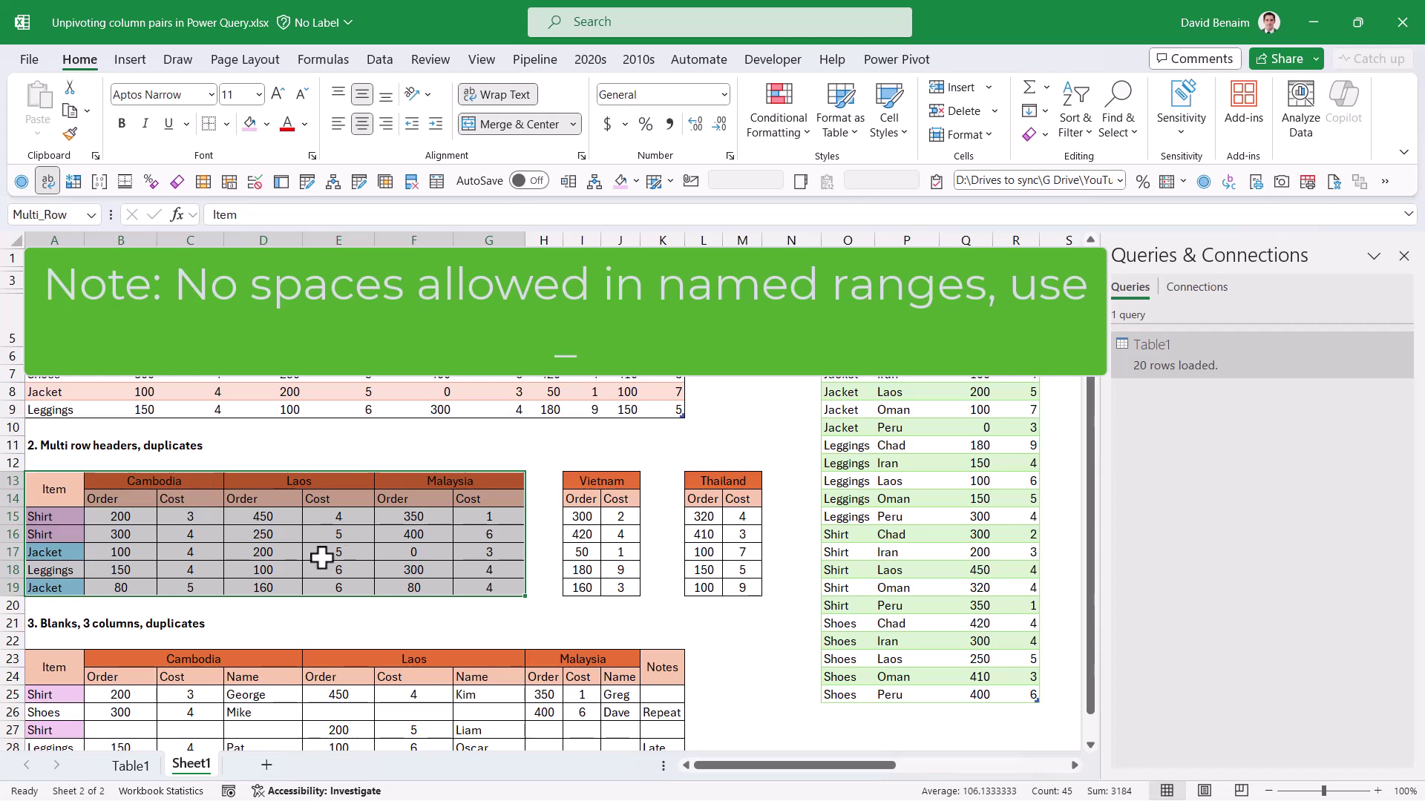
left_click(369, 67)
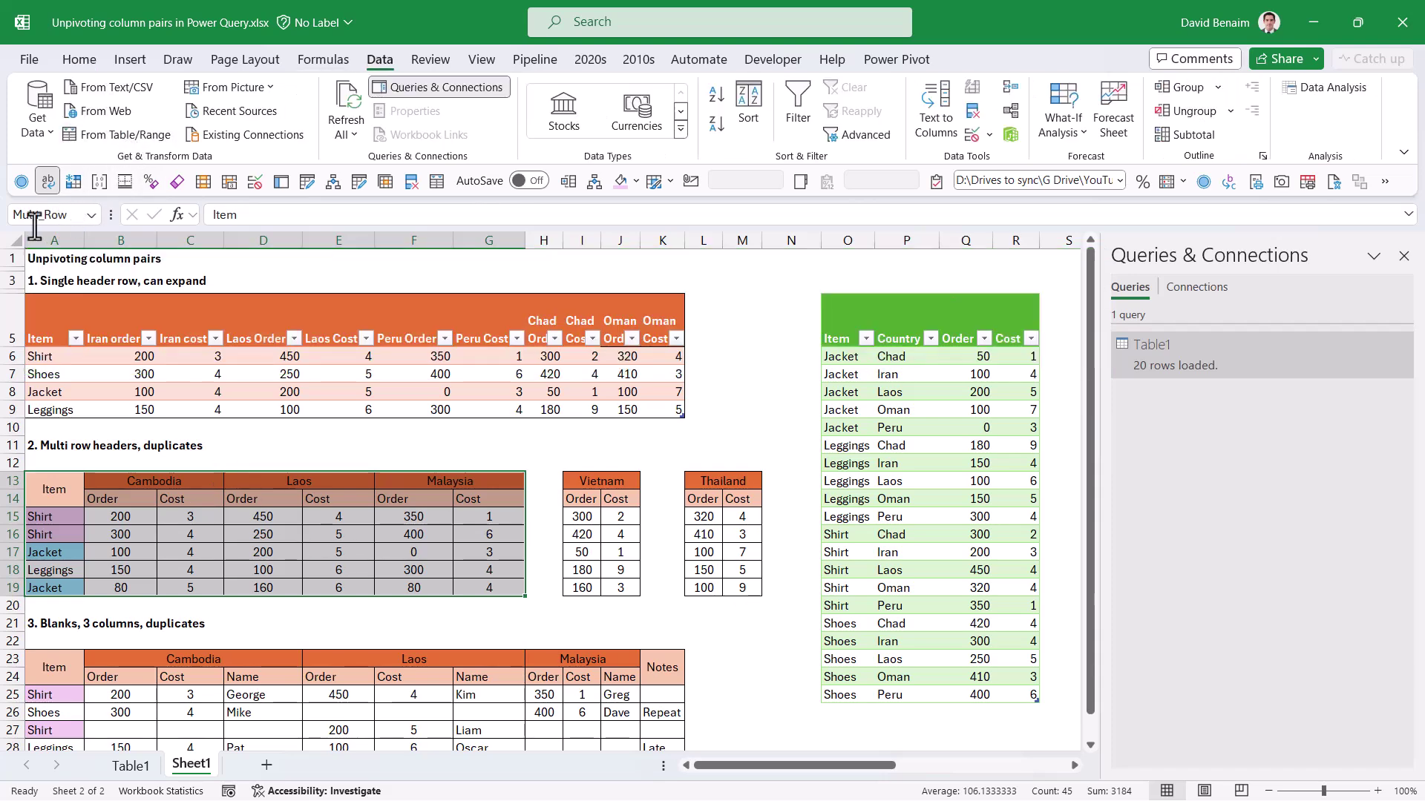
left_click(130, 136)
Maximize the Power Query Editor and delete the Changed Type and Promoted Headers steps.
left_click_drag(616, 166, 598, 650)
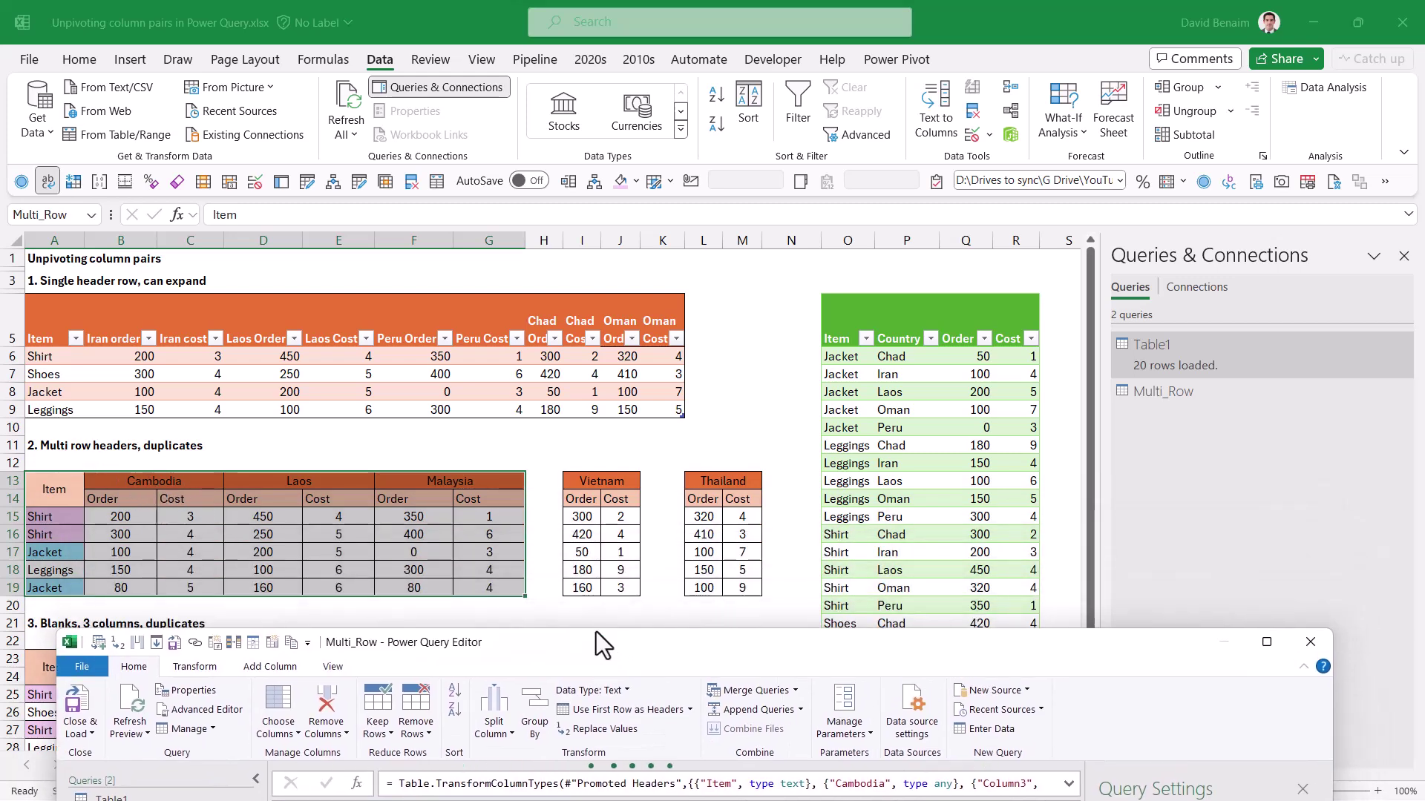
left_click_drag(726, 640, 720, 72)
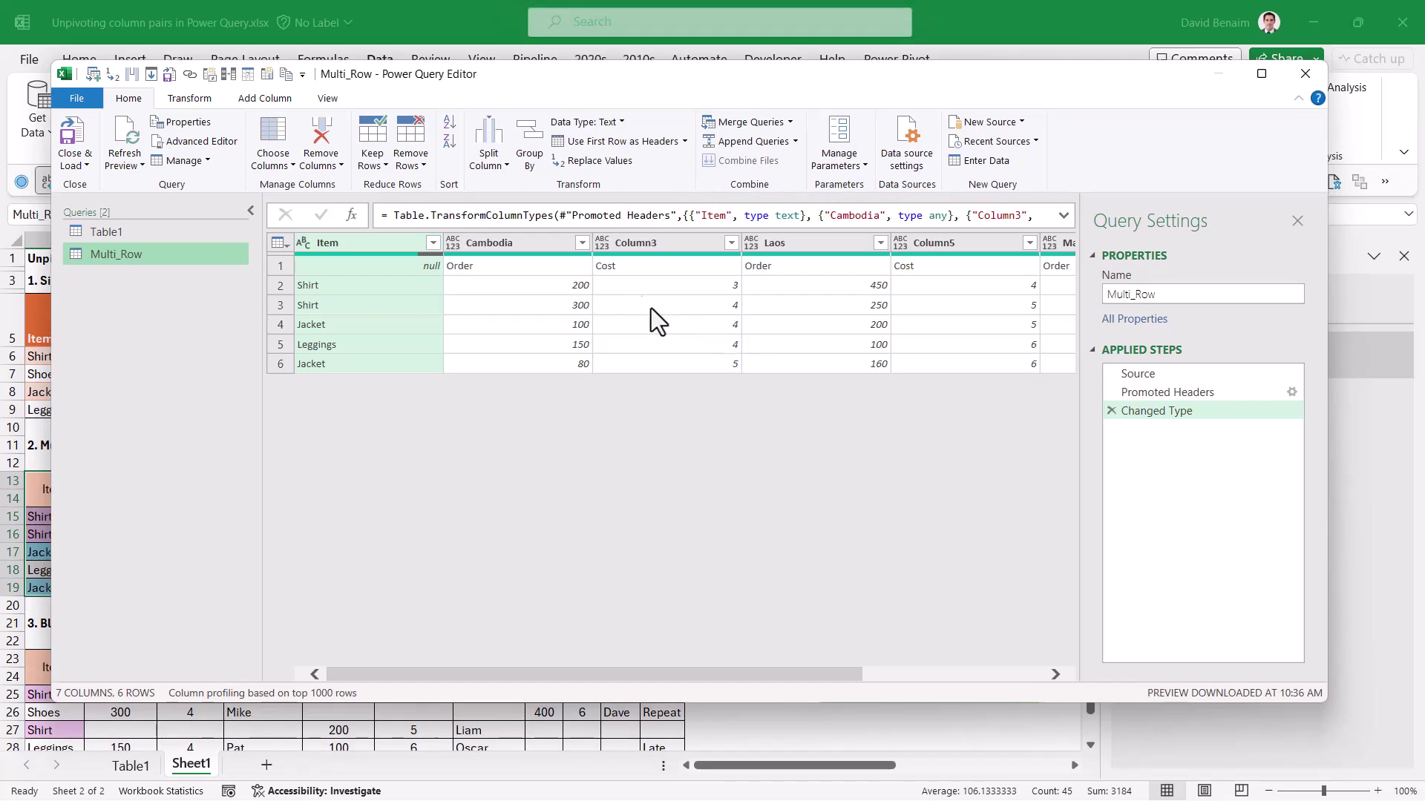
left_click(1263, 76)
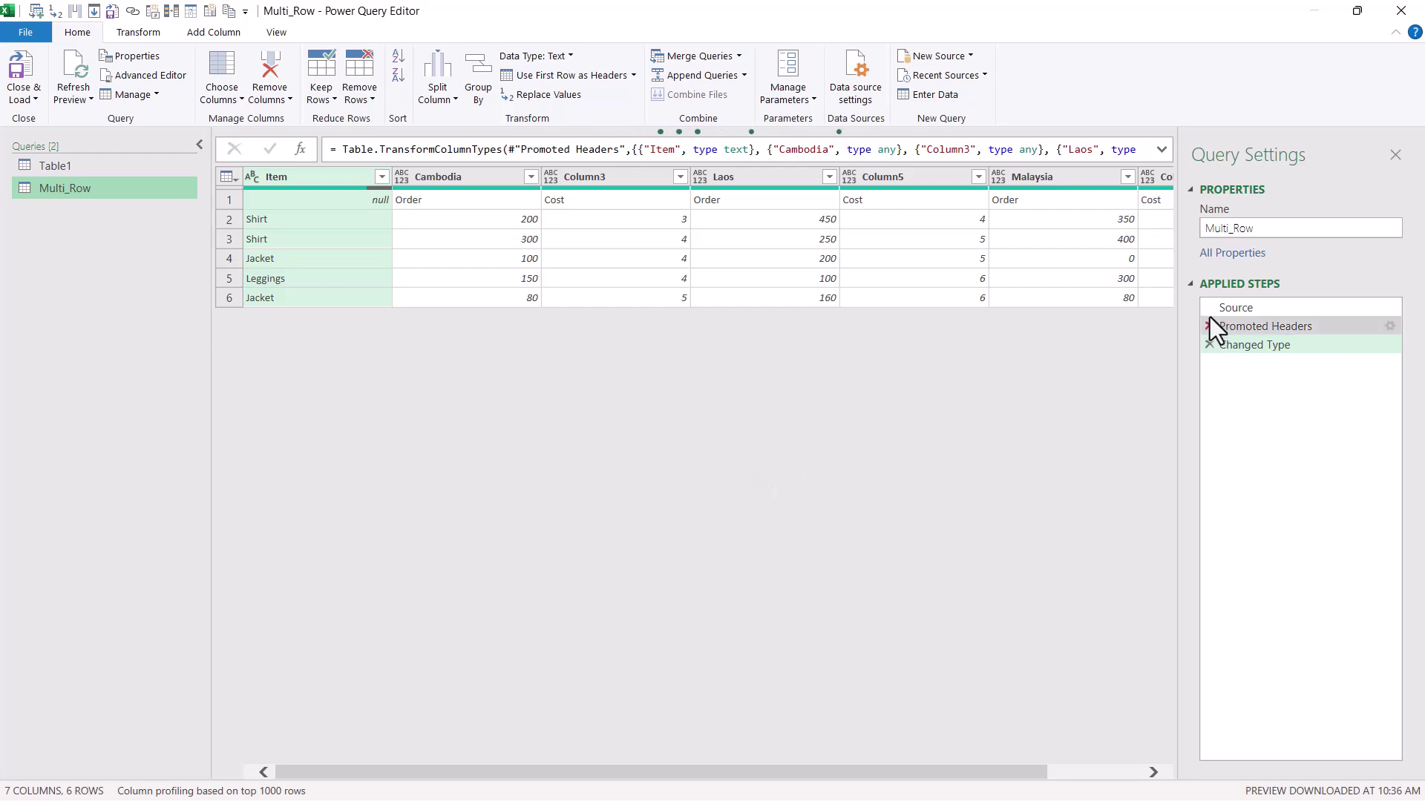
left_click(1209, 344)
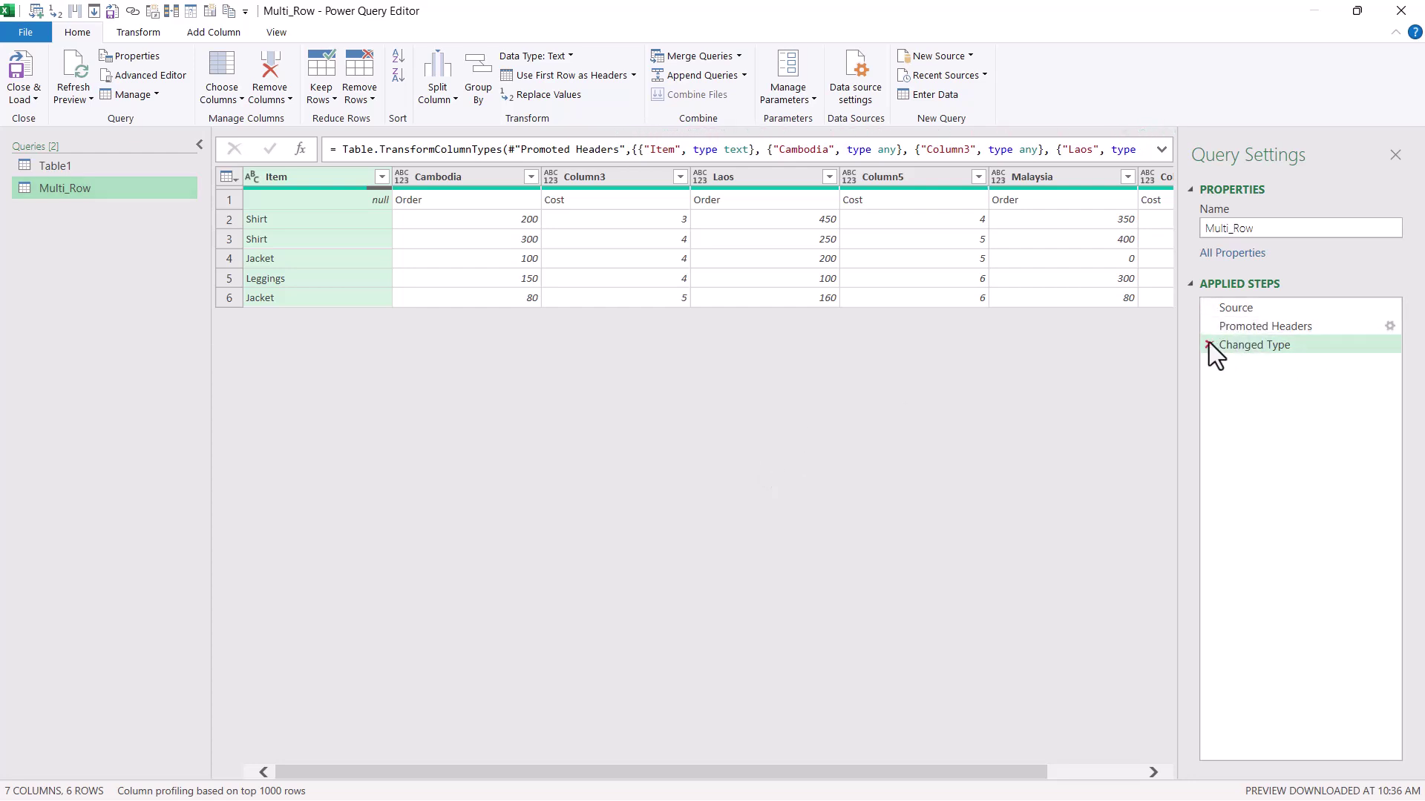
left_click(1208, 327)
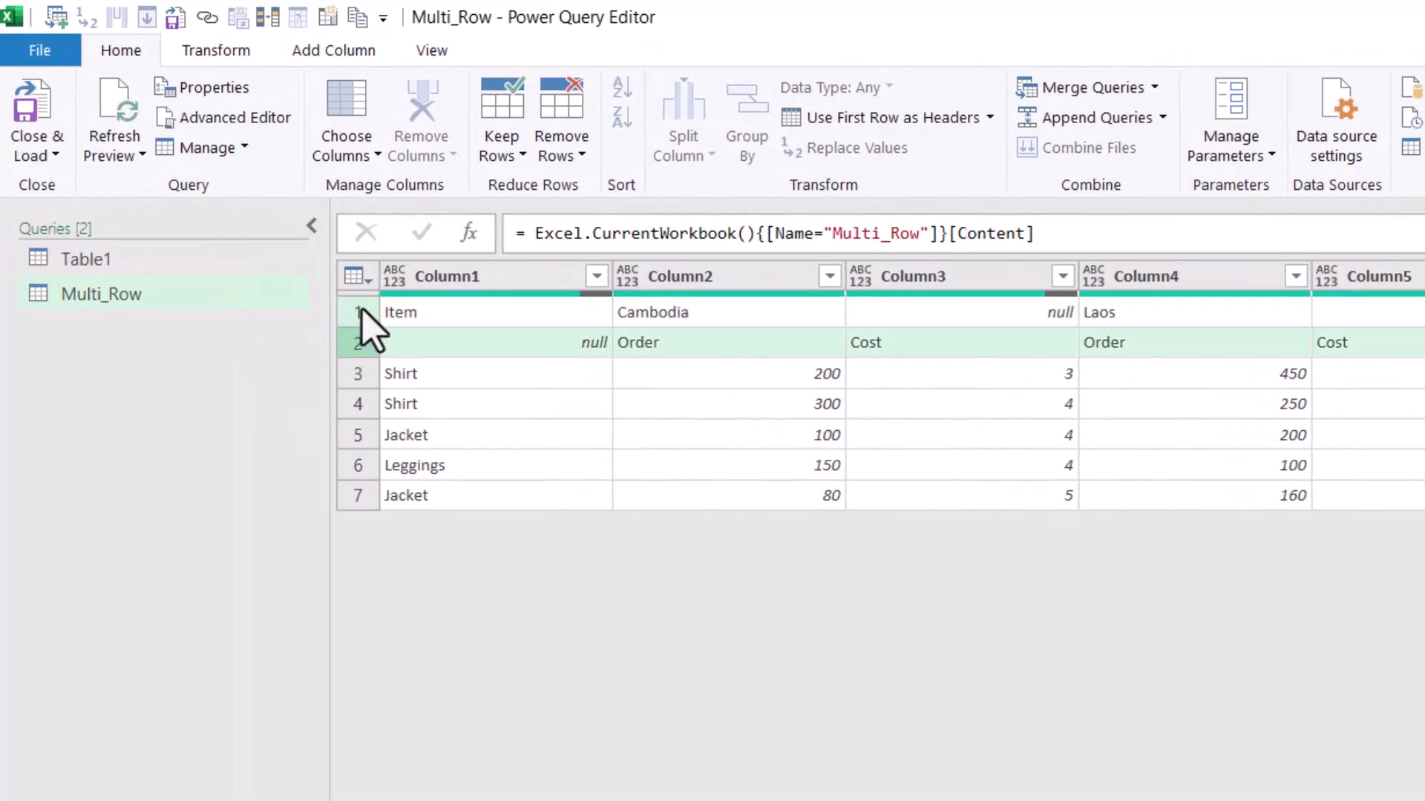
Transpose the Multi_Row table so the countries run down the rows.
left_click(359, 341)
left_click(236, 53)
left_click(236, 90)
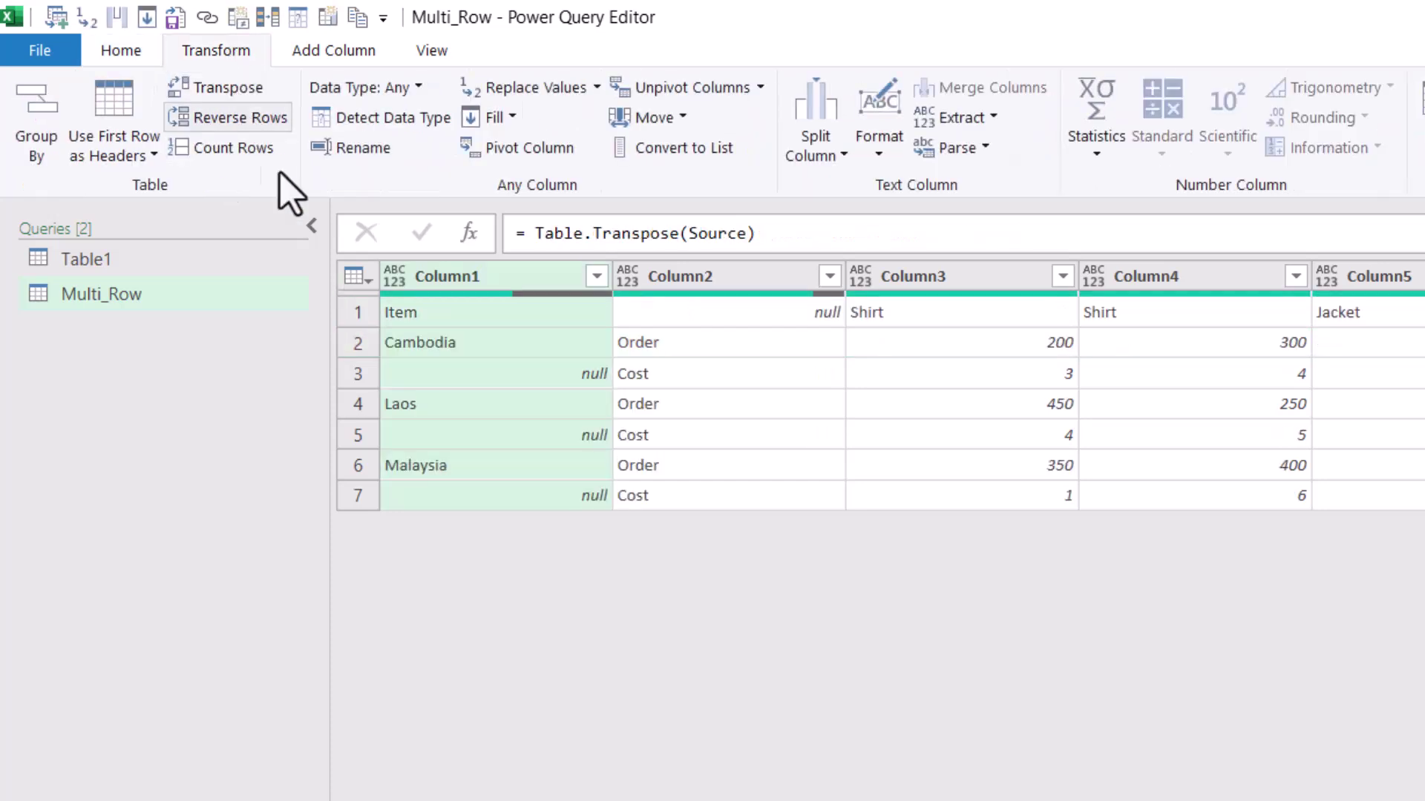
Fill Column1 down so every Cost row carries Cambodia, Laos or Malaysia.
left_click(512, 375)
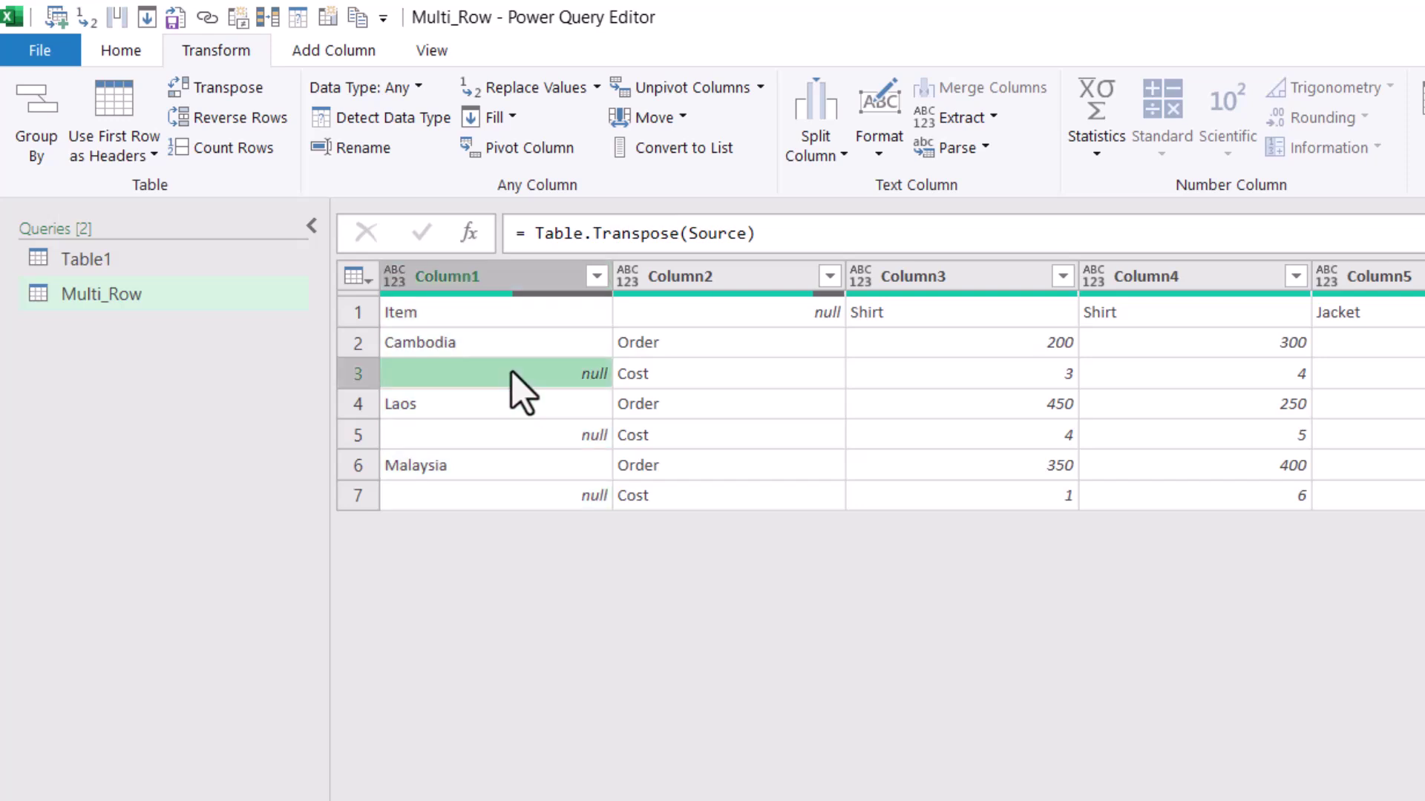
left_click(541, 437)
left_click(562, 495)
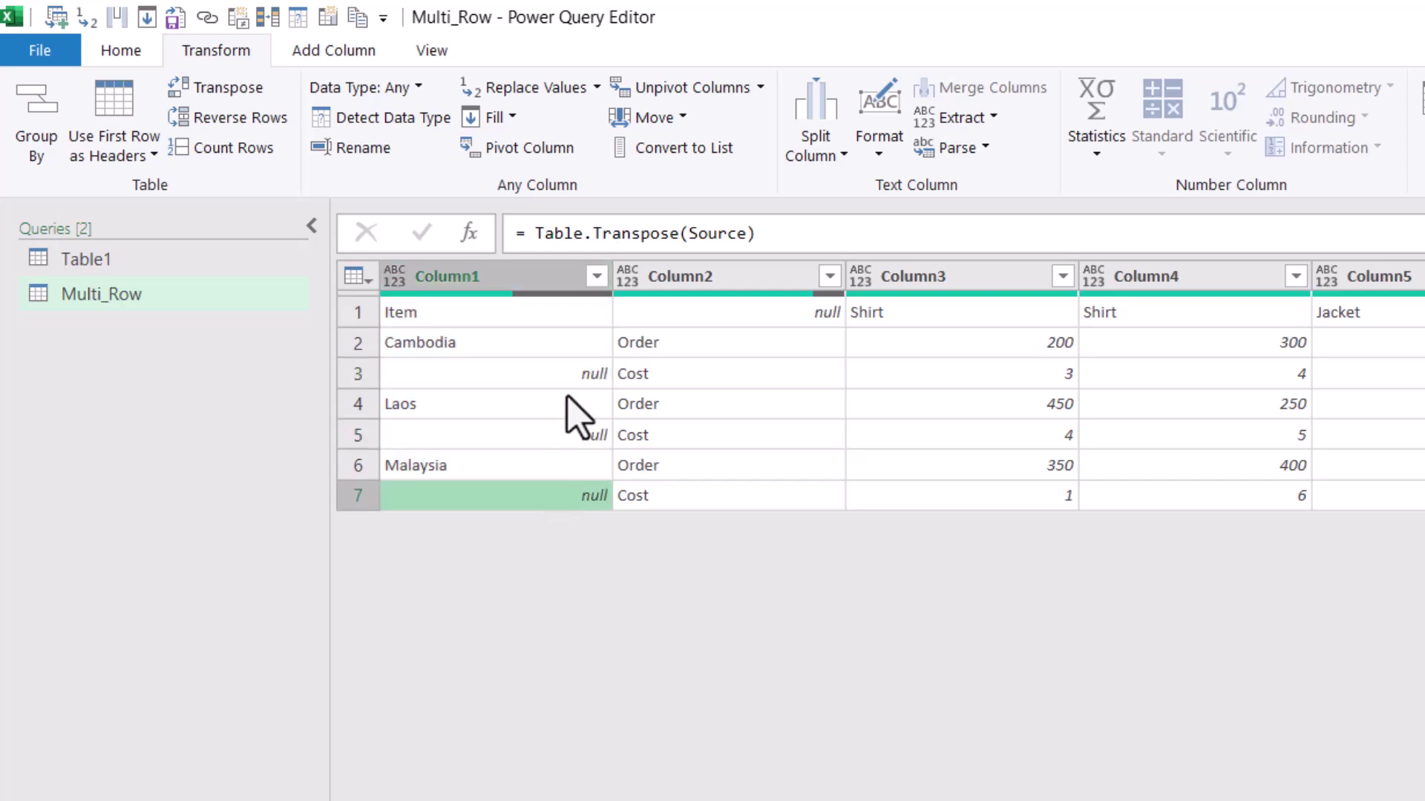
right_click(562, 297)
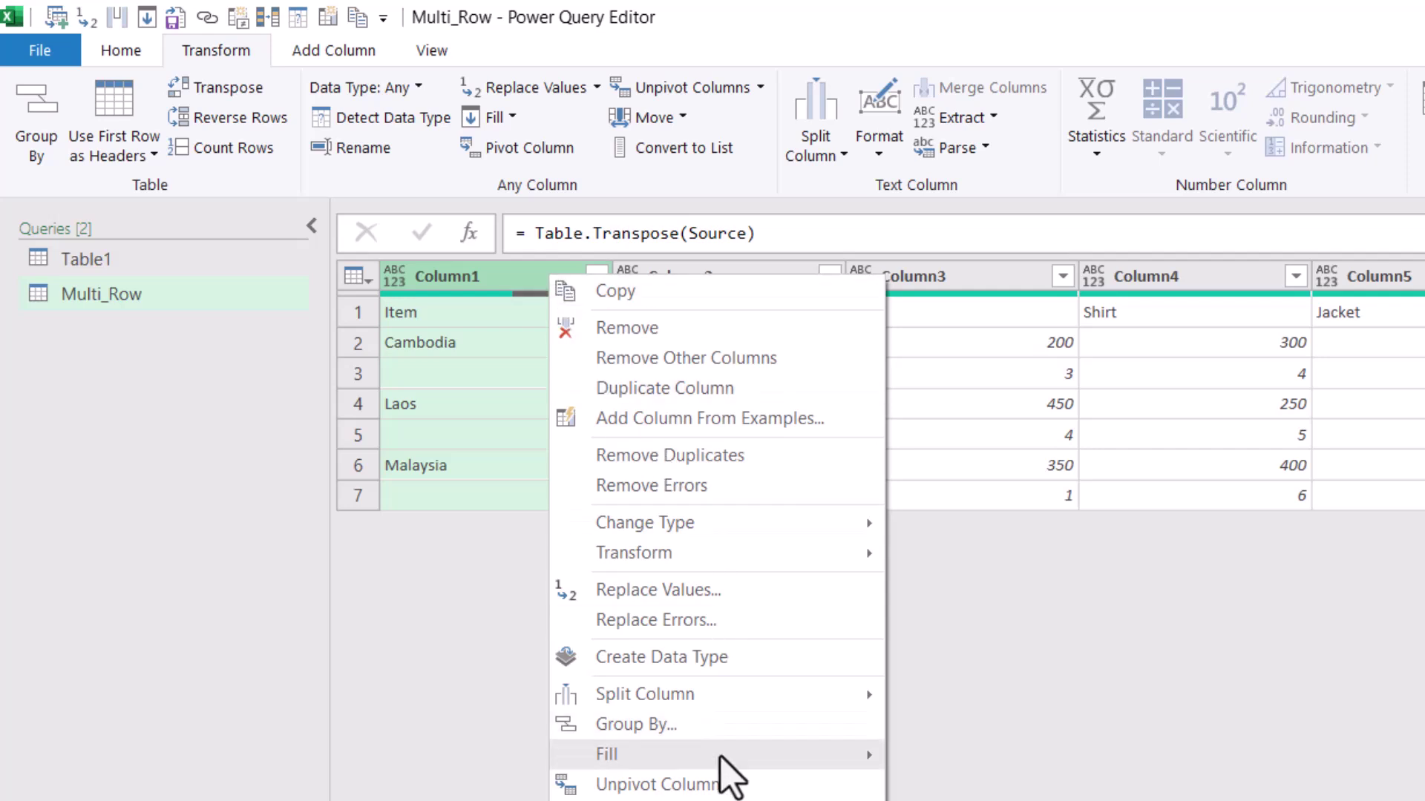
mouse_move(723, 755)
left_click(944, 756)
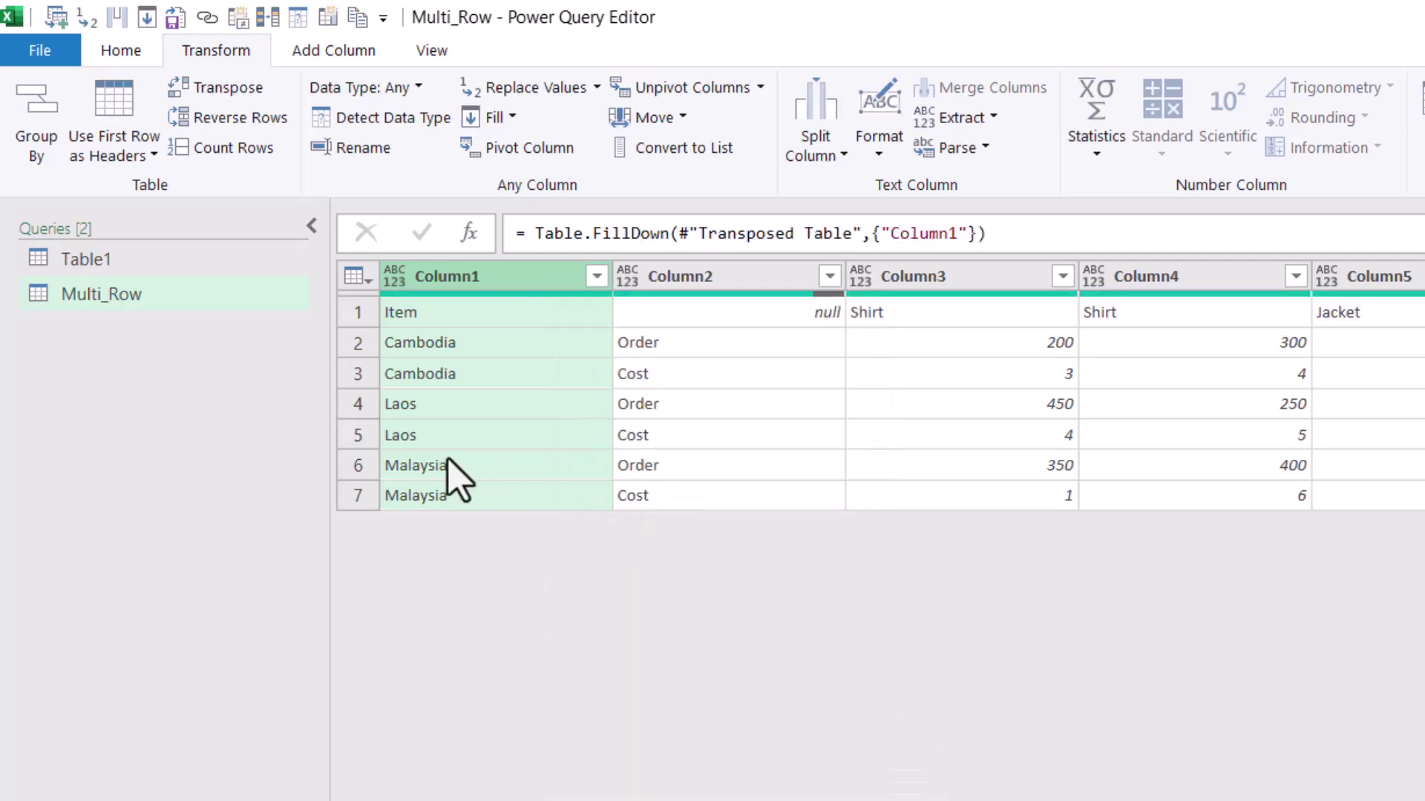
Merge Column1 and Column2 into one column using the custom separator |~.
left_click(705, 275, "ctrl")
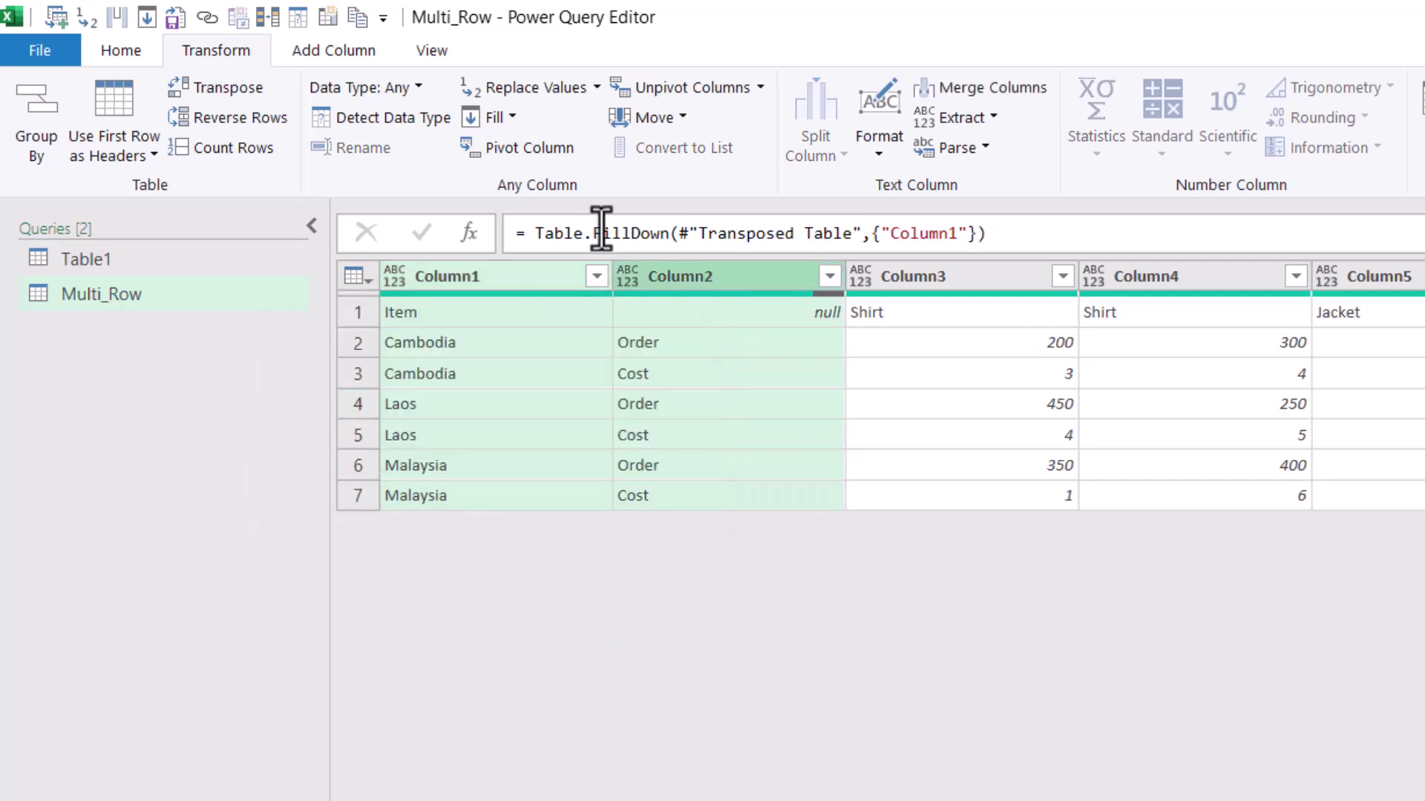
left_click(926, 94)
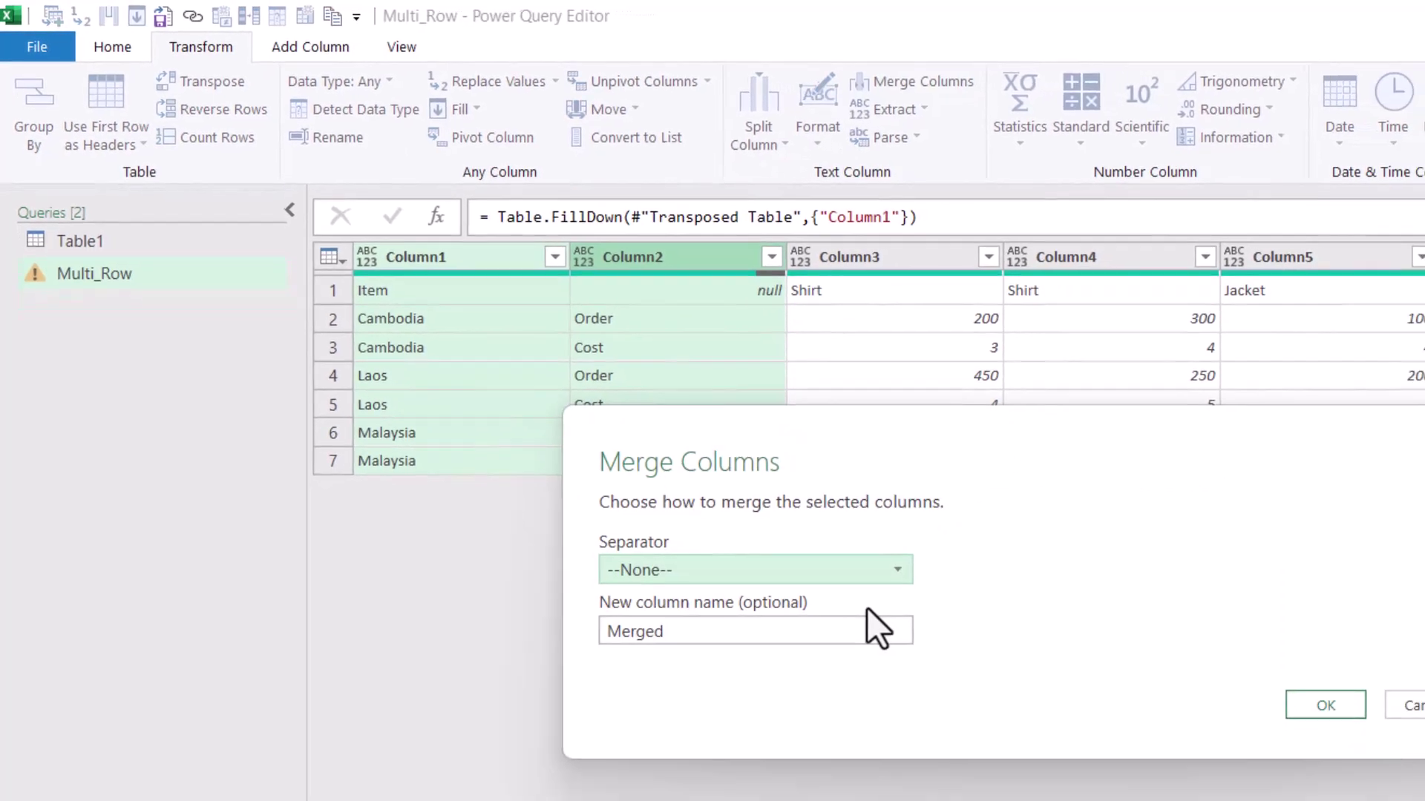
left_click(860, 569)
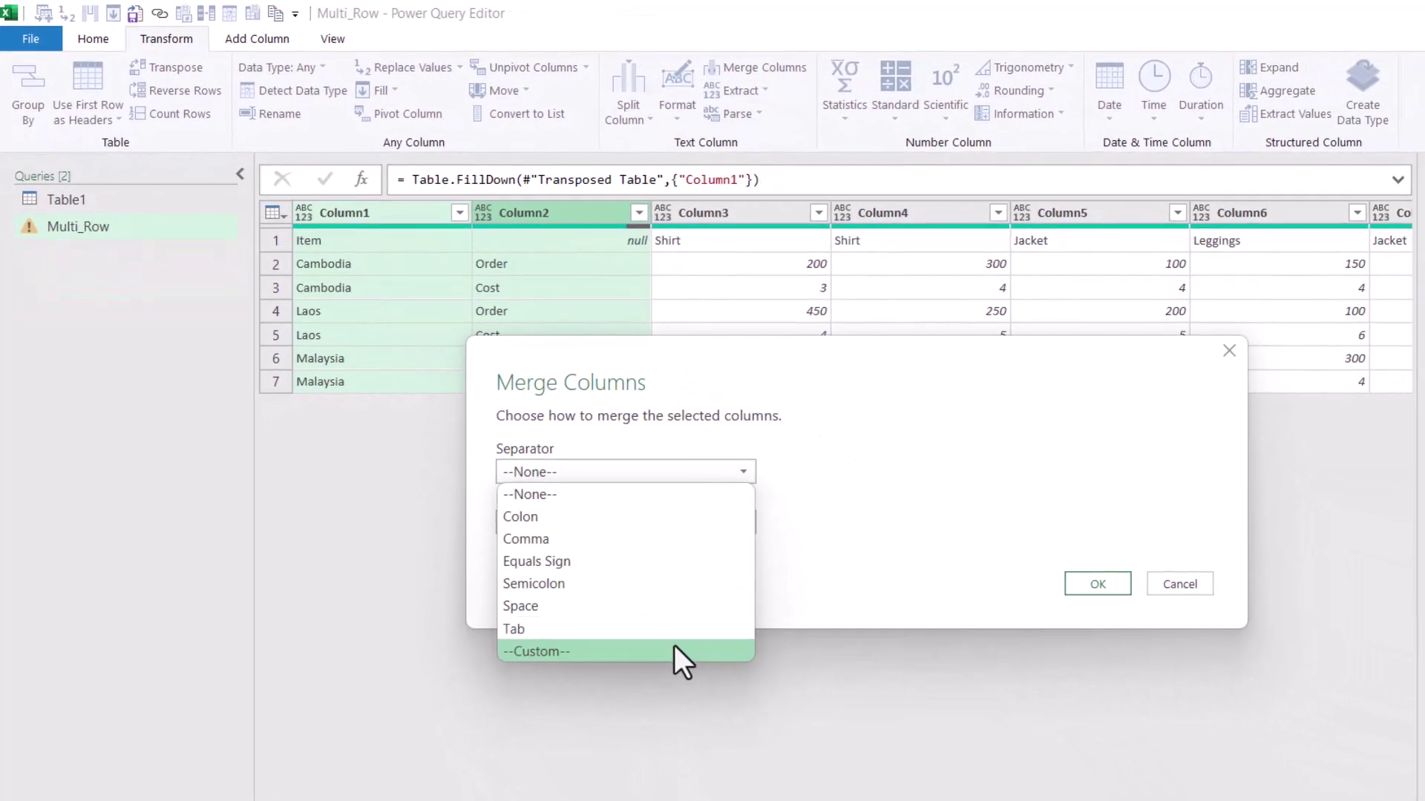
left_click(674, 652)
left_click(649, 503)
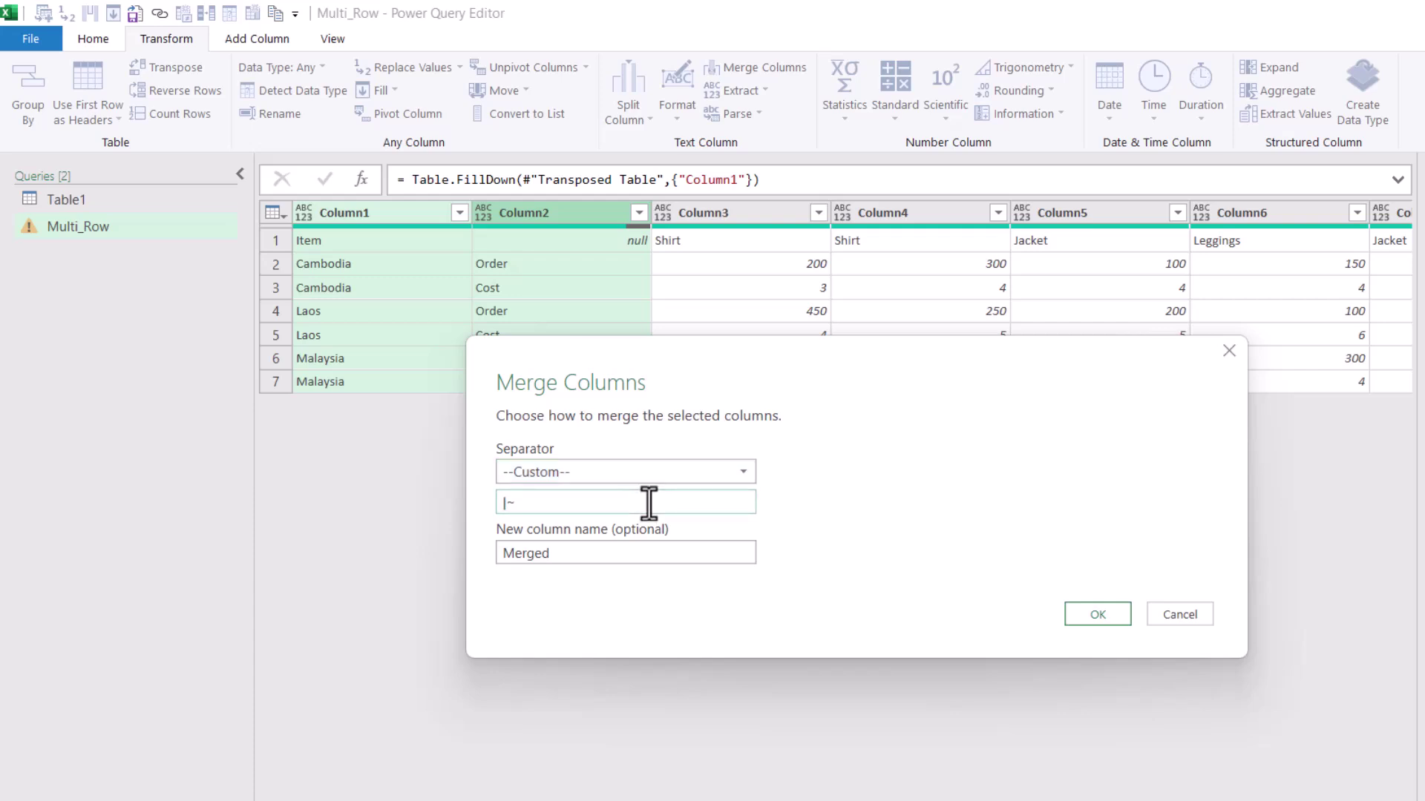
left_click(1116, 610)
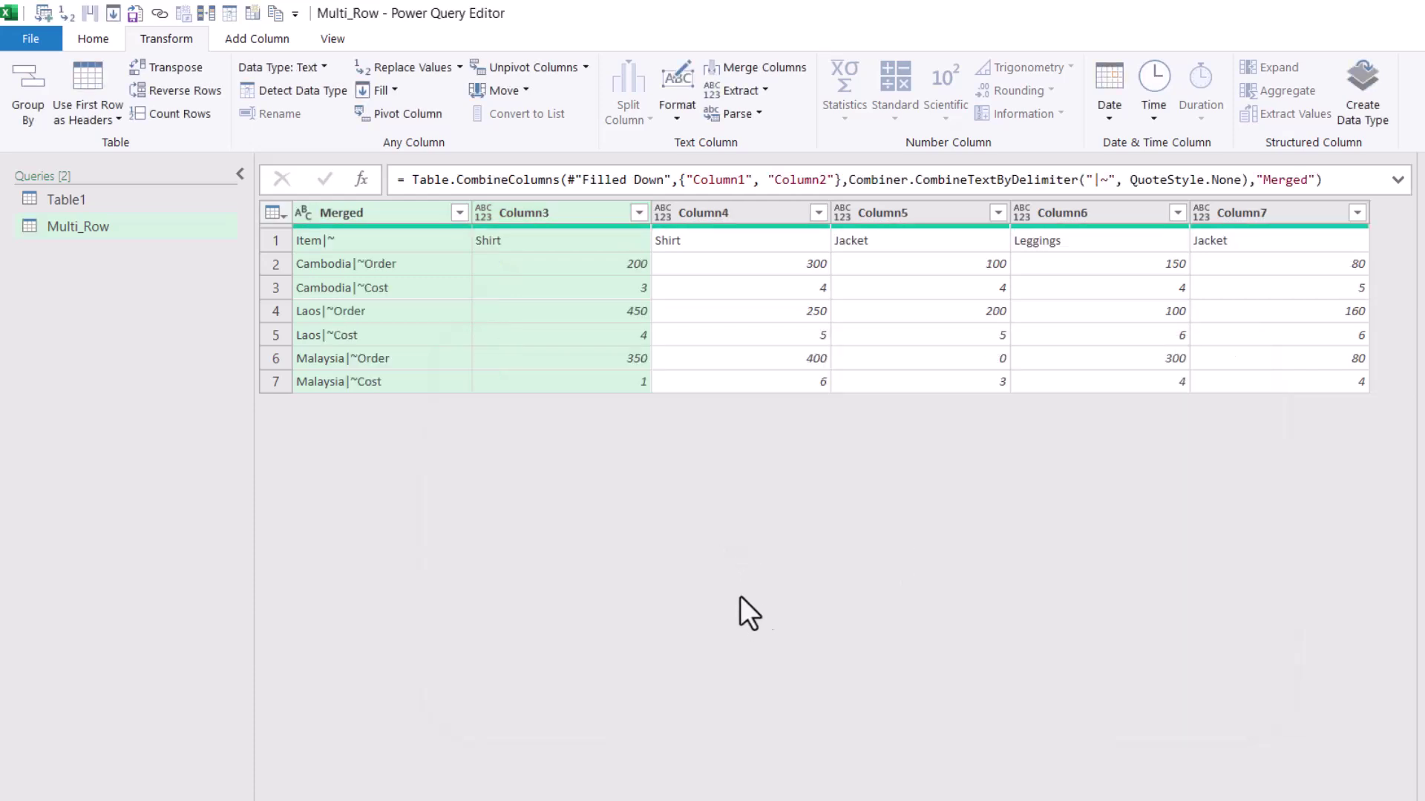
Transpose the merged table and use its first row as headers.
left_click(358, 213)
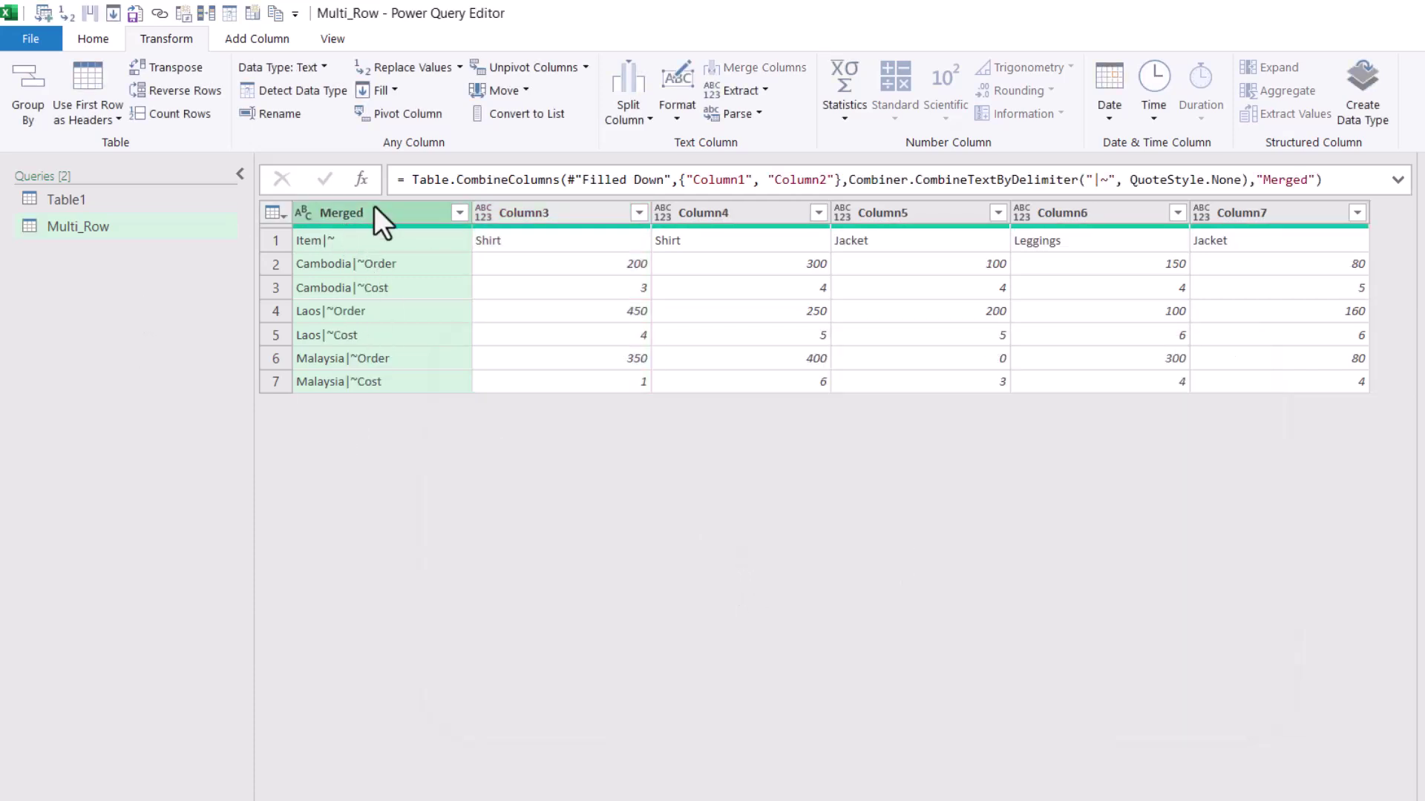
left_click(176, 68)
left_click(104, 69)
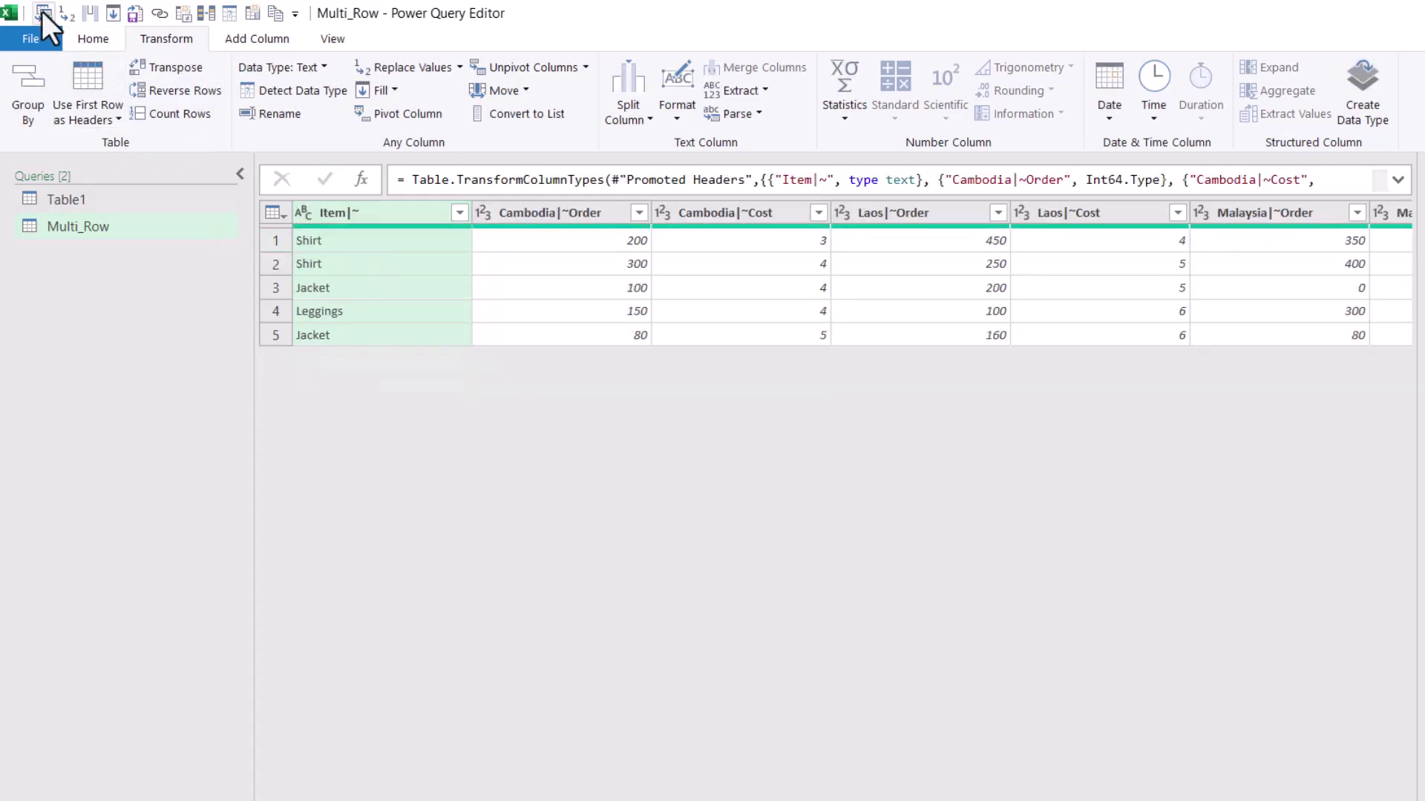
Add an Index column starting from 0.
left_click(354, 258)
left_click(380, 286)
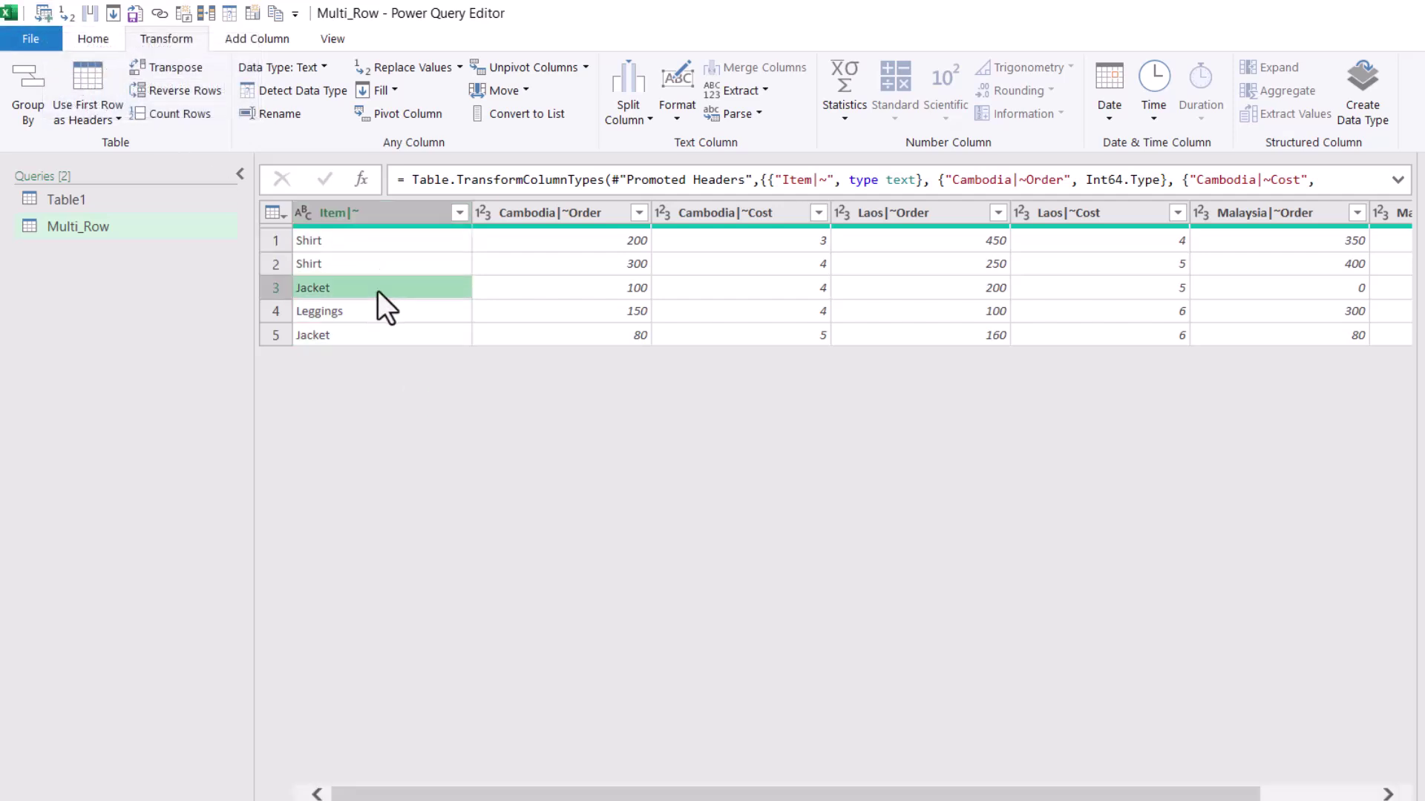
left_click(389, 333)
left_click(269, 47)
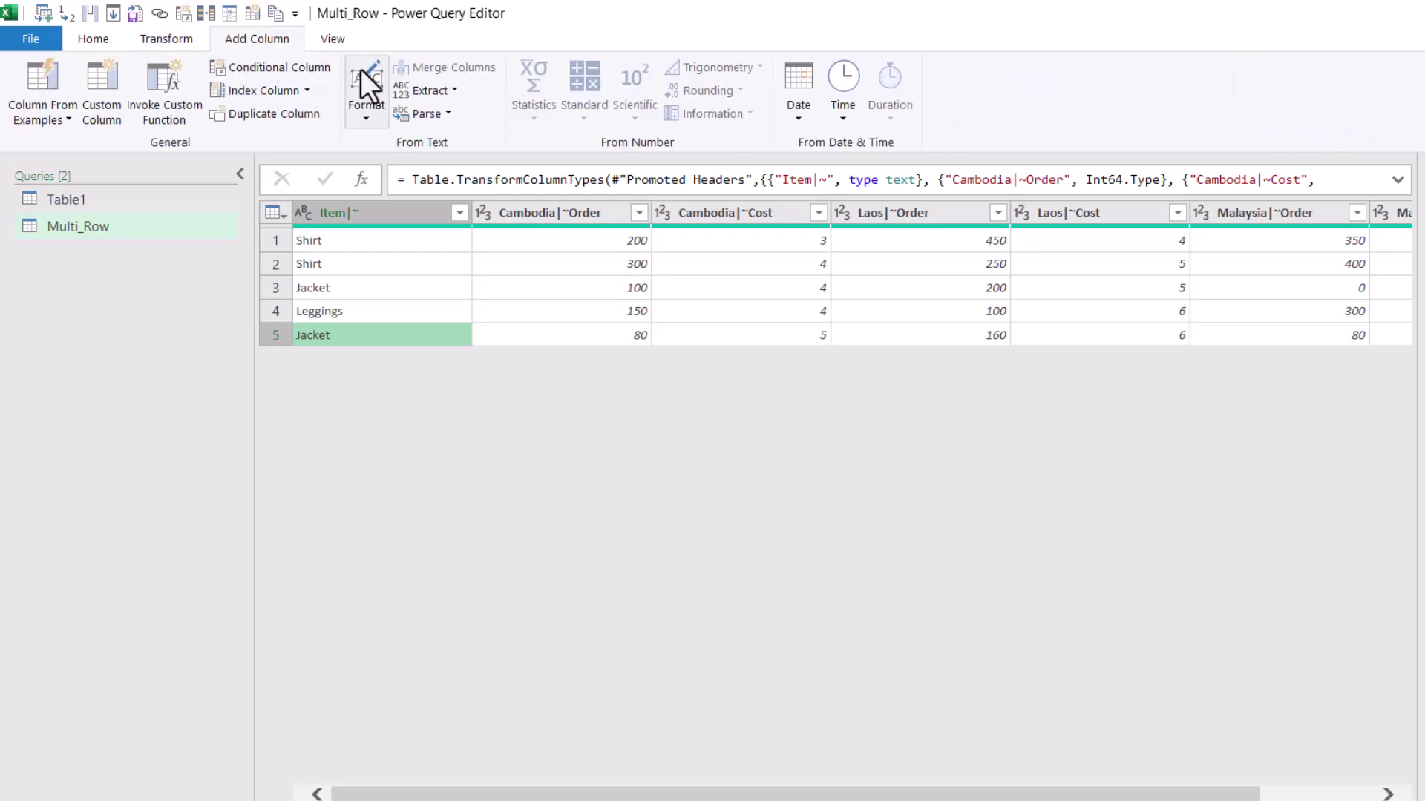
left_click(243, 92)
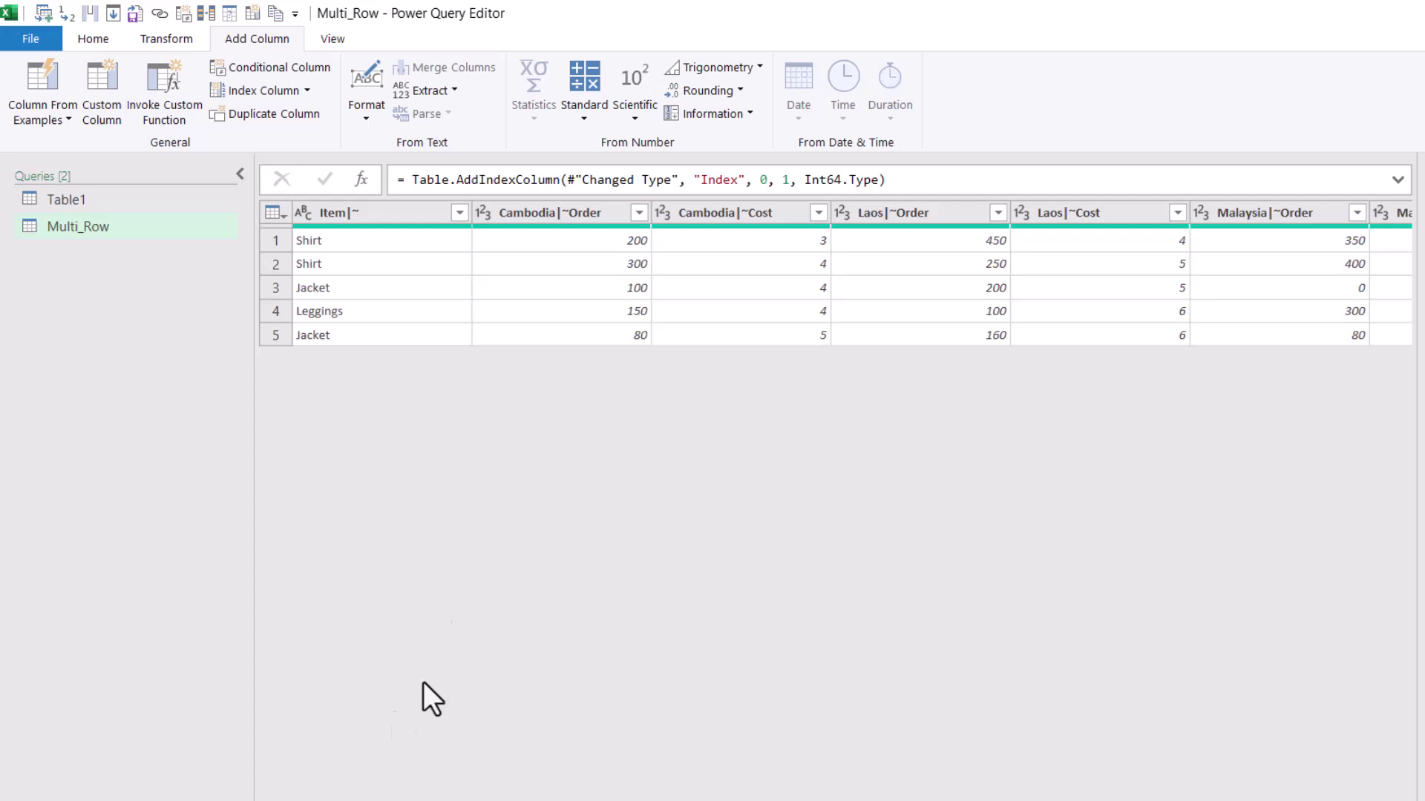
Unpivot every column except Item|~ and Index into Attribute and Value.
left_click(380, 212)
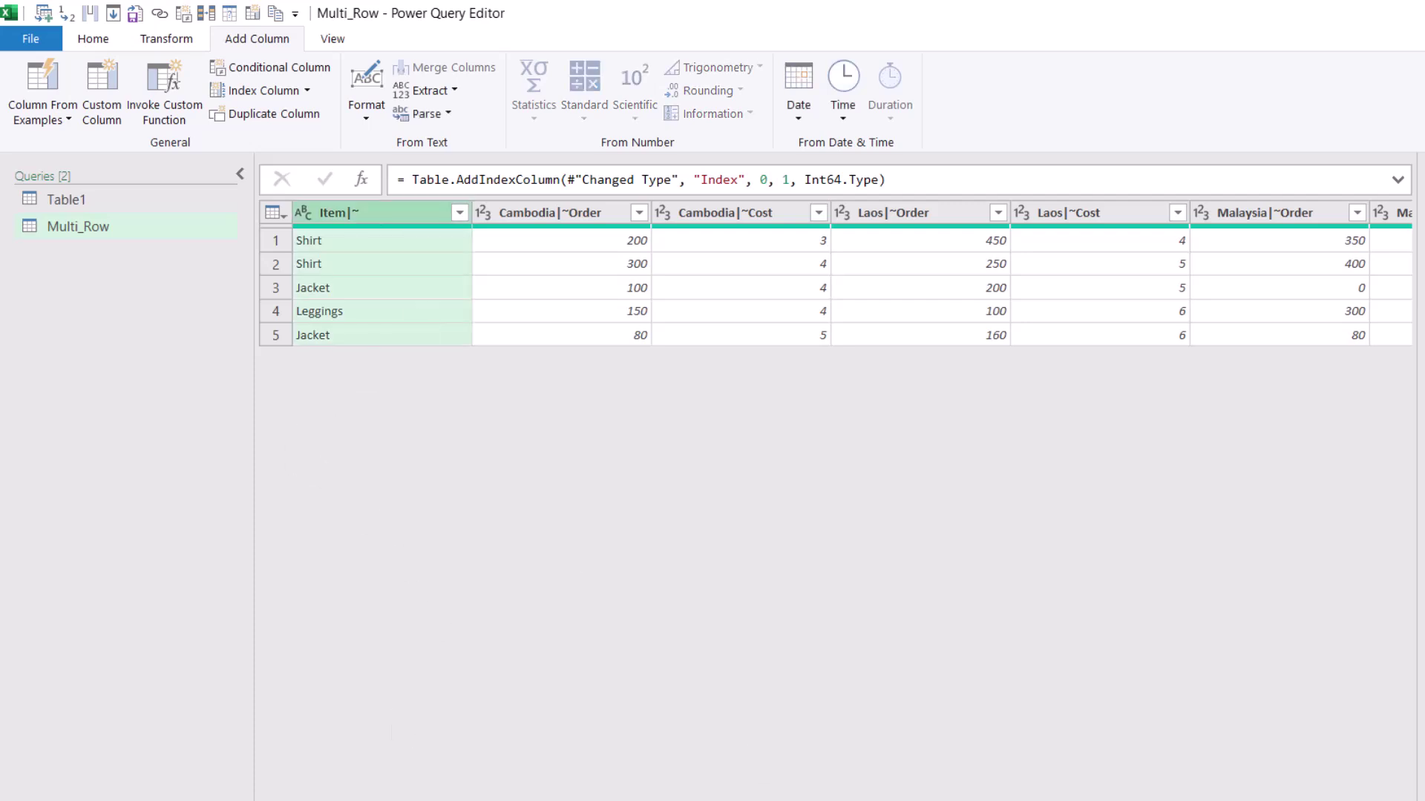
left_click(1276, 211)
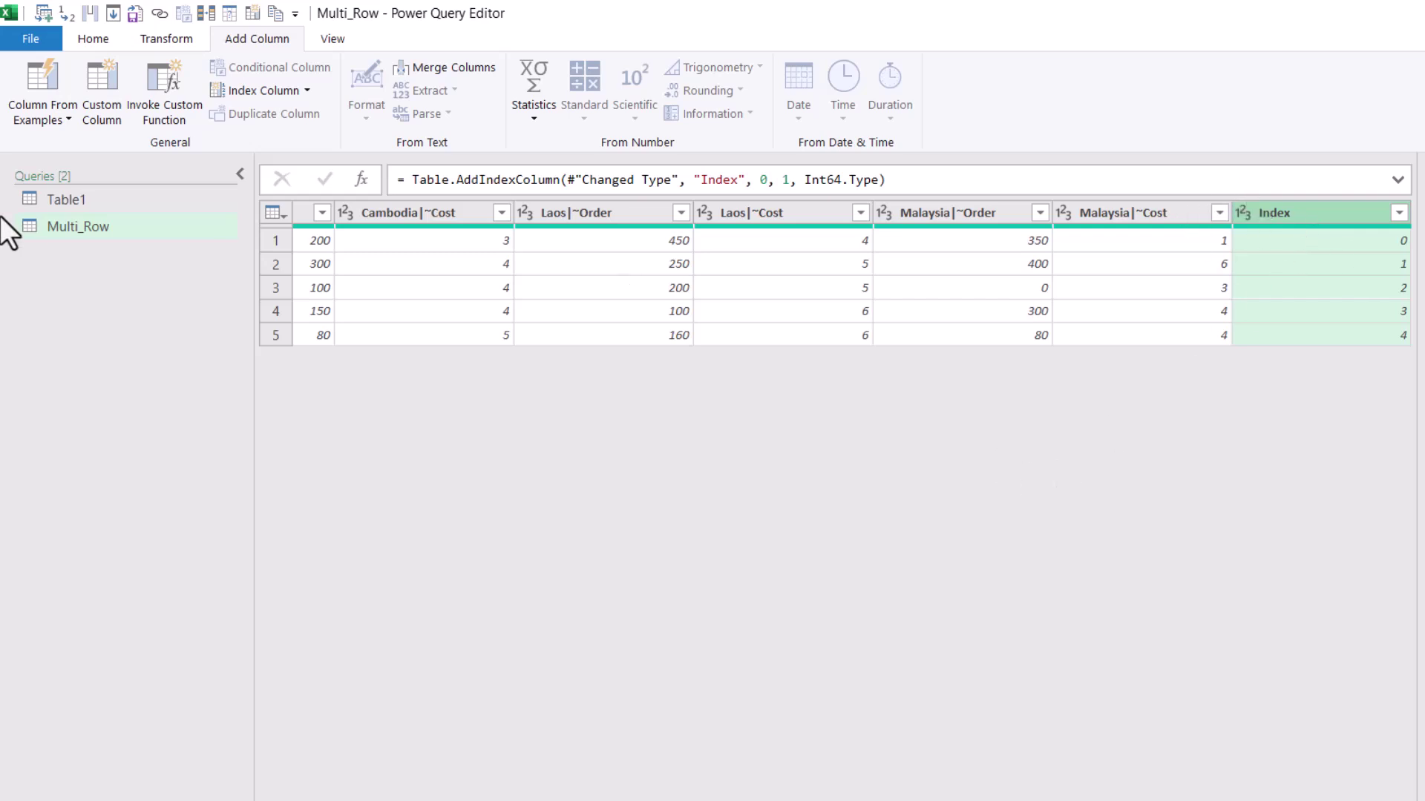
left_click(164, 42)
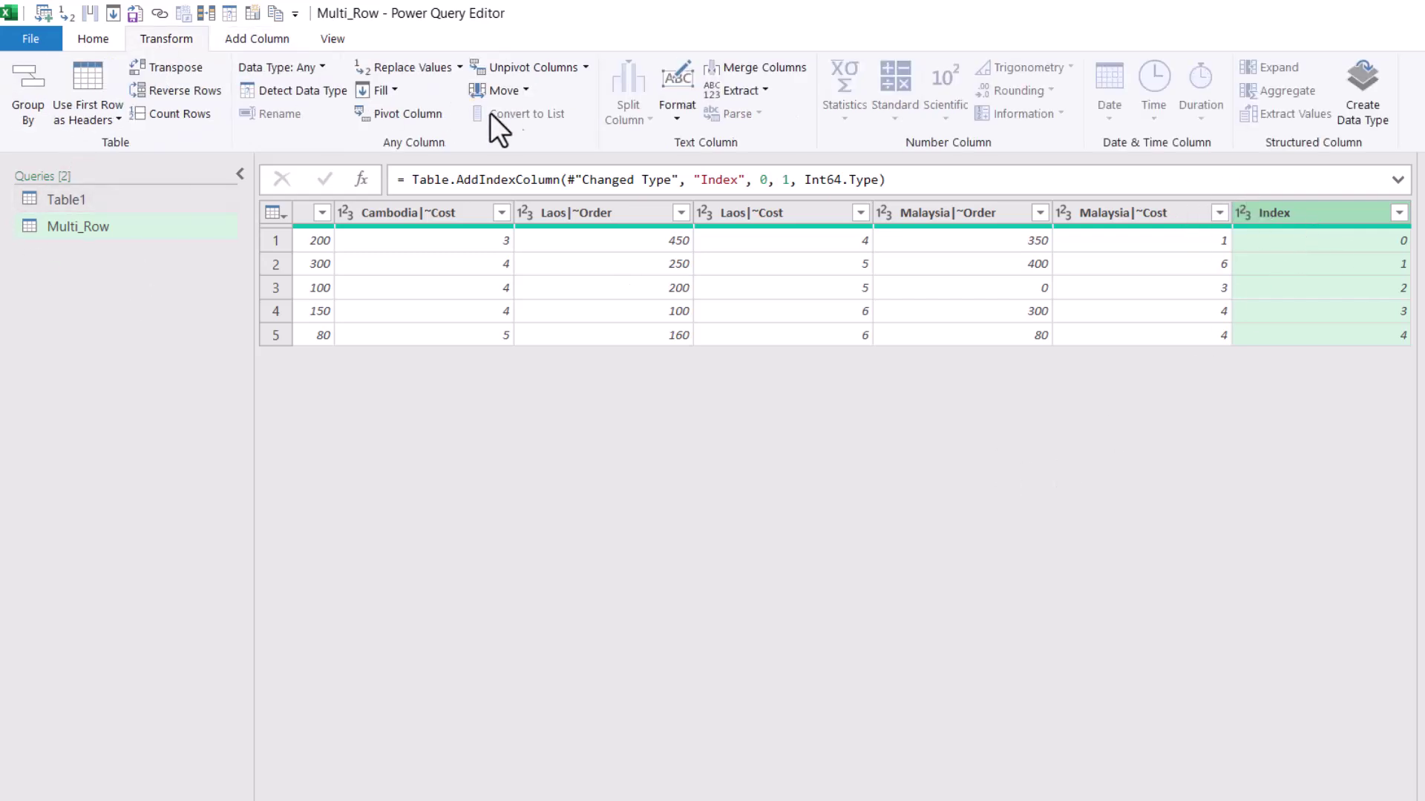
left_click(585, 65)
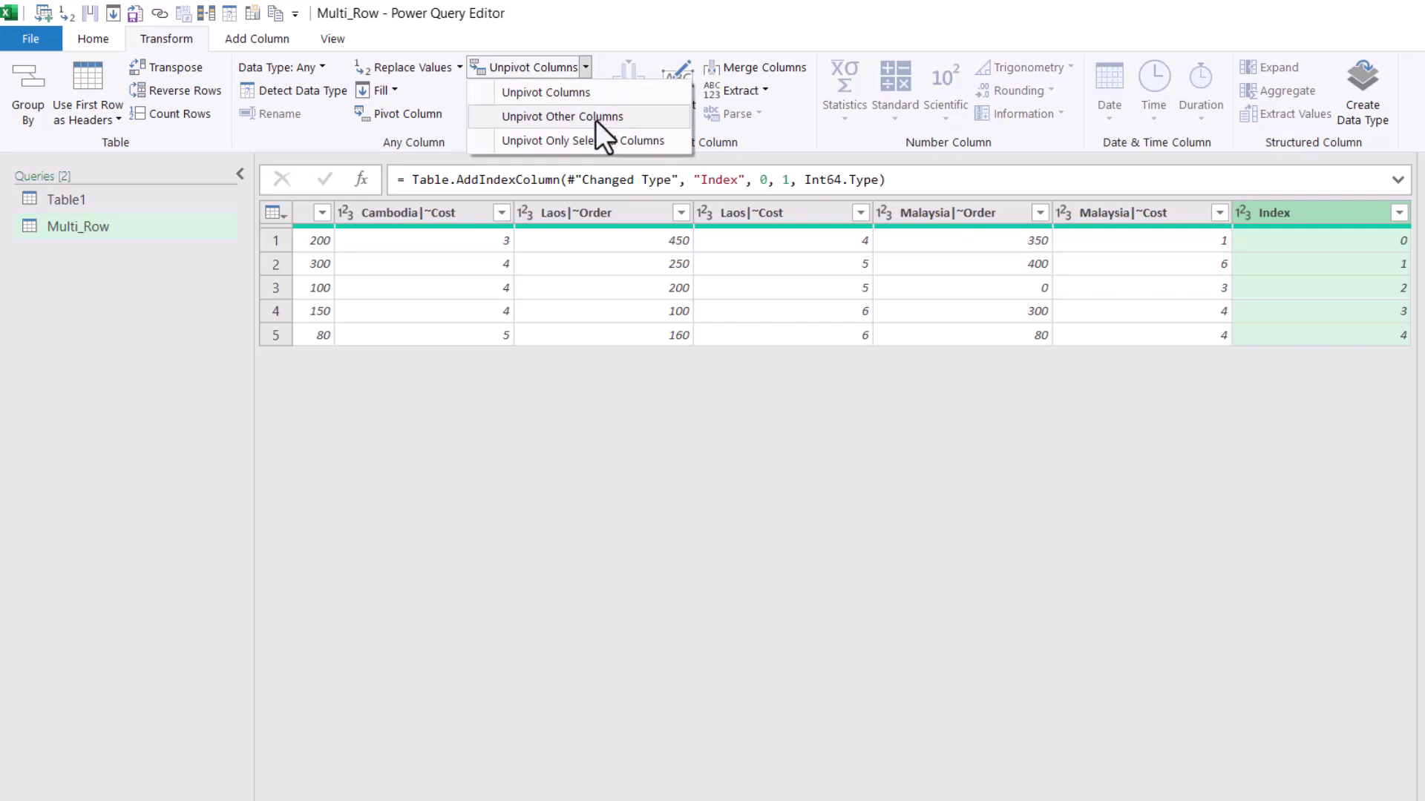
left_click(595, 119)
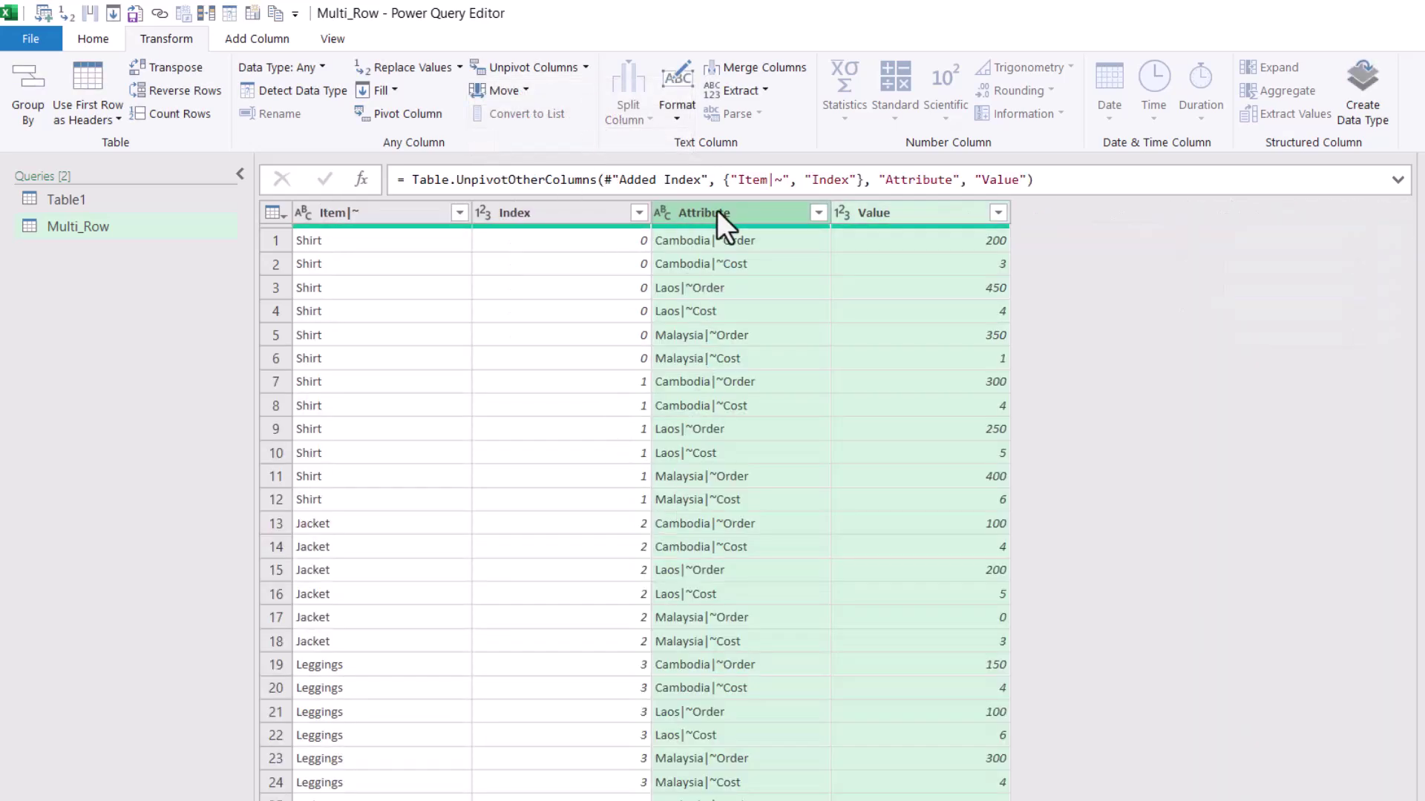
Split the Attribute column at the custom delimiter |~ into country and measure.
left_click(724, 211)
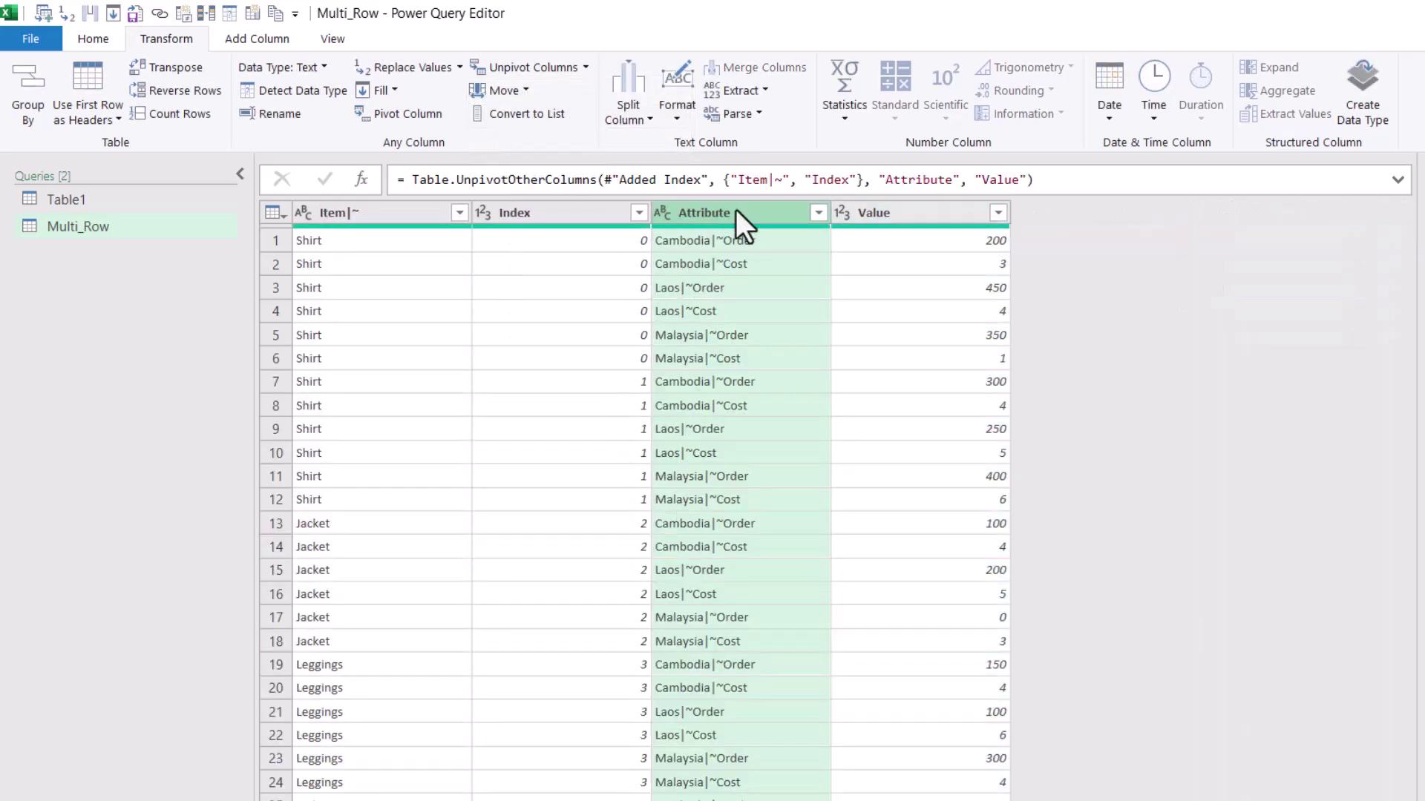
left_click(640, 96)
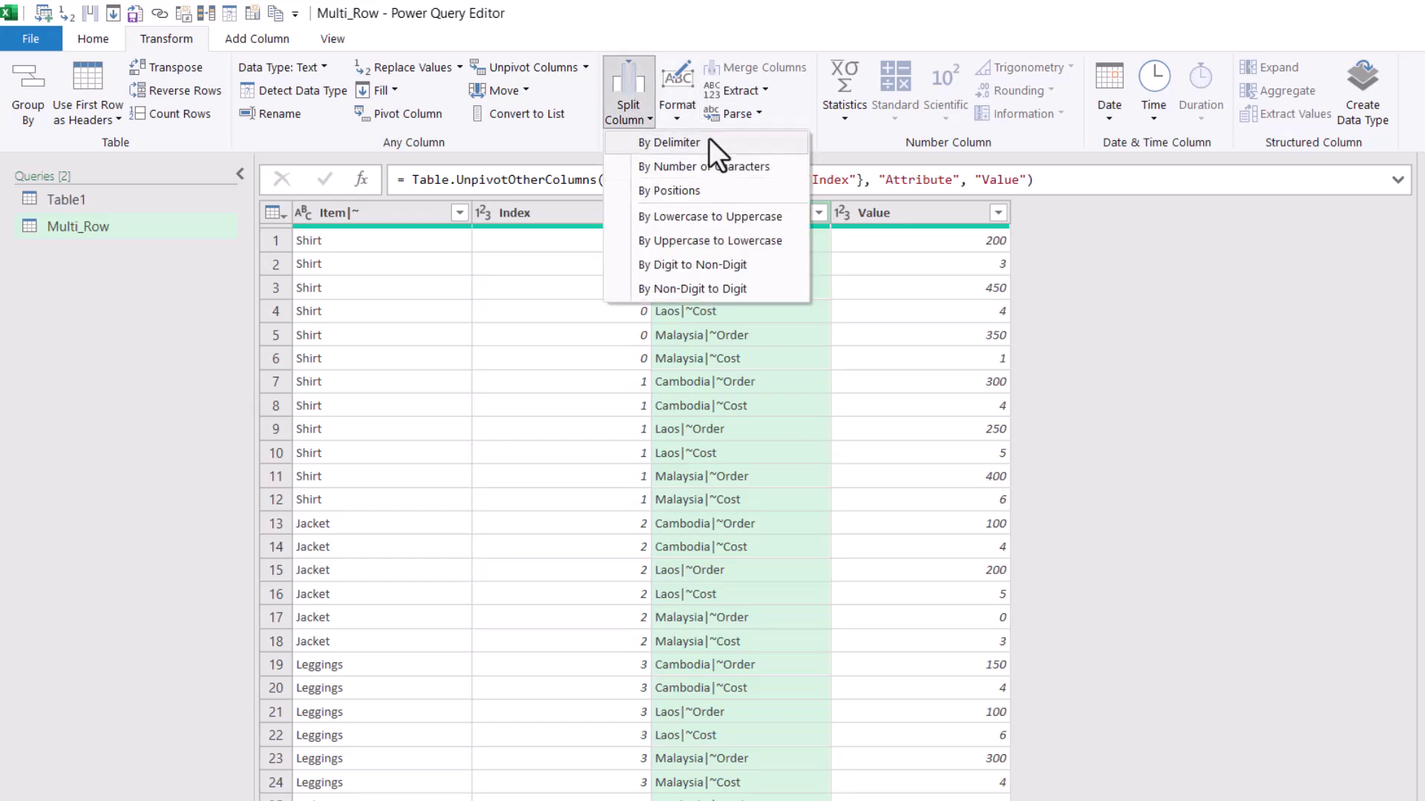
left_click(709, 141)
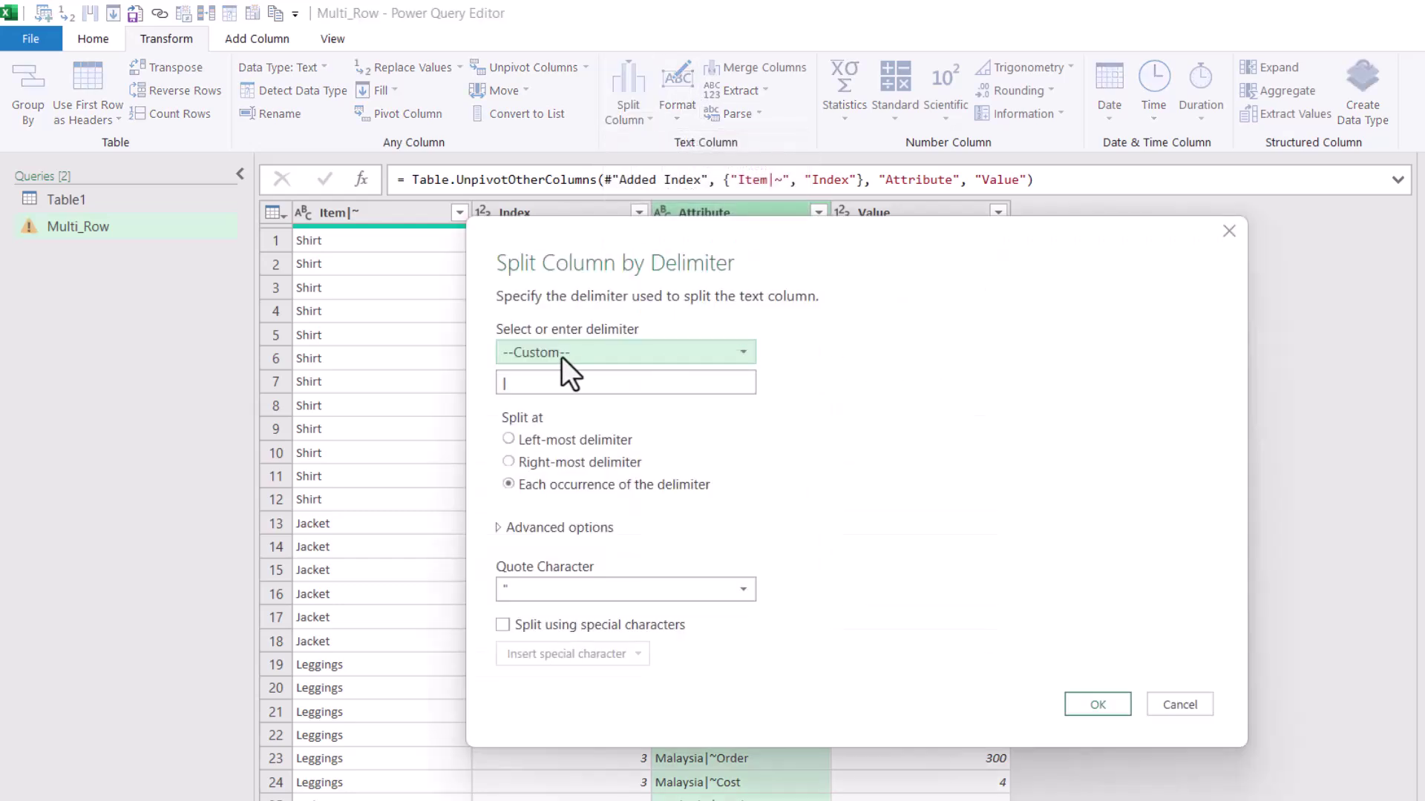
left_click(577, 380)
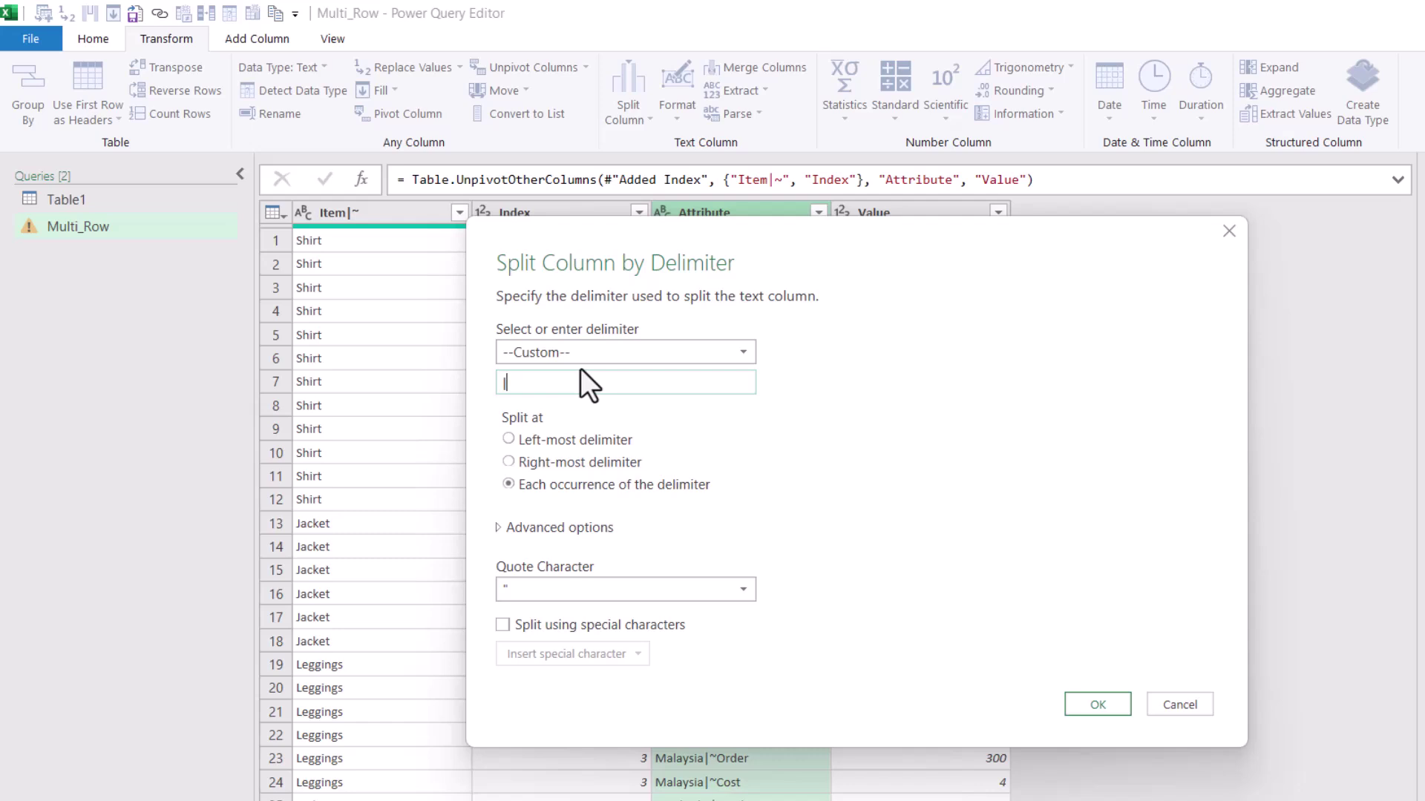
type("~")
left_click(1100, 708)
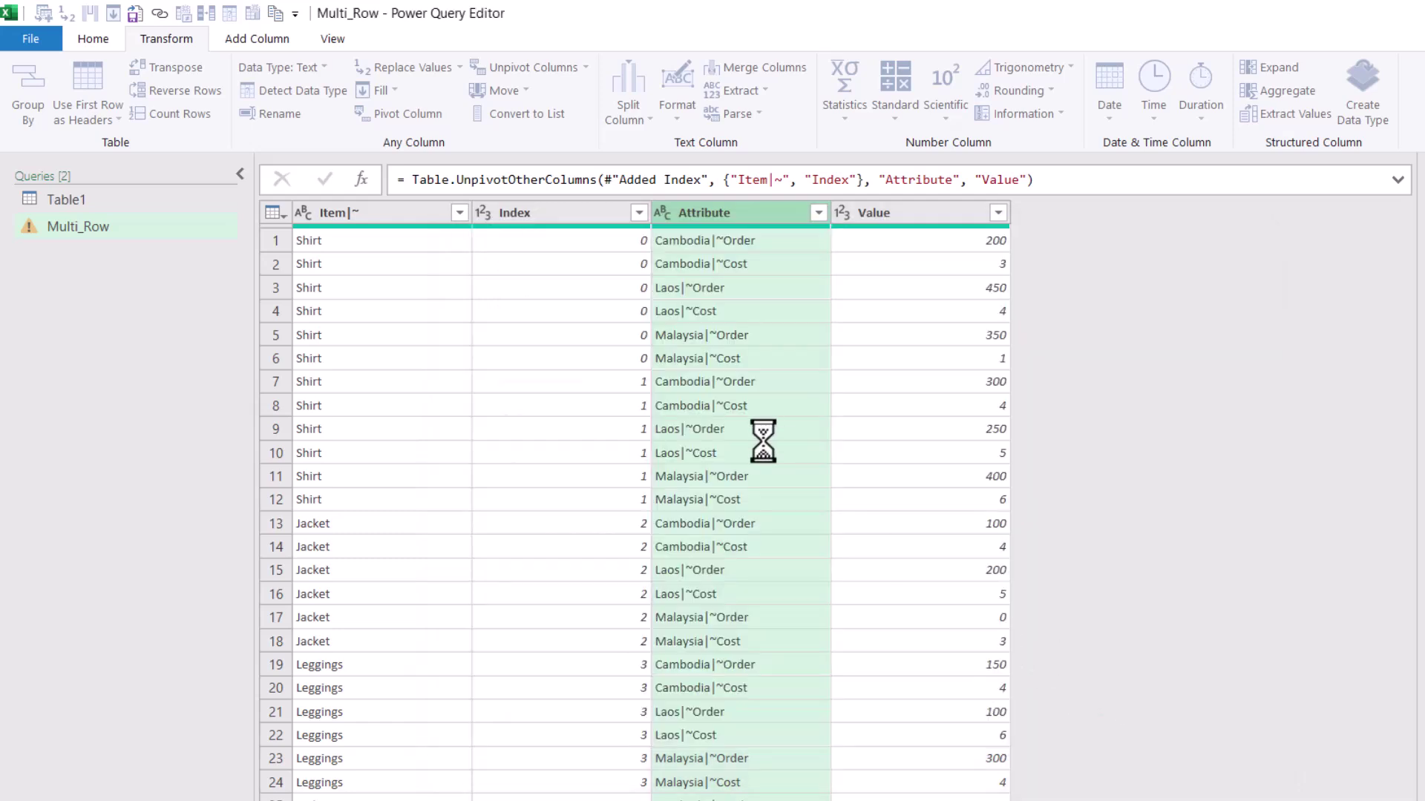
Pivot Attribute.2 into Order and Cost columns using Value, with Don't Aggregate.
left_click(917, 212)
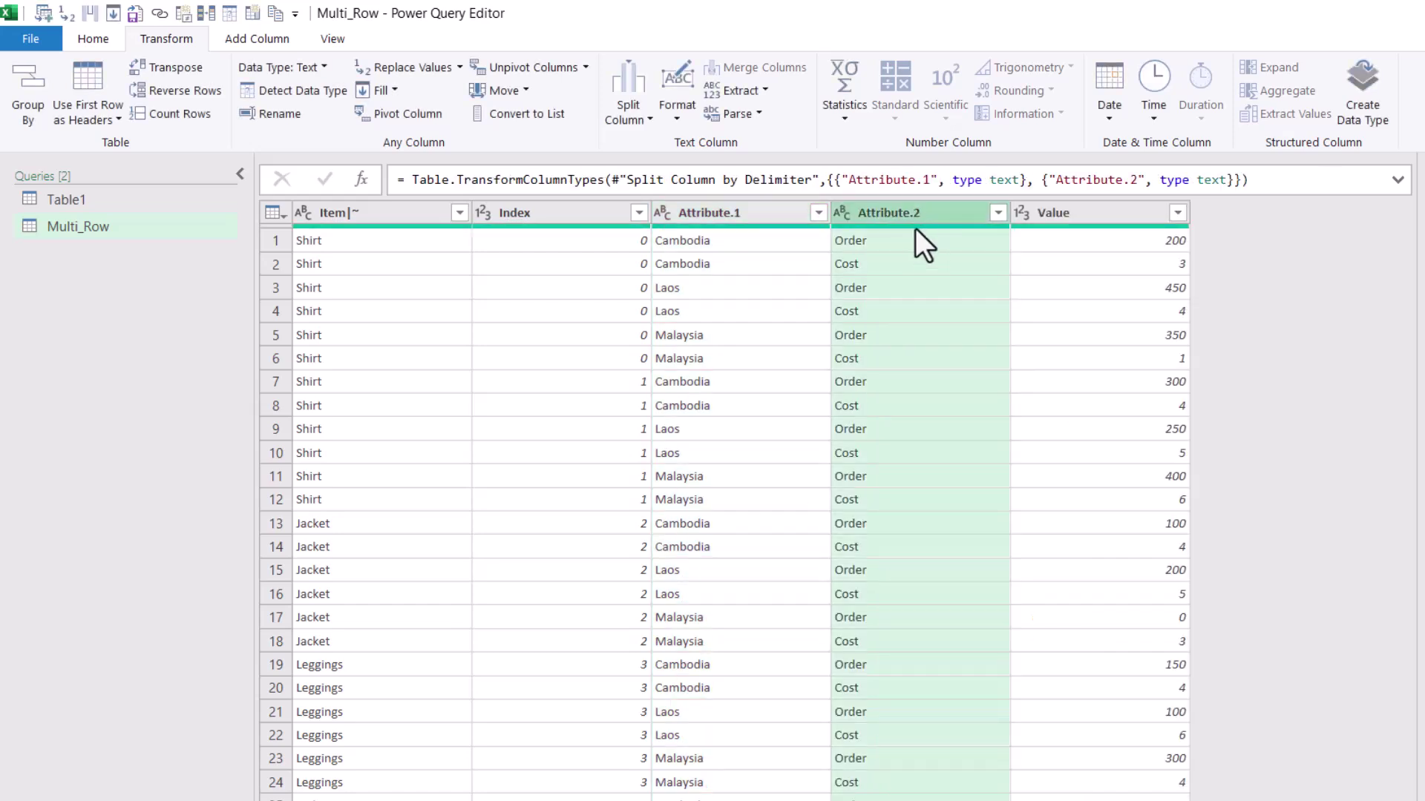
left_click(420, 110)
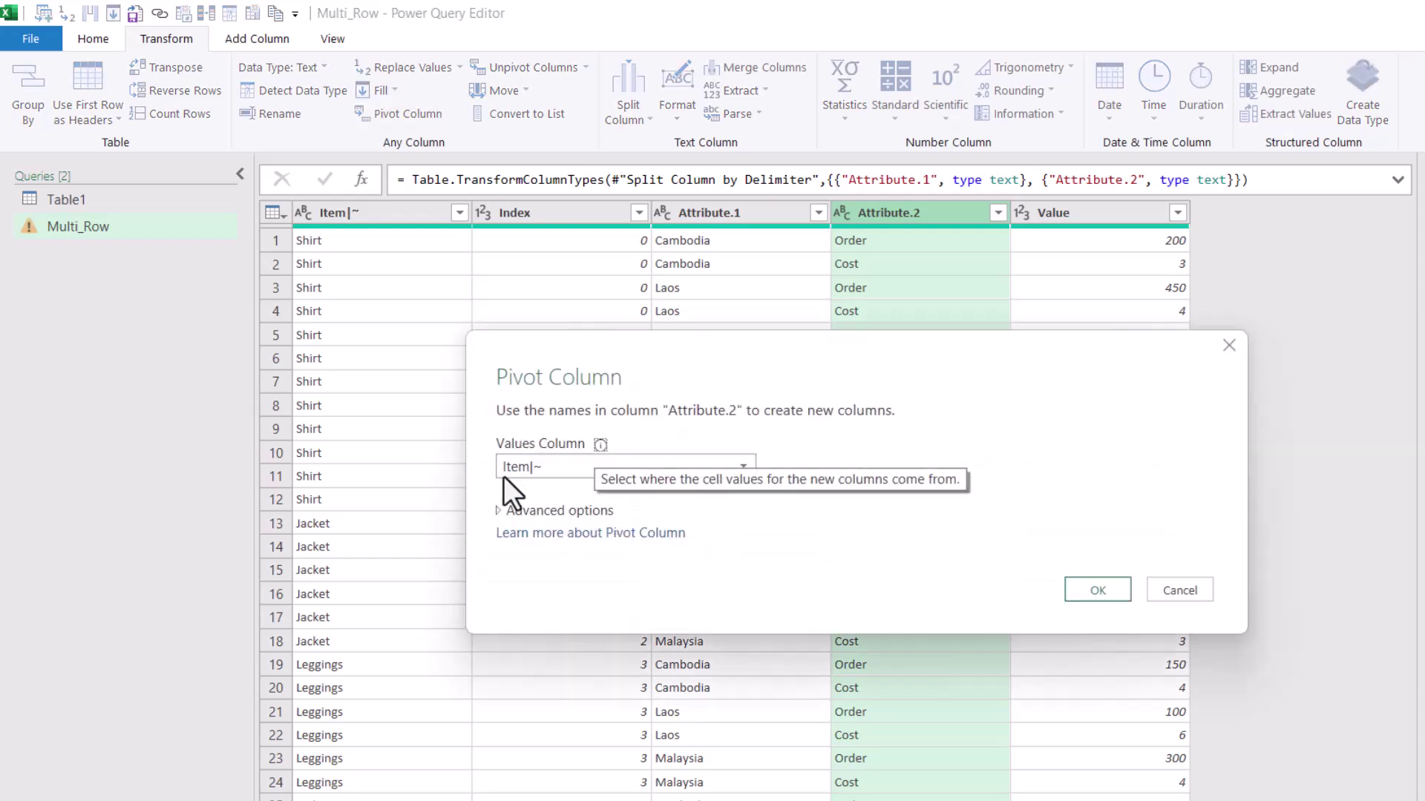
left_click(523, 467)
left_click(553, 555)
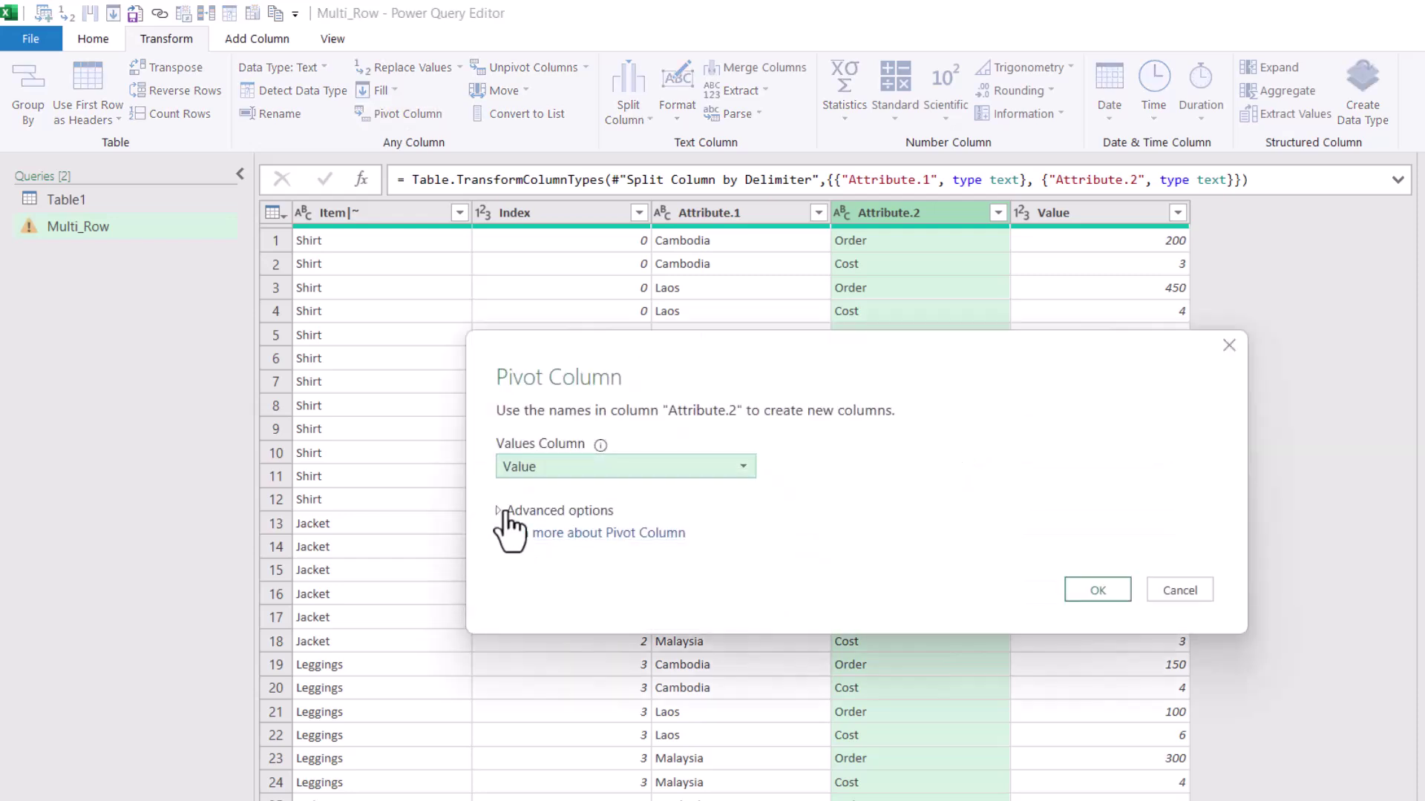
left_click(512, 510)
left_click(562, 556)
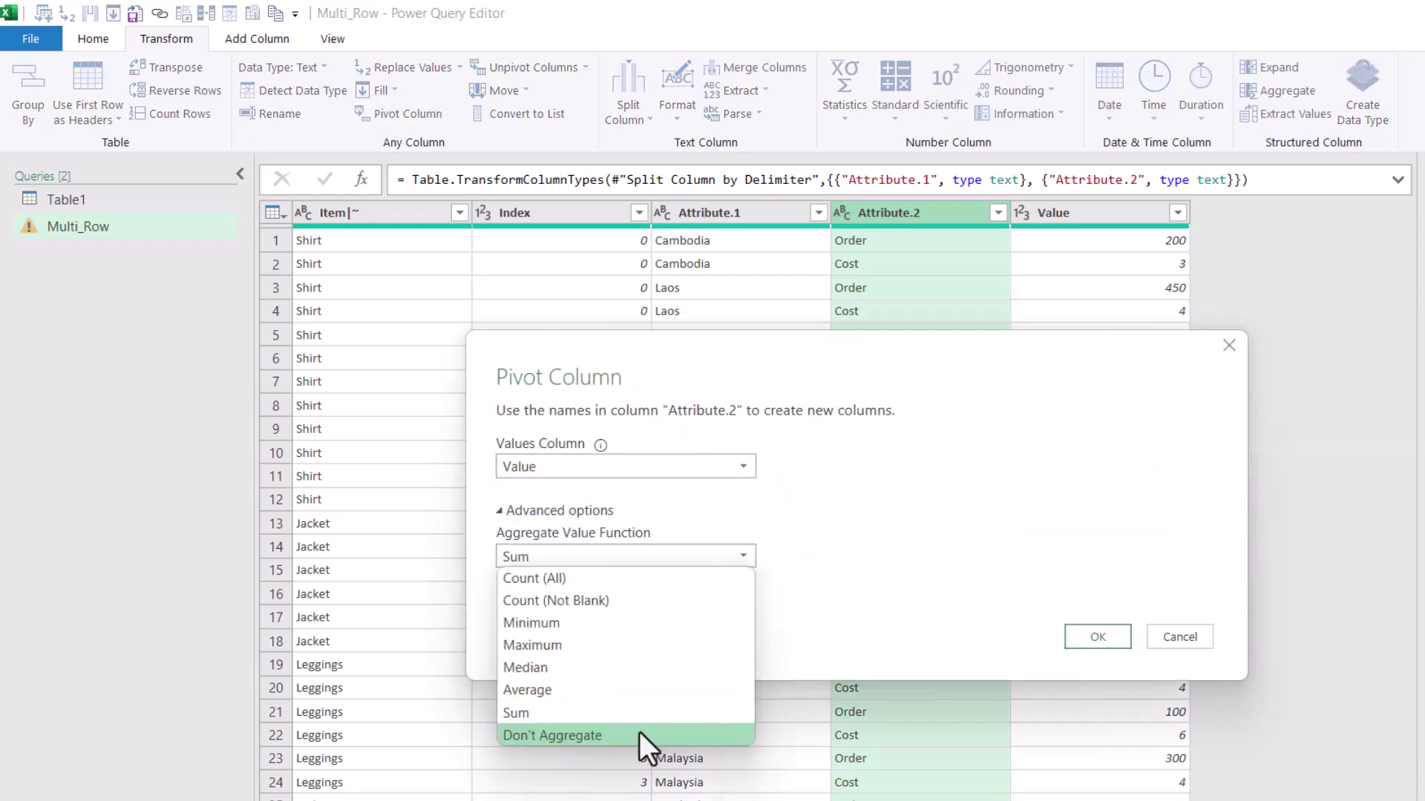
left_click(640, 733)
left_click(1097, 638)
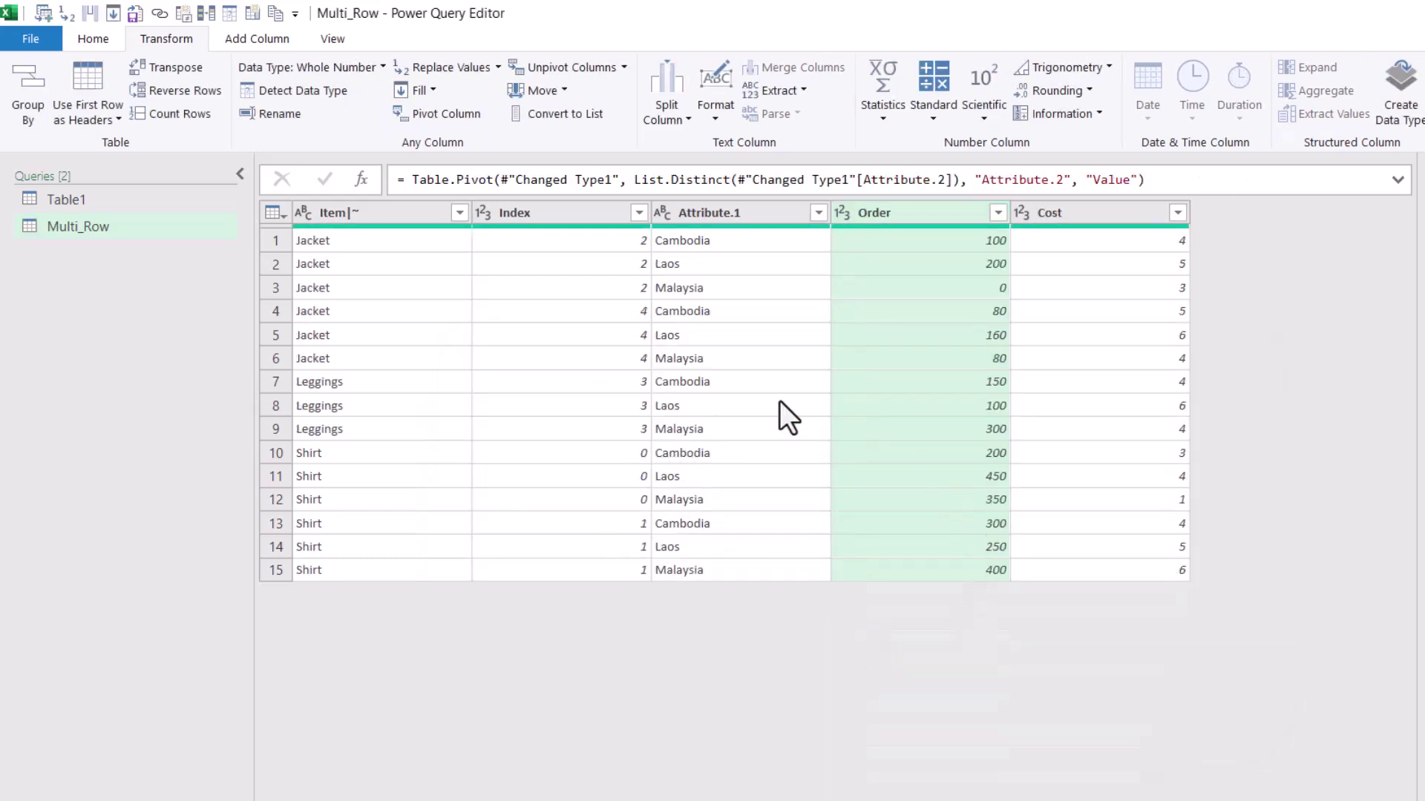
Delete the Index column and rename the headers to Country and Item.
left_click(542, 212)
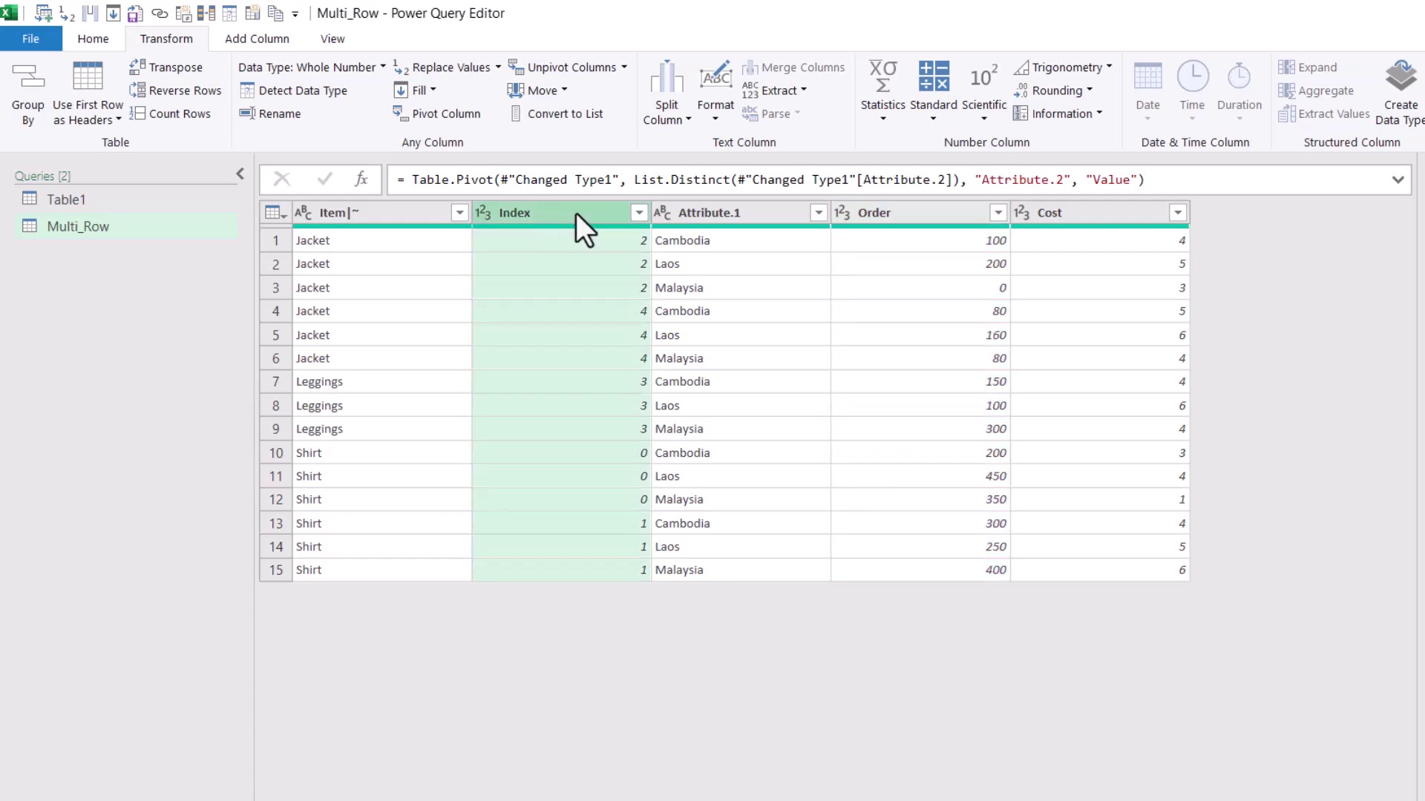
key("Delete")
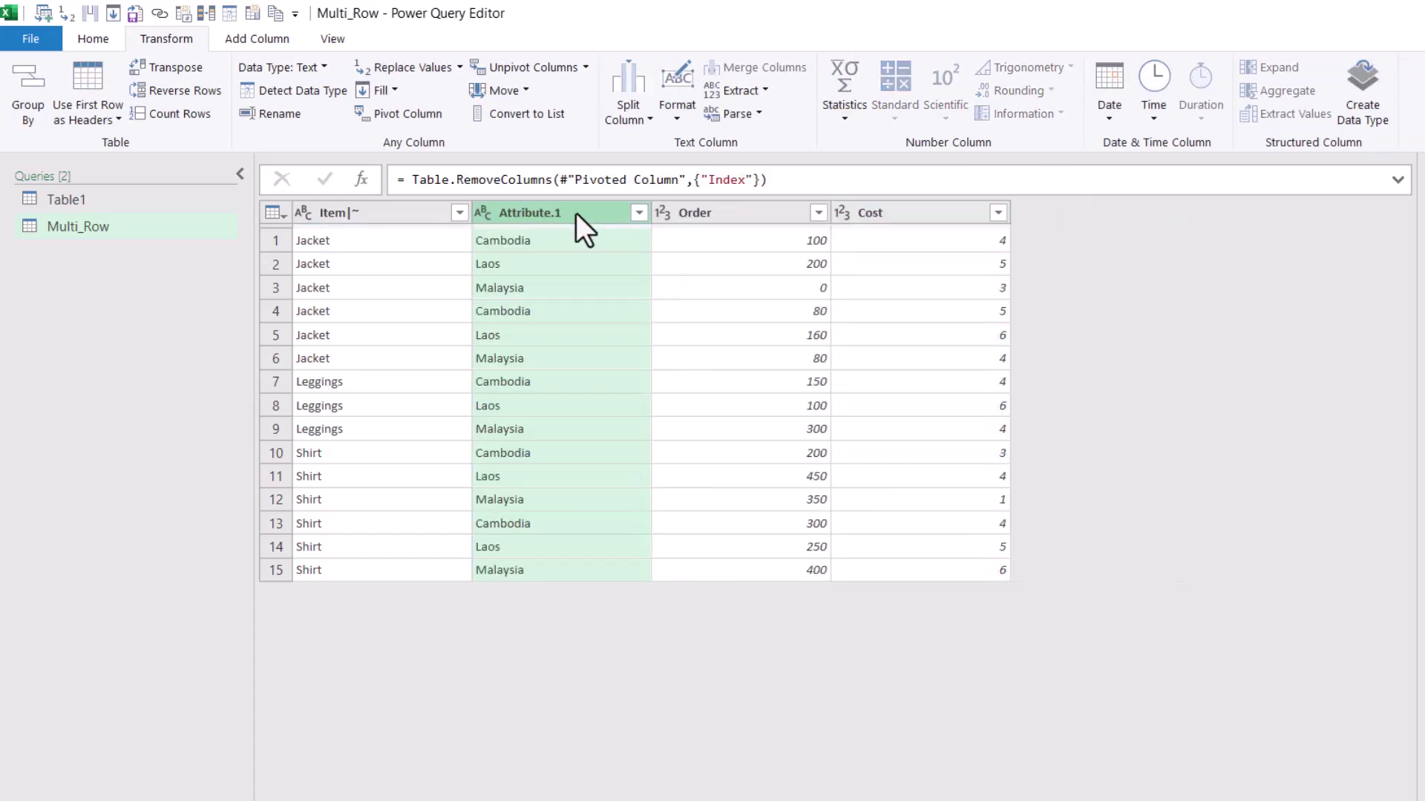
double_click(576, 214)
type("C")
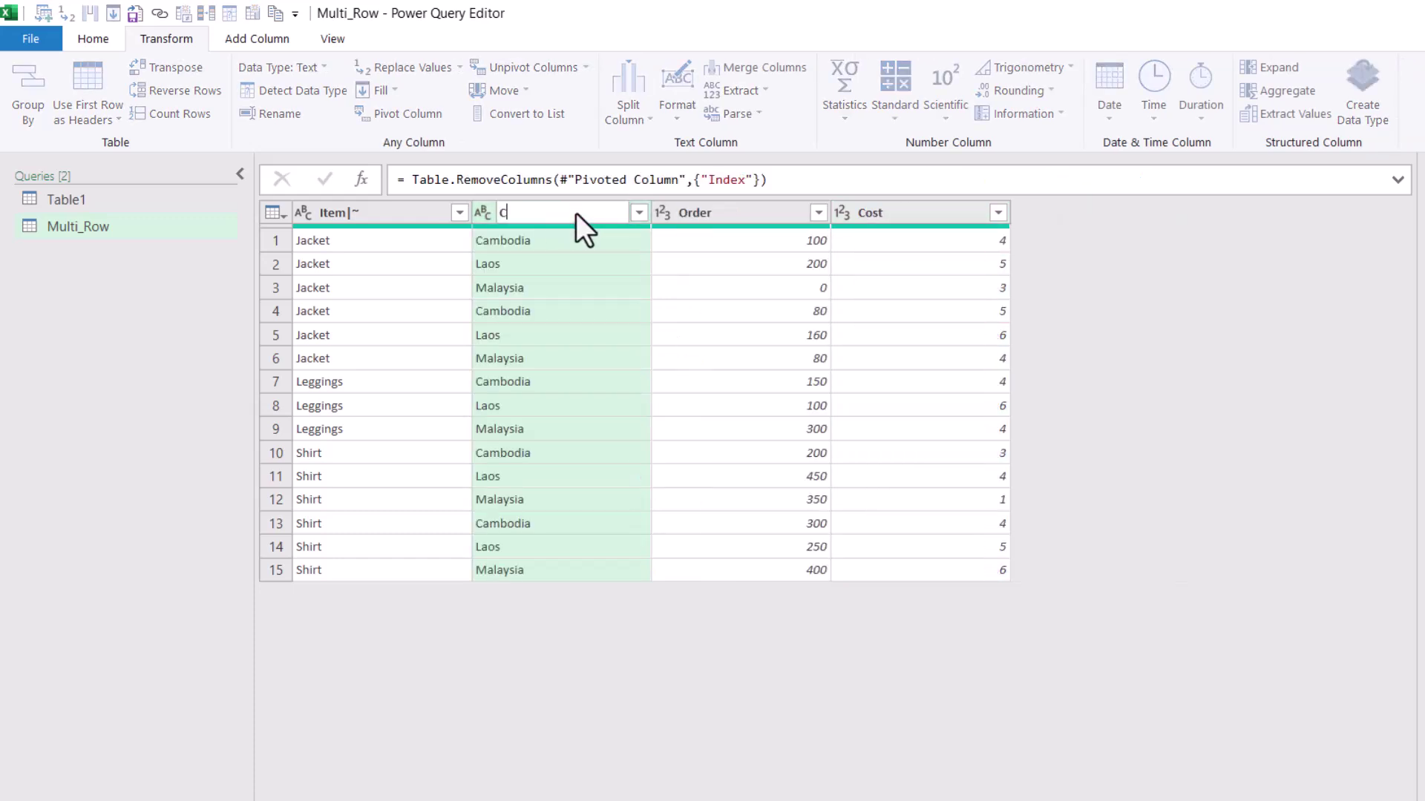
type("ountry")
key("shift+Tab")
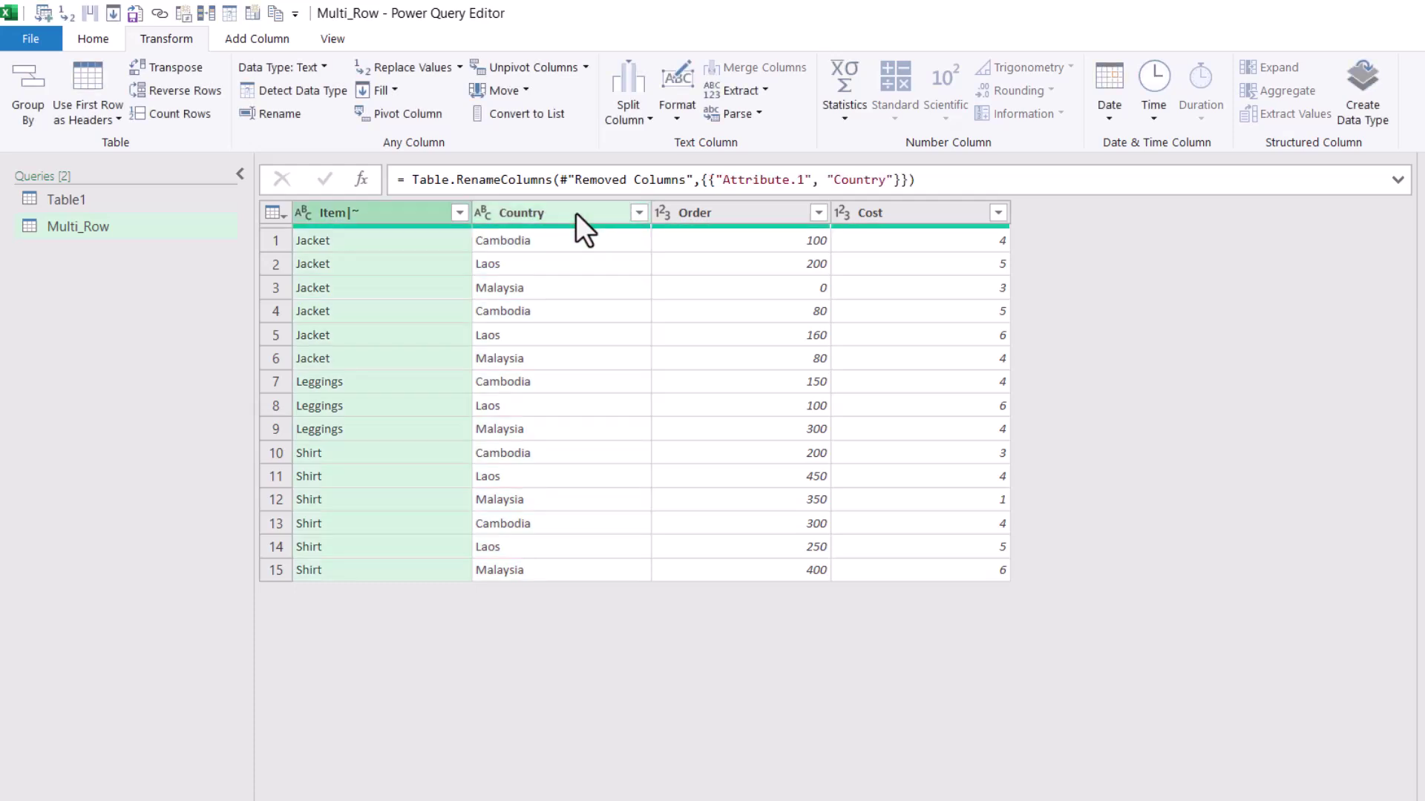
key("shift+Left")
key("shift+Left")
key("BackSpace")
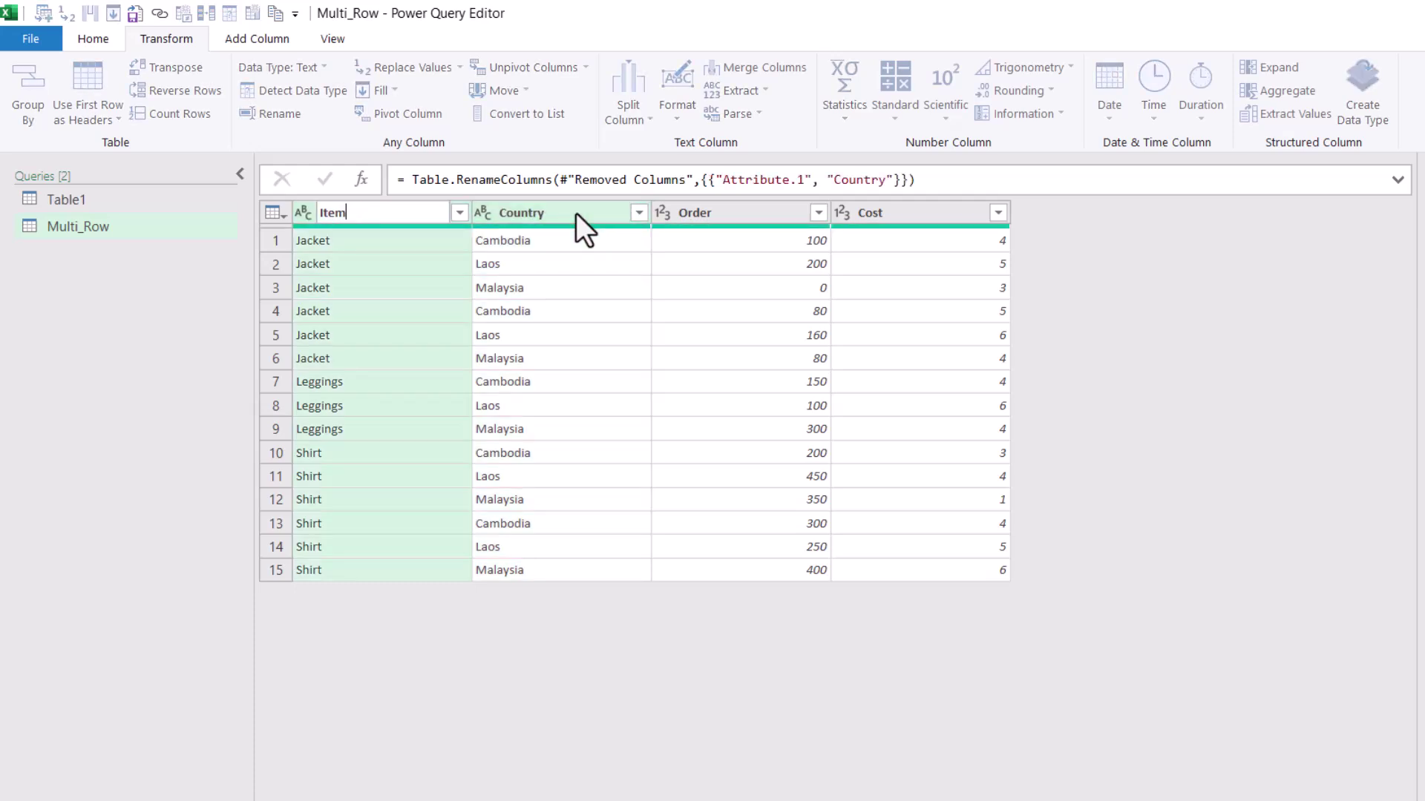
key("Return")
Close & Load the Multi_Row query back into Excel.
left_click(703, 212)
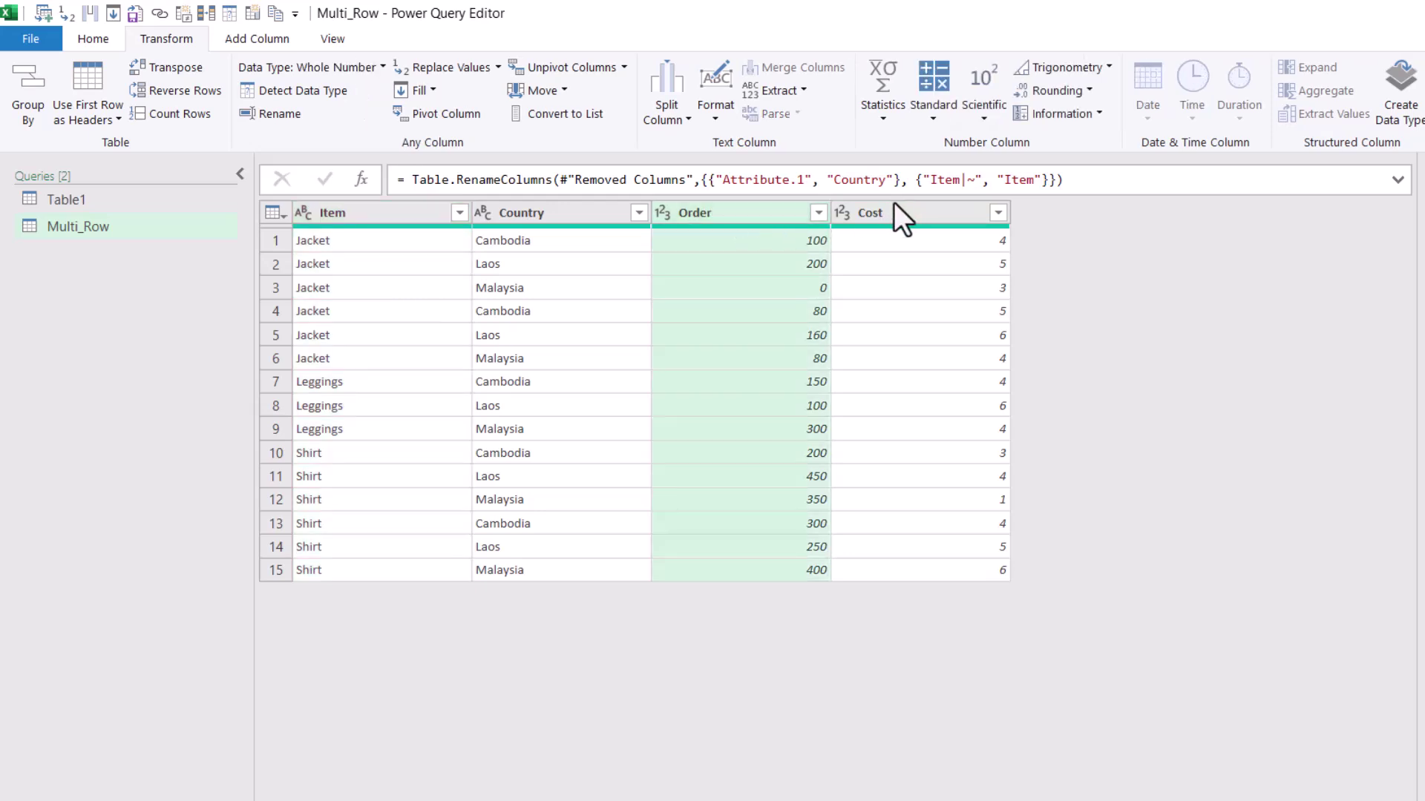
left_click(871, 216)
left_click(764, 216)
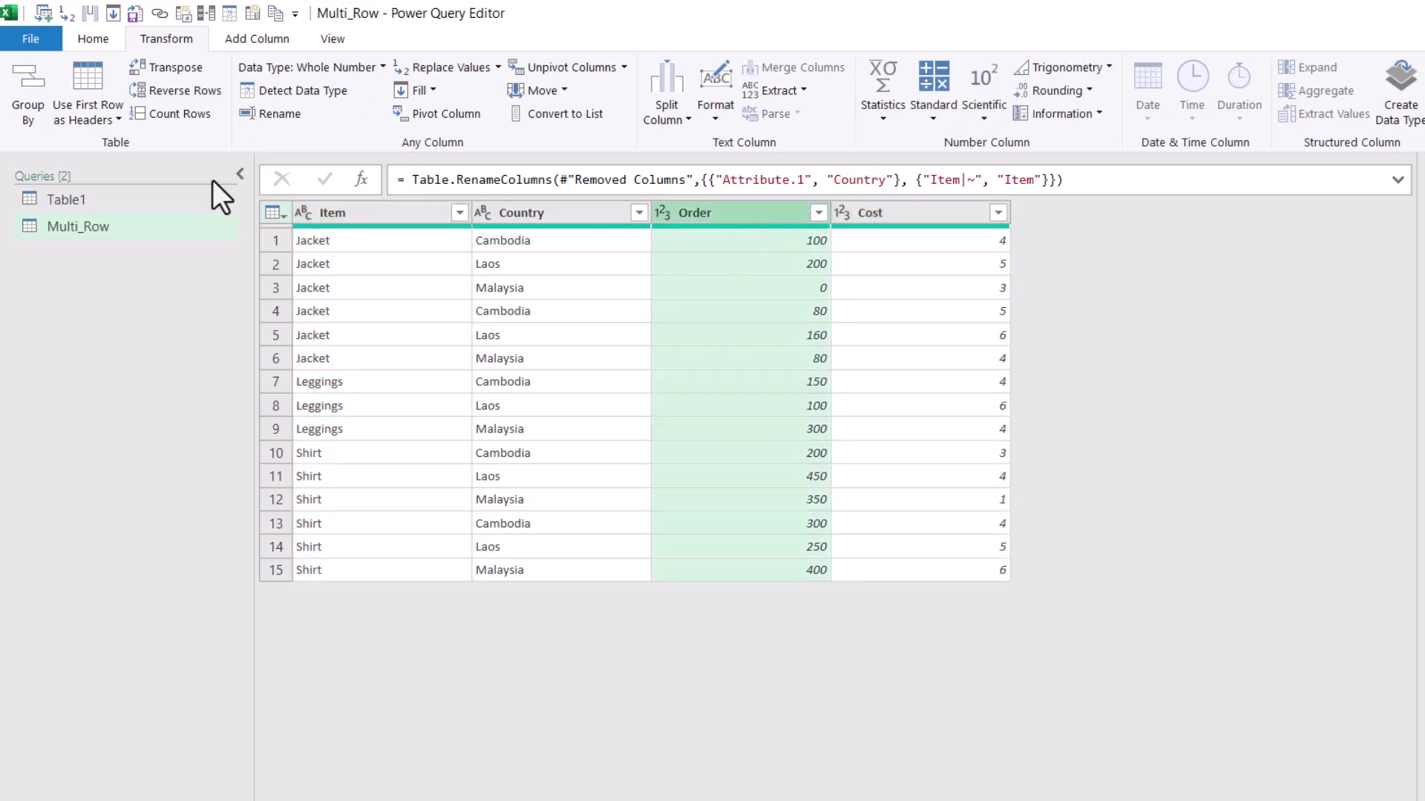
left_click(94, 36)
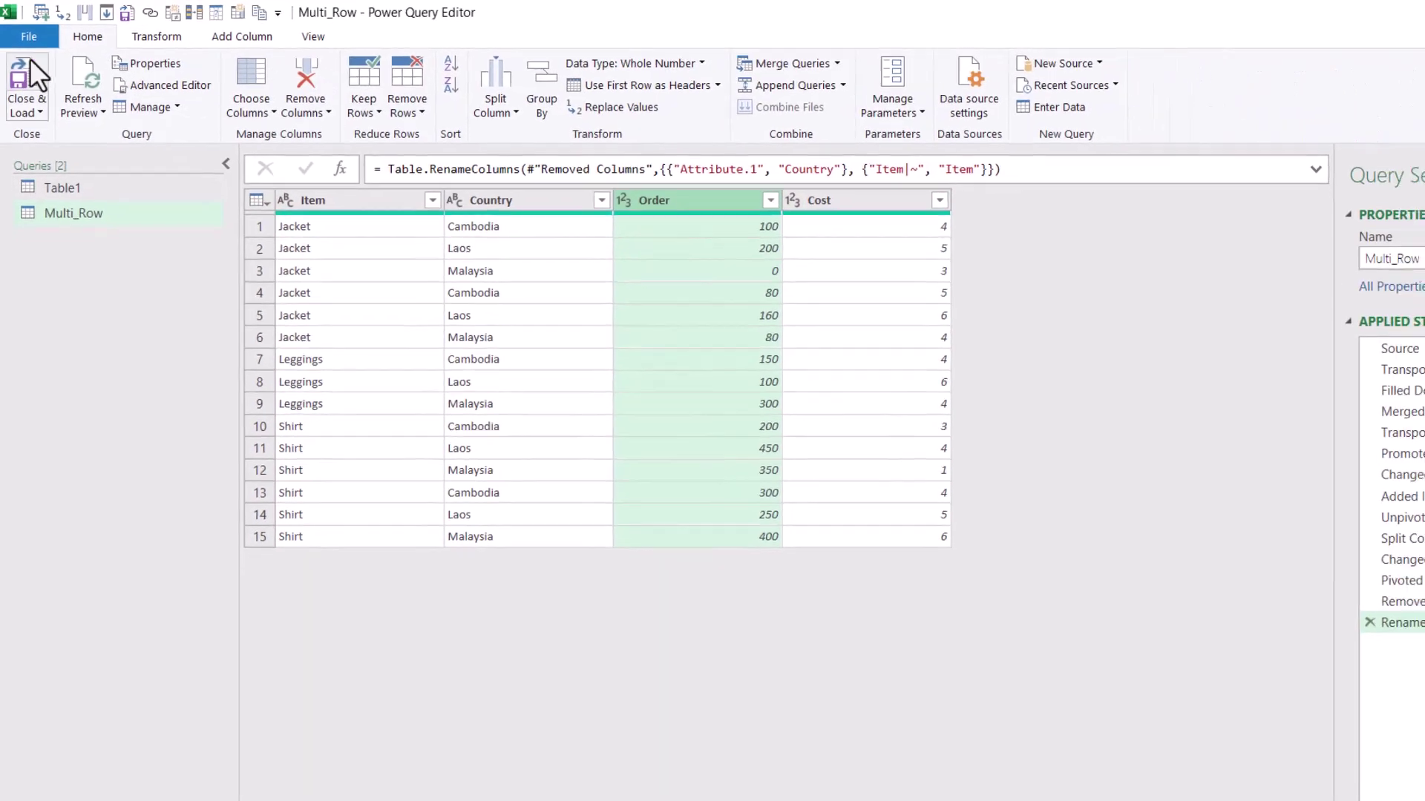
left_click(28, 74)
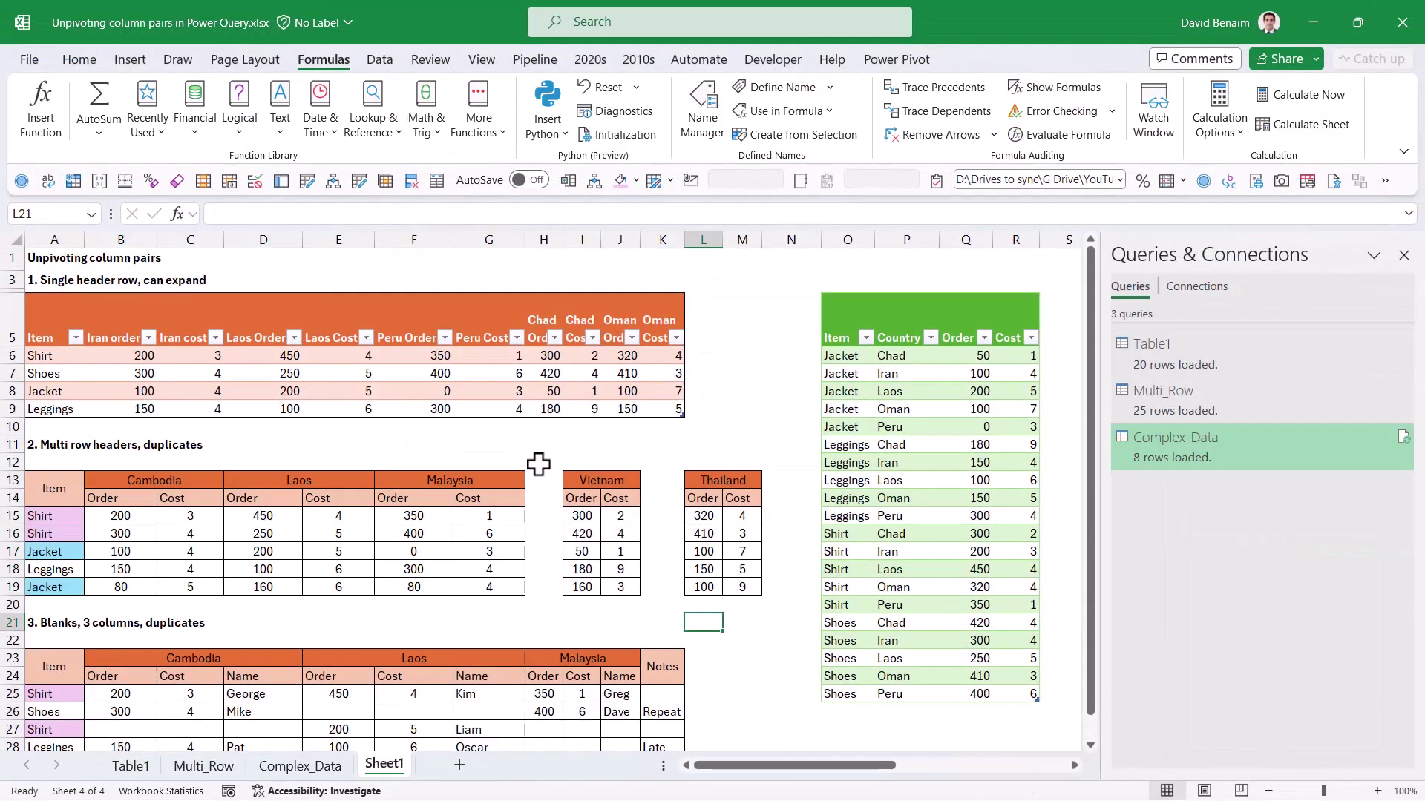
Move the Vietnam and Thailand blocks beside Malaysia in the multi-row table.
left_click_drag(541, 478, 622, 534)
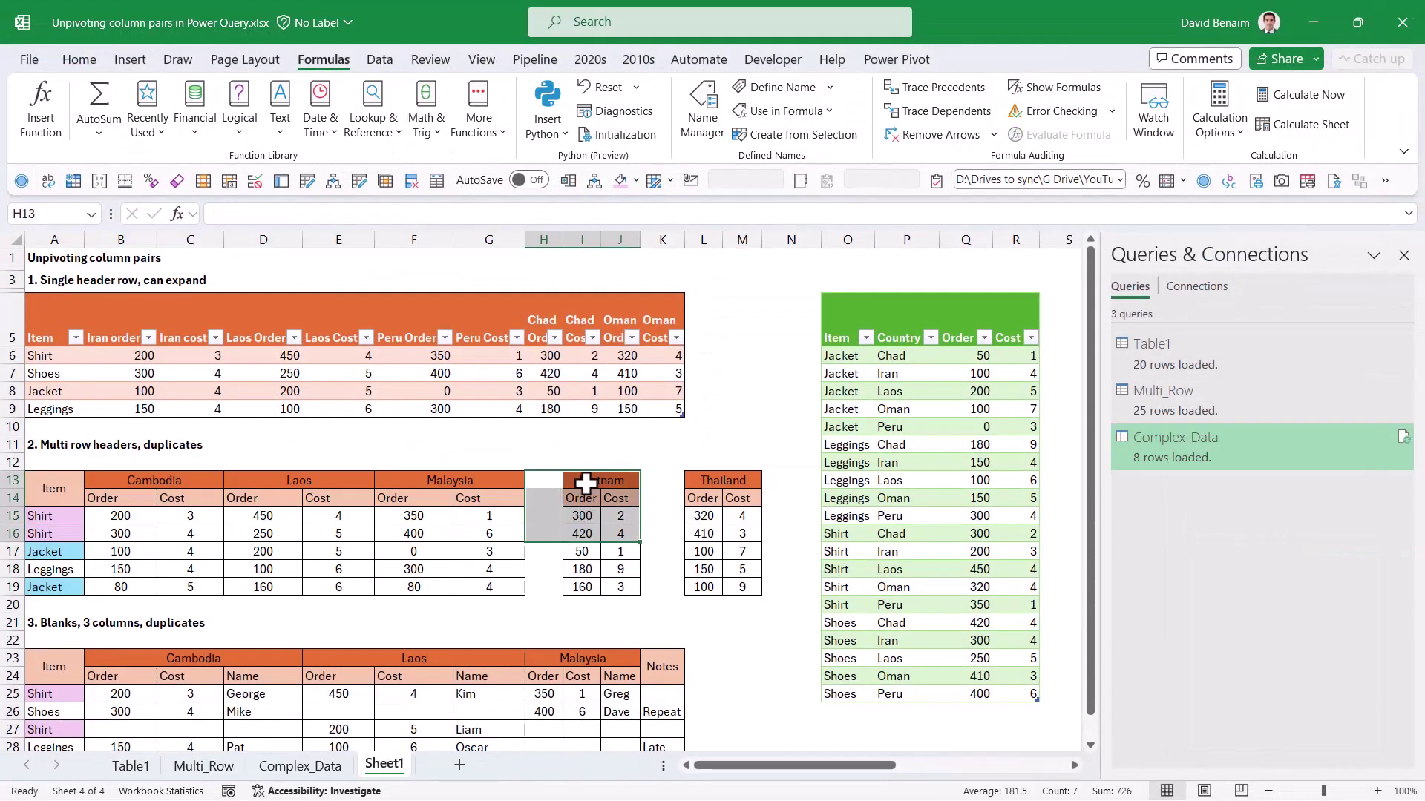
left_click_drag(586, 483, 609, 585)
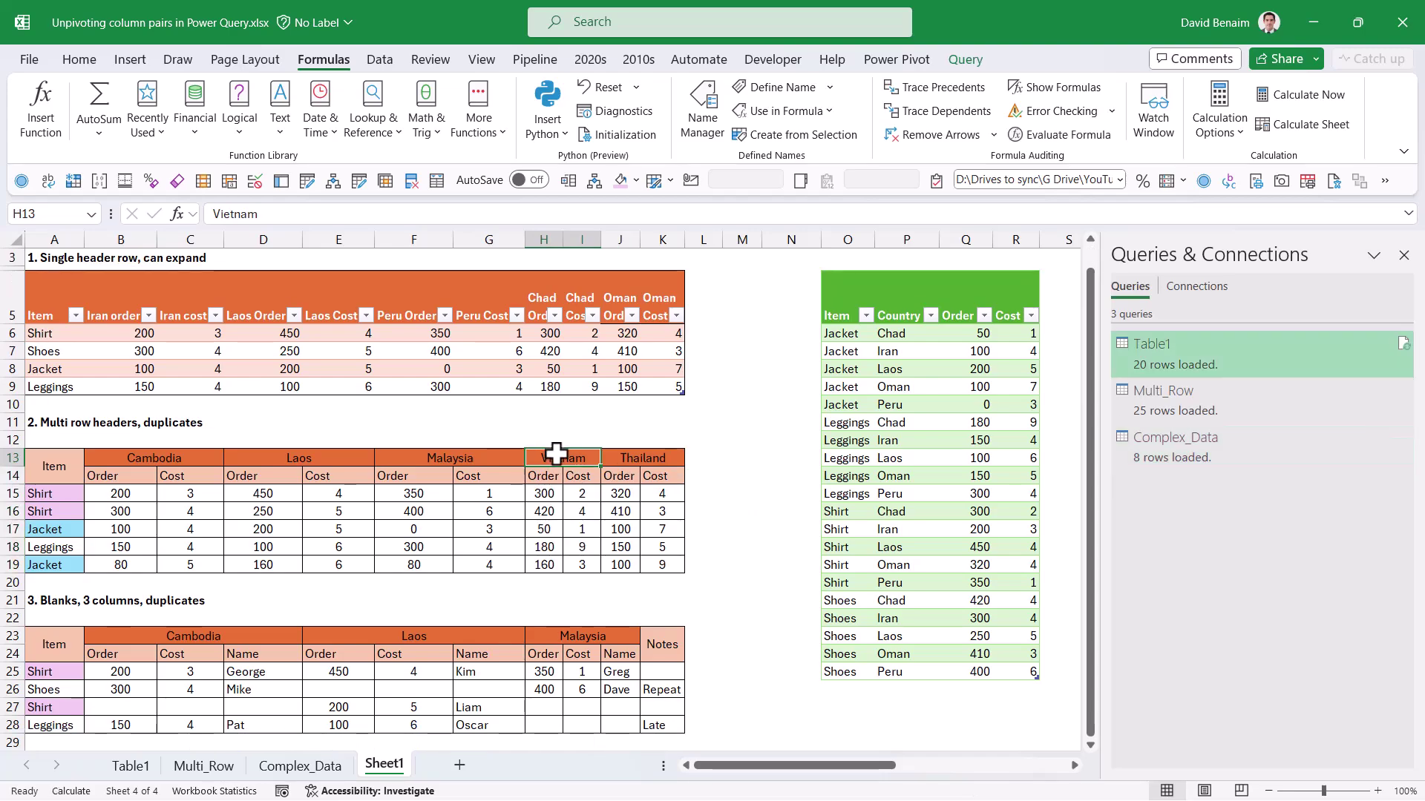
left_click_drag(64, 464, 565, 547)
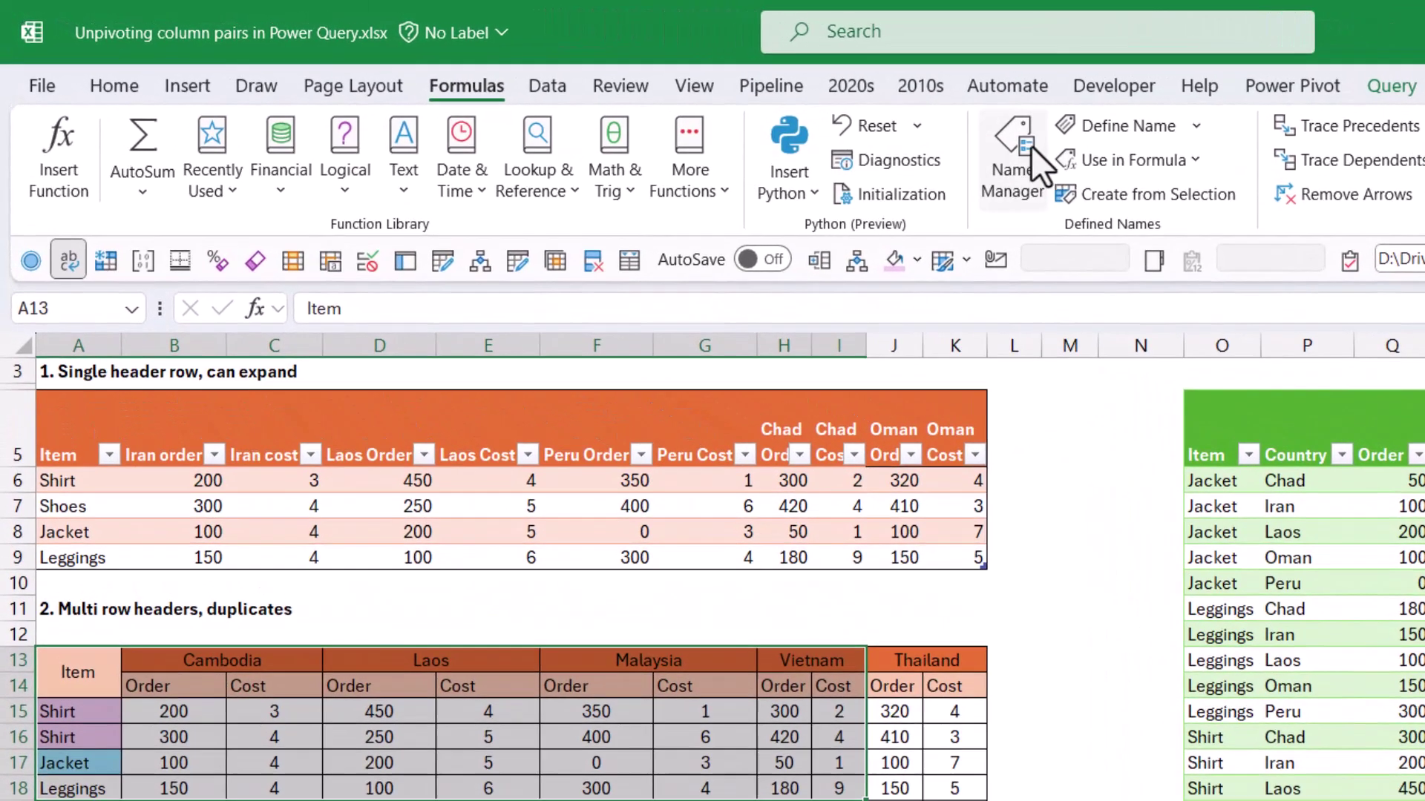
In Name Manager, change Multi_Row to refer to =Sheet1!$A$13:$K$19.
left_click(1030, 146)
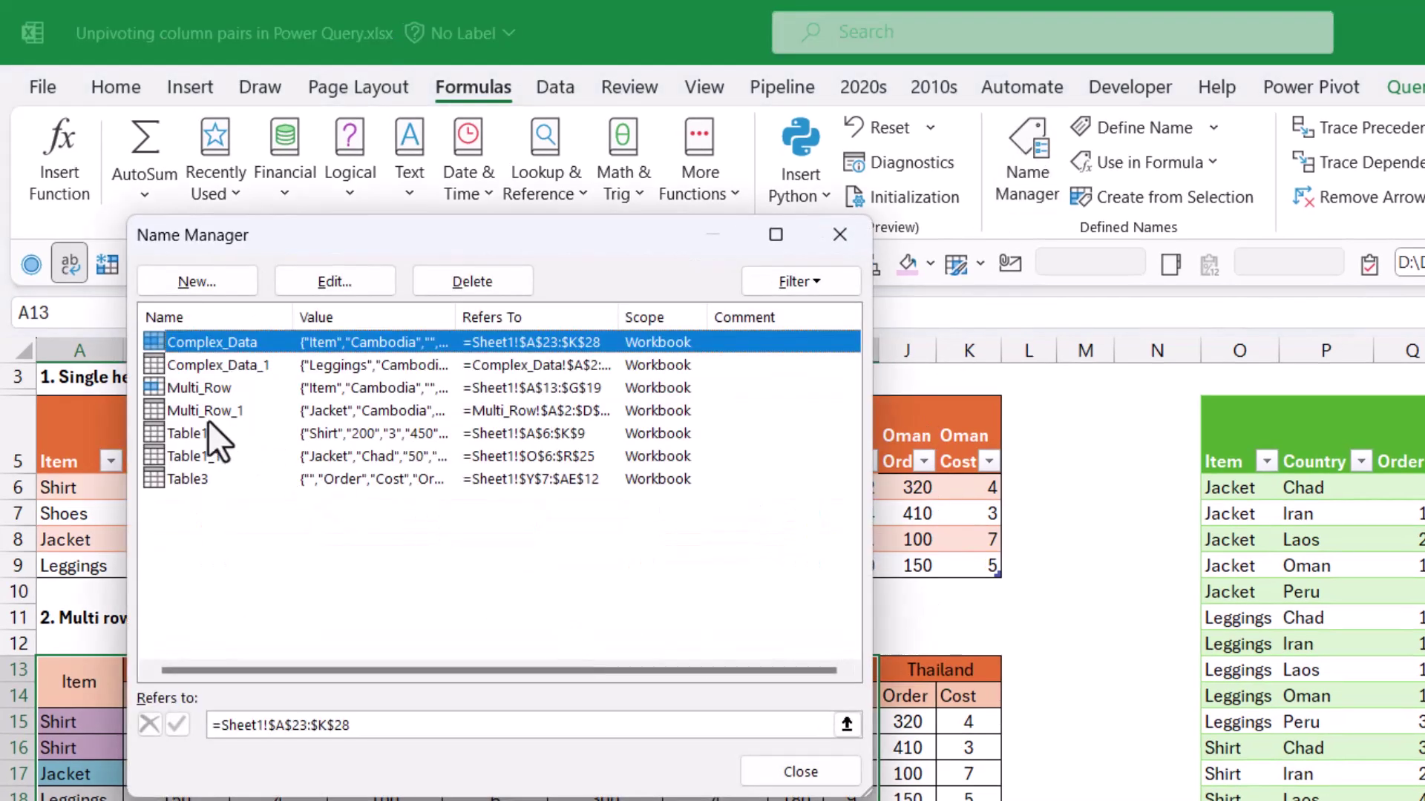
left_click(251, 389)
left_click(335, 282)
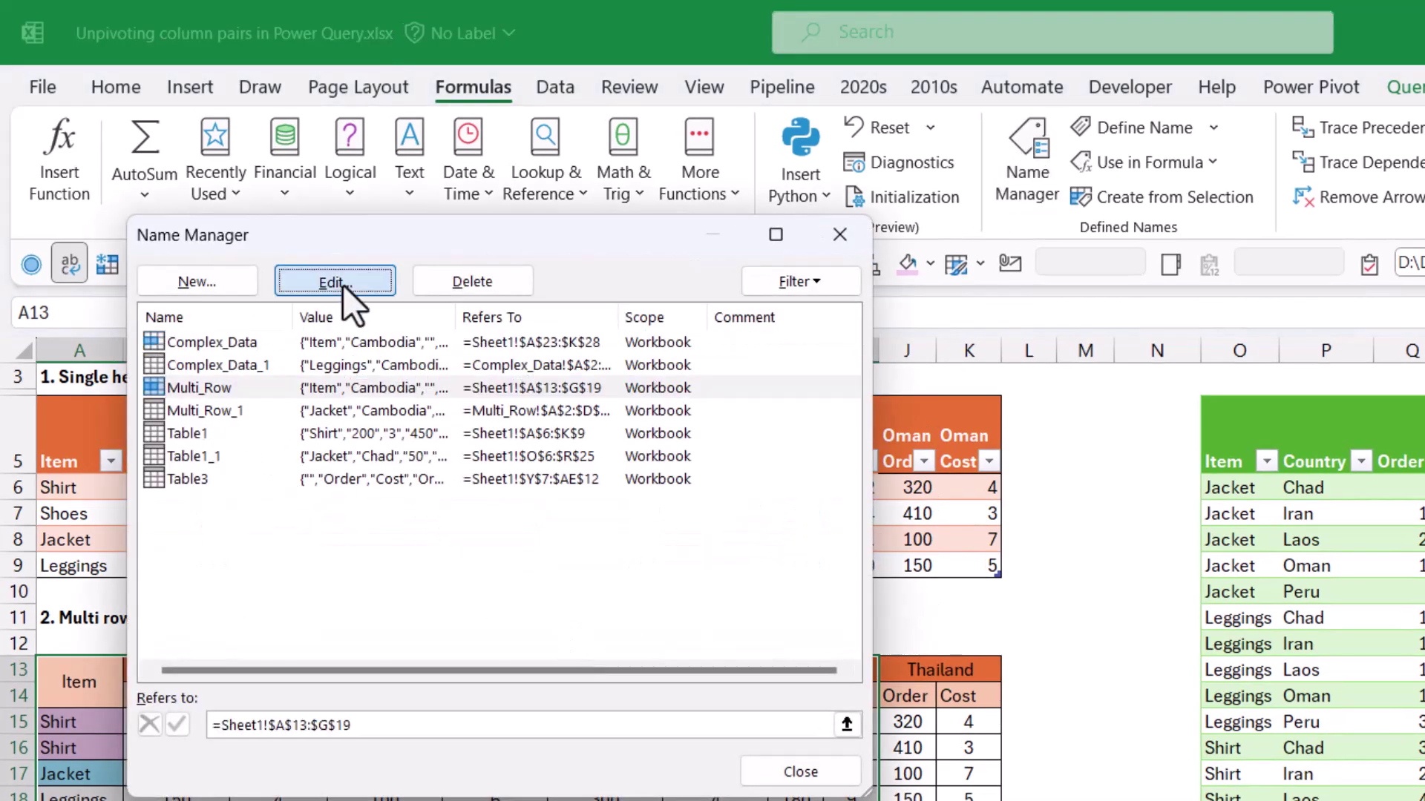
left_click(507, 602)
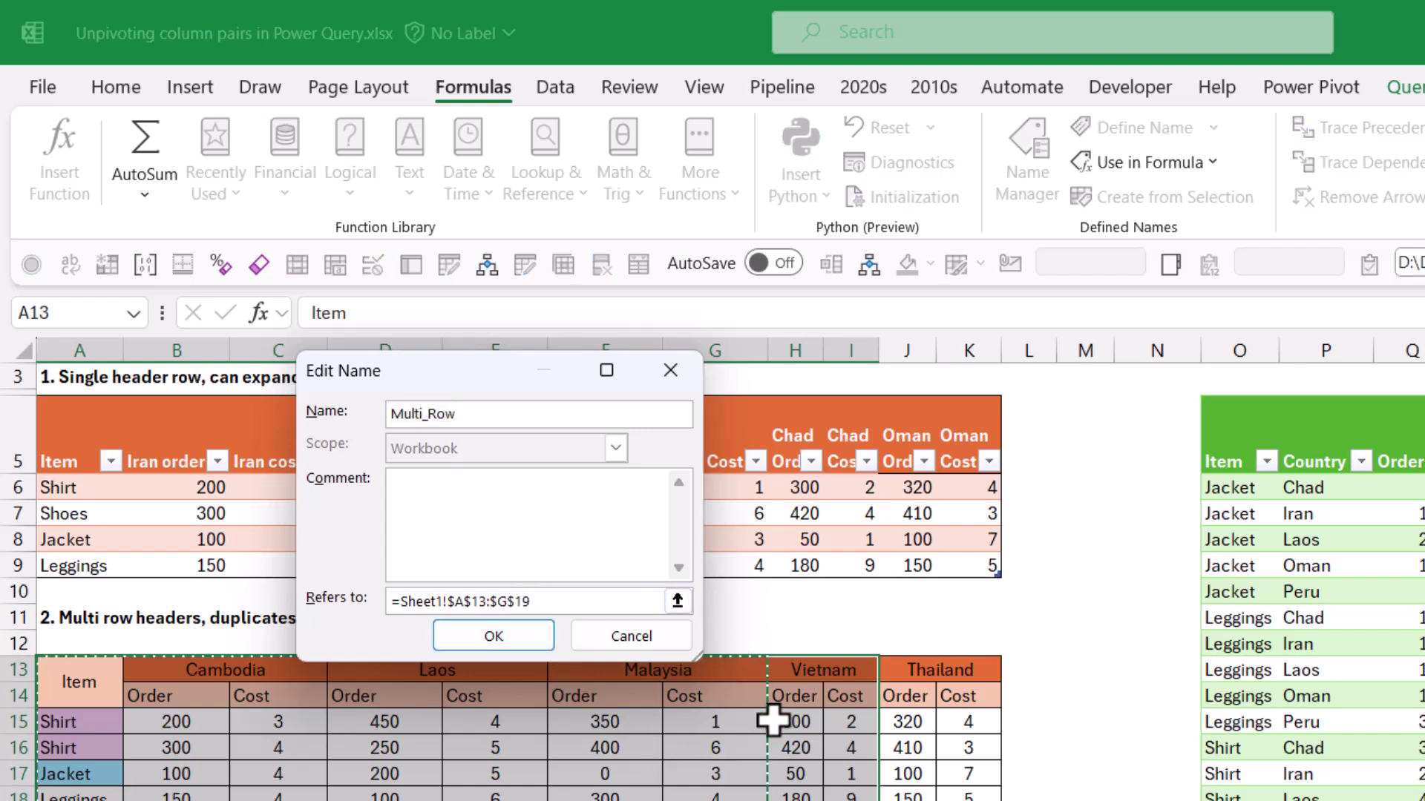
key("BackSpace")
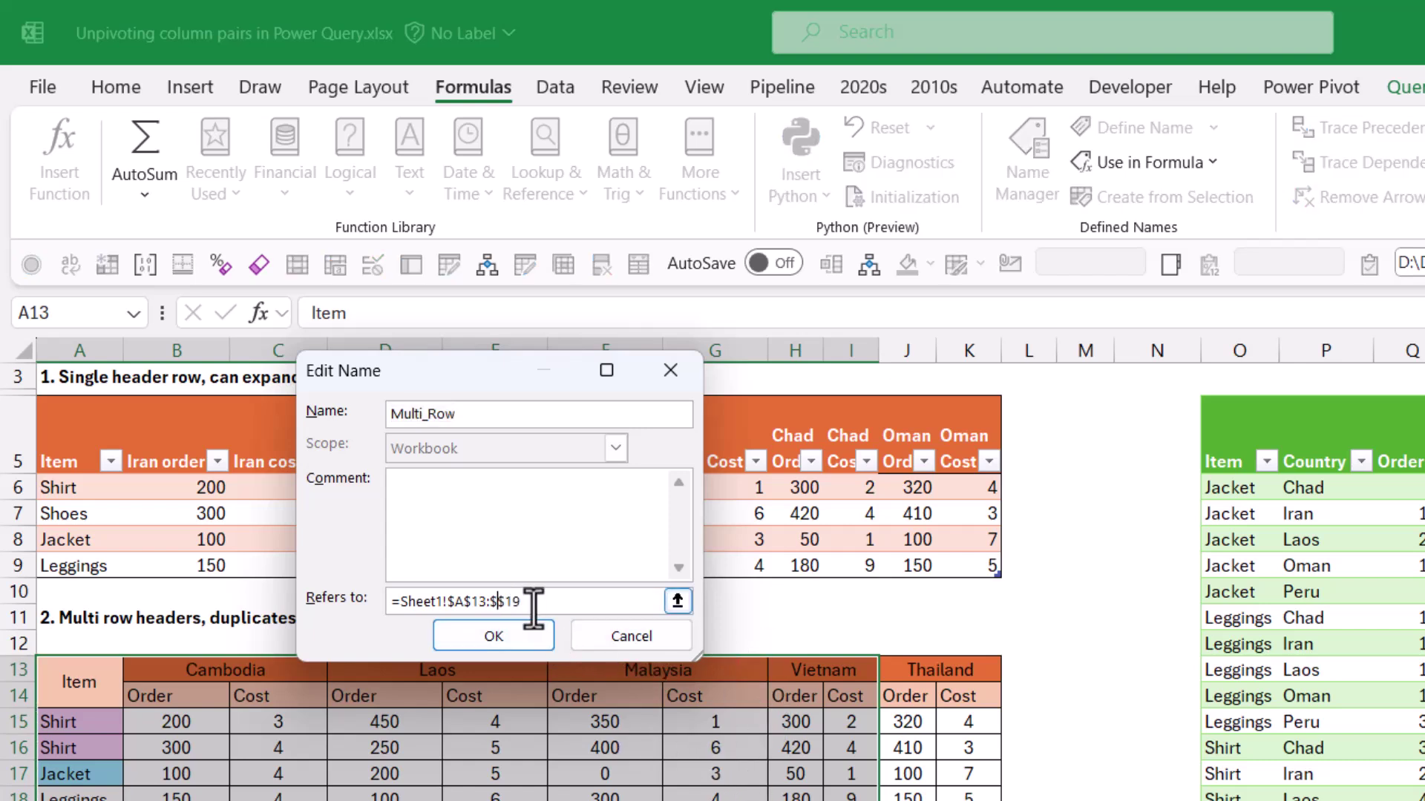
type("K")
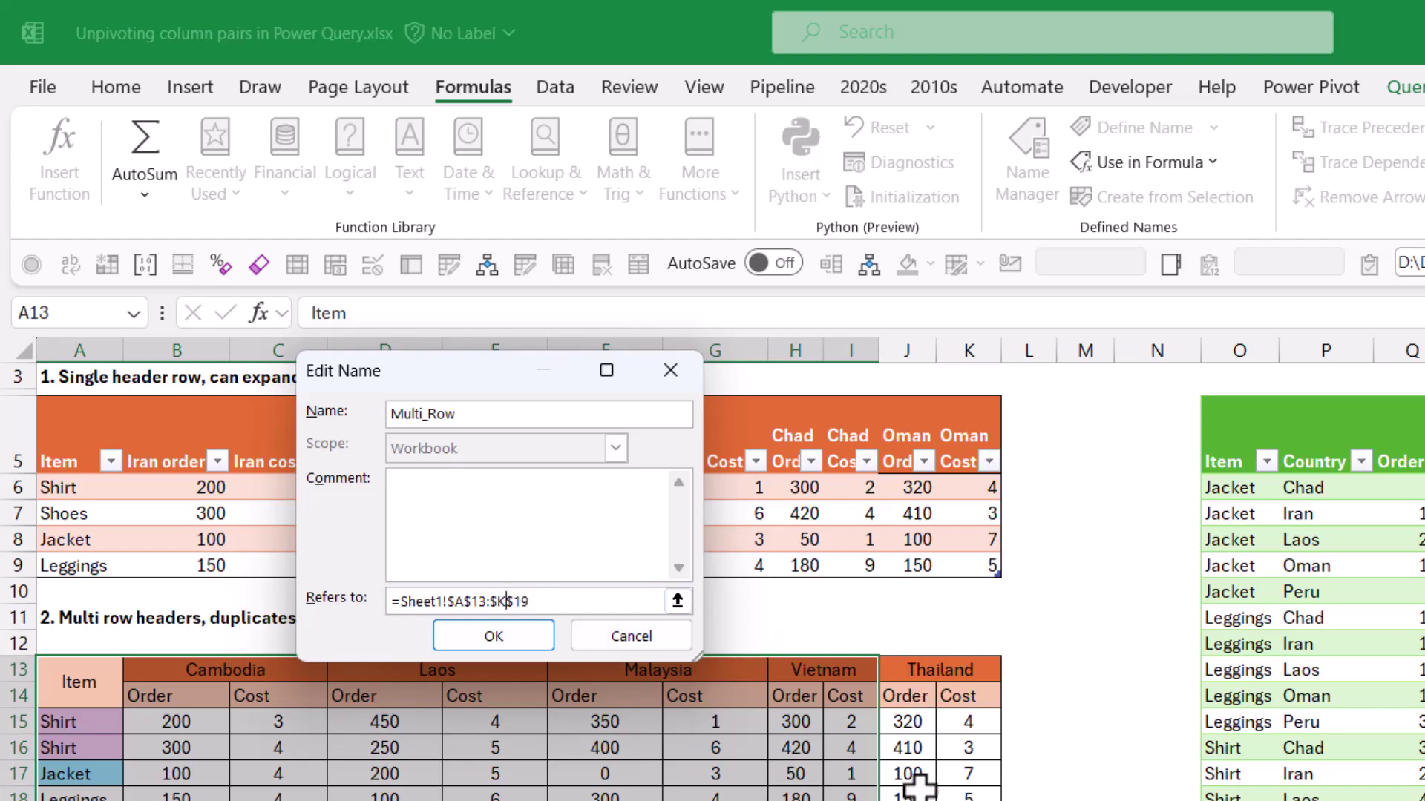
left_click(499, 635)
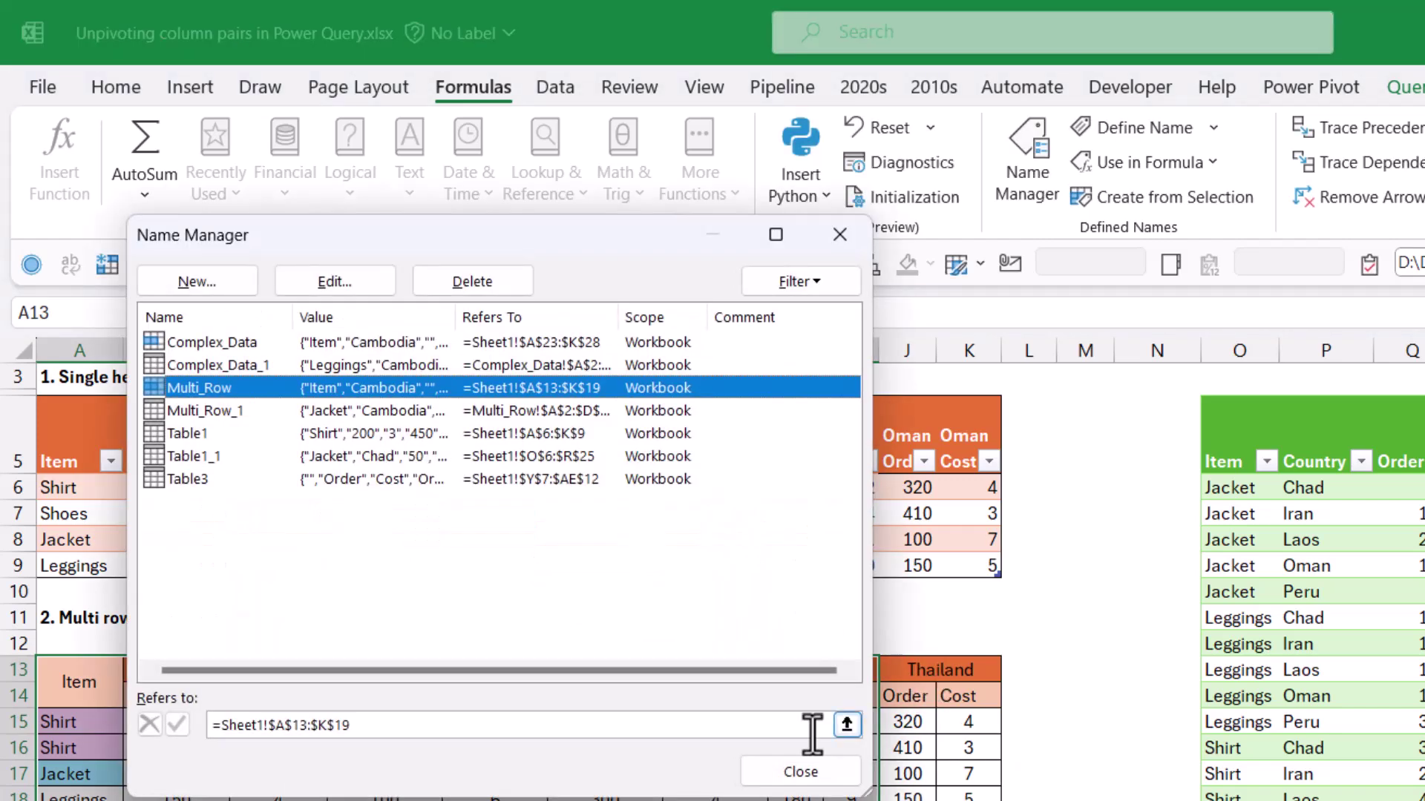
left_click(791, 771)
left_click(1032, 747)
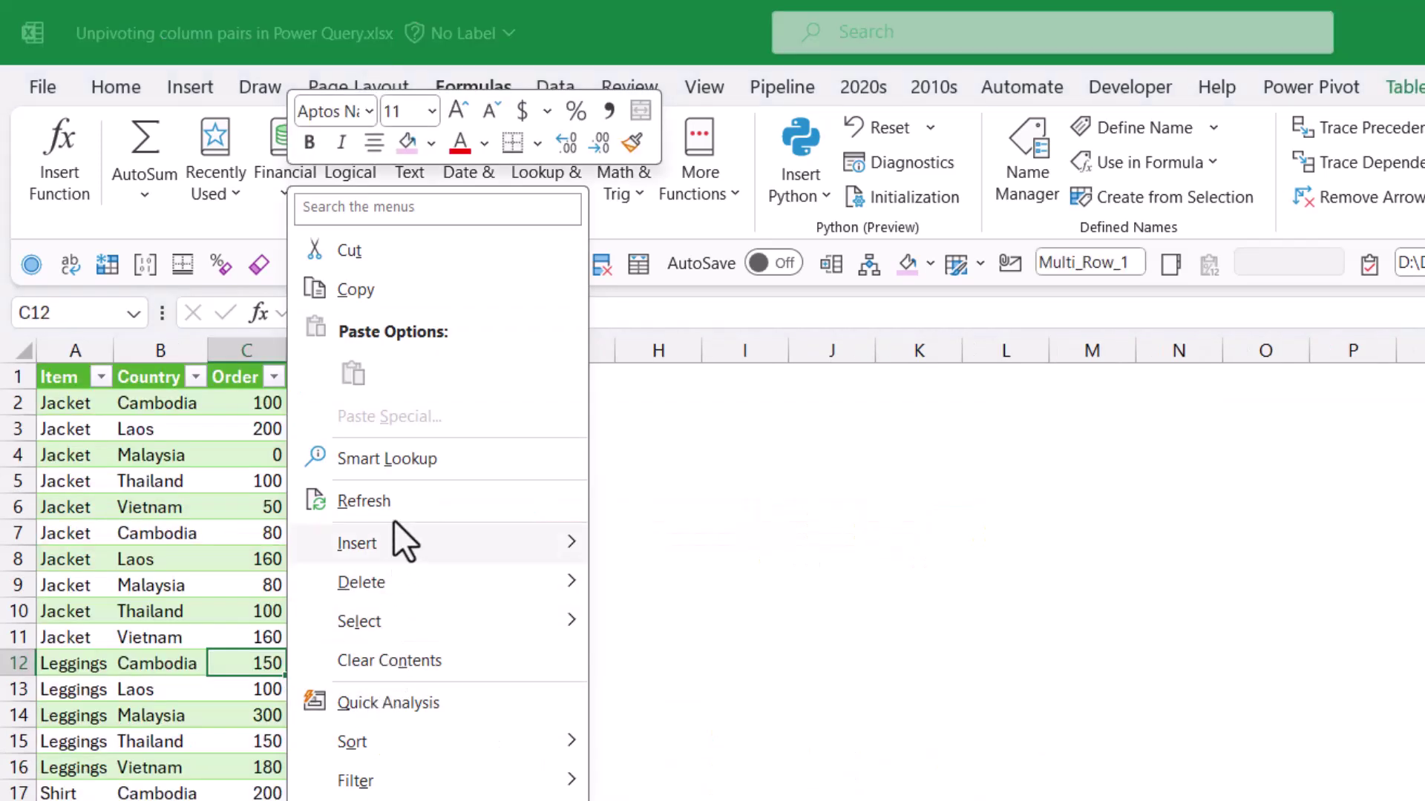
Refresh the Multi_Row output table to pick up the Vietnam and Thailand data.
left_click(382, 504)
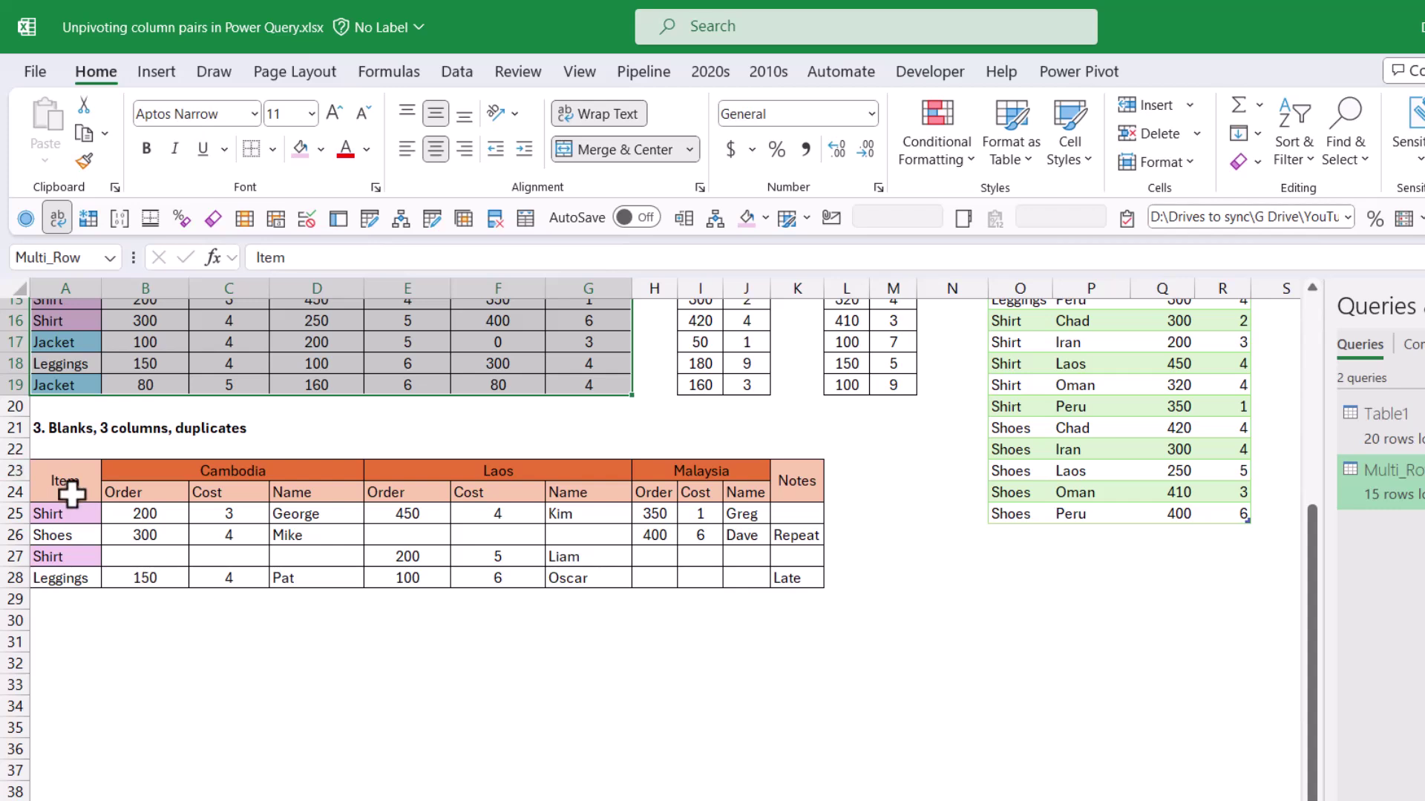
left_click_drag(68, 491, 792, 572)
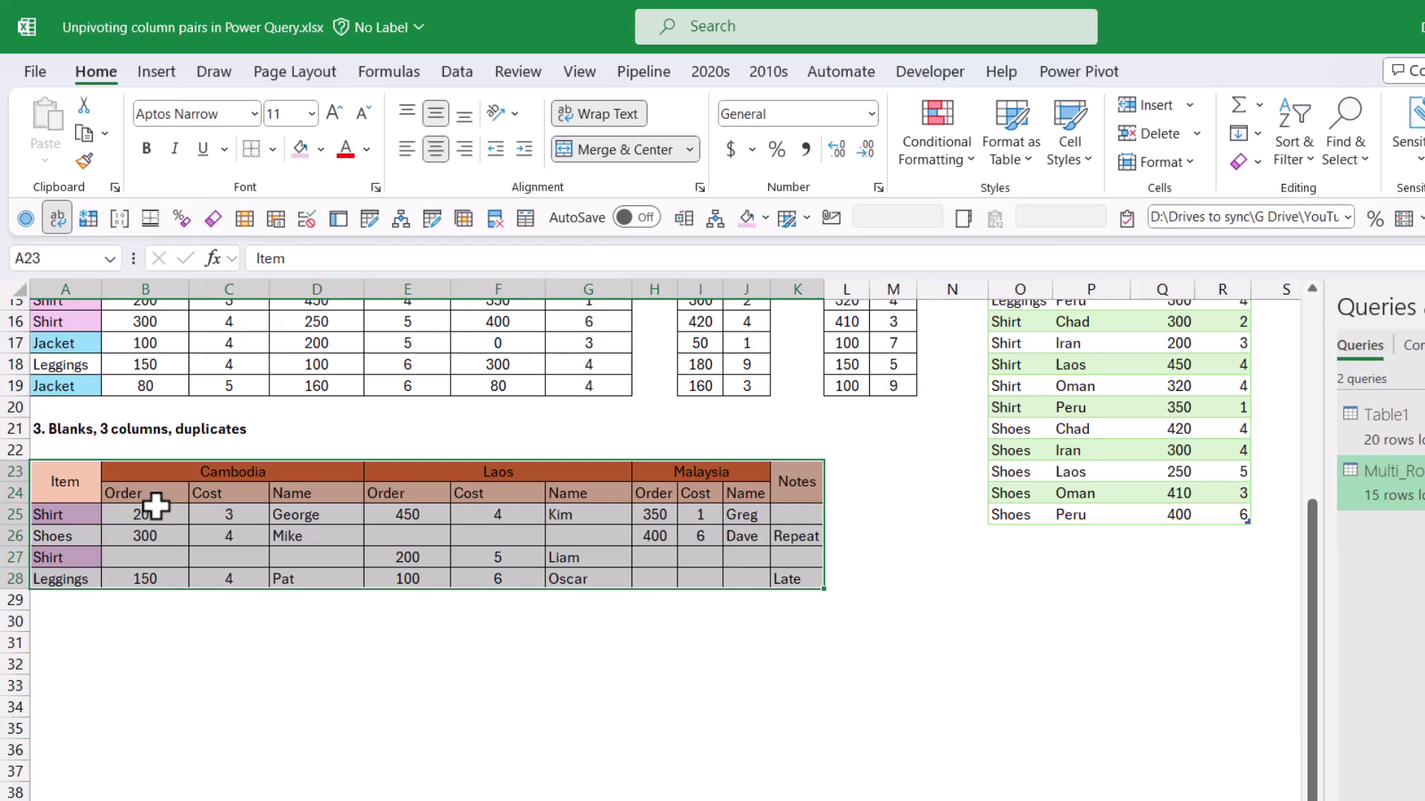
left_click_drag(155, 502, 330, 558)
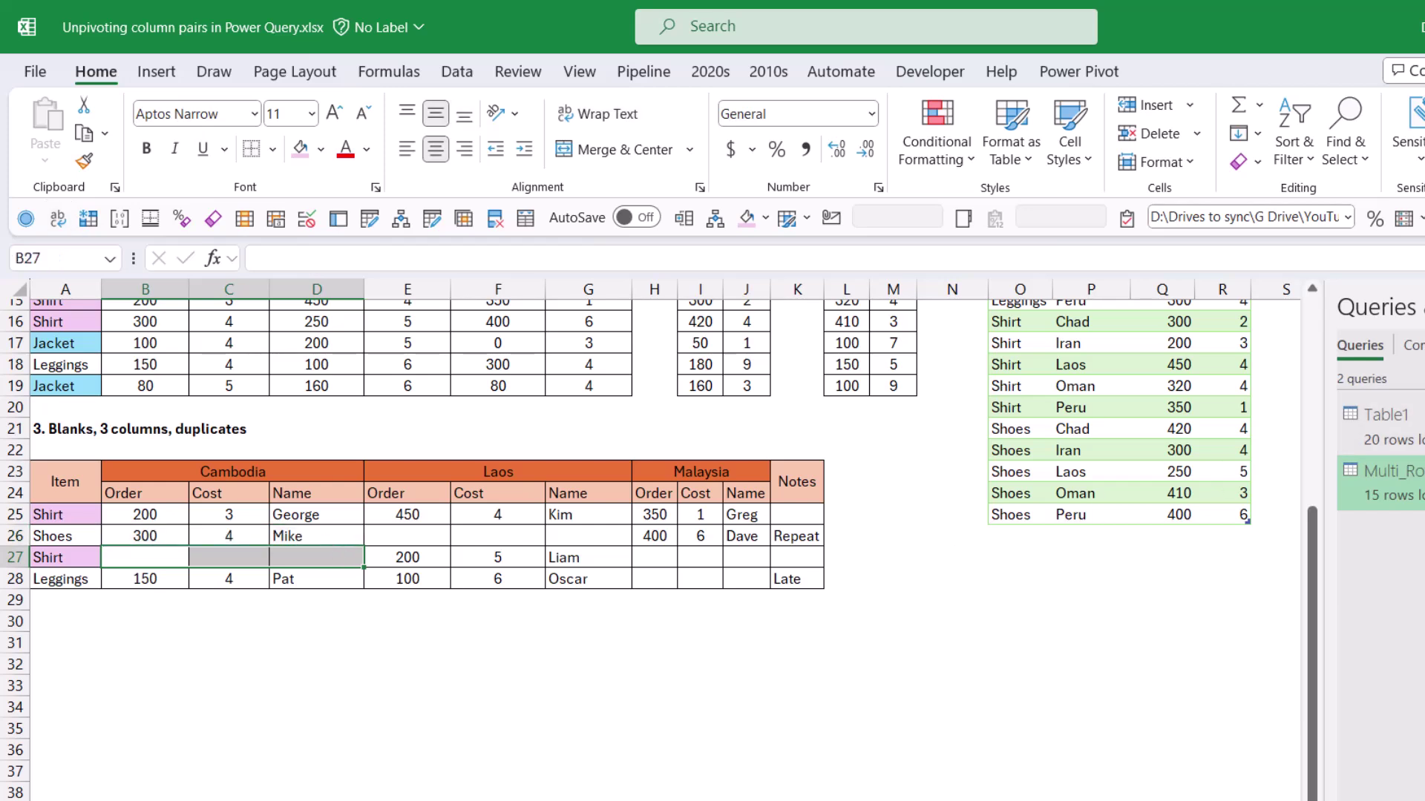
Name the three-column block A23:K28 'Complex_Data' in the Name Box.
left_click(74, 482)
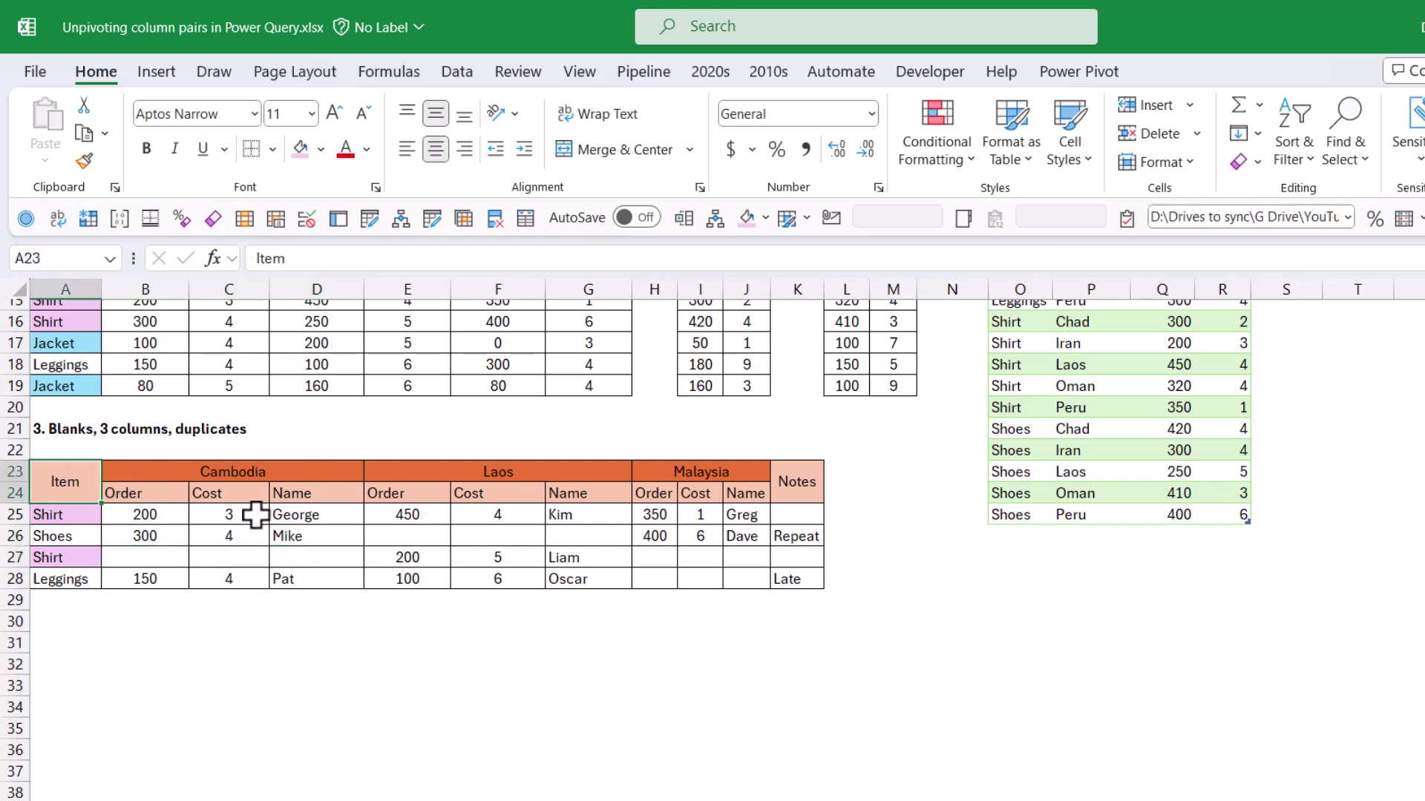
left_click_drag(255, 514, 786, 583)
left_click(57, 260)
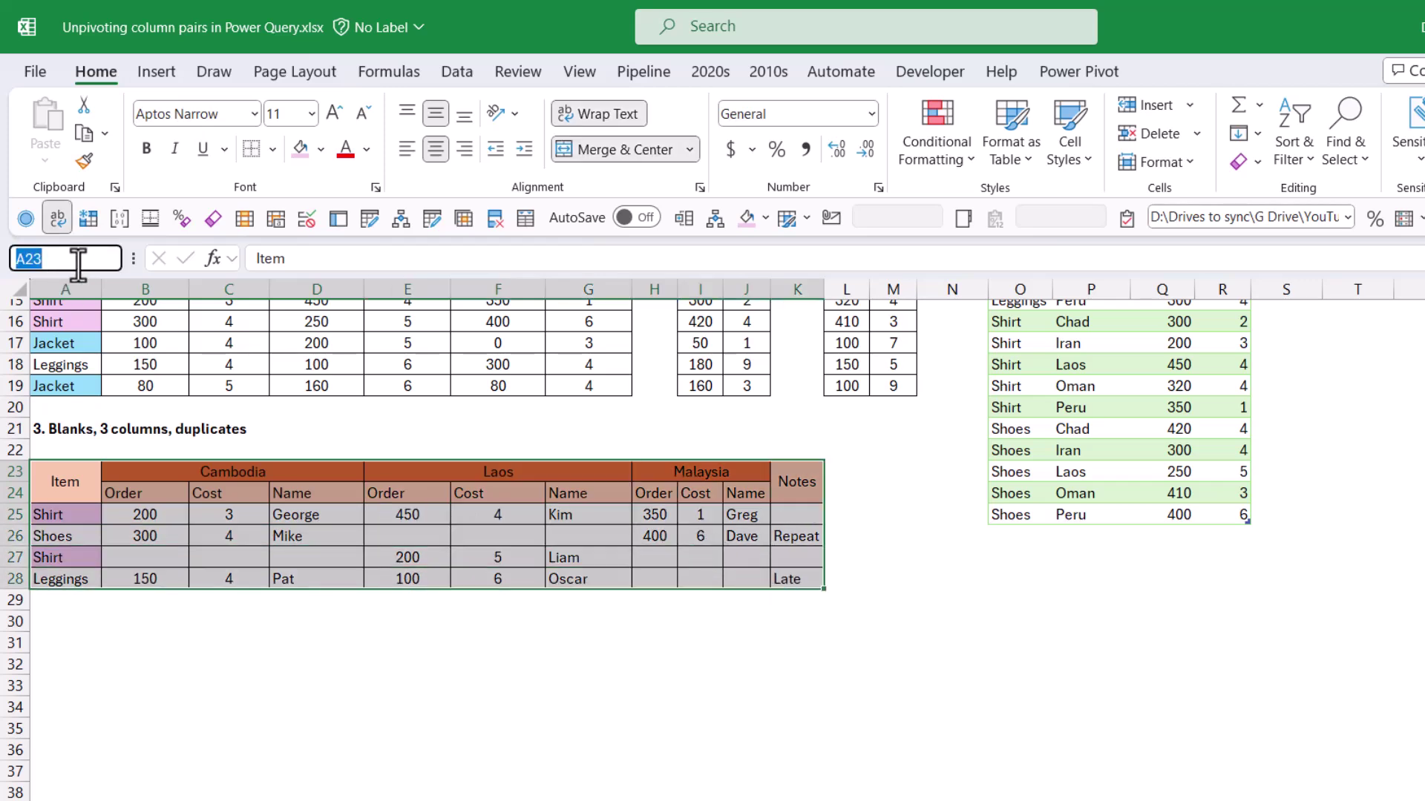
type("x_Data")
key("Return")
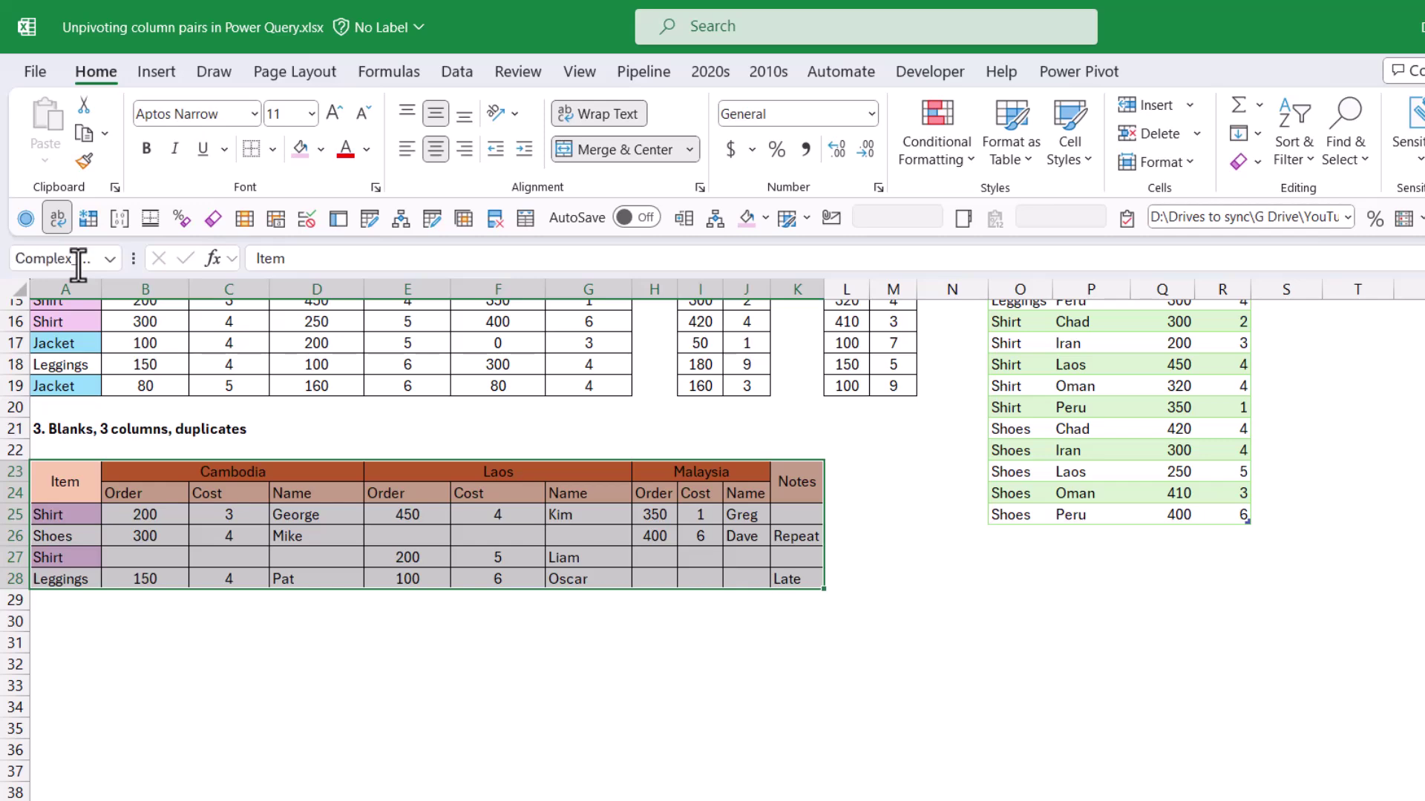
Load the Complex_Data range into Power Query and delete its Changed Type and Promoted Headers steps.
left_click(457, 71)
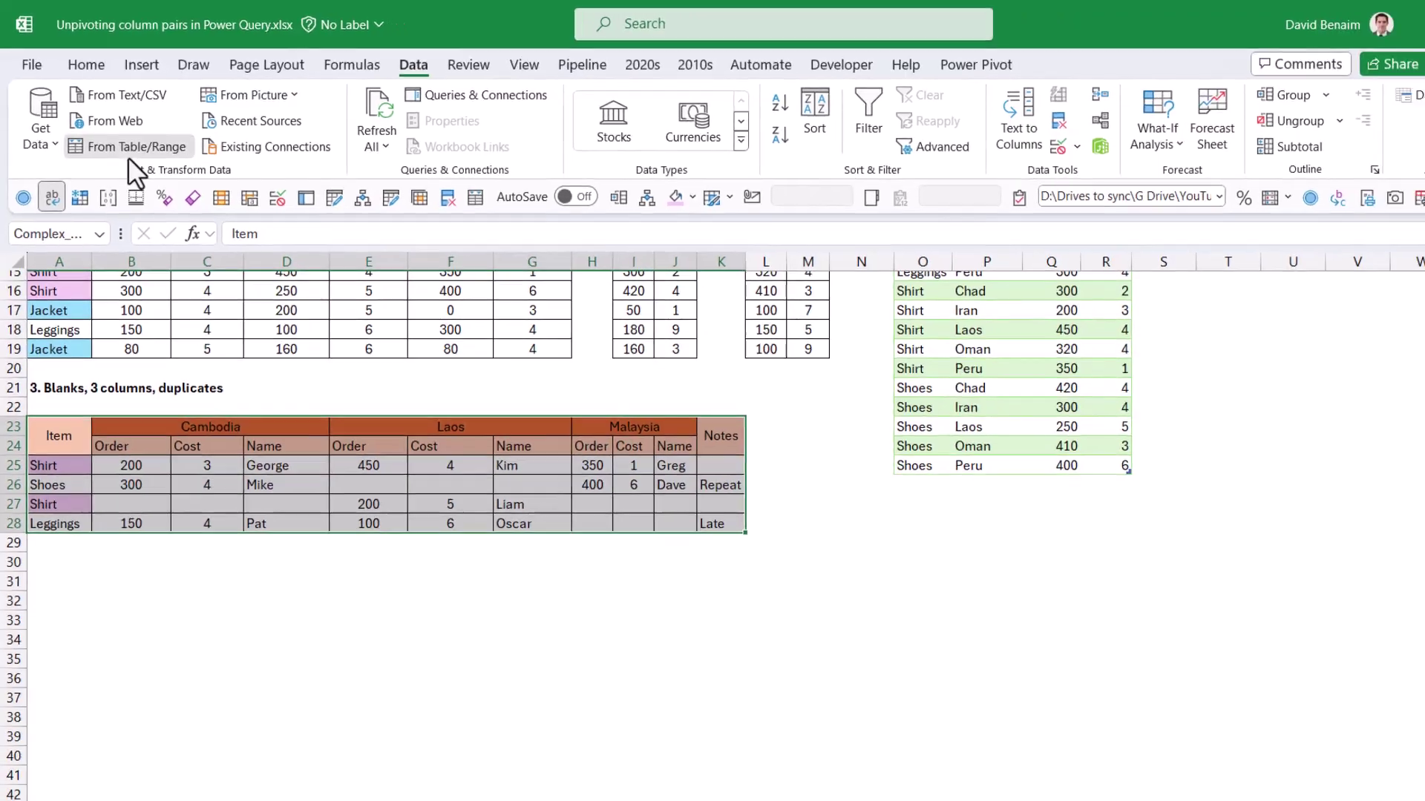
left_click(128, 152)
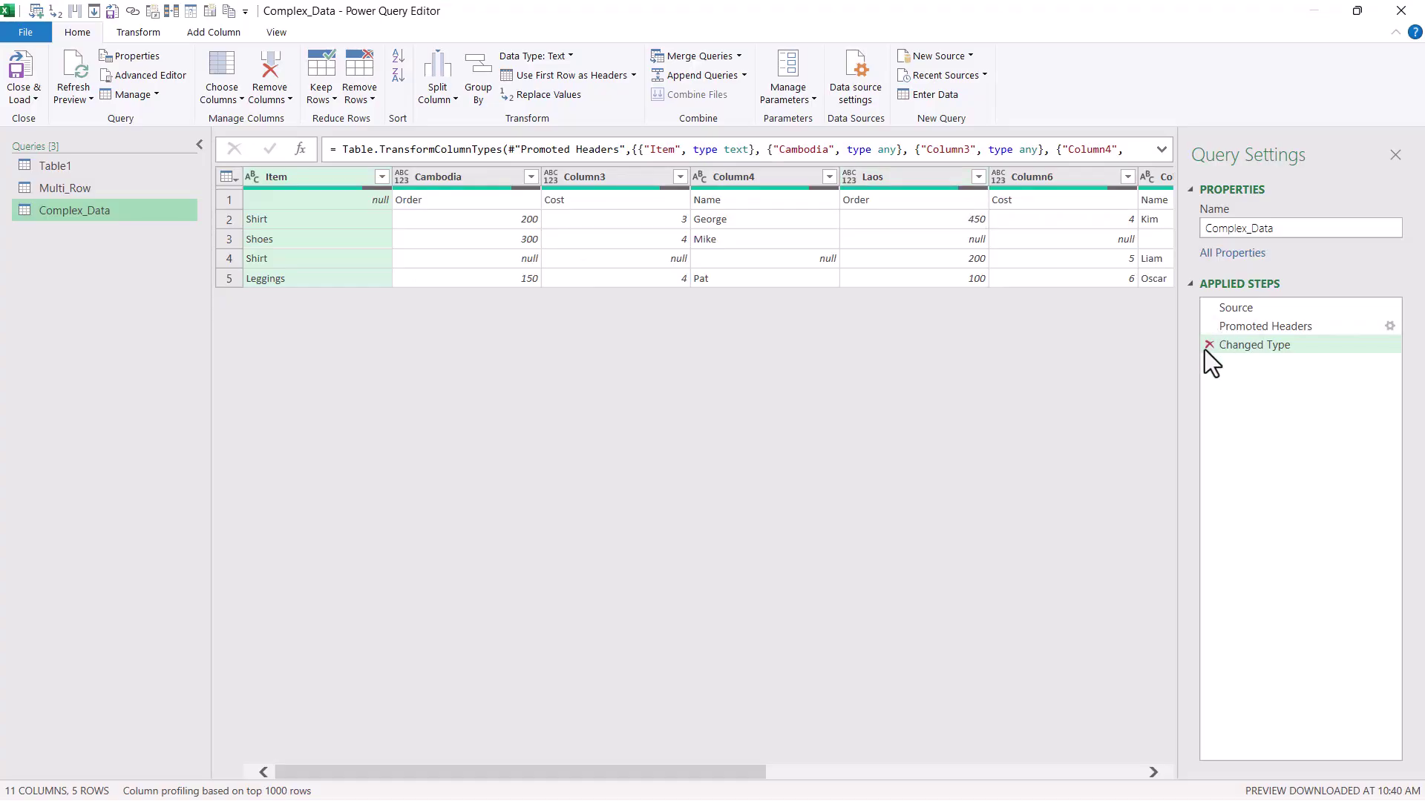
left_click(1208, 345)
left_click(1210, 326)
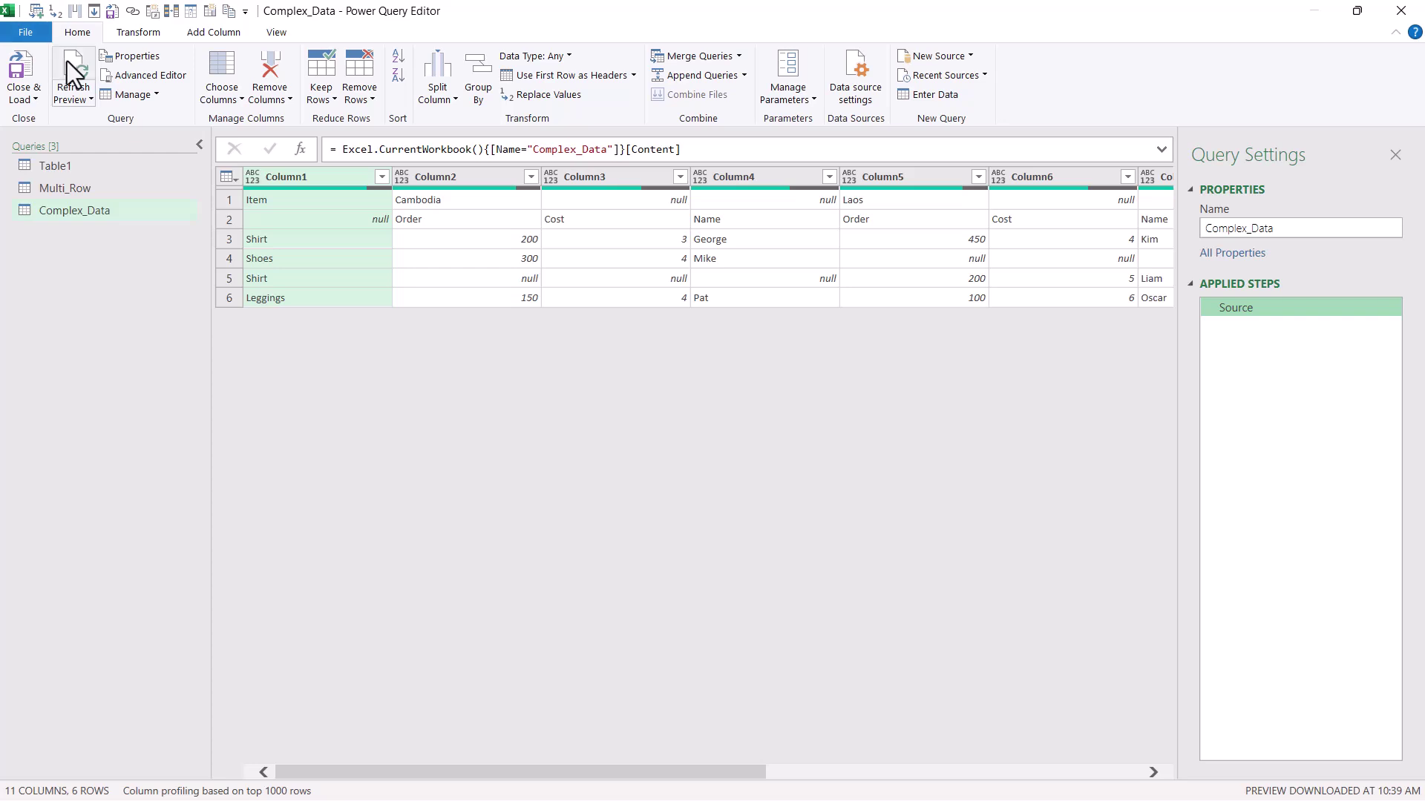
Look through the editor's options and settings list, then close it without changes.
left_click(21, 34)
mouse_move(98, 197)
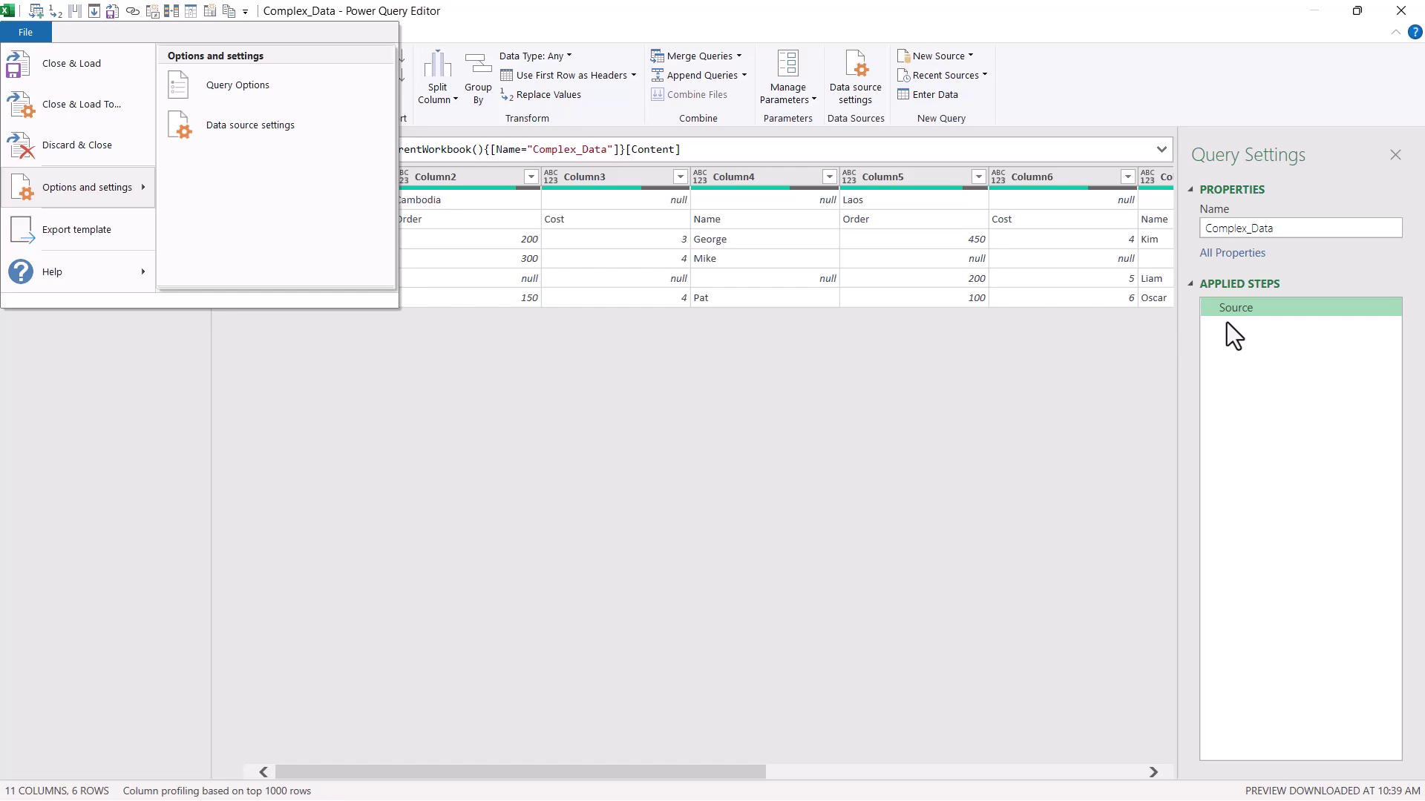
left_click(1117, 490)
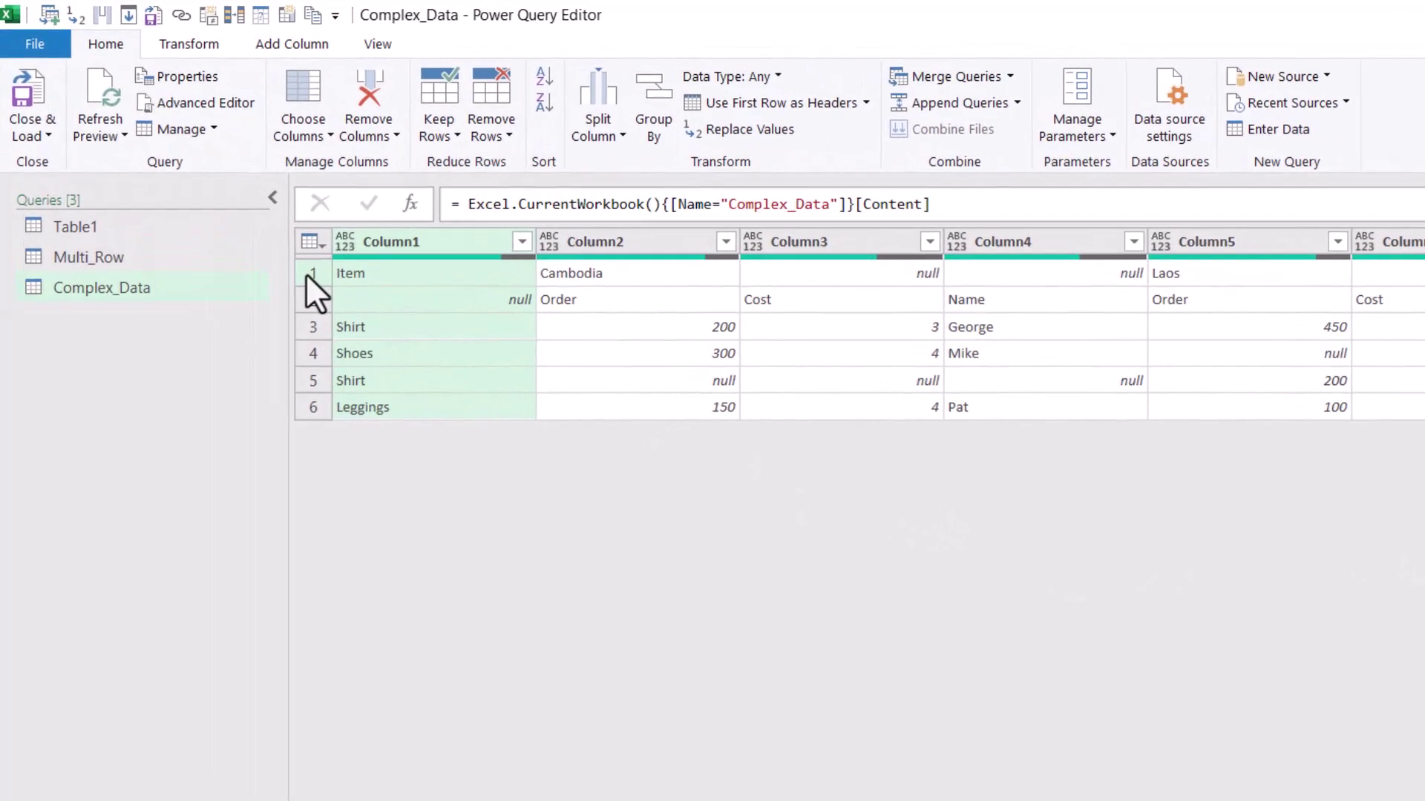
Transpose Complex_Data and fill the country names down in Column1.
left_click(181, 46)
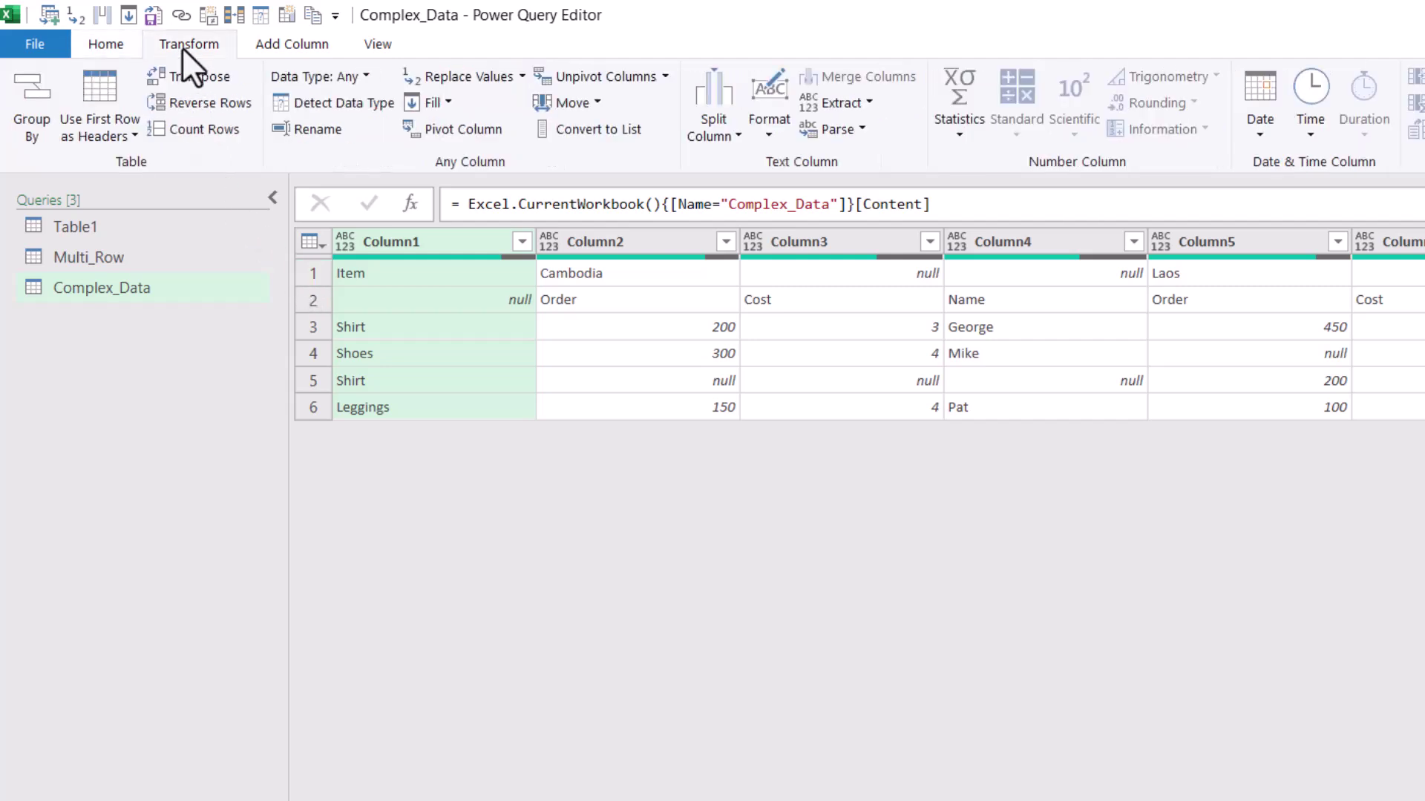
left_click(213, 80)
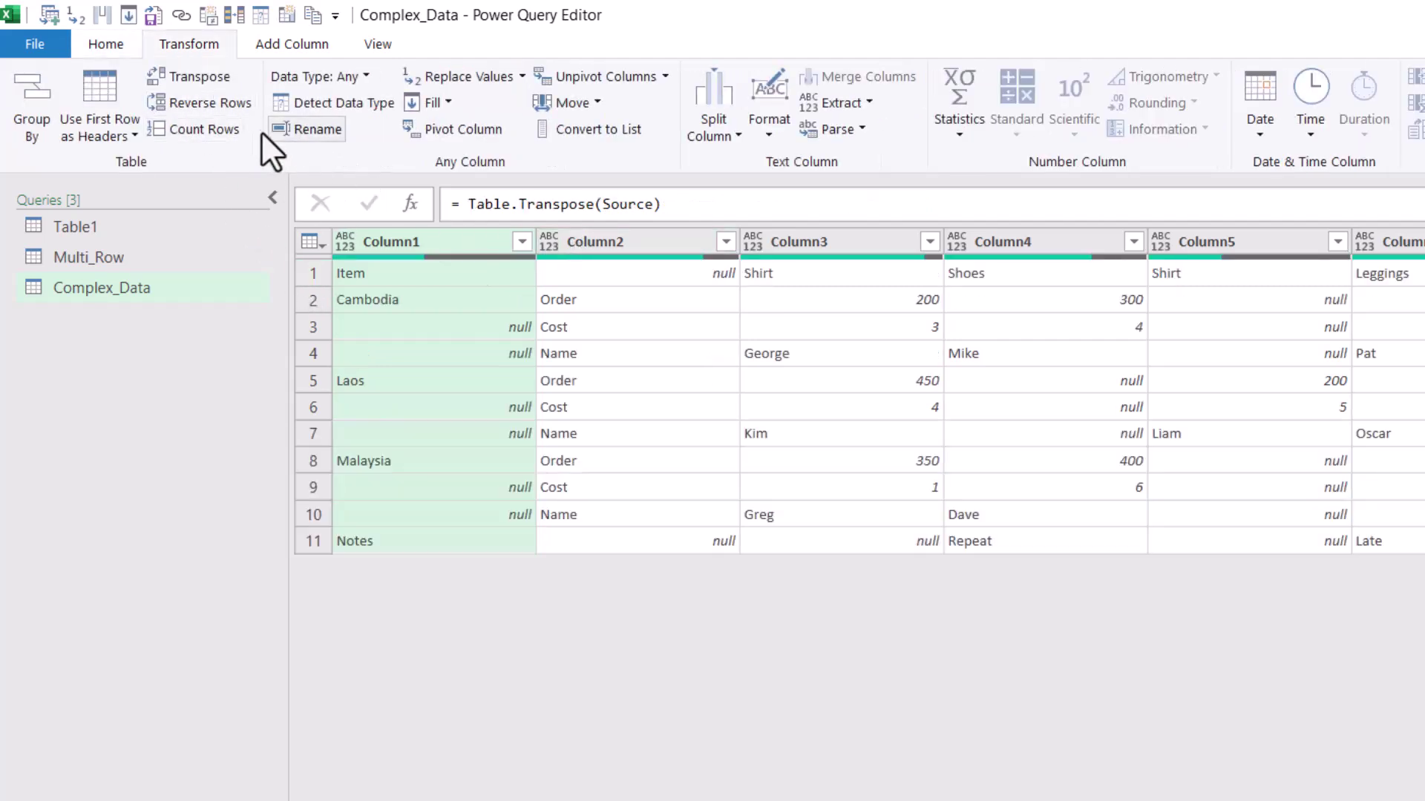
left_click(433, 102)
left_click(451, 132)
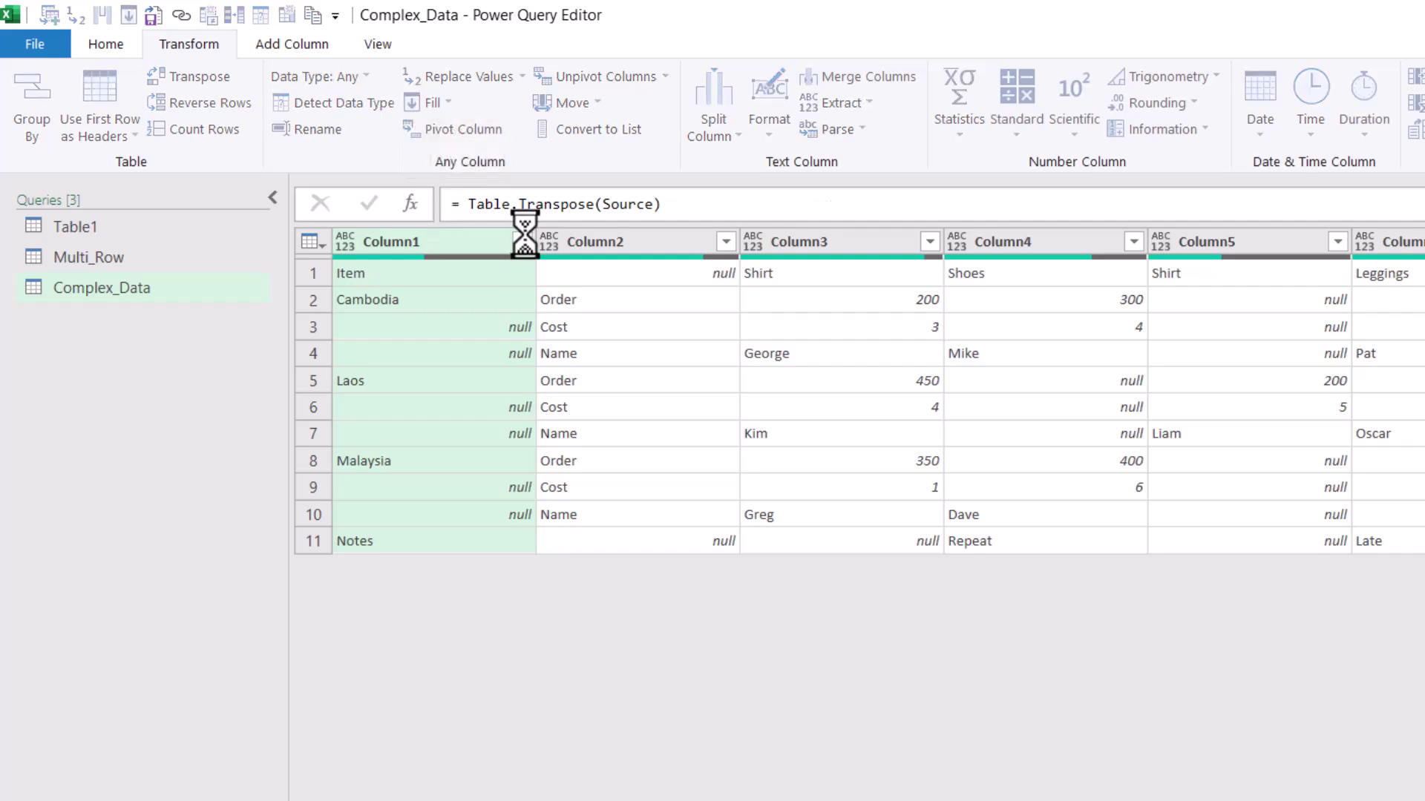
Merge Column1 and Column2 into a Merged column using the custom separator |.
left_click(598, 243, "ctrl")
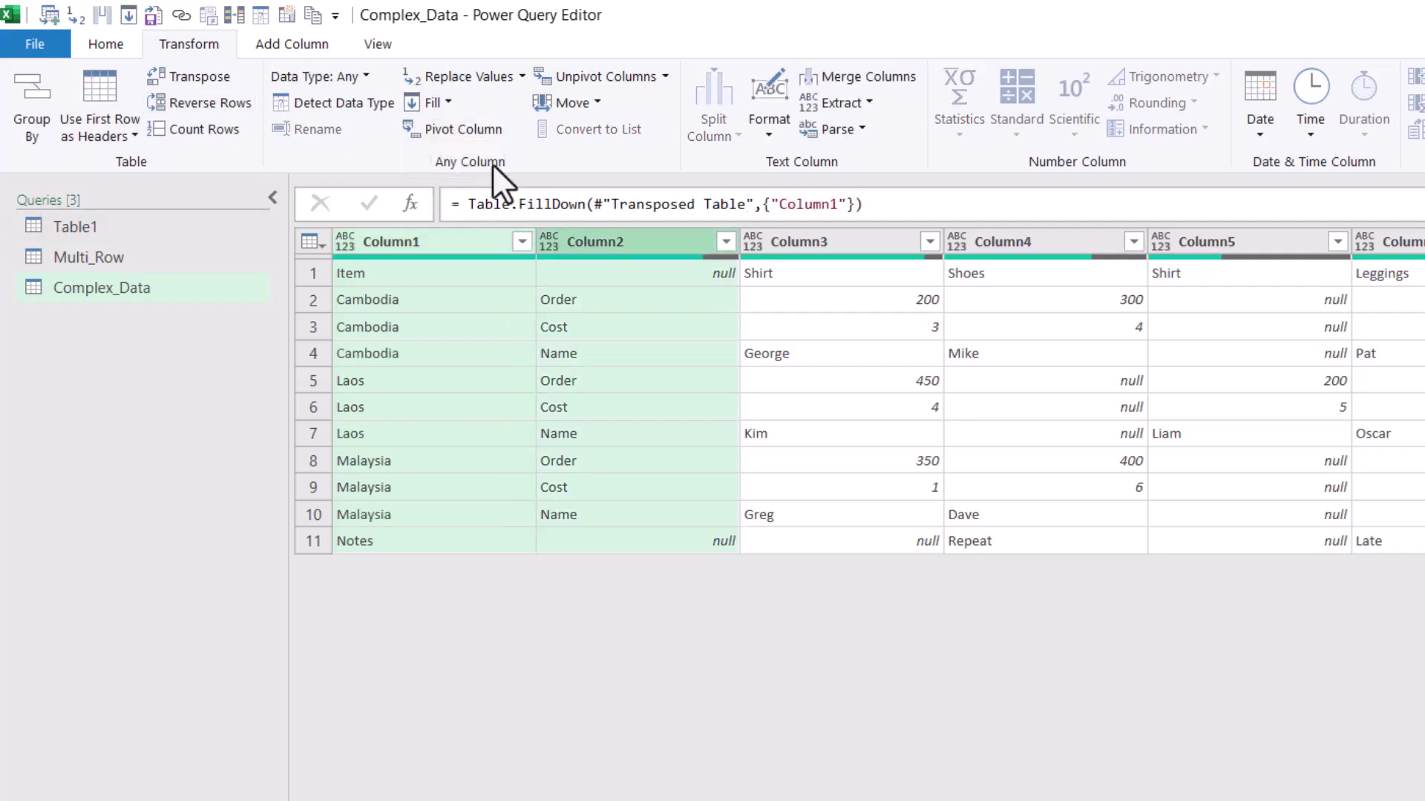
left_click(846, 77)
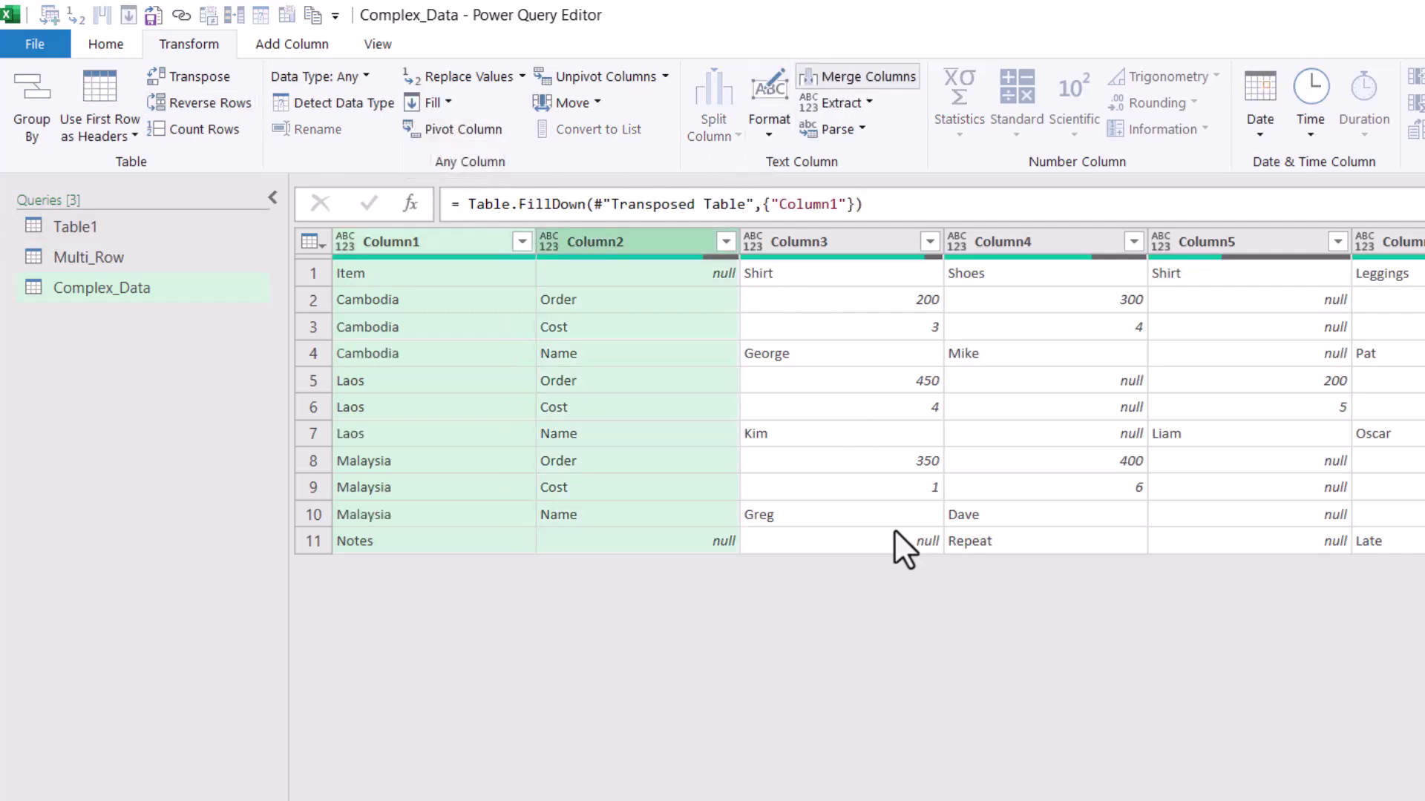
left_click(818, 537)
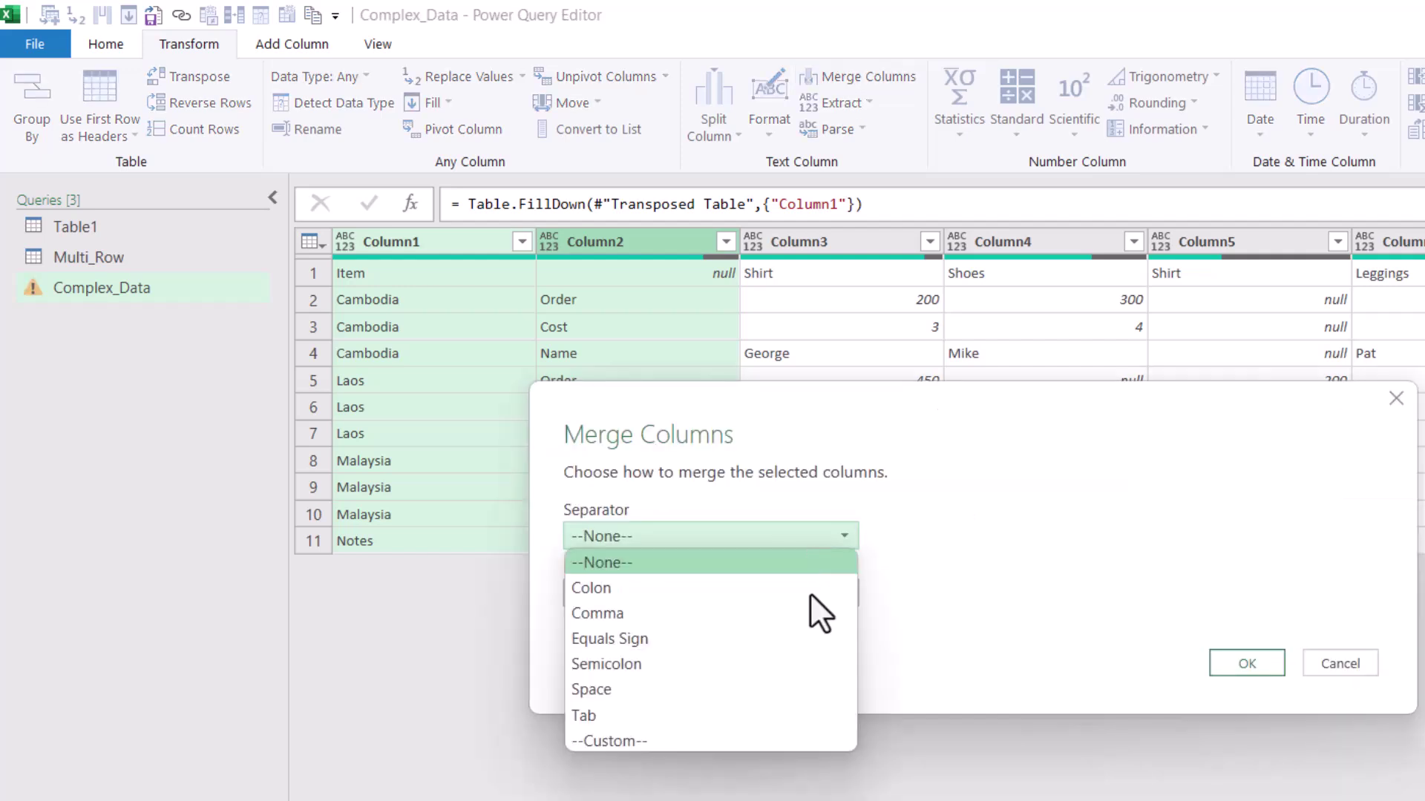
left_click(779, 737)
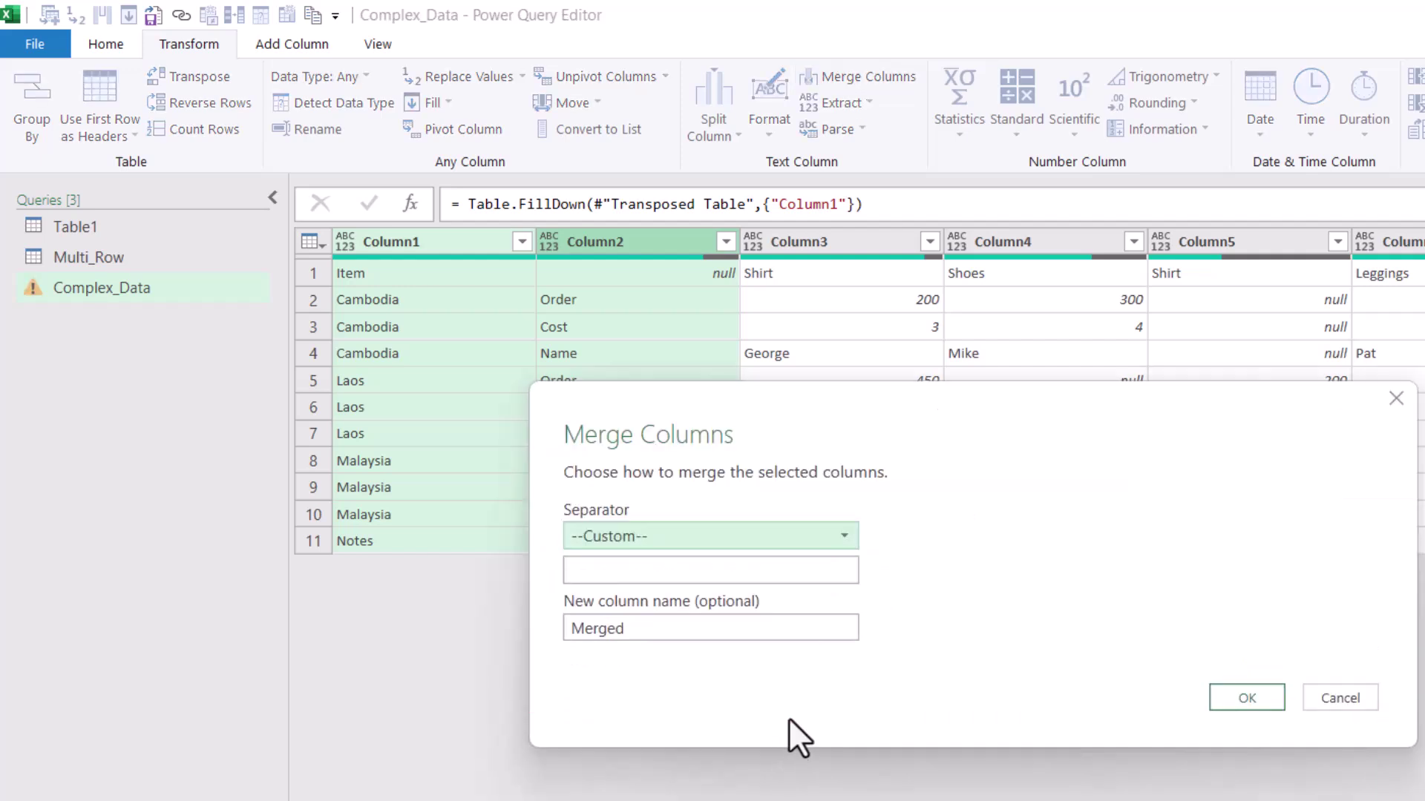
left_click(856, 562)
type("|")
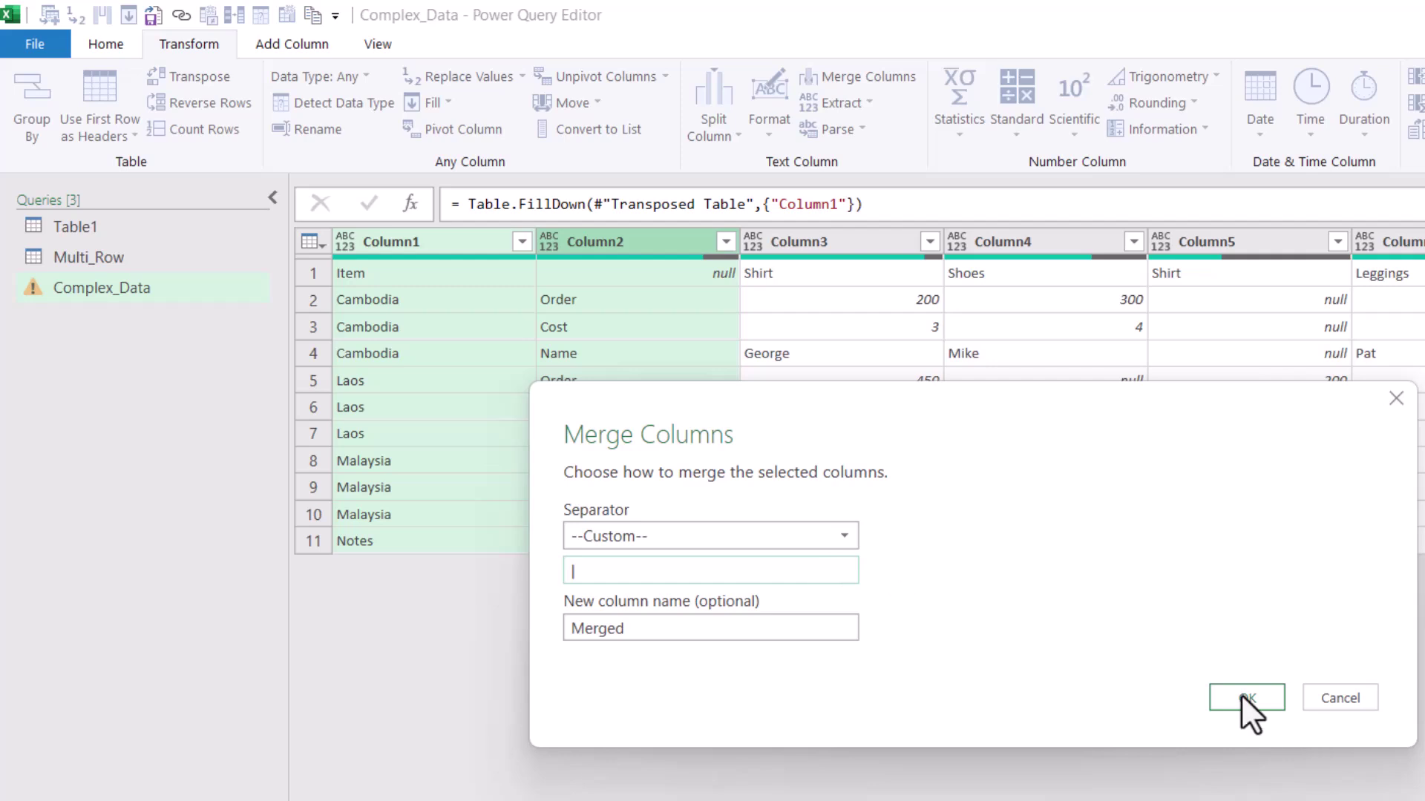
left_click(1243, 698)
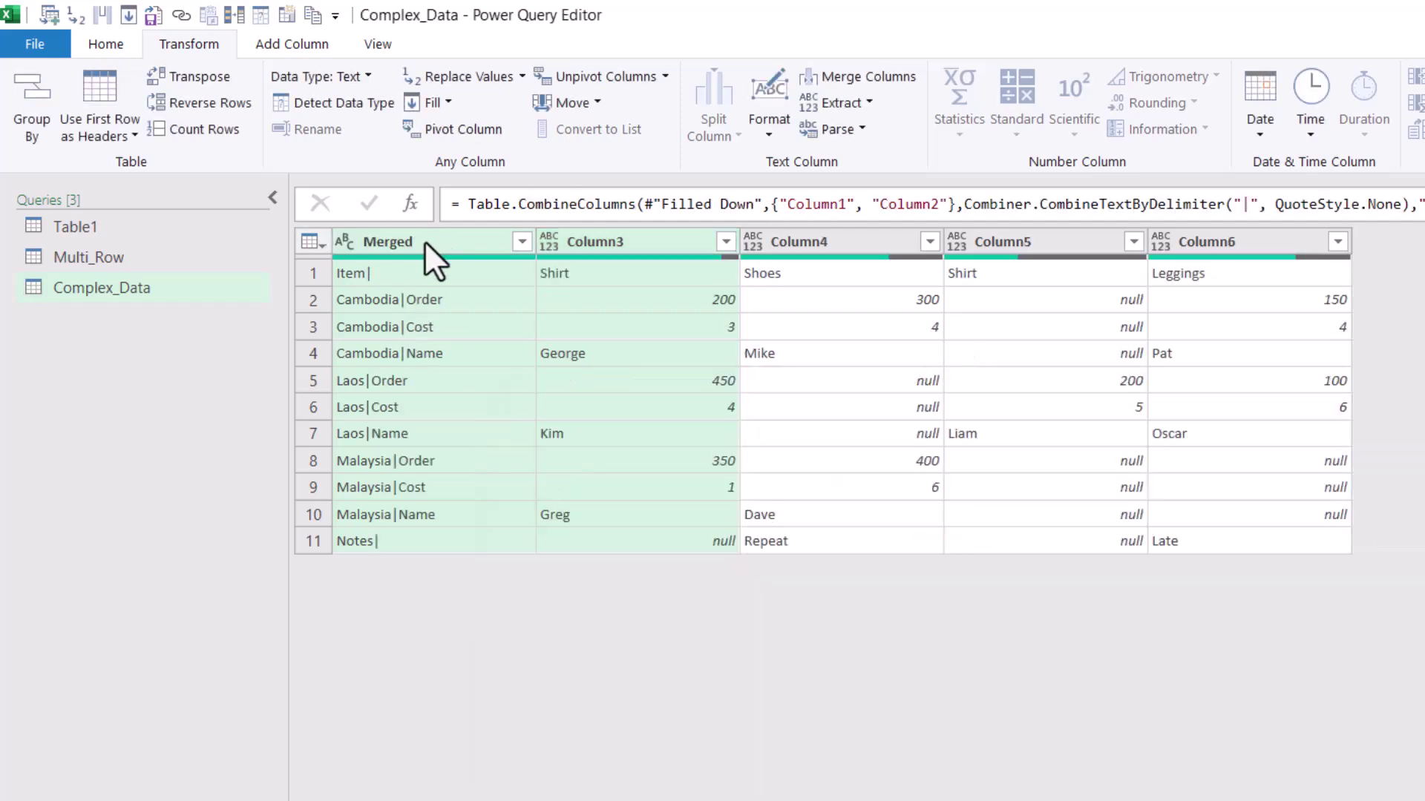
Transpose the table back, promote the first row to headers, and compare the two Shirt entries.
left_click(212, 71)
left_click(108, 81)
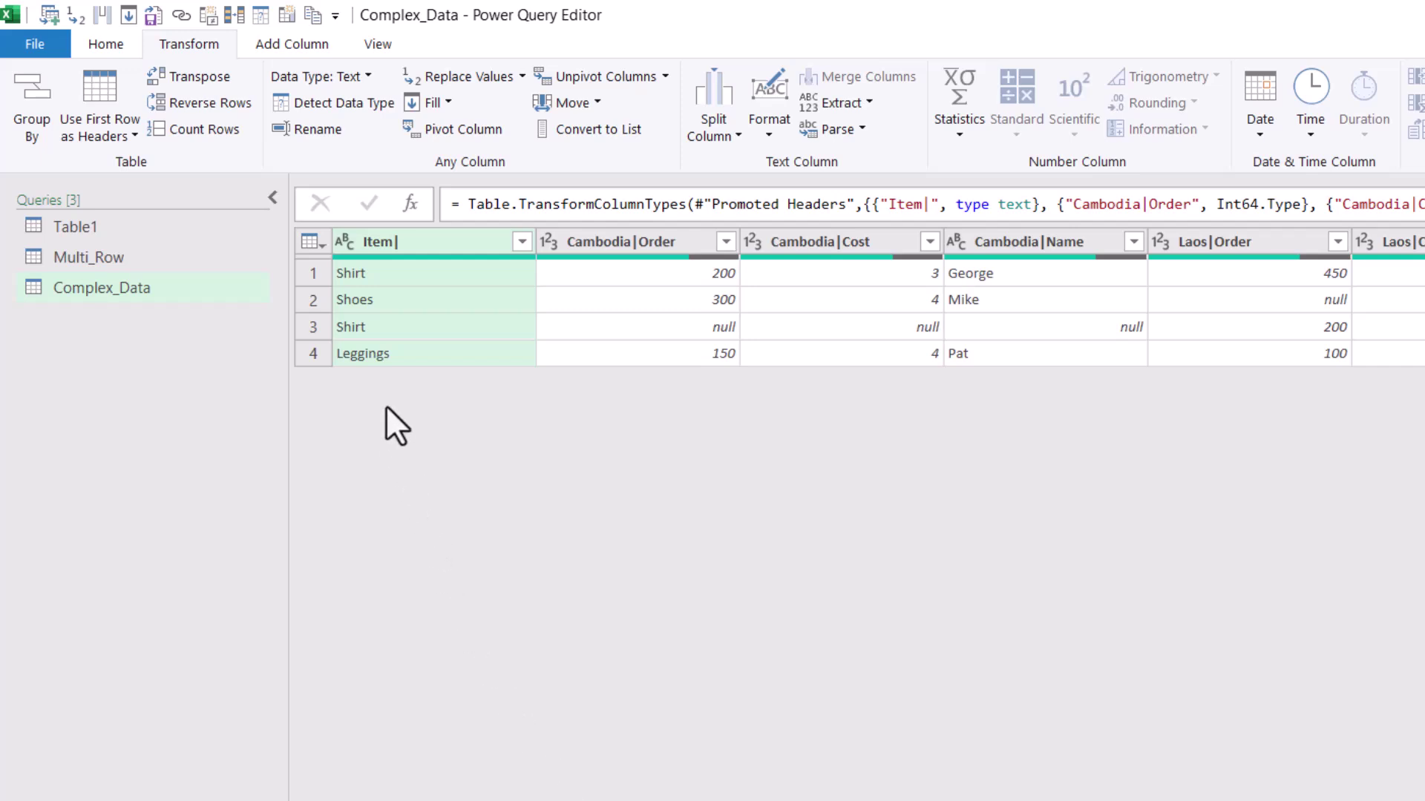
left_click(400, 277)
left_click(411, 328)
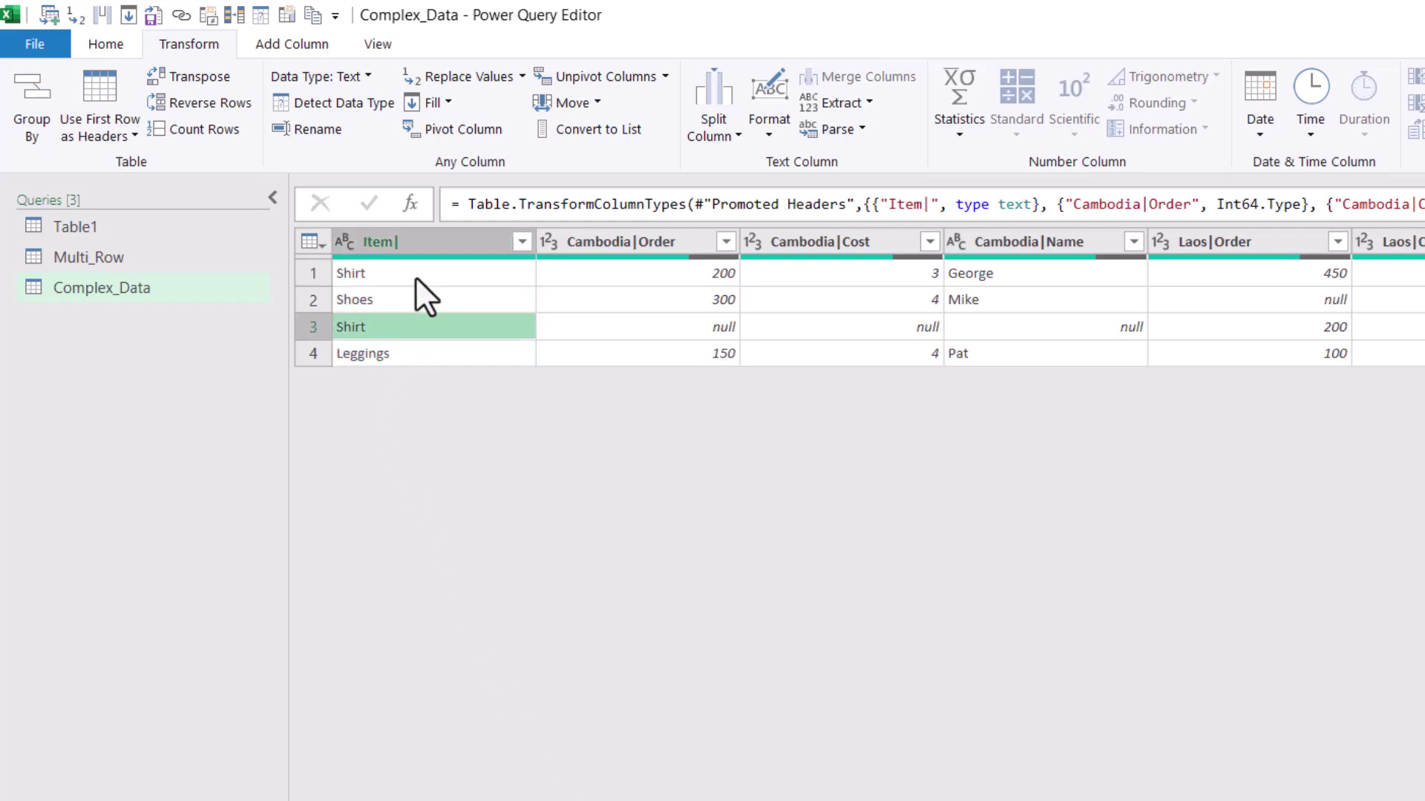
left_click(416, 276)
left_click(431, 328)
left_click(378, 279)
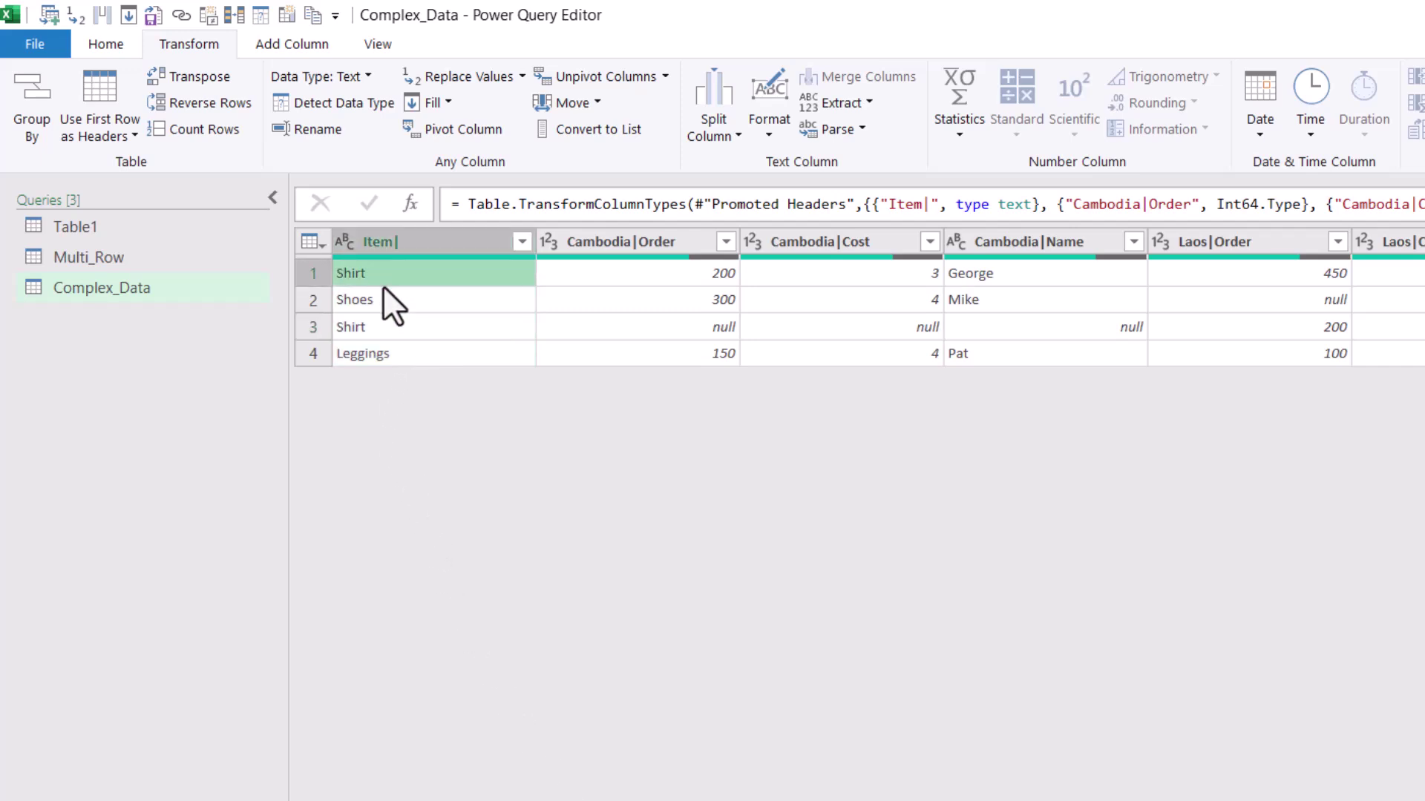
left_click(400, 325)
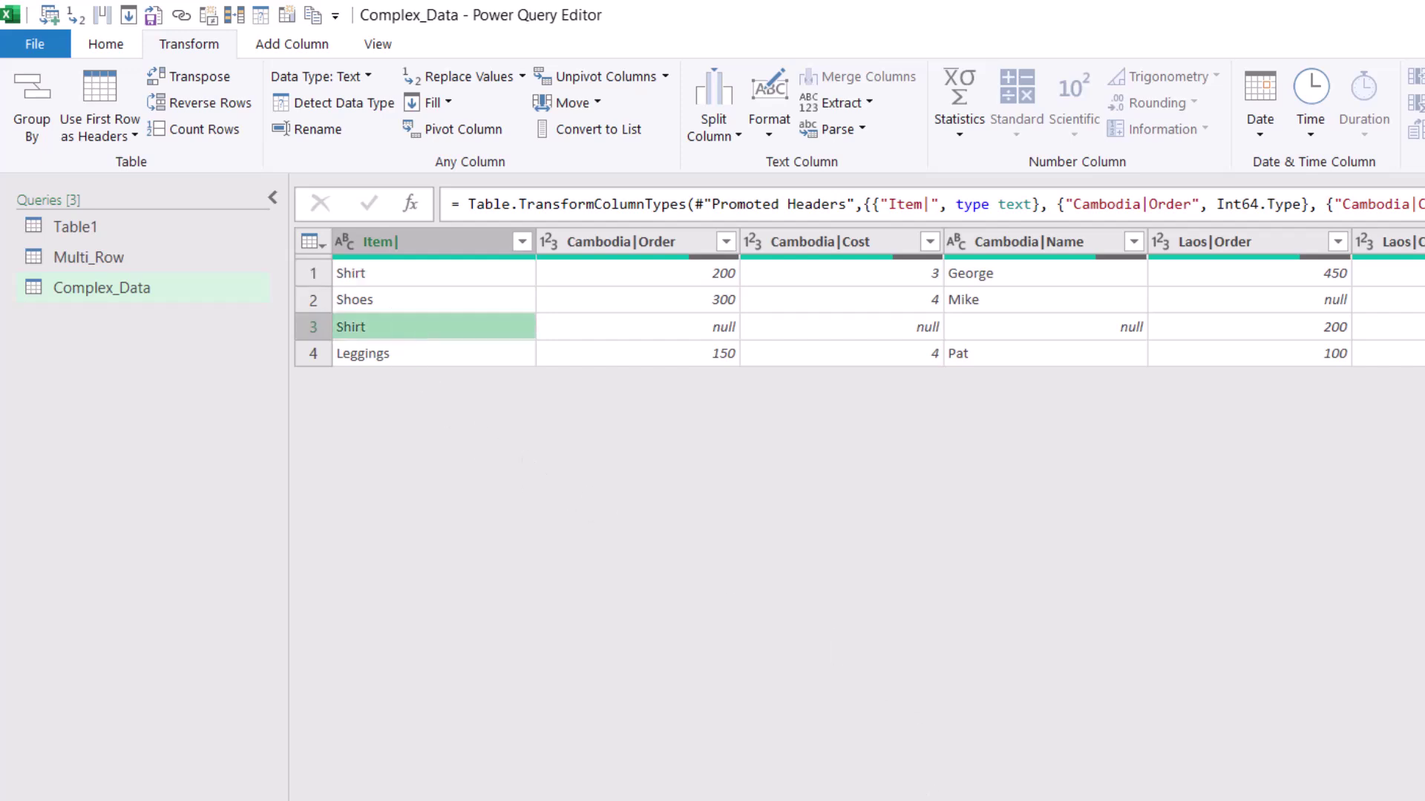
Select the Item| and Notes| columns together.
scroll(853, 312, "right", 5)
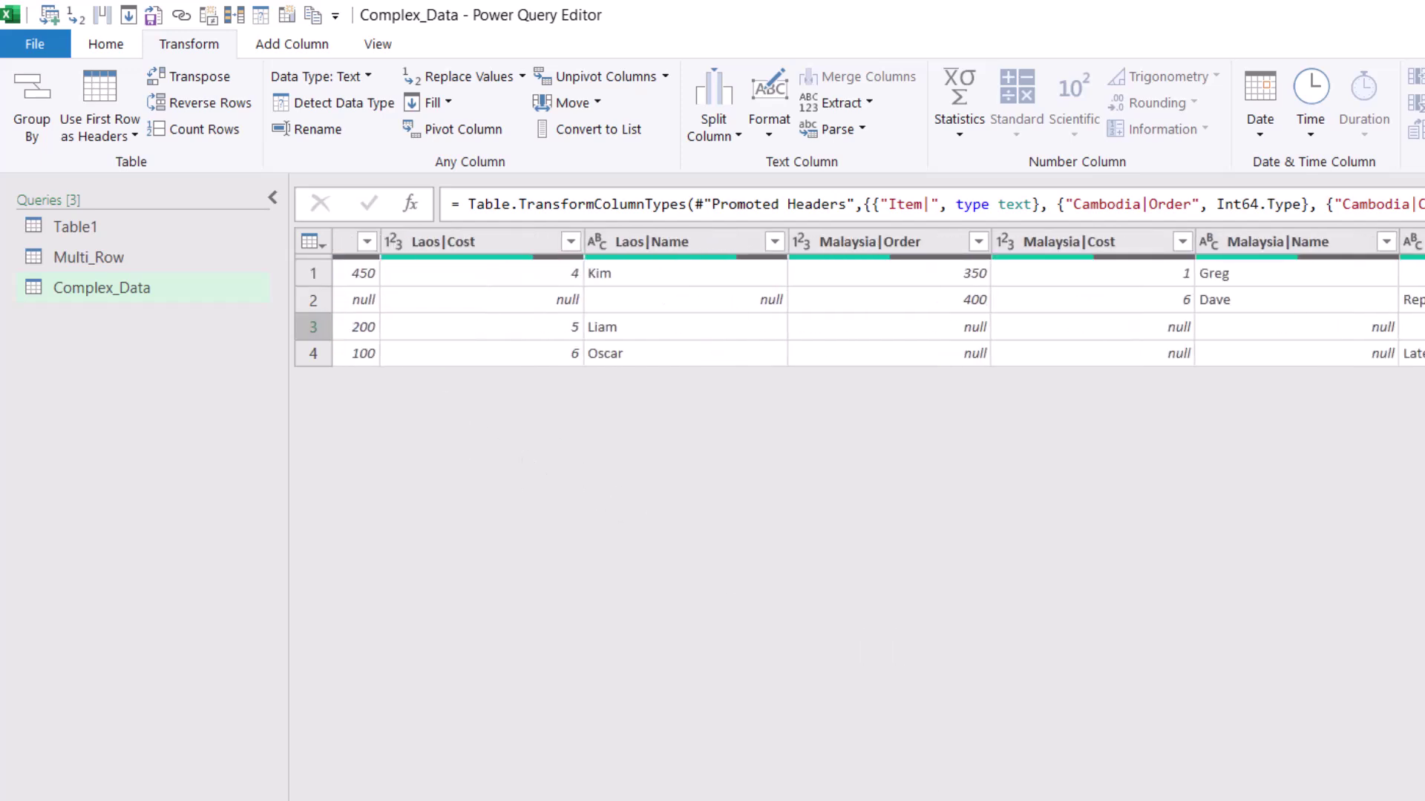
scroll(853, 311, "left", 5)
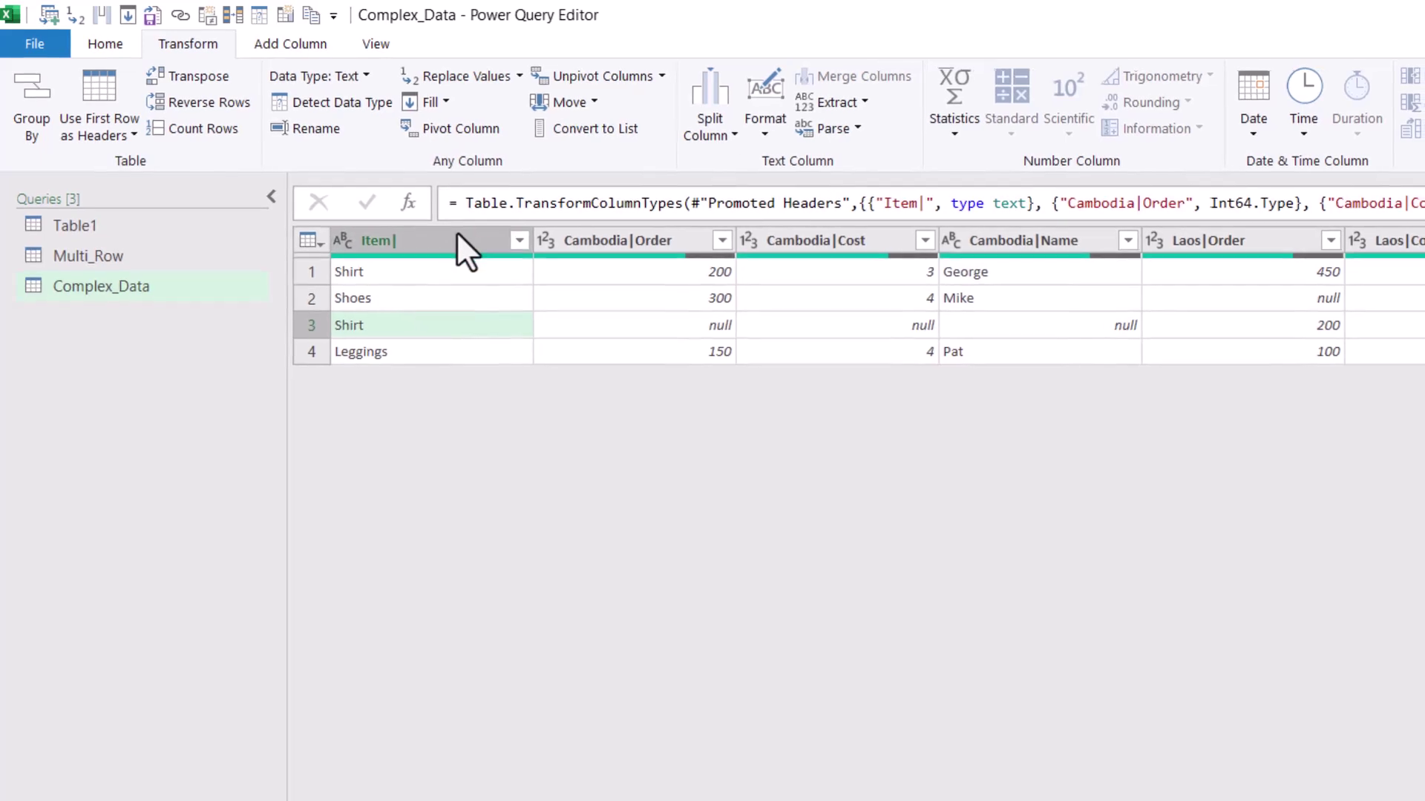
left_click(460, 241)
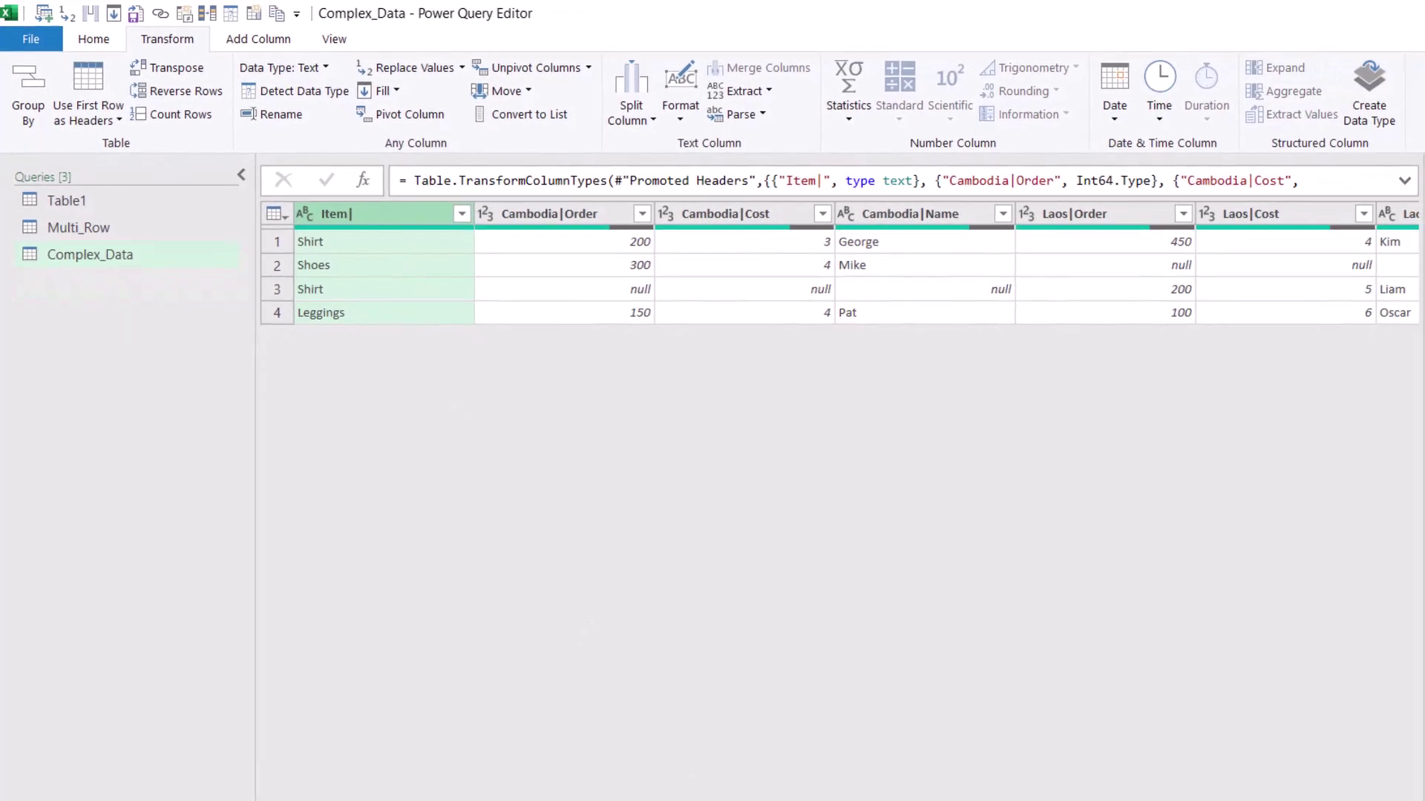
scroll(853, 268, "right", 5)
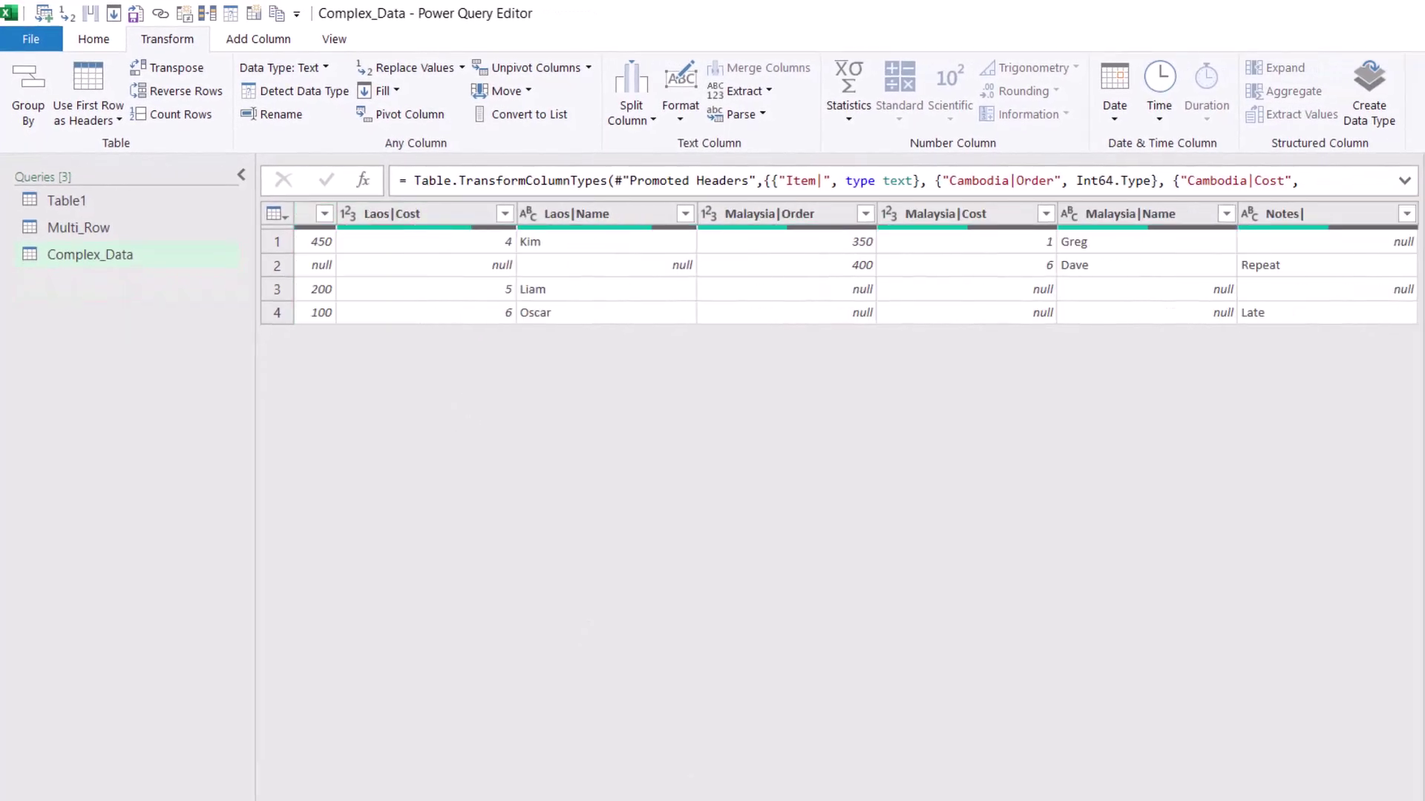
left_click(1325, 214, "ctrl")
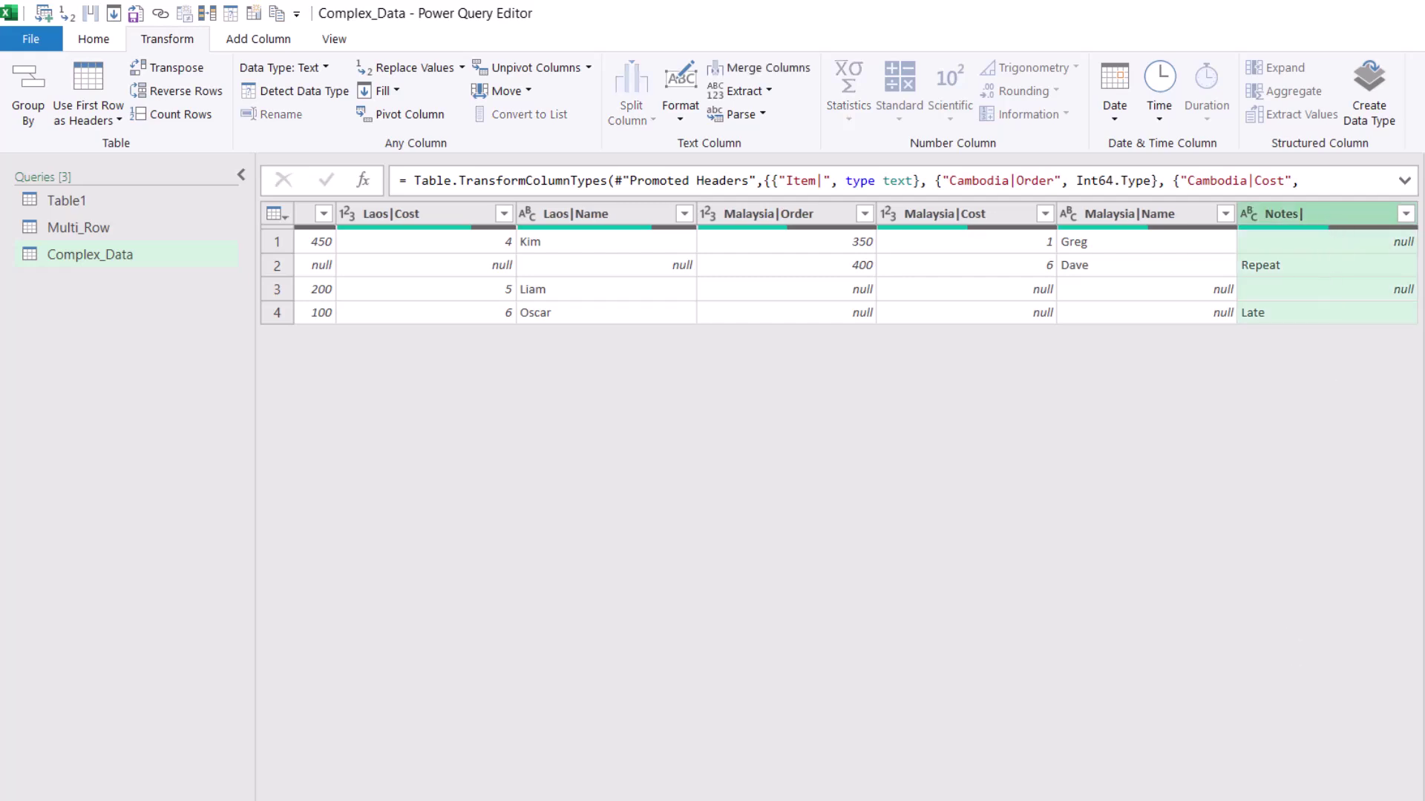
scroll(839, 267, "left", 5)
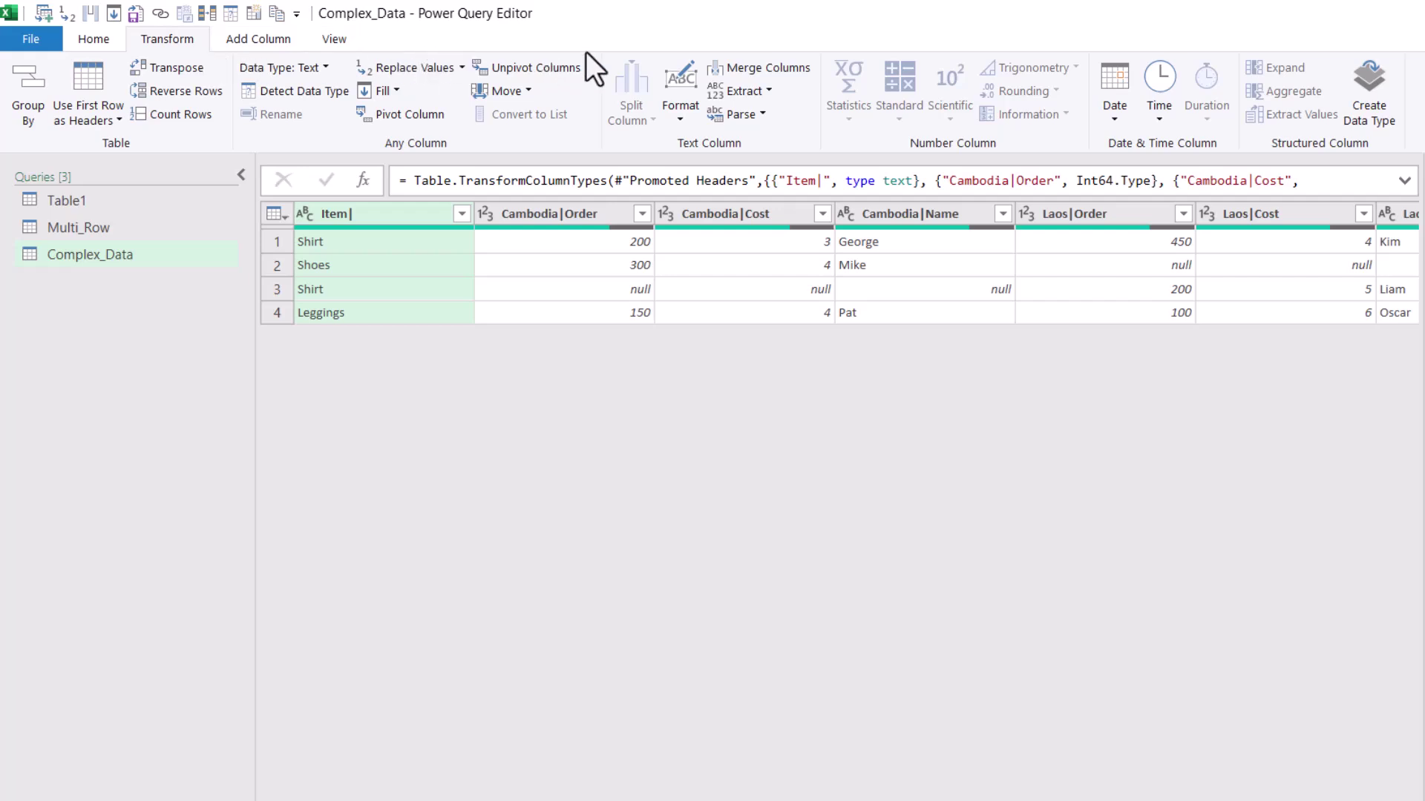
Unpivot all columns except Item and Notes, then review the Cambodia|Order to Malaysia|Name labels.
left_click(584, 71)
left_click(593, 116)
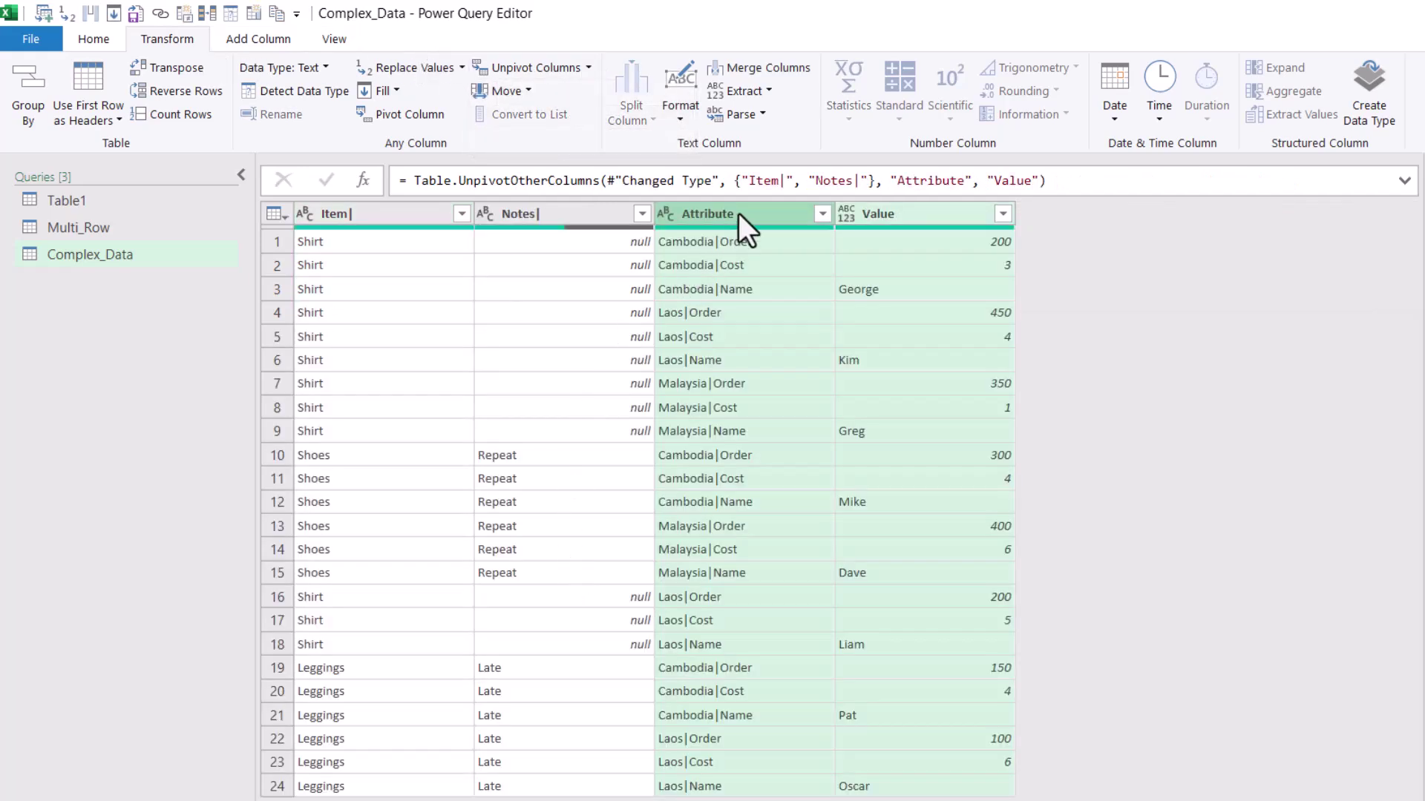
left_click(738, 212)
left_click(742, 244)
left_click(753, 267)
left_click(761, 288)
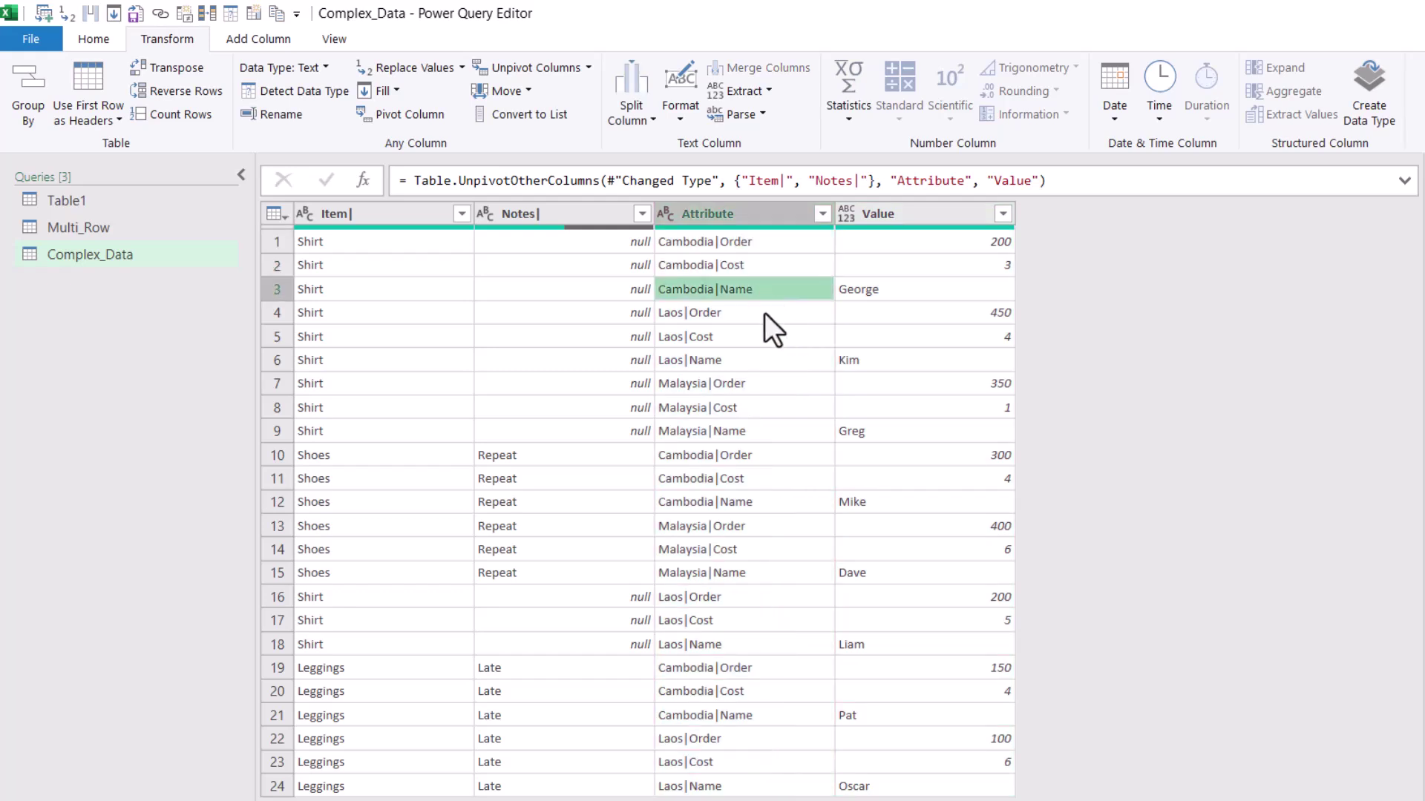
left_click(764, 313)
left_click(764, 338)
left_click(764, 363)
left_click(766, 389)
left_click(768, 406)
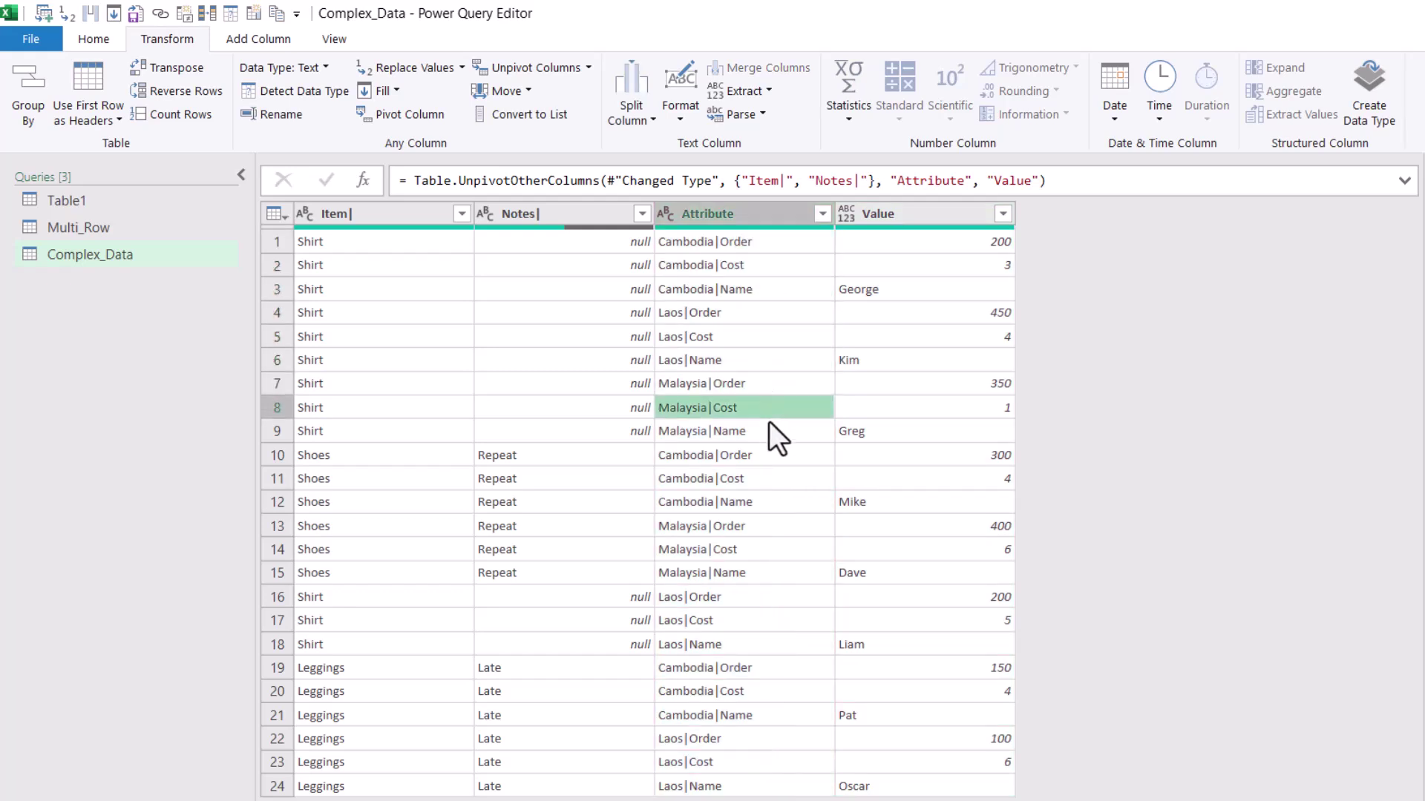
left_click(769, 424)
left_click(720, 213)
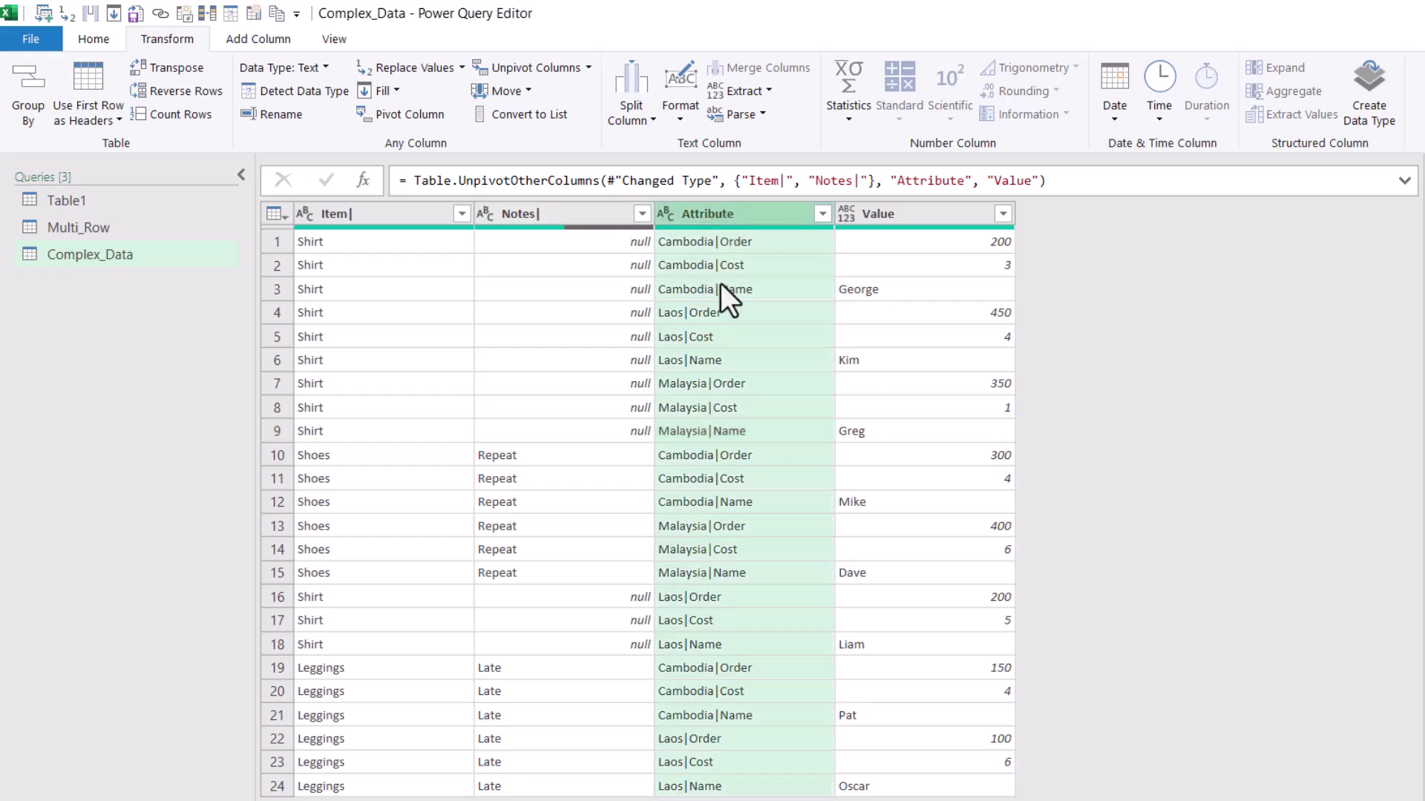
Split the Attribute column at each | delimiter.
left_click(631, 101)
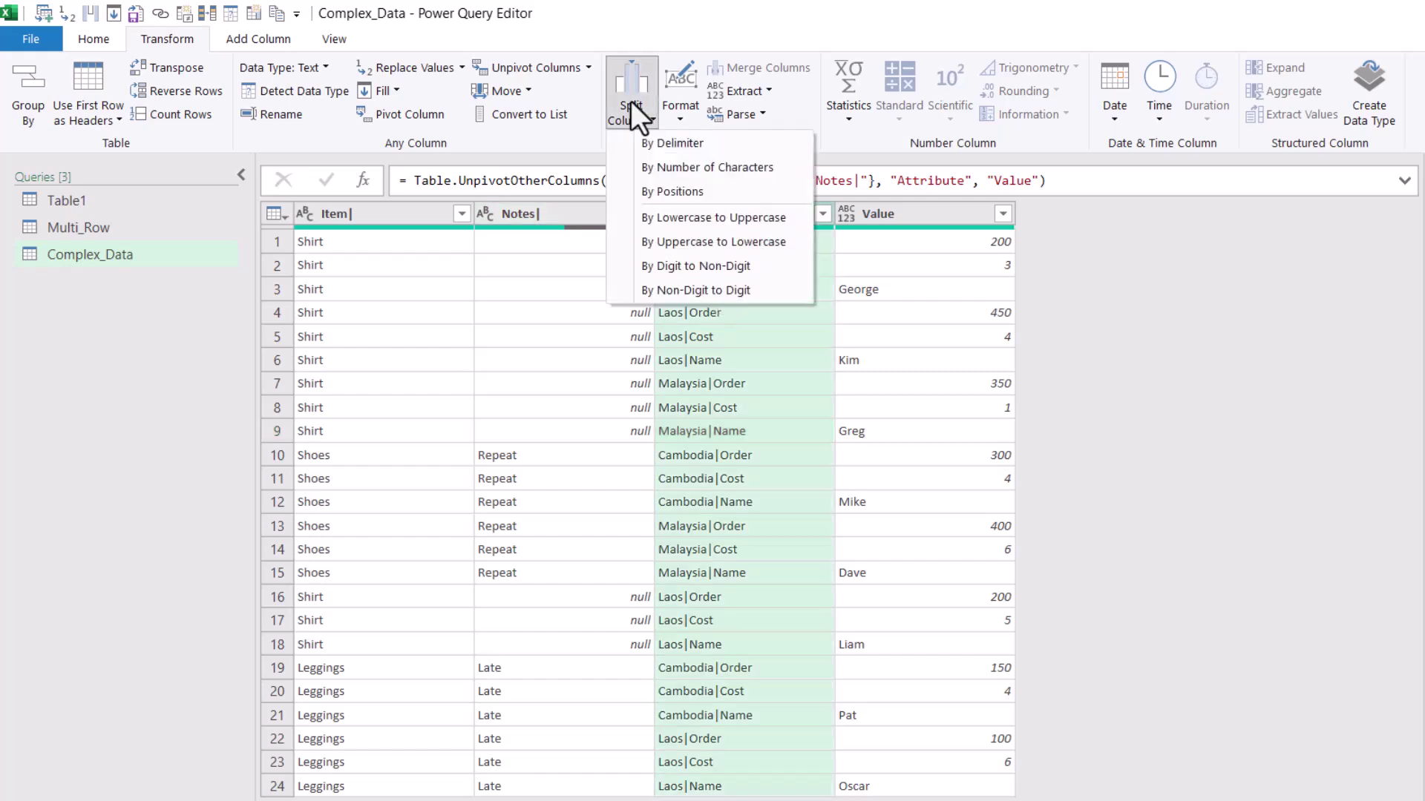
left_click(683, 145)
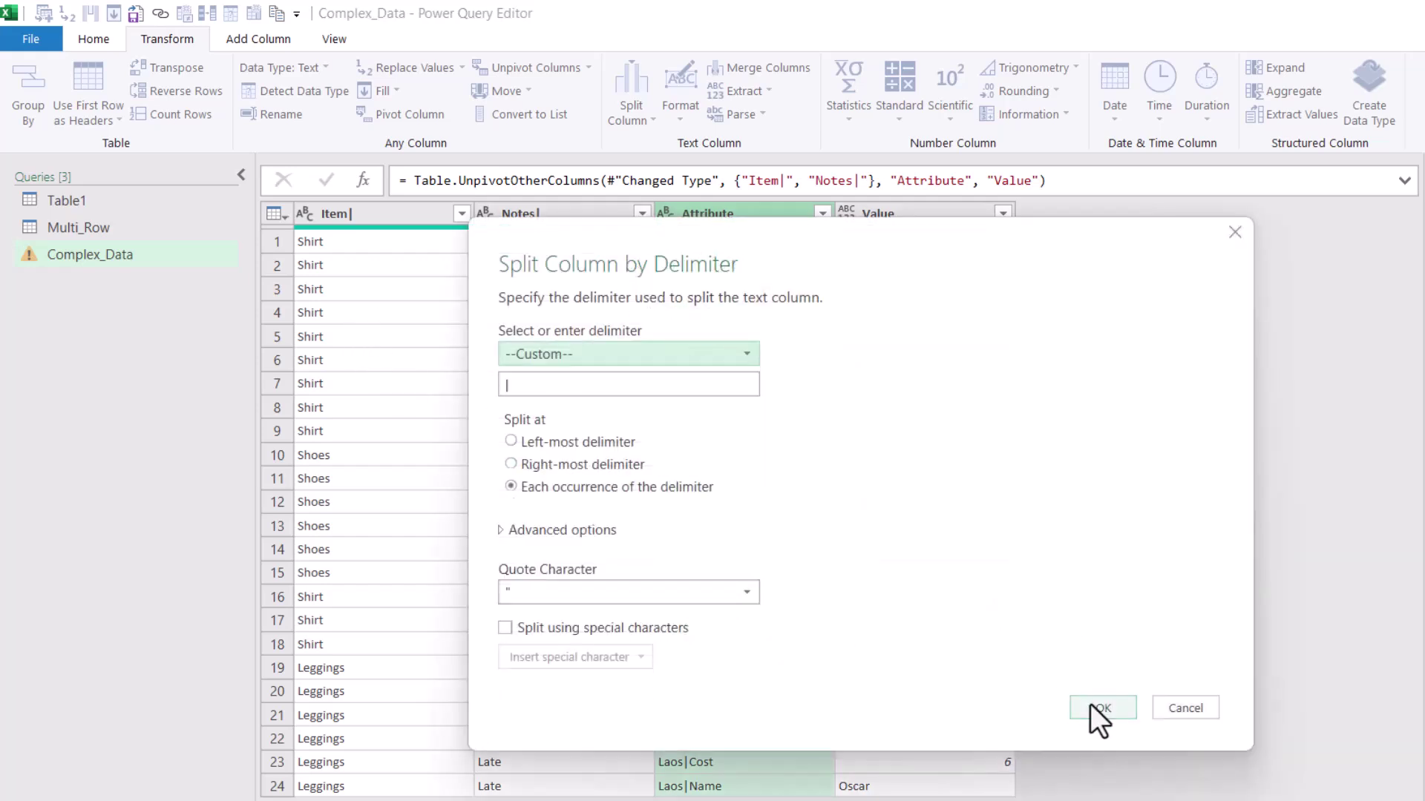
left_click(1090, 704)
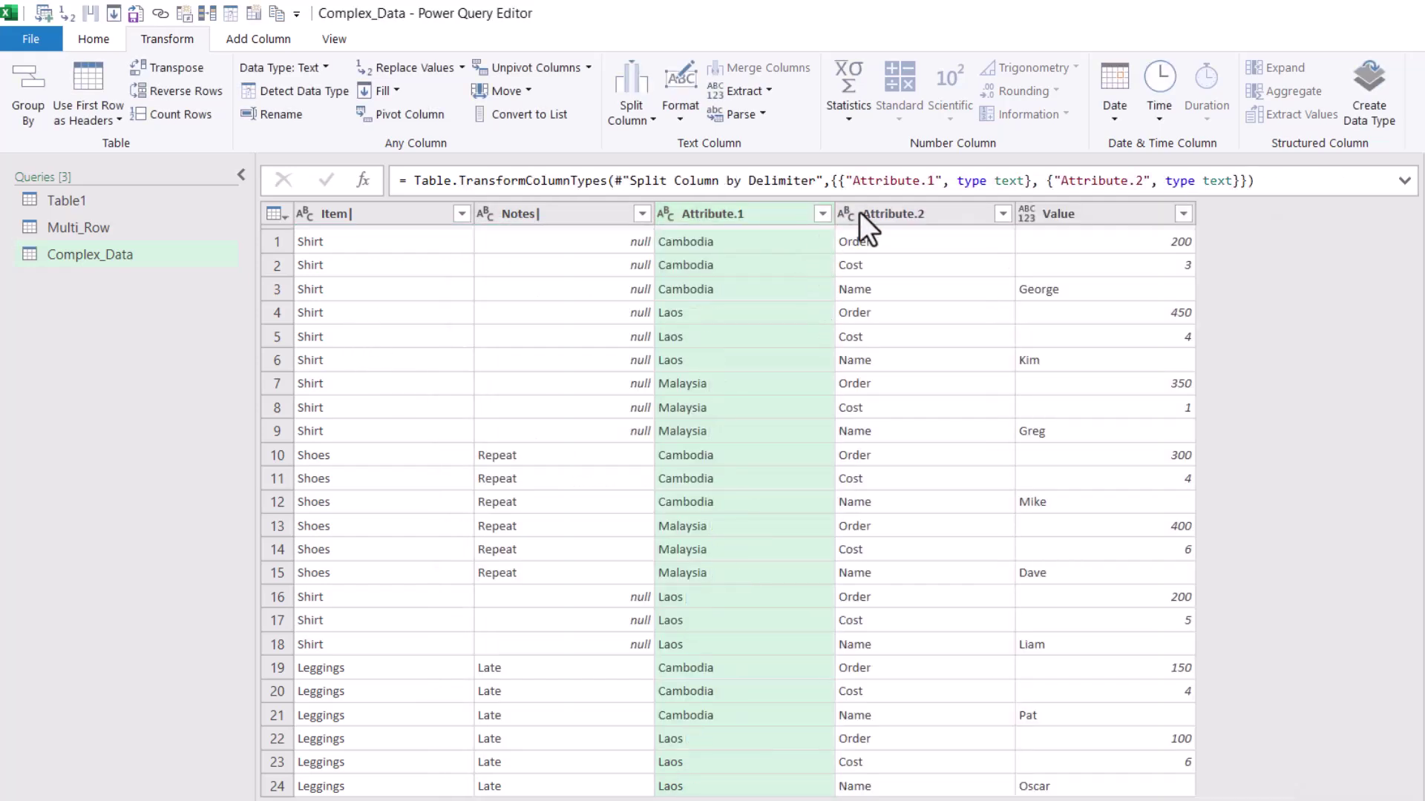
Pivot Attribute.2 into columns using Value, with Don't Aggregate.
left_click(921, 215)
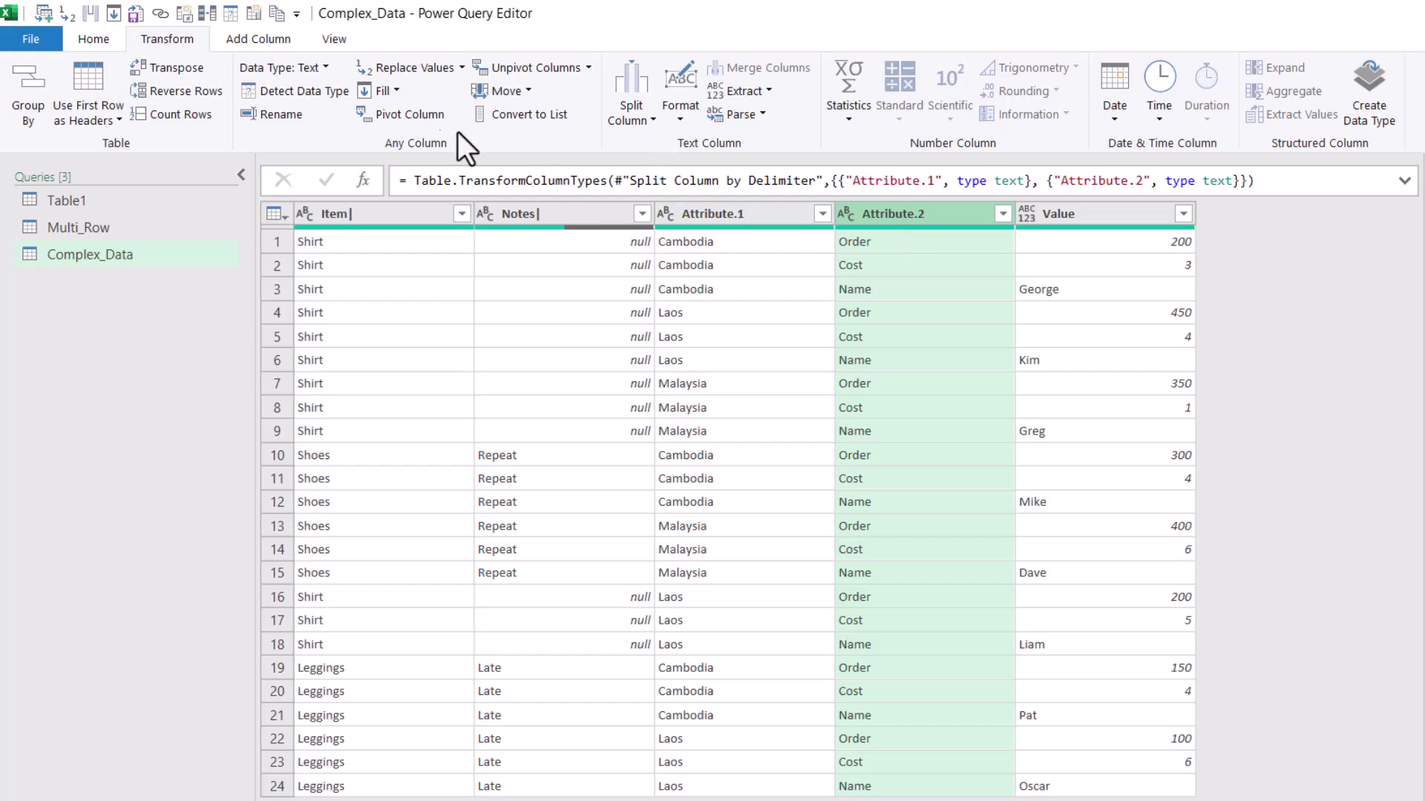
left_click(410, 116)
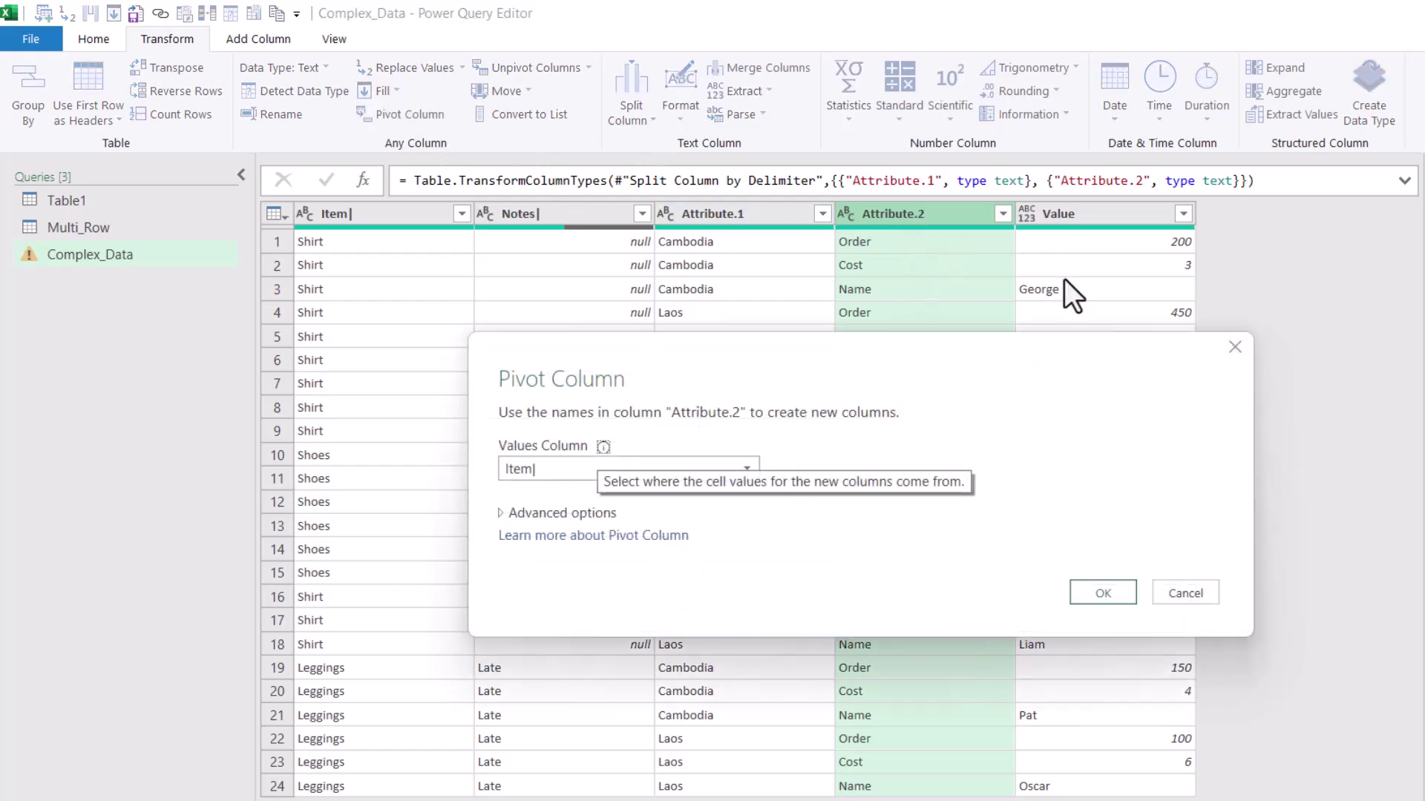
left_click(571, 469)
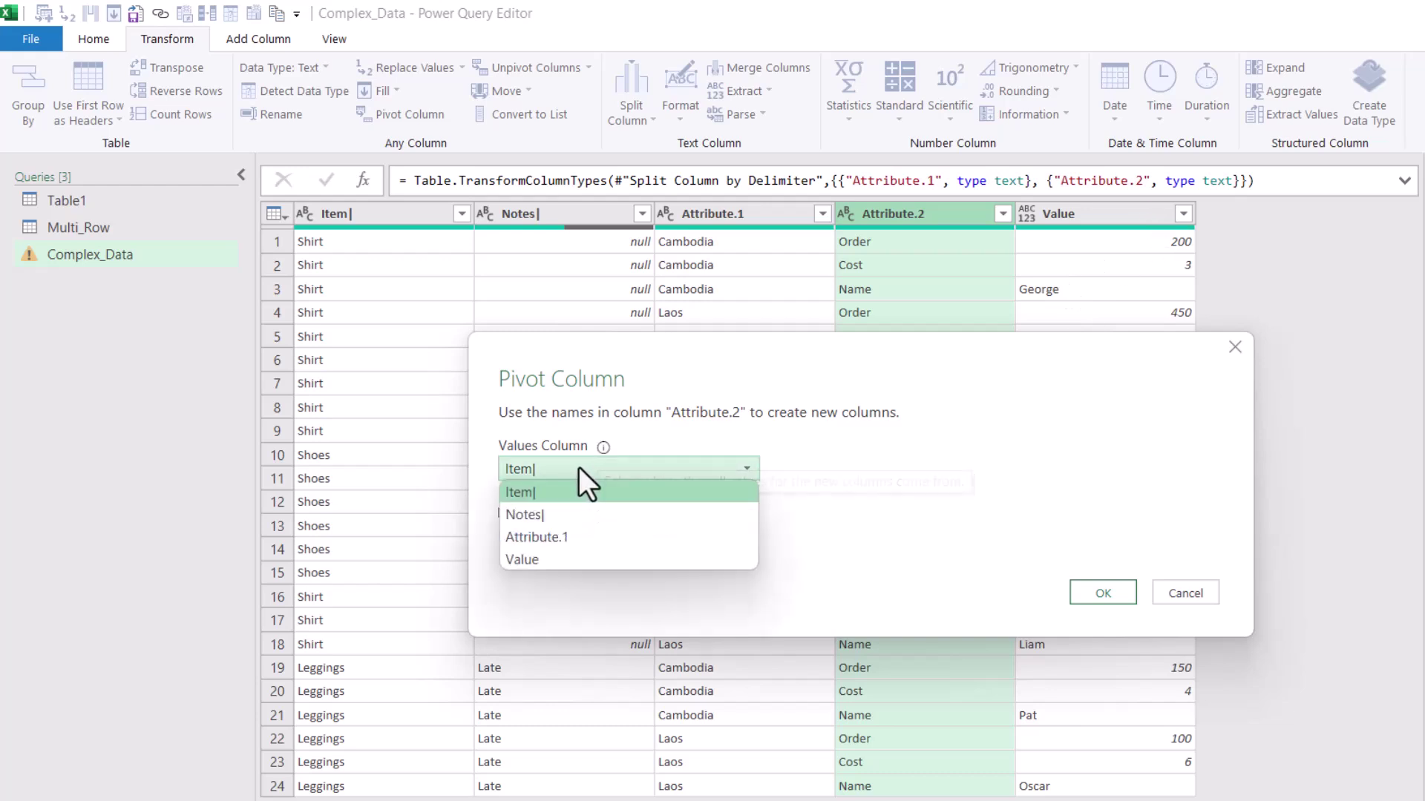
left_click(605, 558)
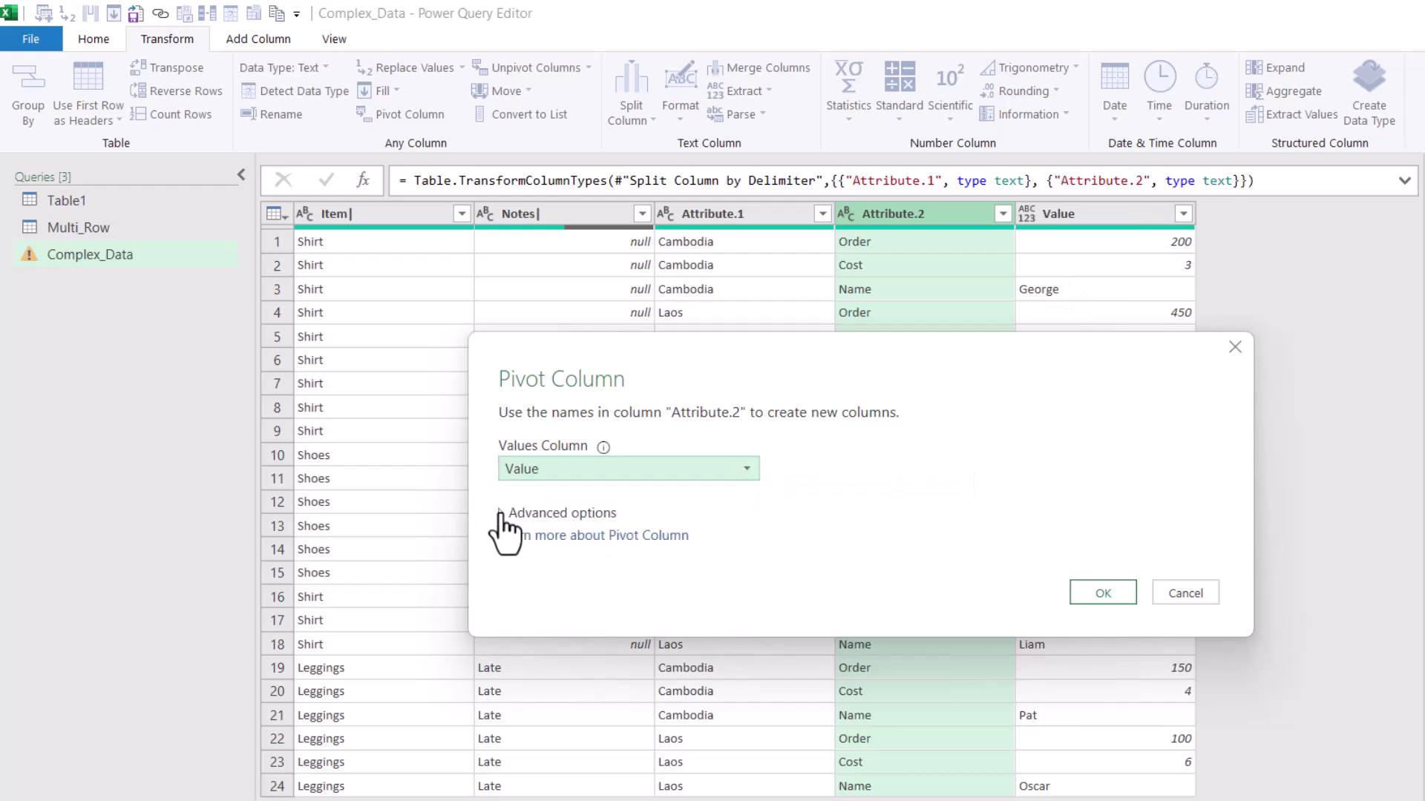
left_click(502, 514)
left_click(568, 565)
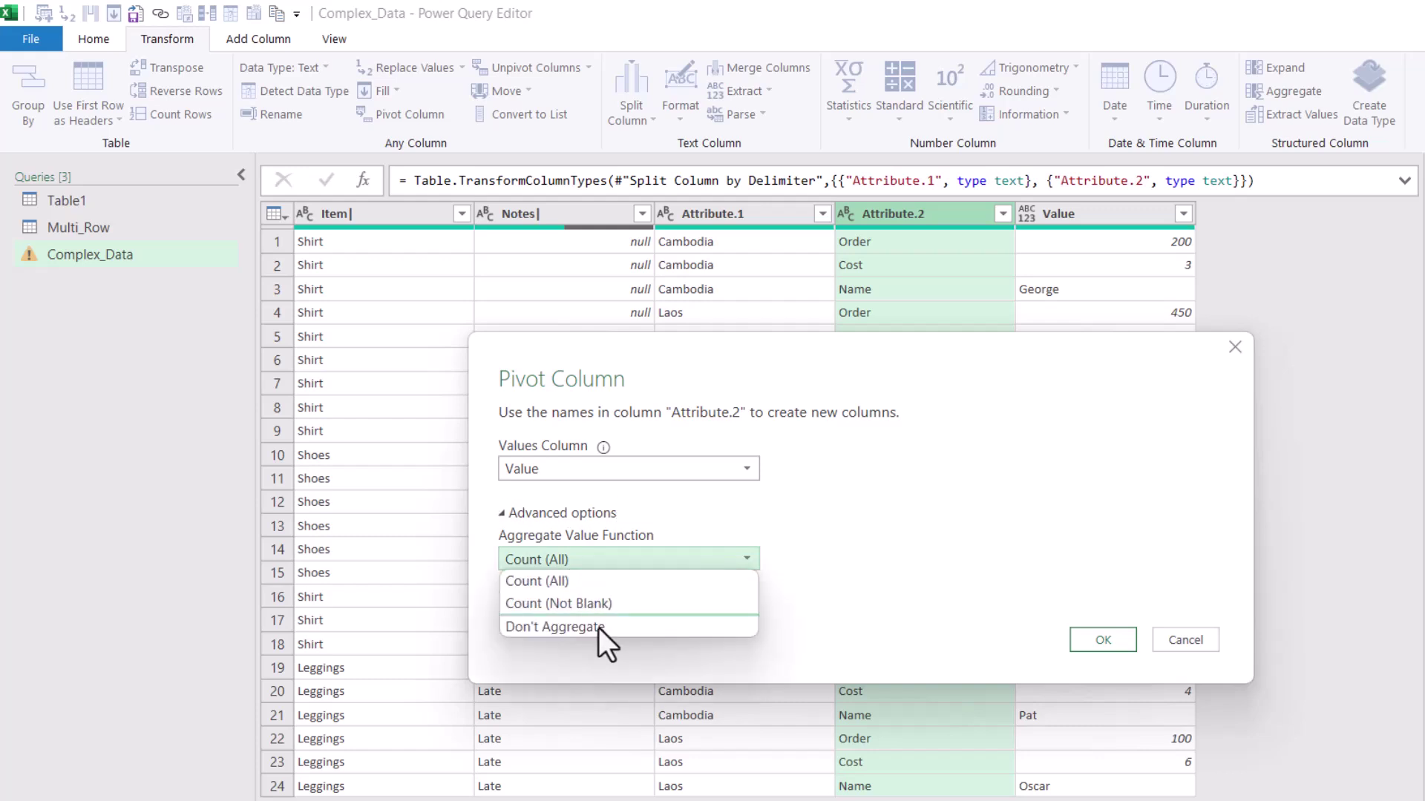
left_click(598, 626)
left_click(1102, 639)
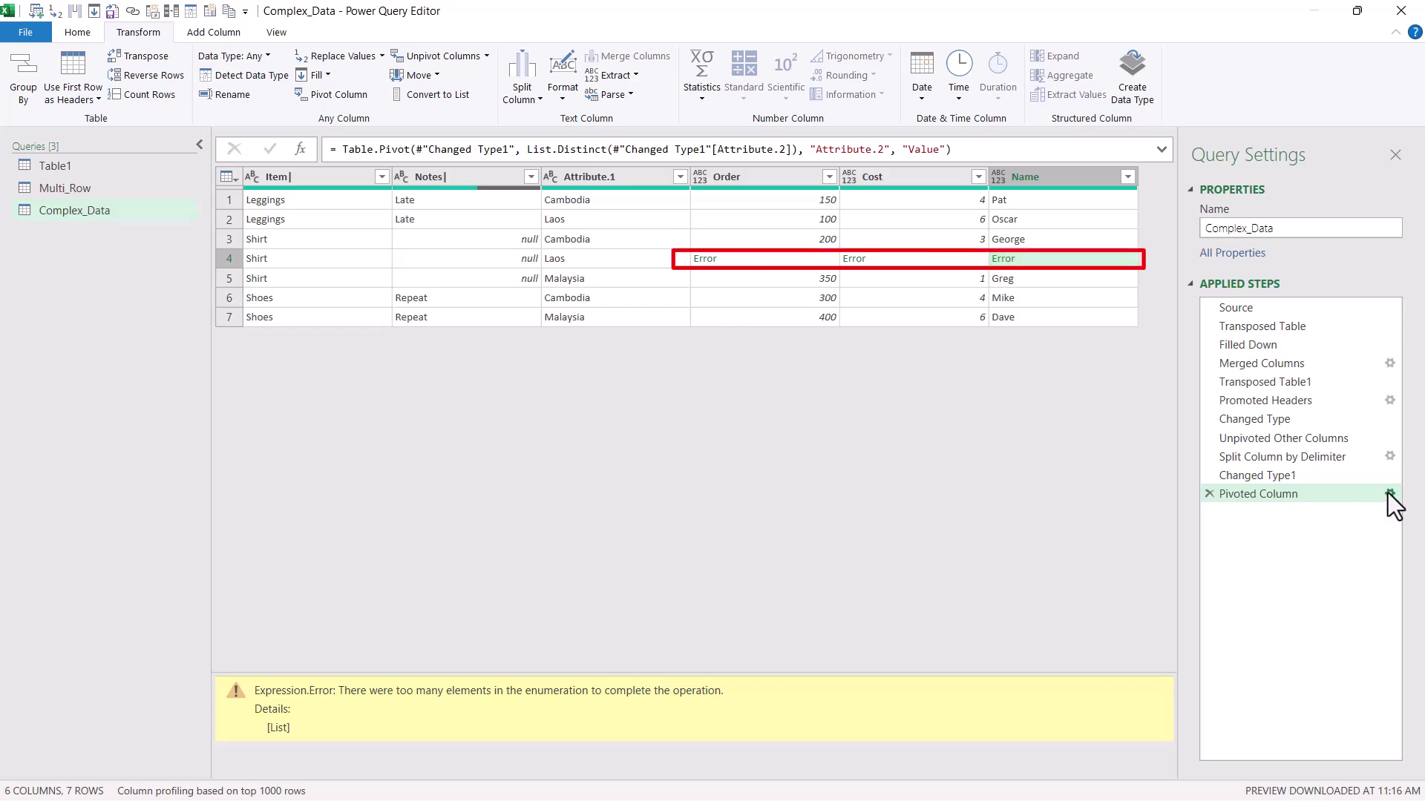
Change the Pivoted Column step's aggregation to Count (All).
left_click(1388, 493)
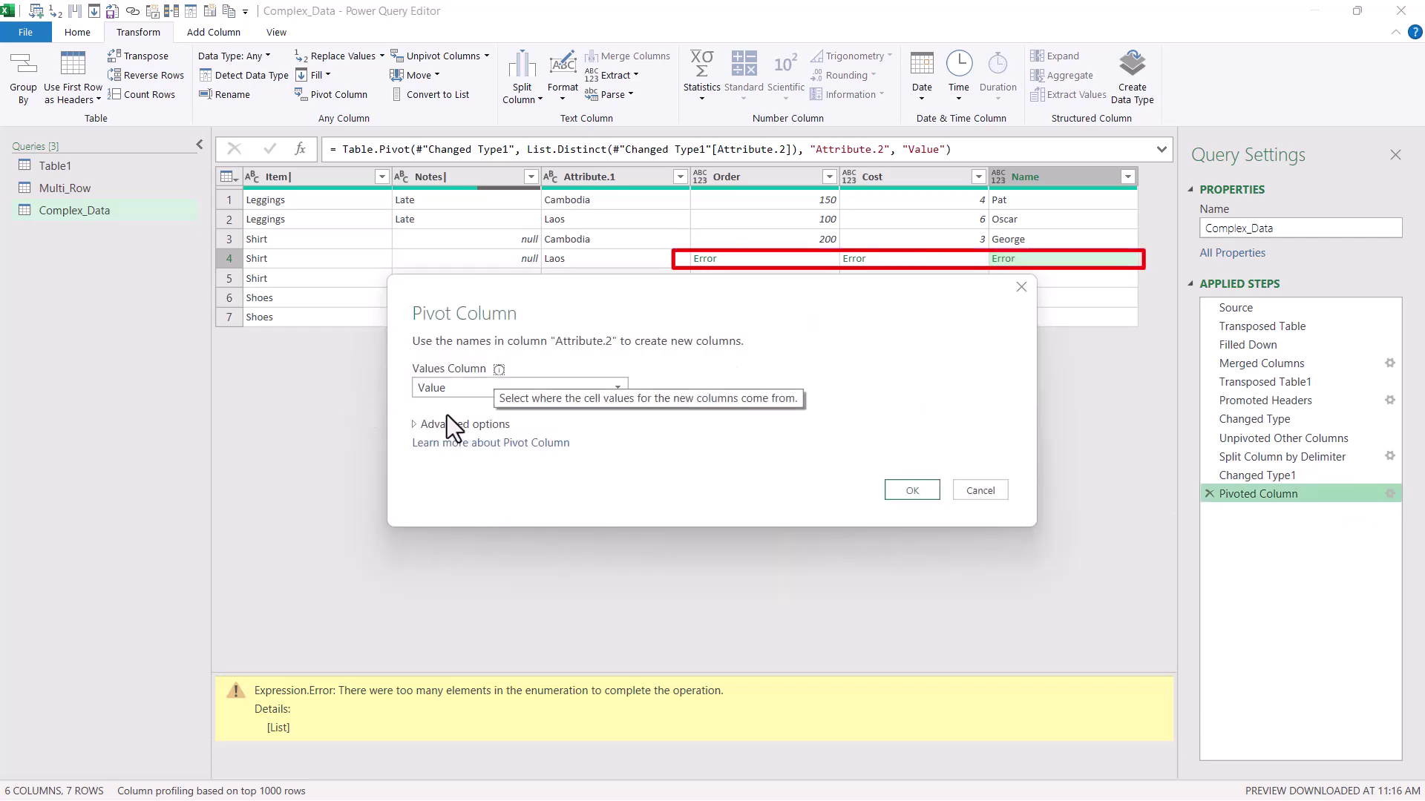
left_click(453, 421)
left_click(482, 461)
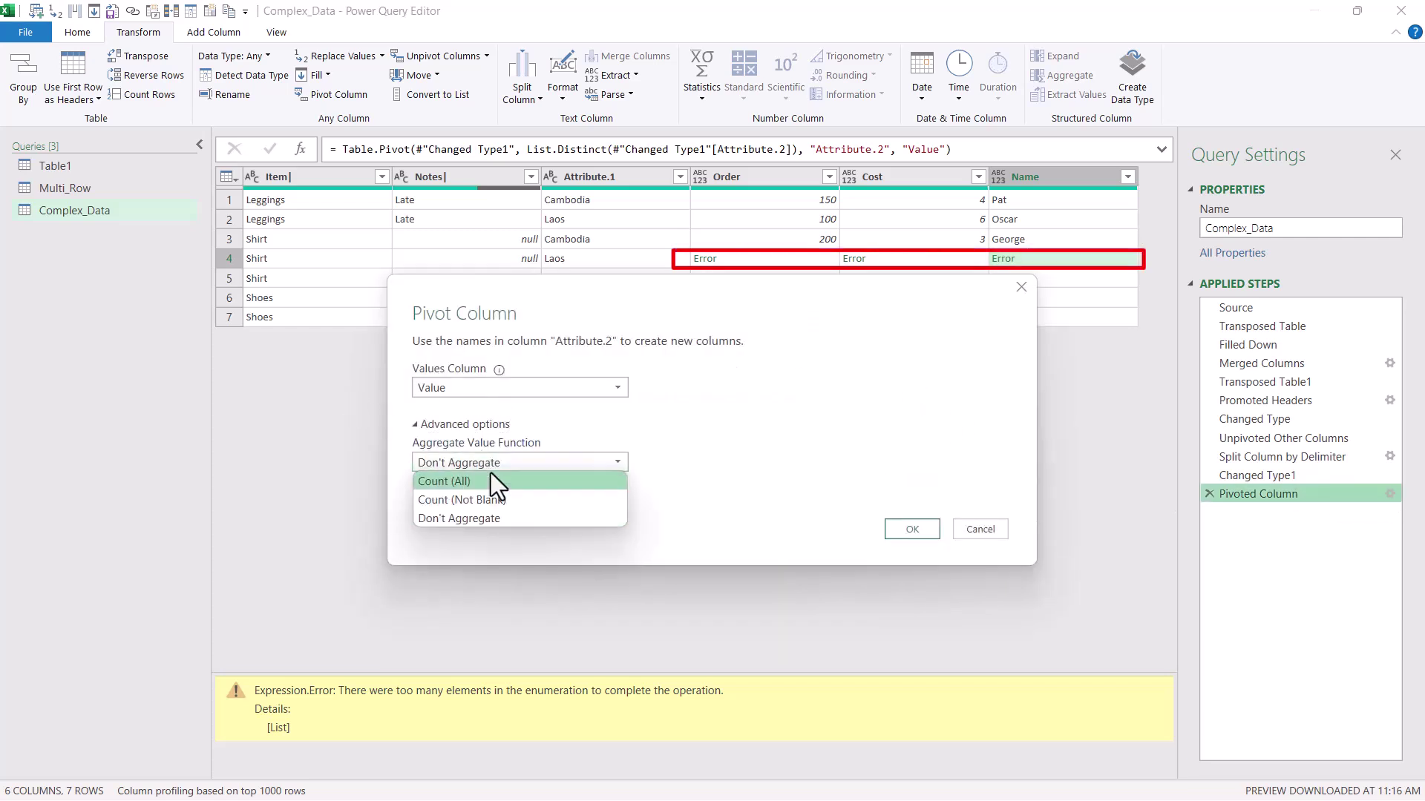
left_click(492, 478)
left_click(917, 530)
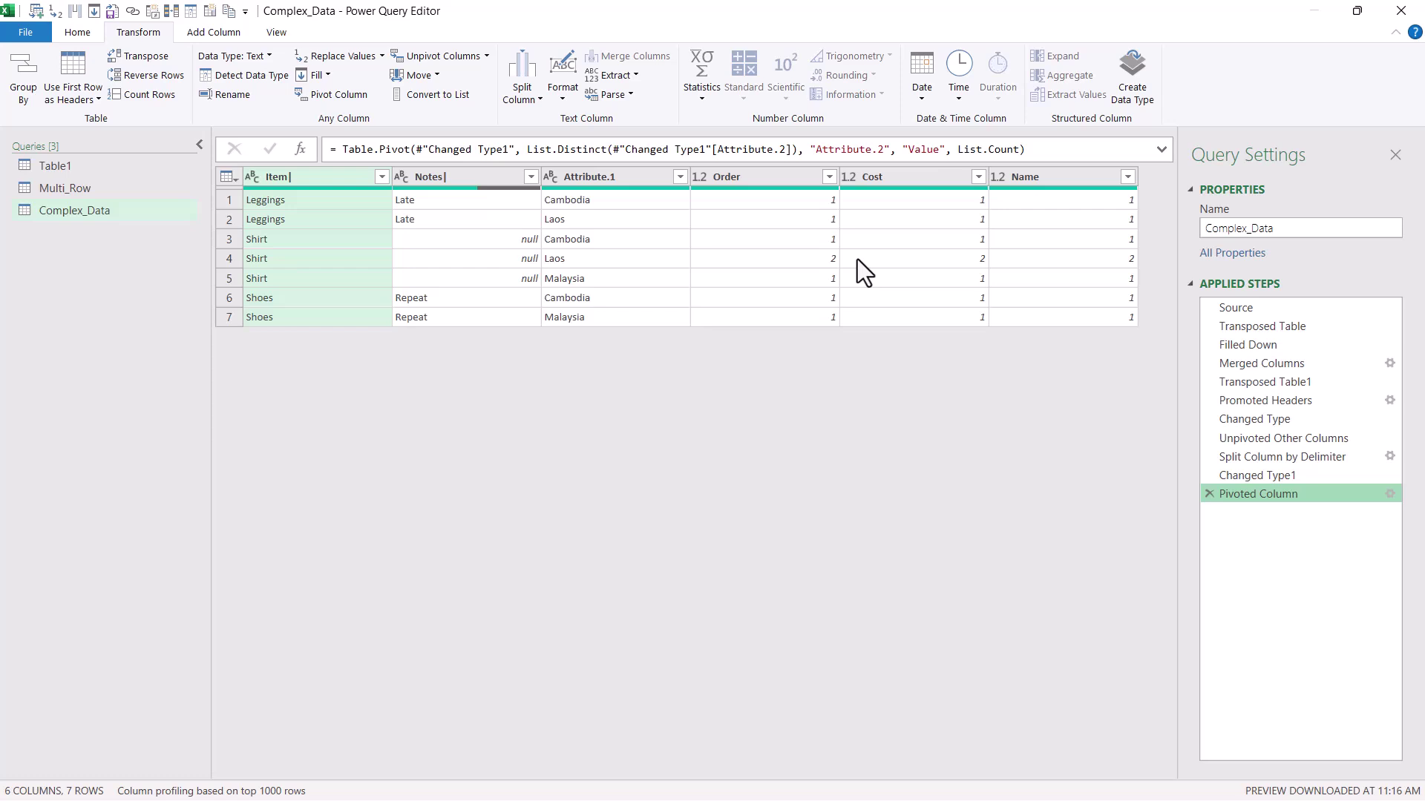
Remove the pivot step, then delete the unpivot step and every later step.
left_click(1209, 495)
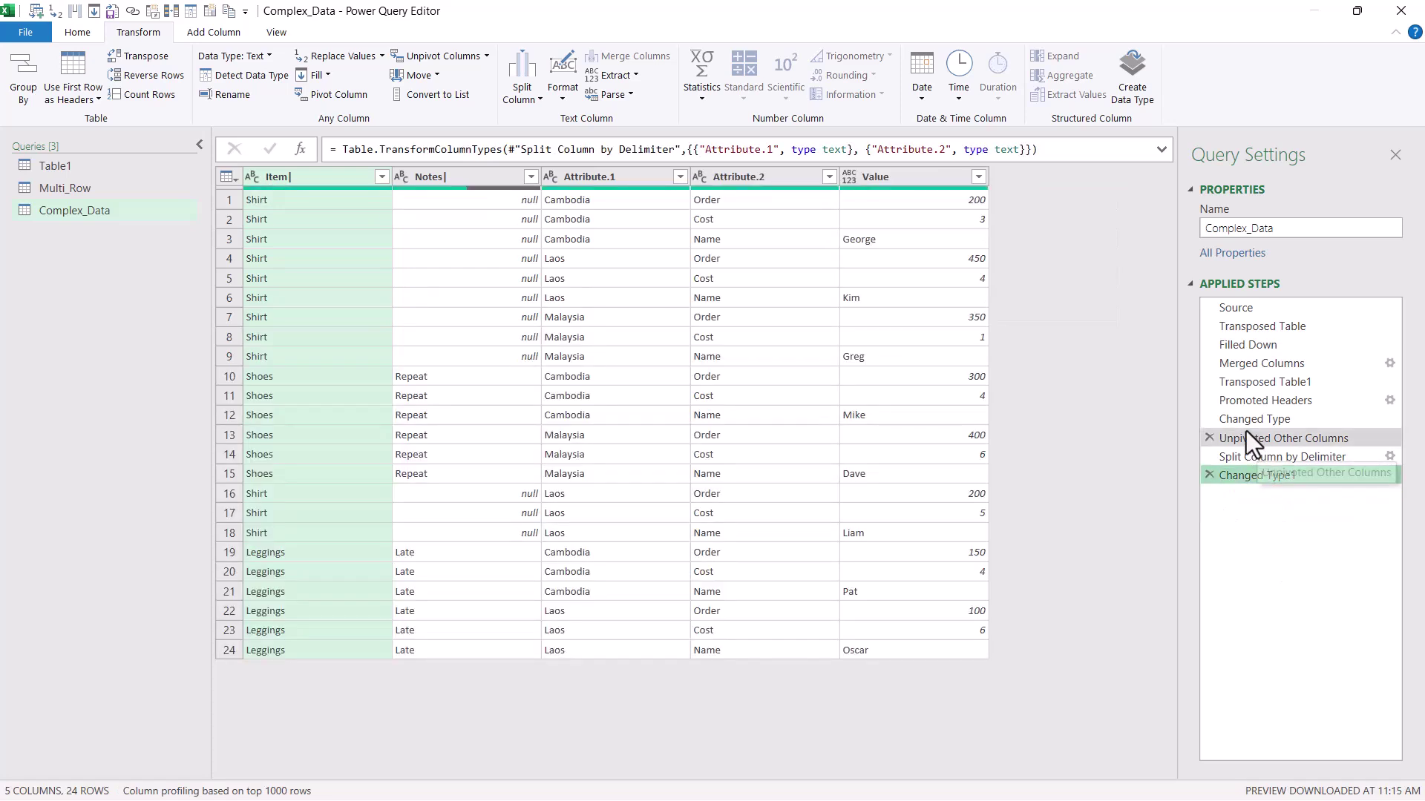
left_click(1245, 428)
right_click(1266, 438)
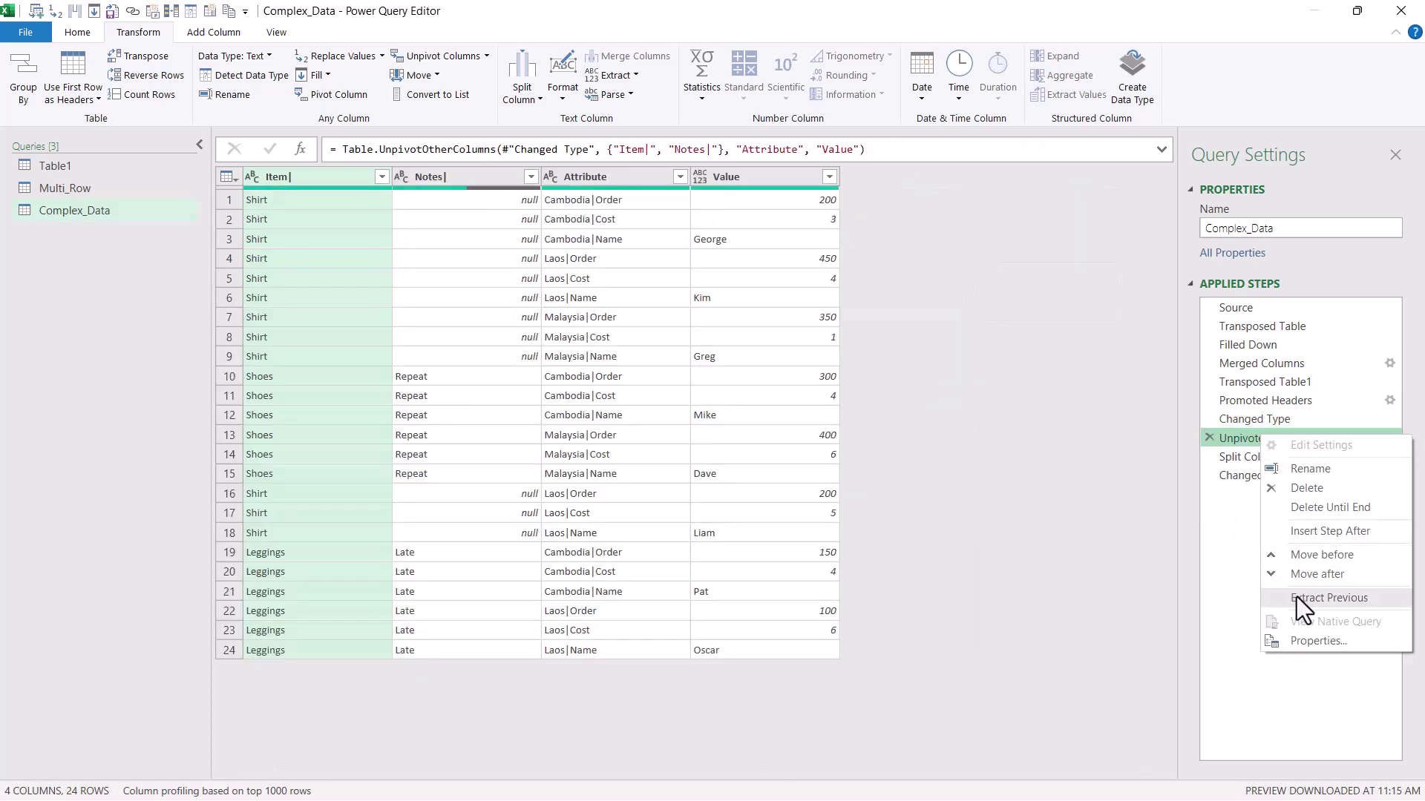
left_click(1350, 510)
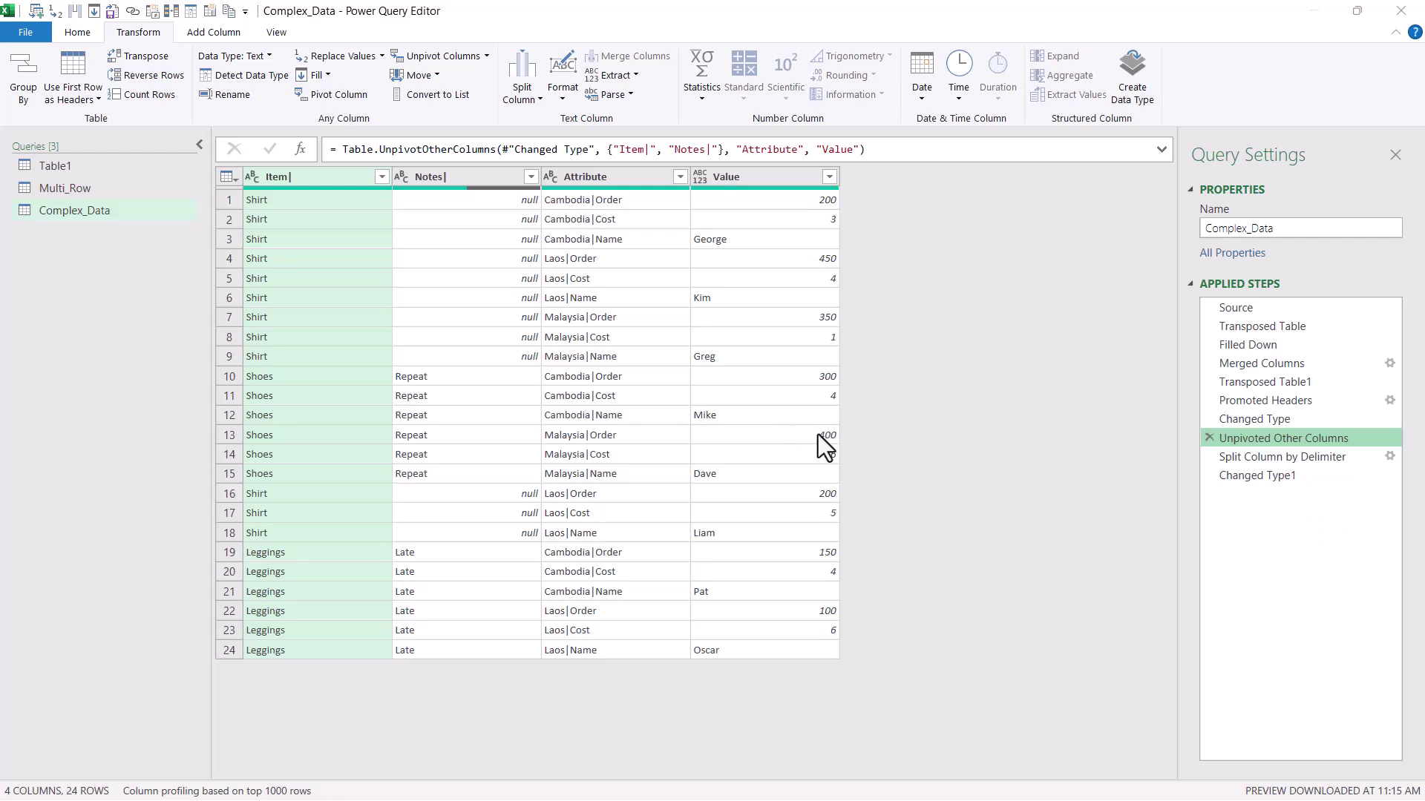
left_click(786, 449)
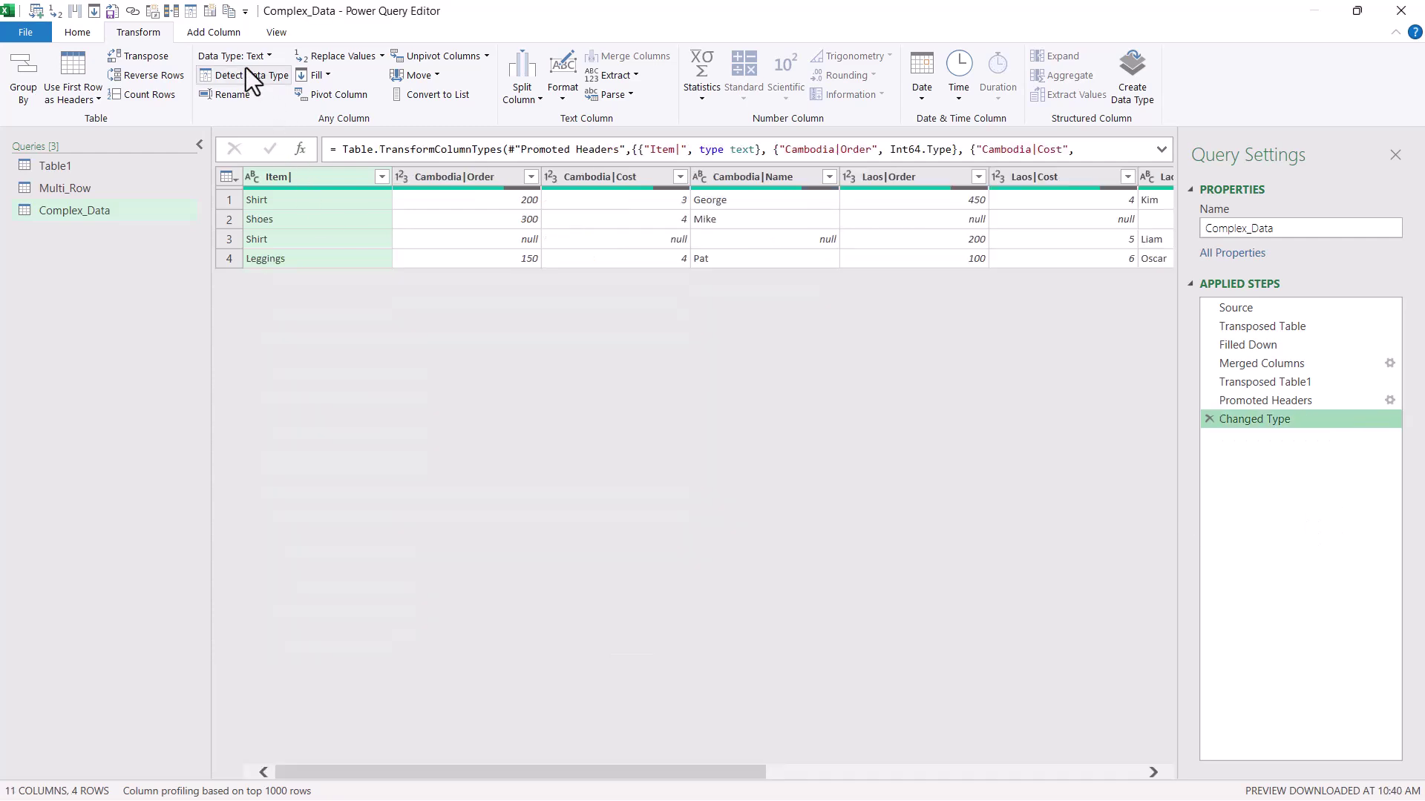
Add an Index column starting at 1 that numbers the four item rows.
left_click(230, 33)
left_click(254, 75)
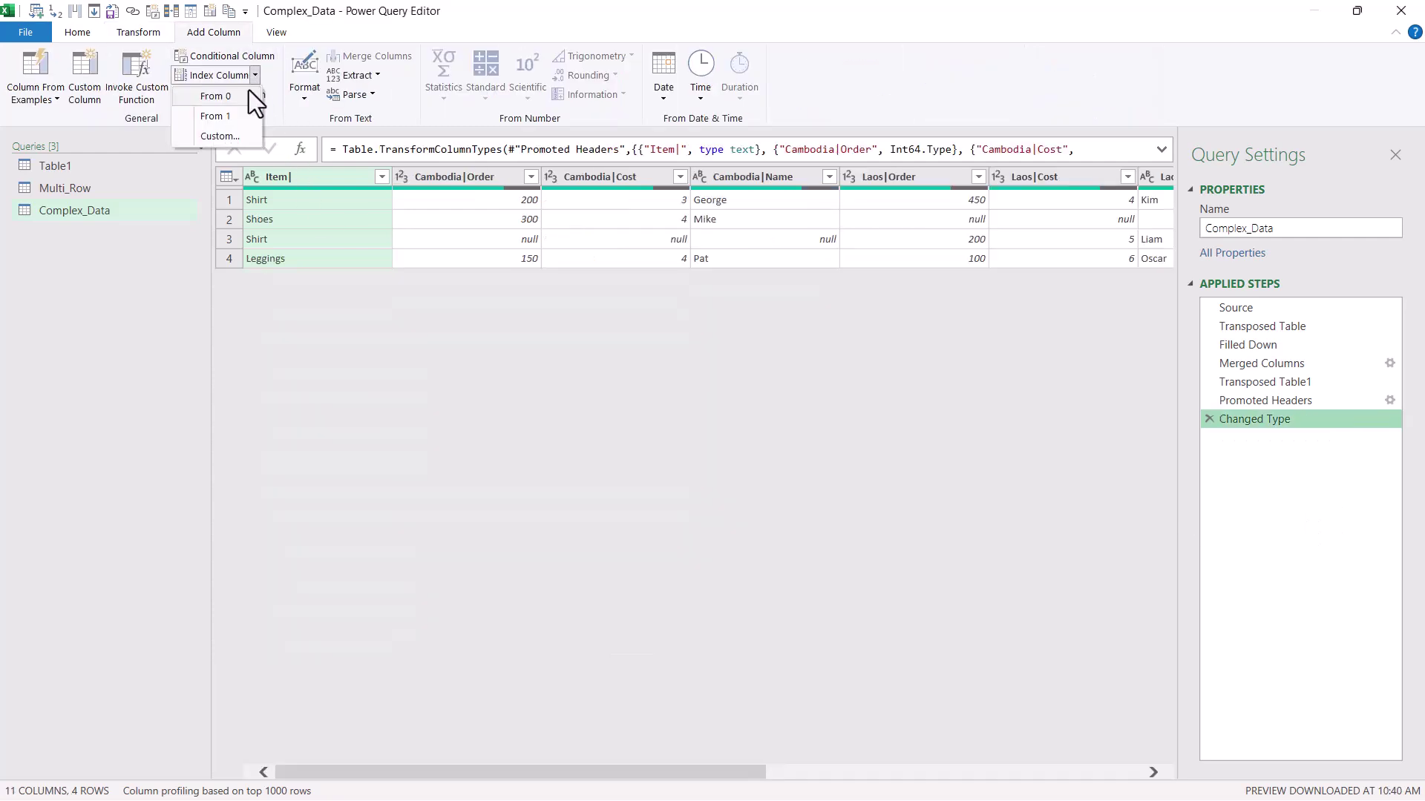
left_click(225, 119)
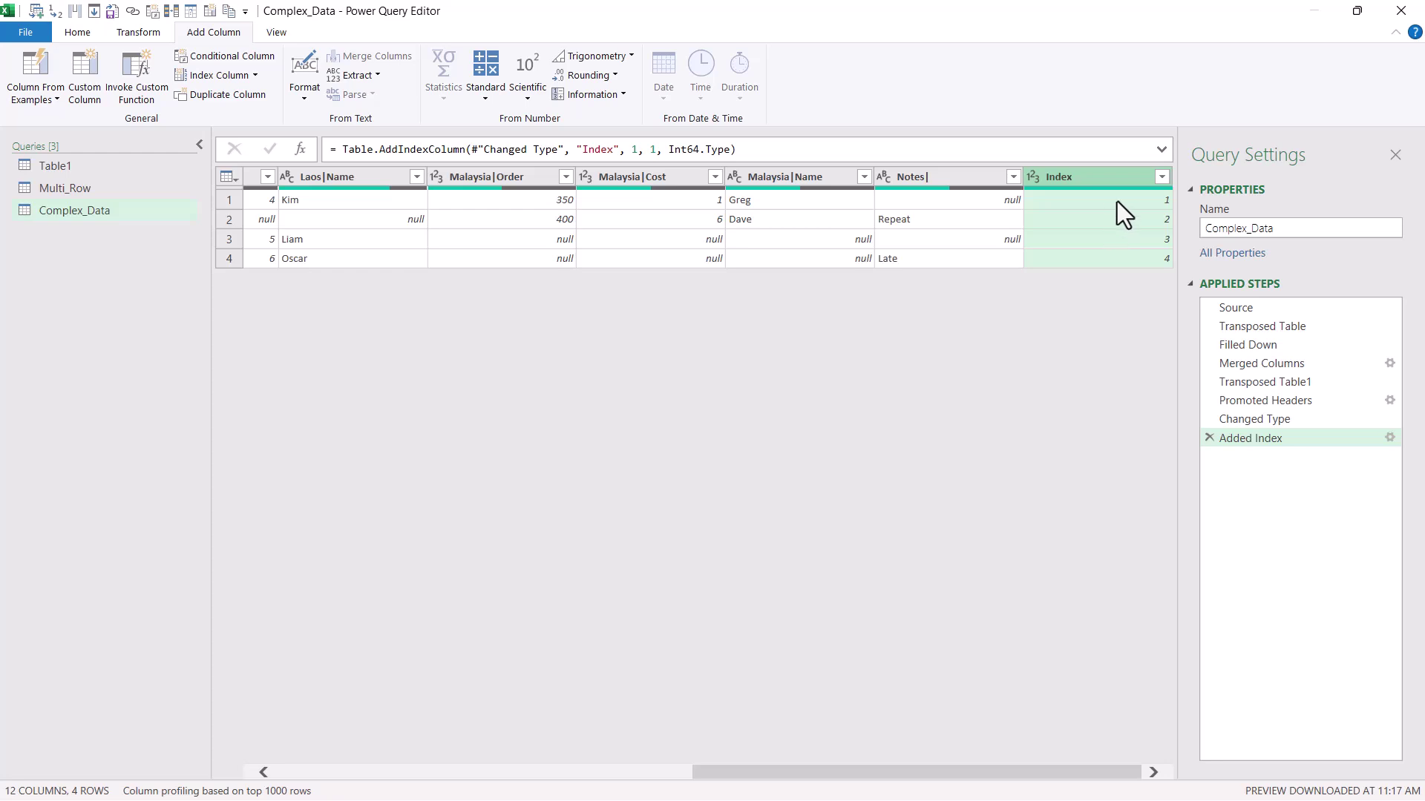
left_click_drag(1116, 202, 1130, 239)
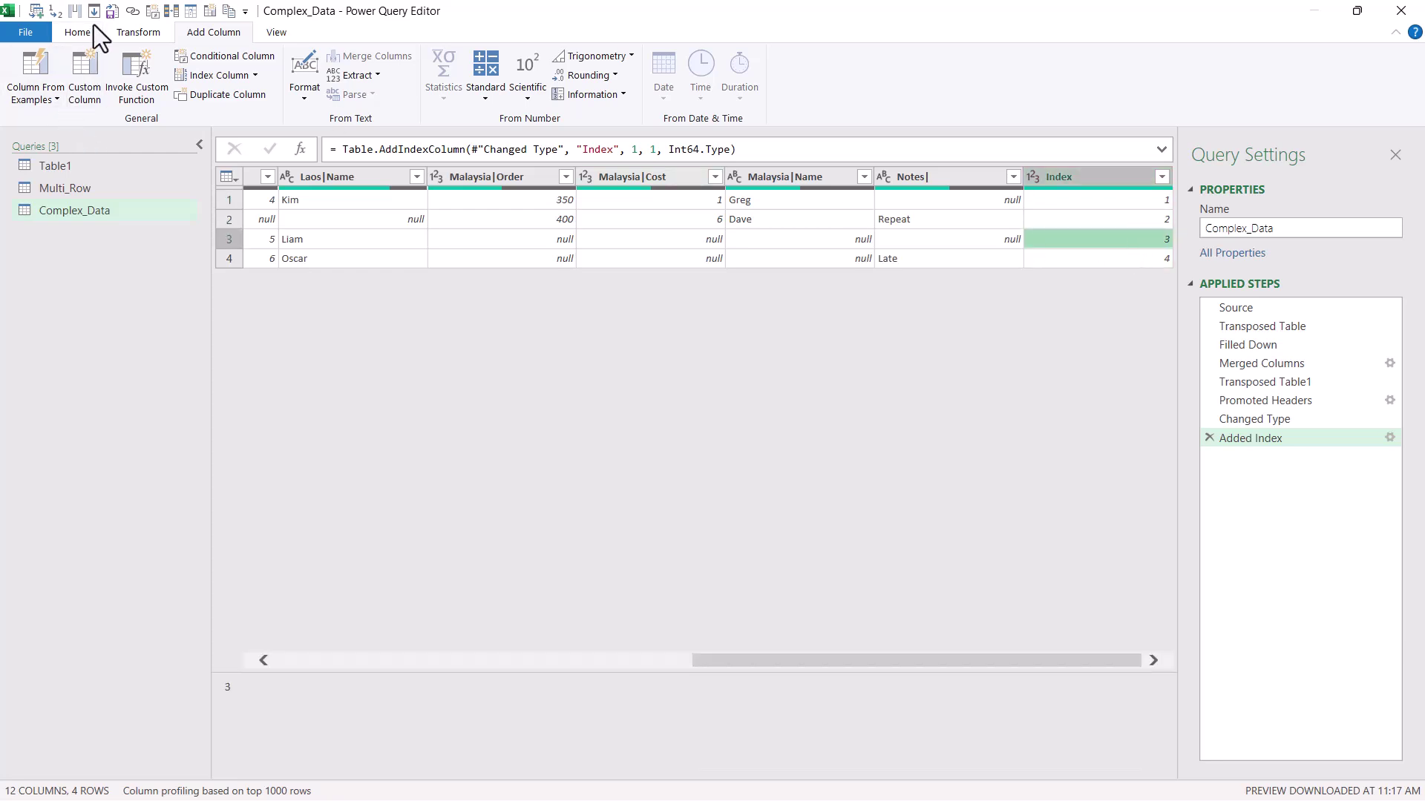
left_click(126, 31)
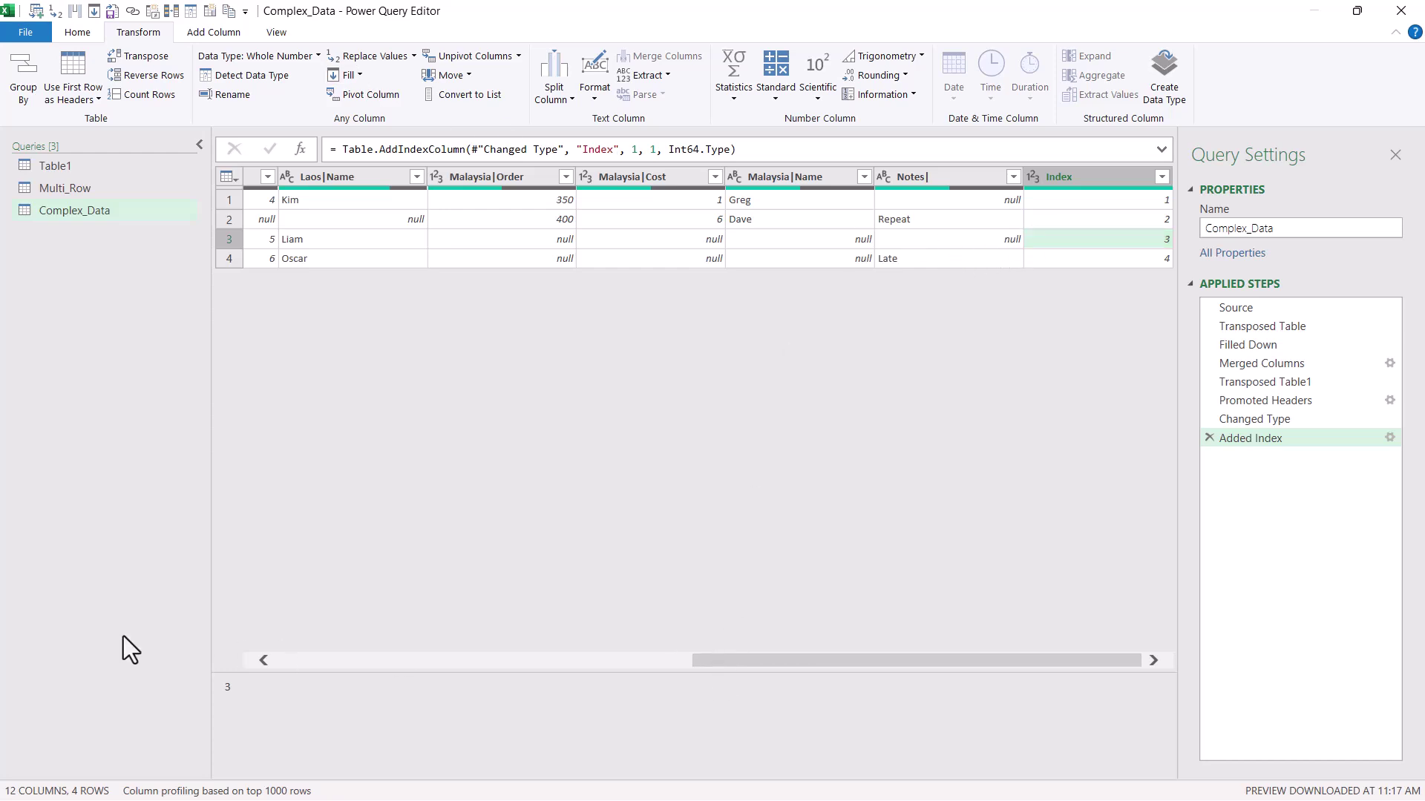
left_click(320, 661)
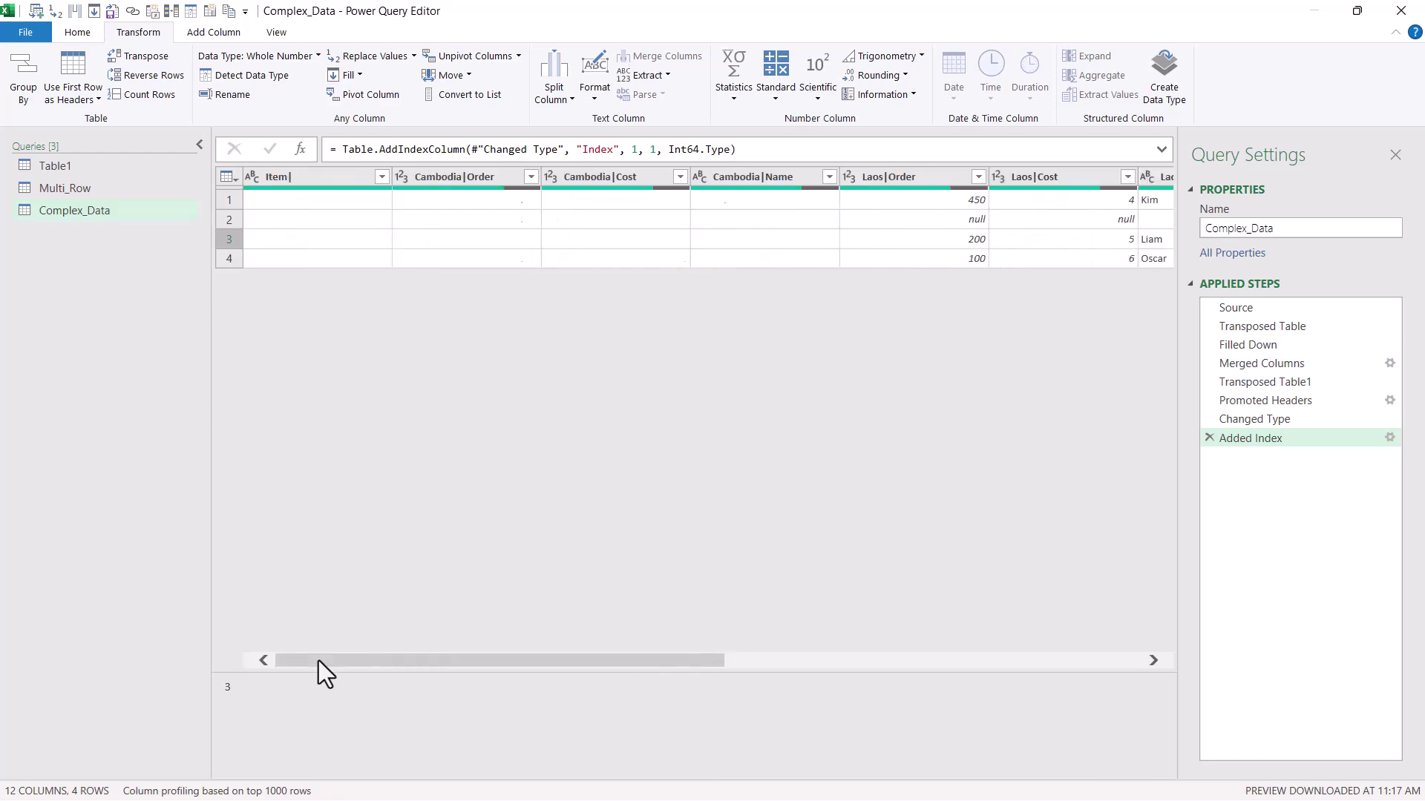
Unpivot every column except Item, Notes and Index.
left_click(340, 181)
left_click_drag(547, 772, 739, 772)
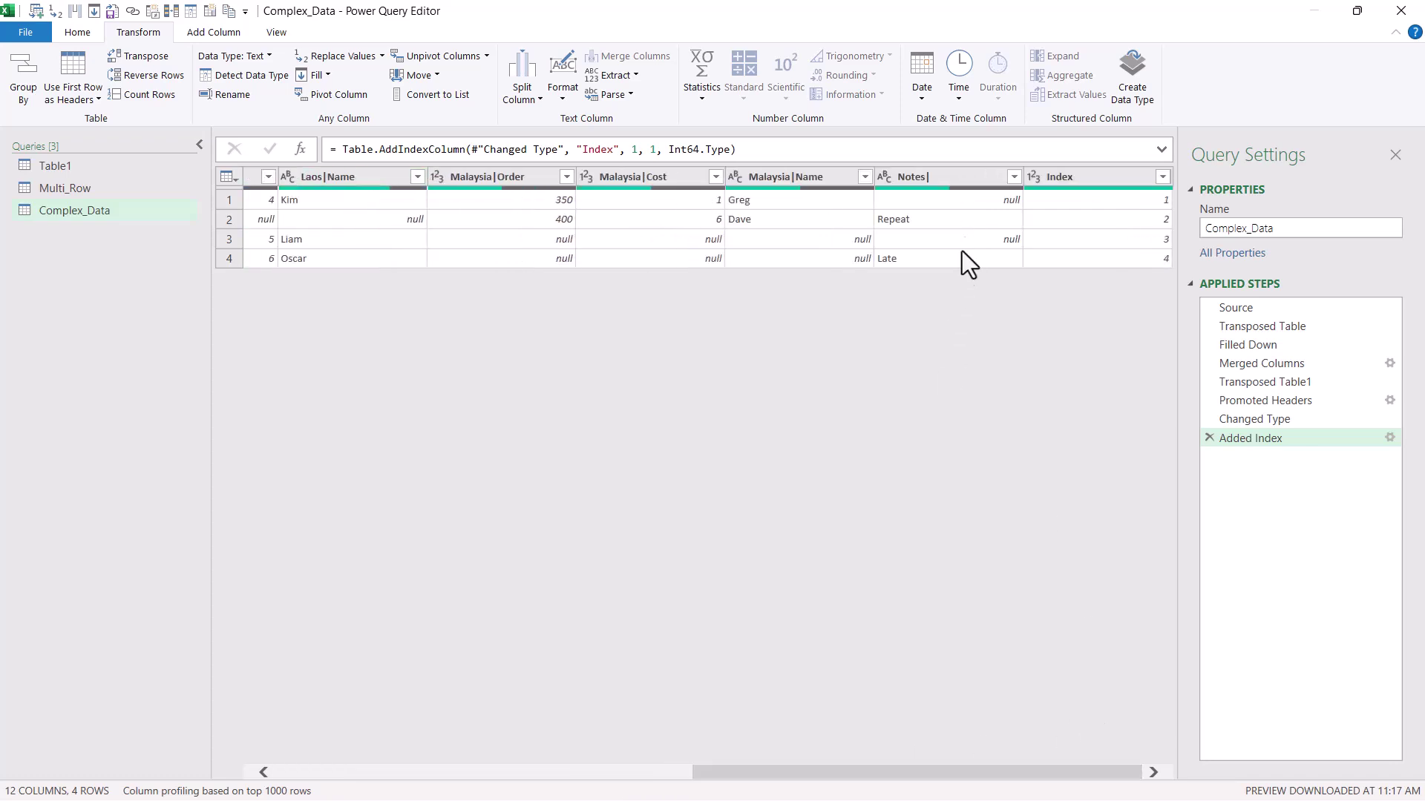
left_click(966, 180)
left_click(1085, 181, "shift")
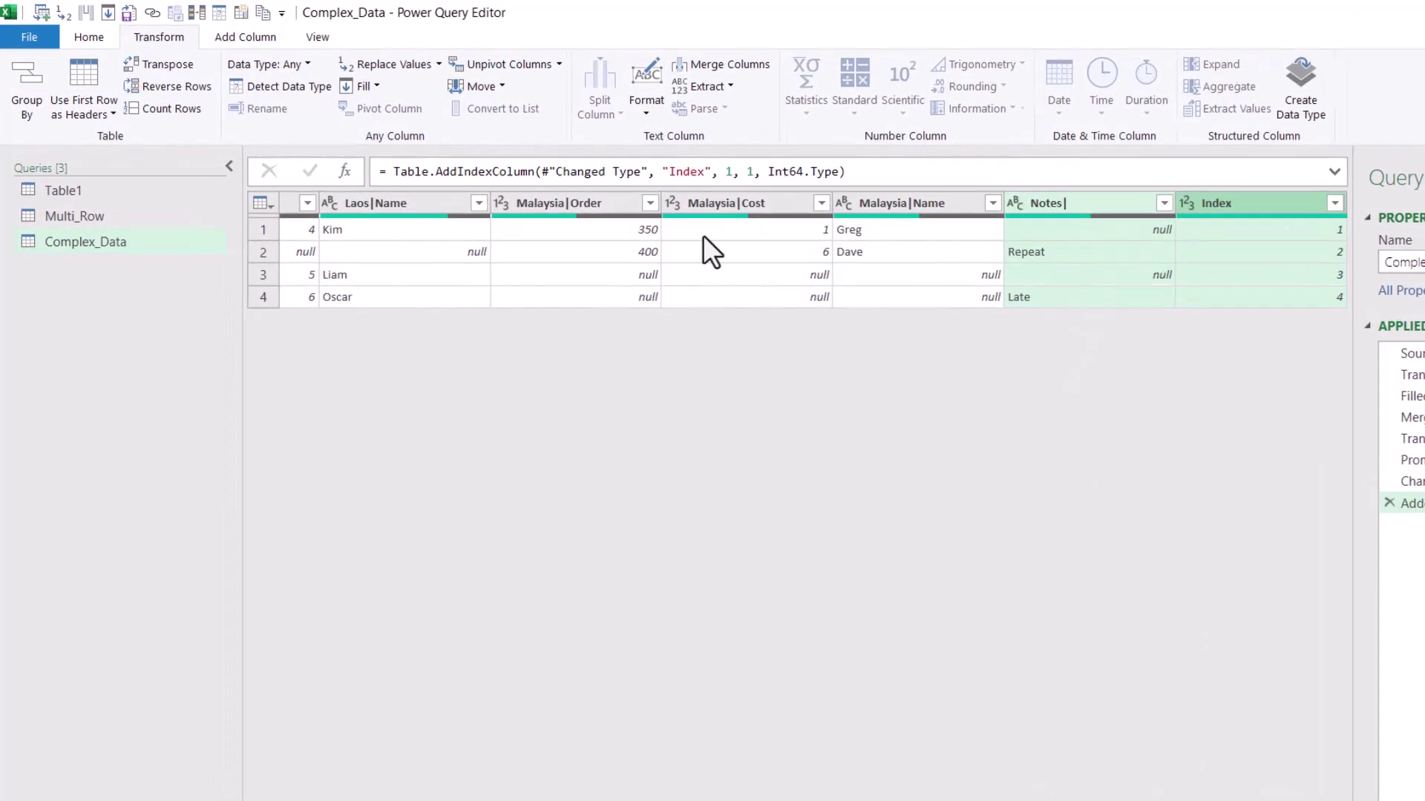
left_click(619, 70)
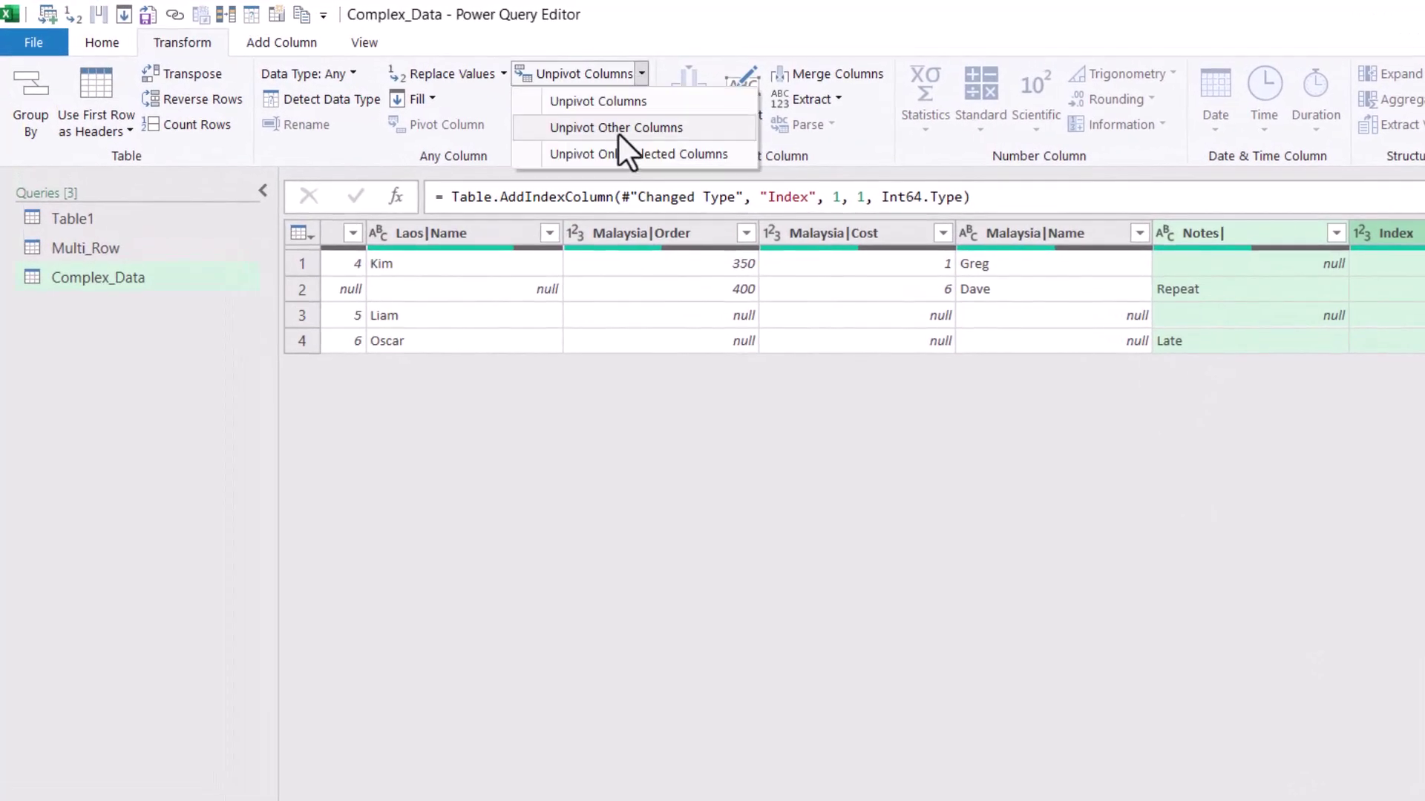
left_click(597, 126)
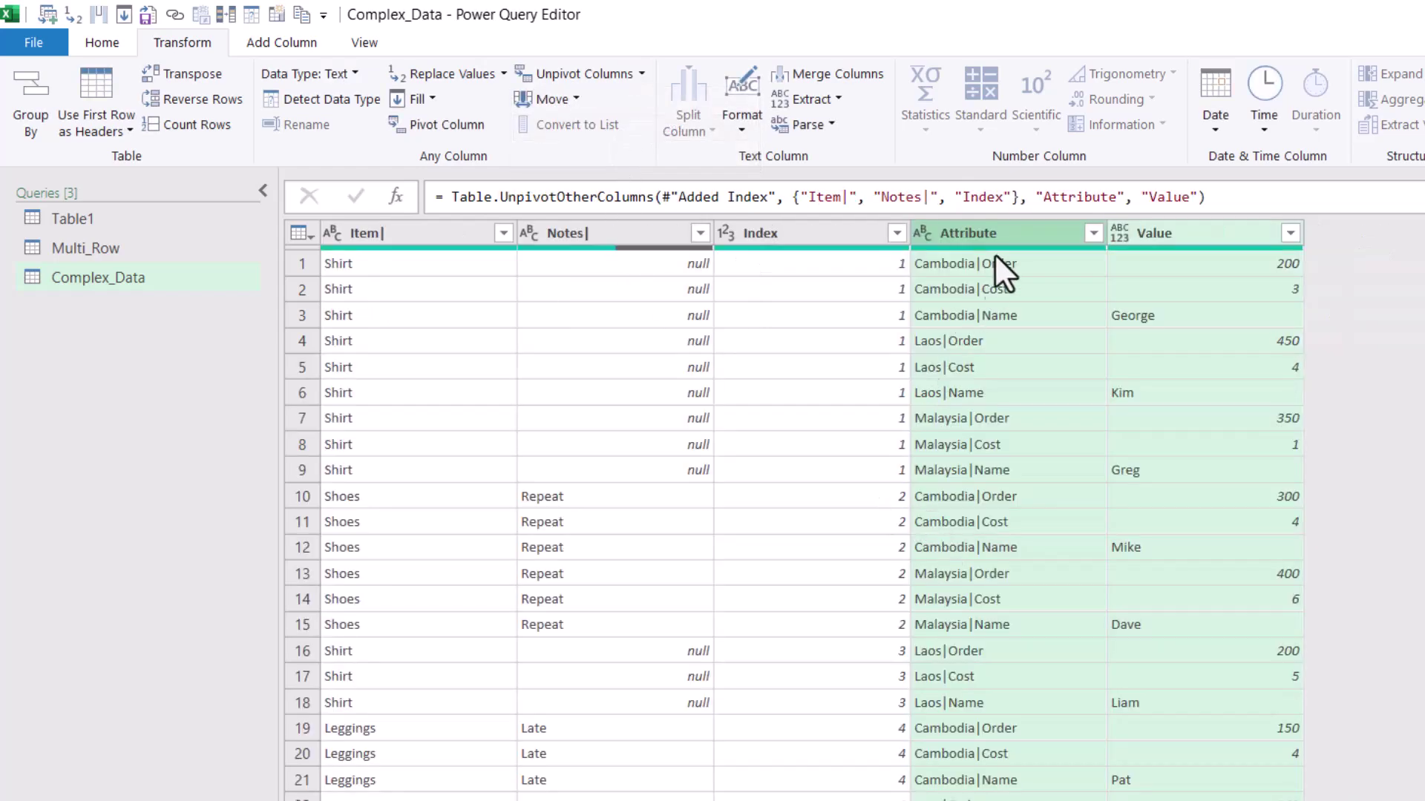
Split Attribute at the | delimiter into country and field columns.
left_click(1014, 227)
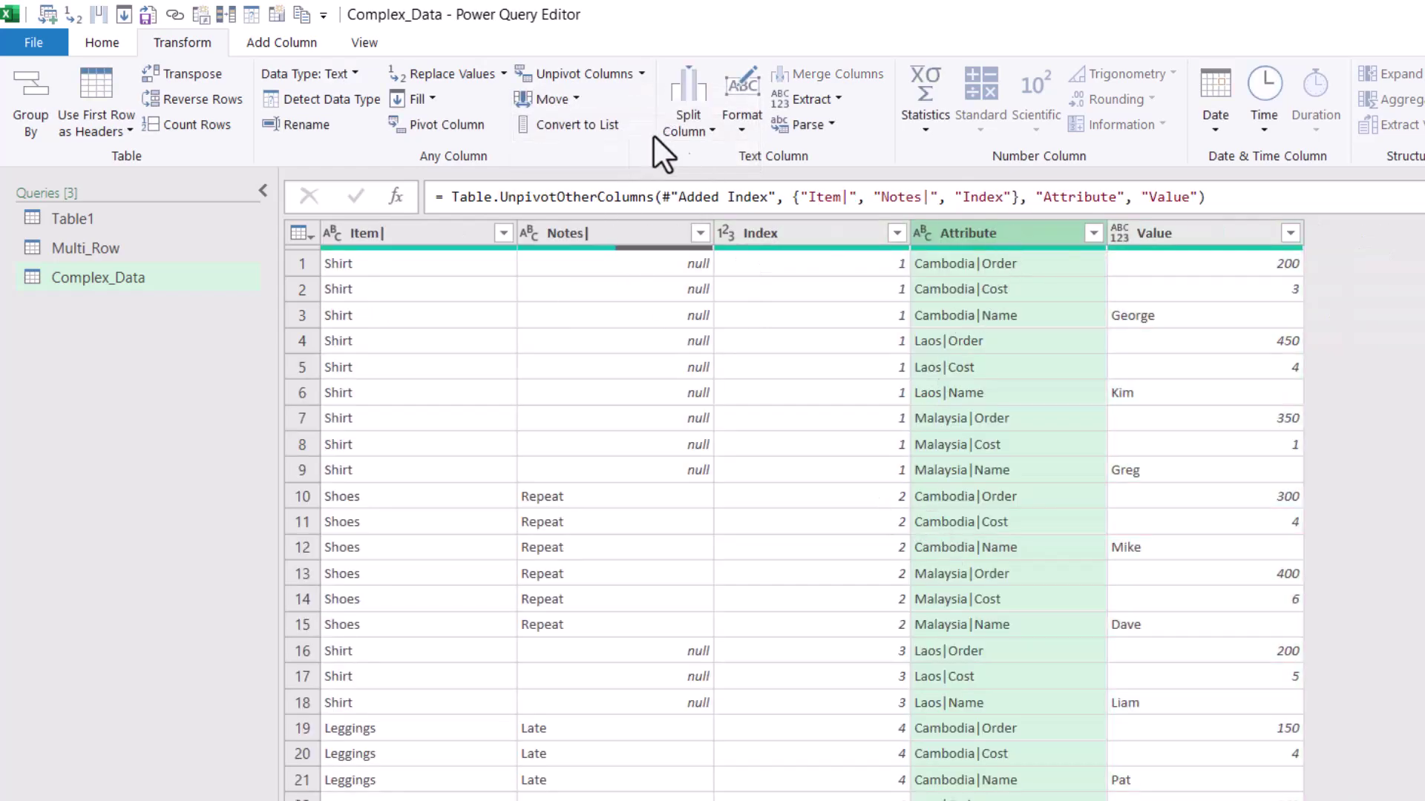
left_click(698, 125)
left_click(750, 158)
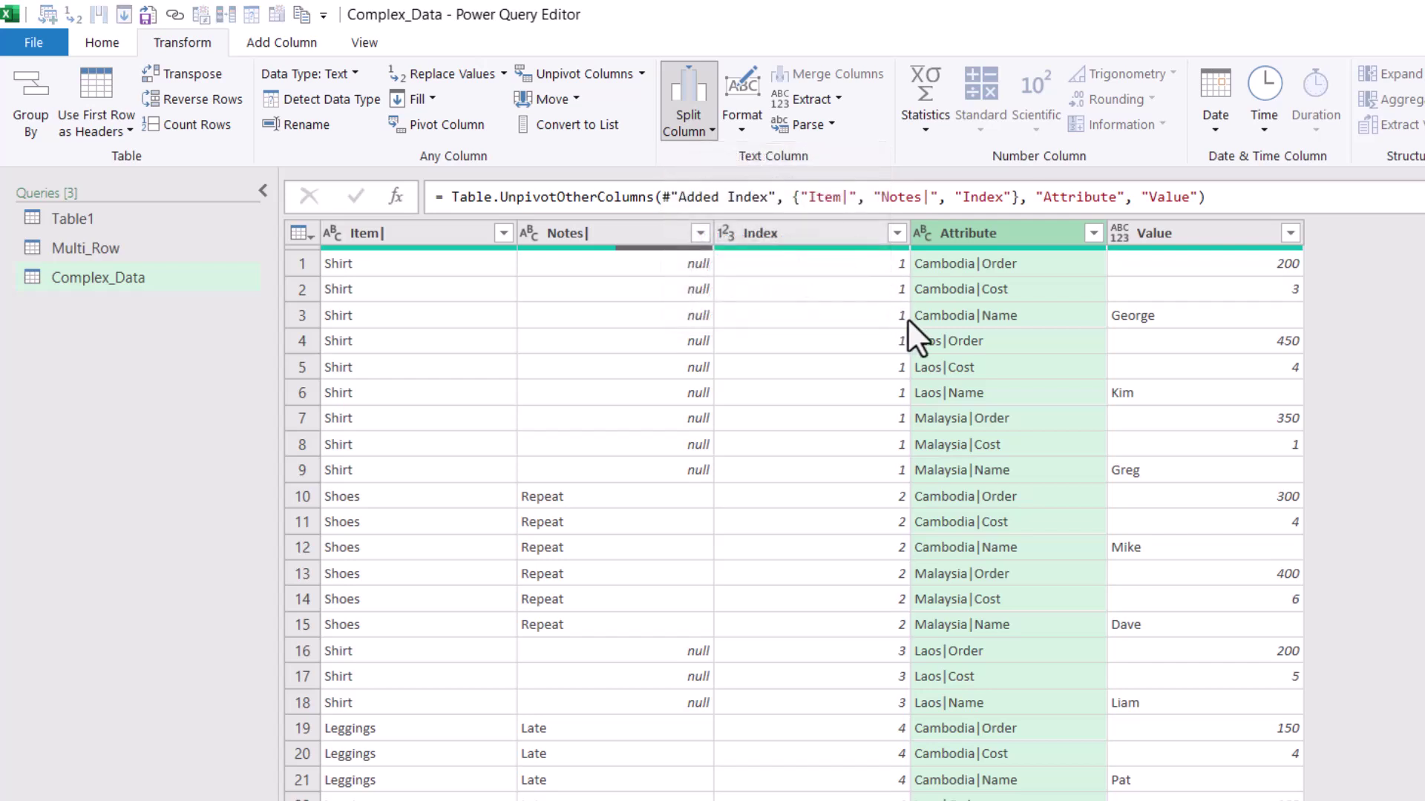
left_click(1191, 773)
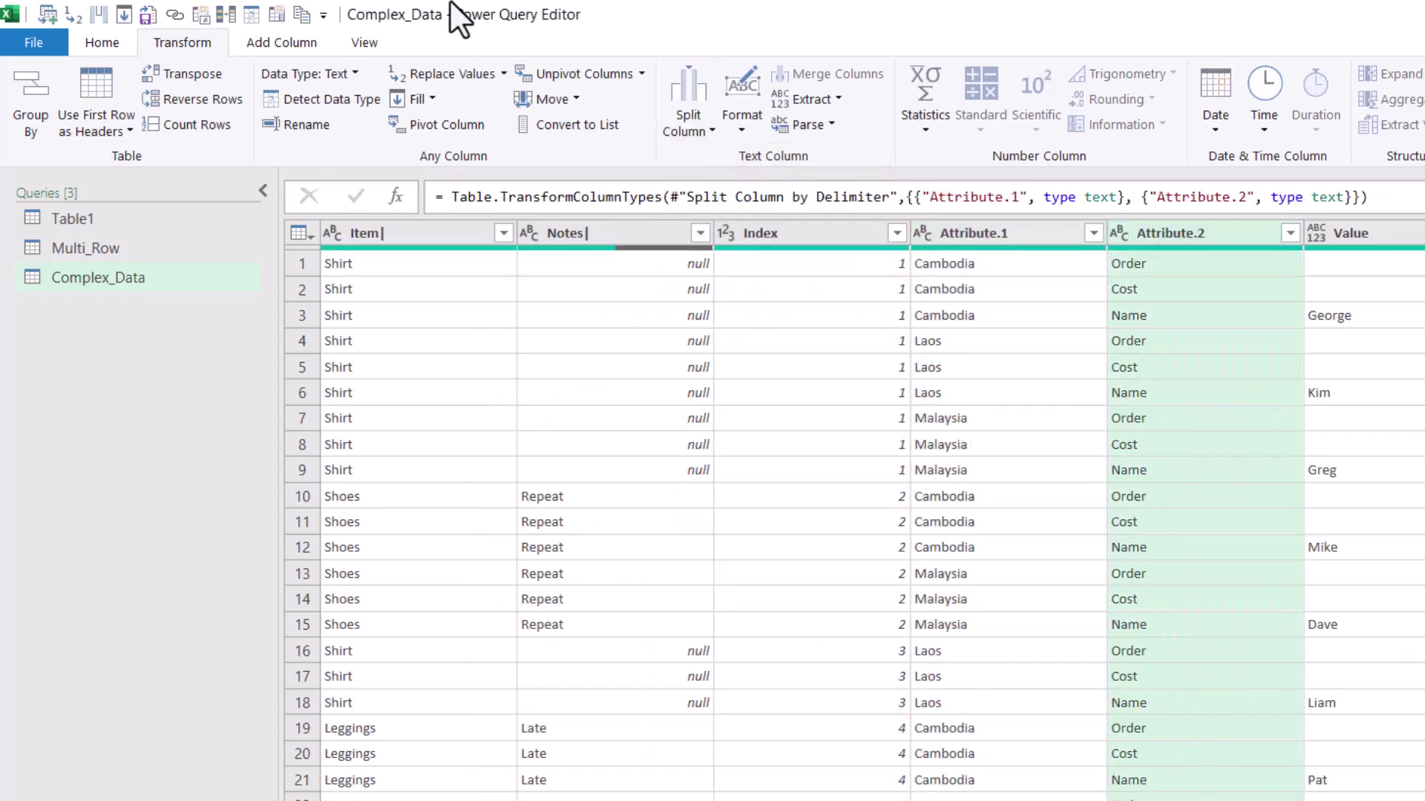
Pivot Attribute.2 into columns on Value with Don't Aggregate.
left_click(453, 126)
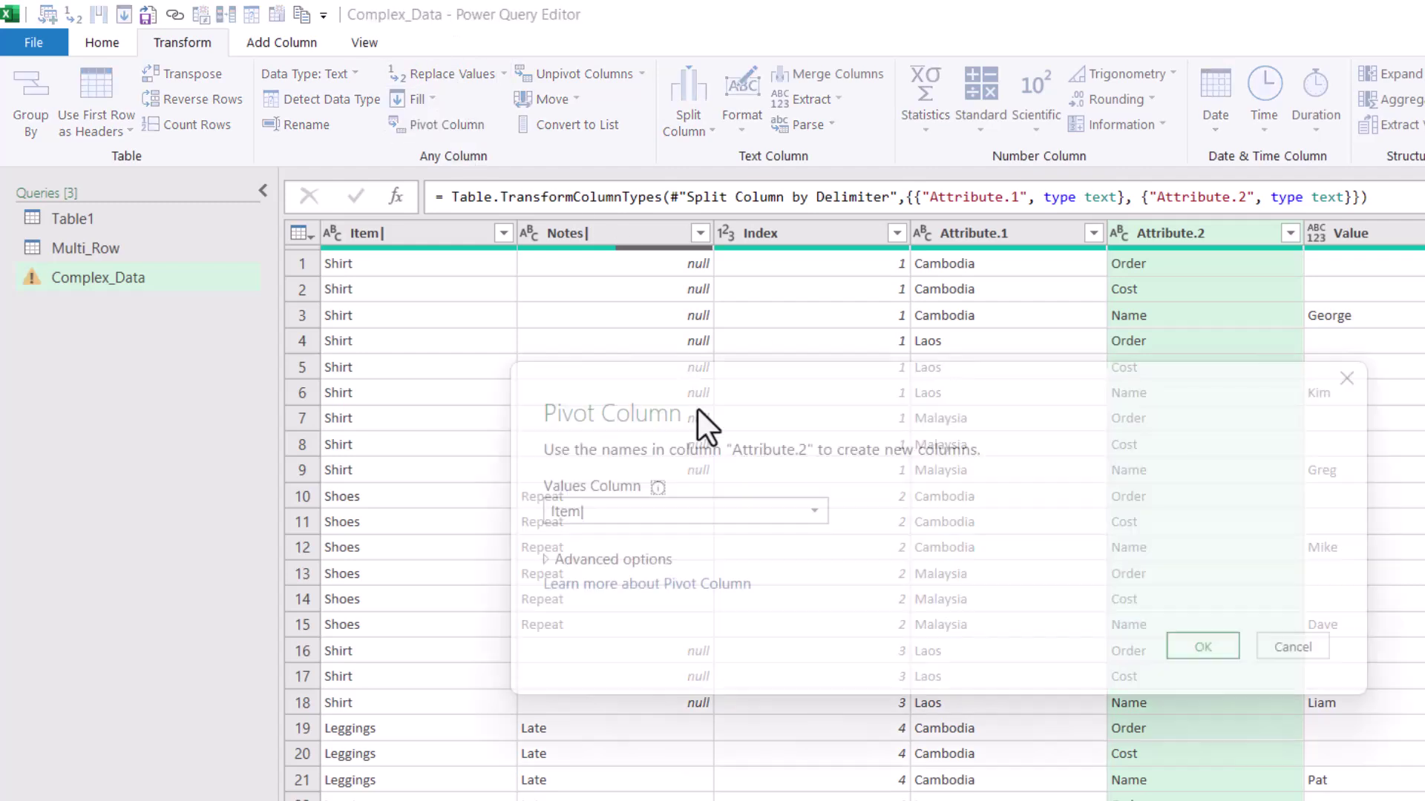
left_click(627, 513)
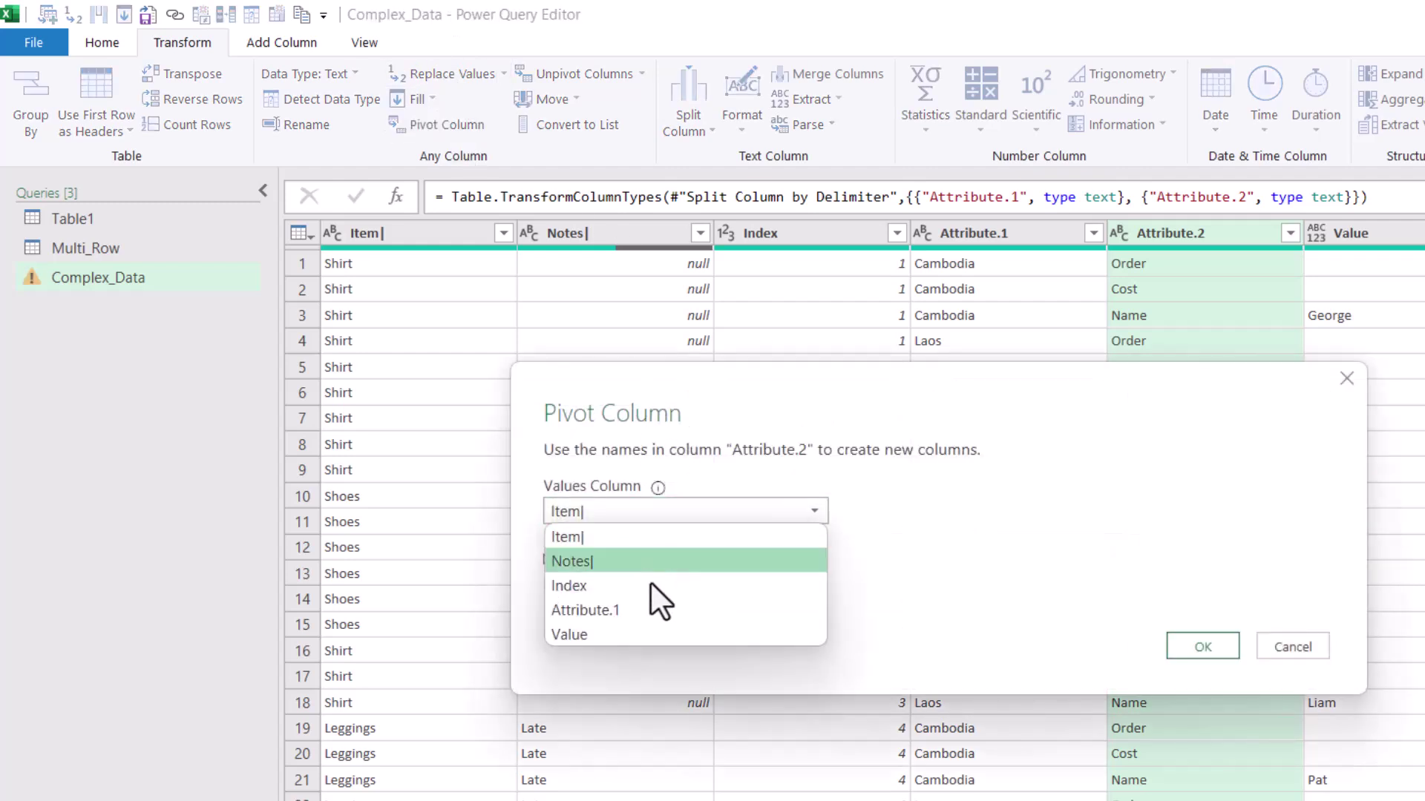
left_click(661, 635)
left_click(570, 556)
left_click(628, 612)
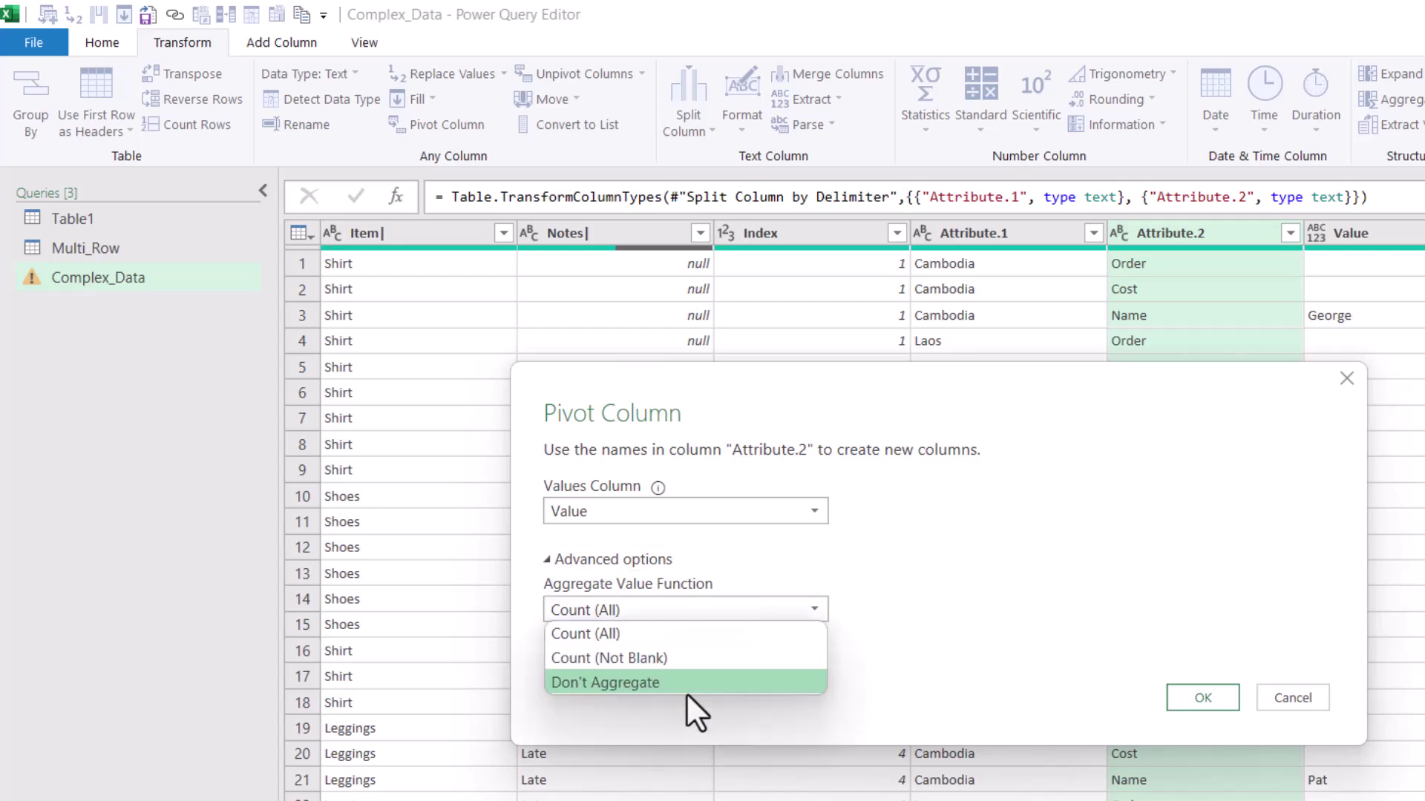
left_click(698, 683)
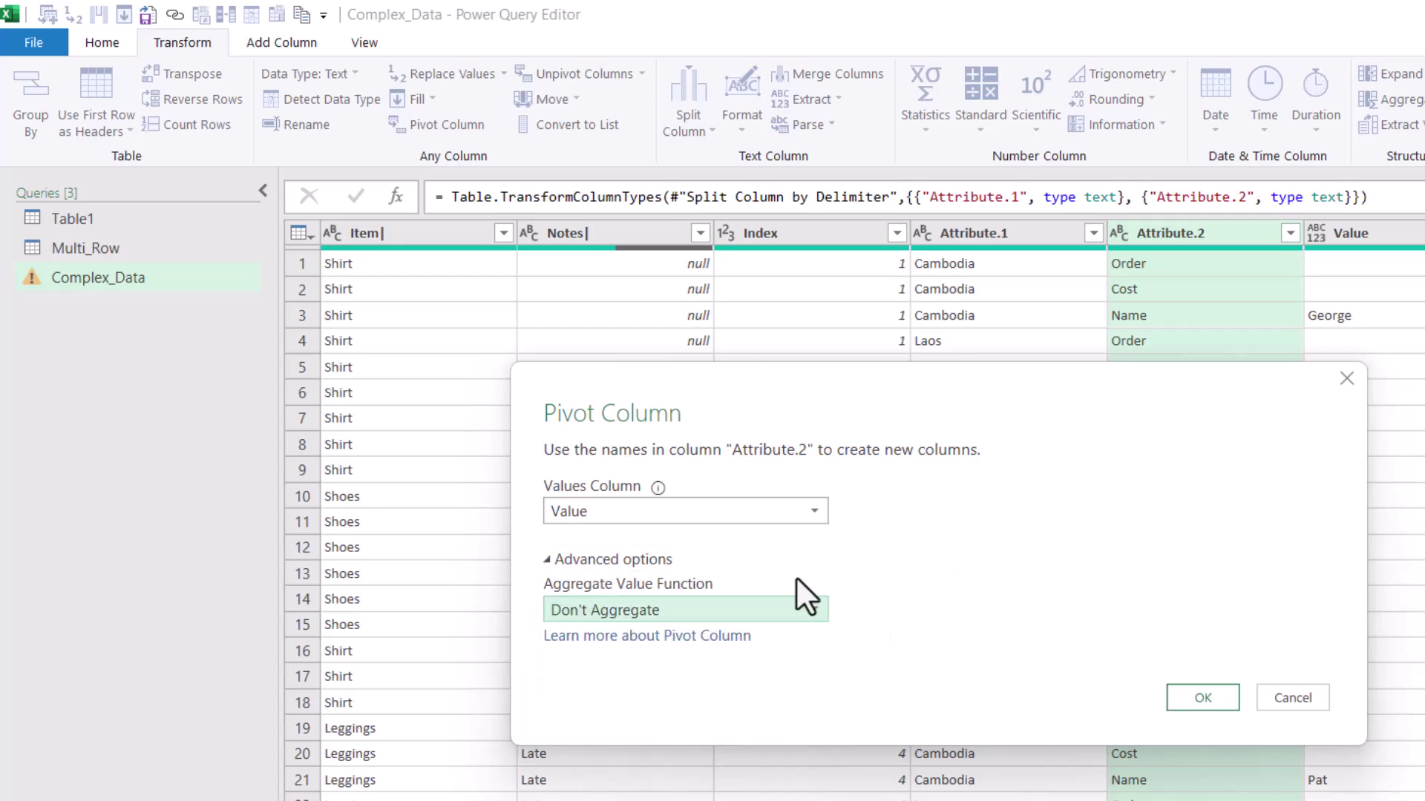
left_click(1187, 698)
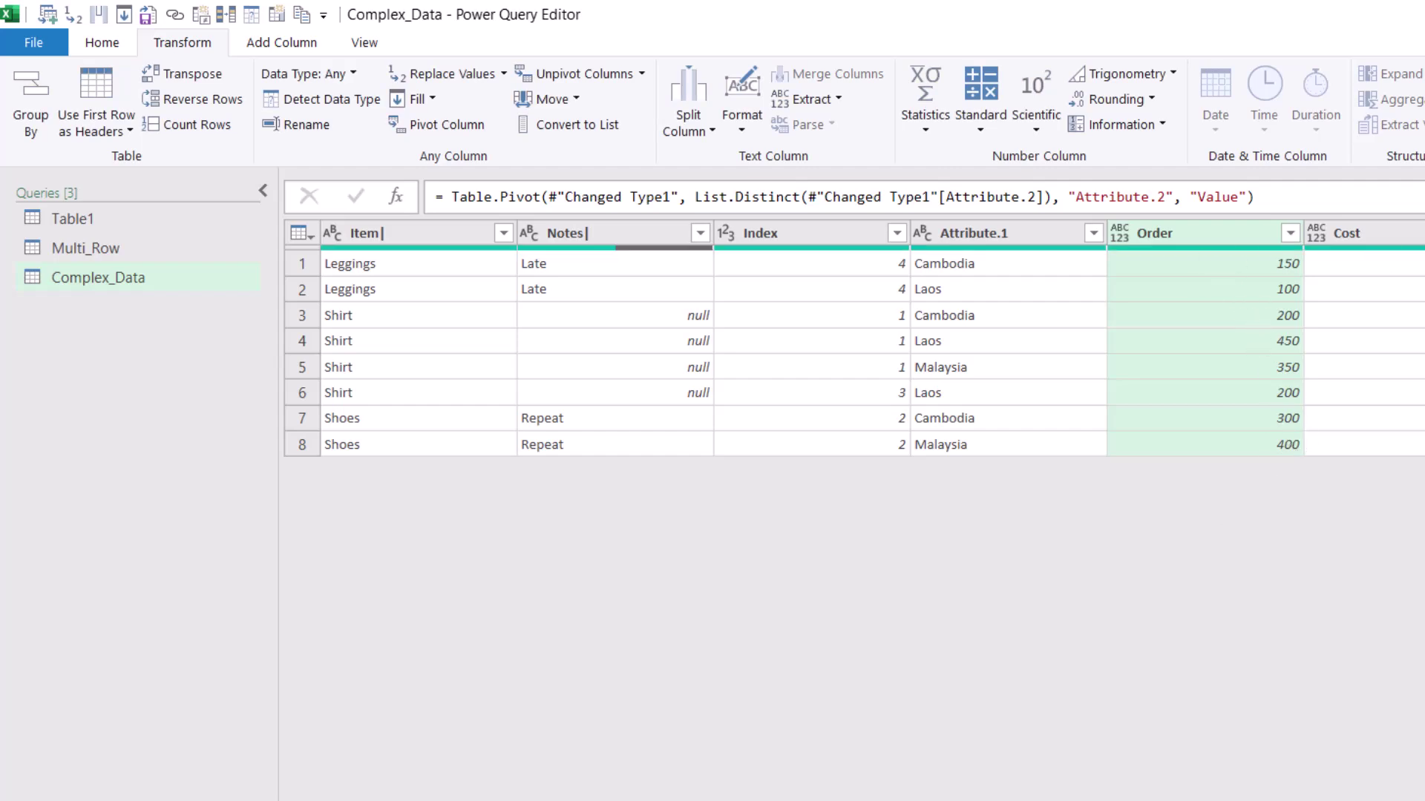
Set the Order and Cost columns to Whole Number.
left_click(1119, 238)
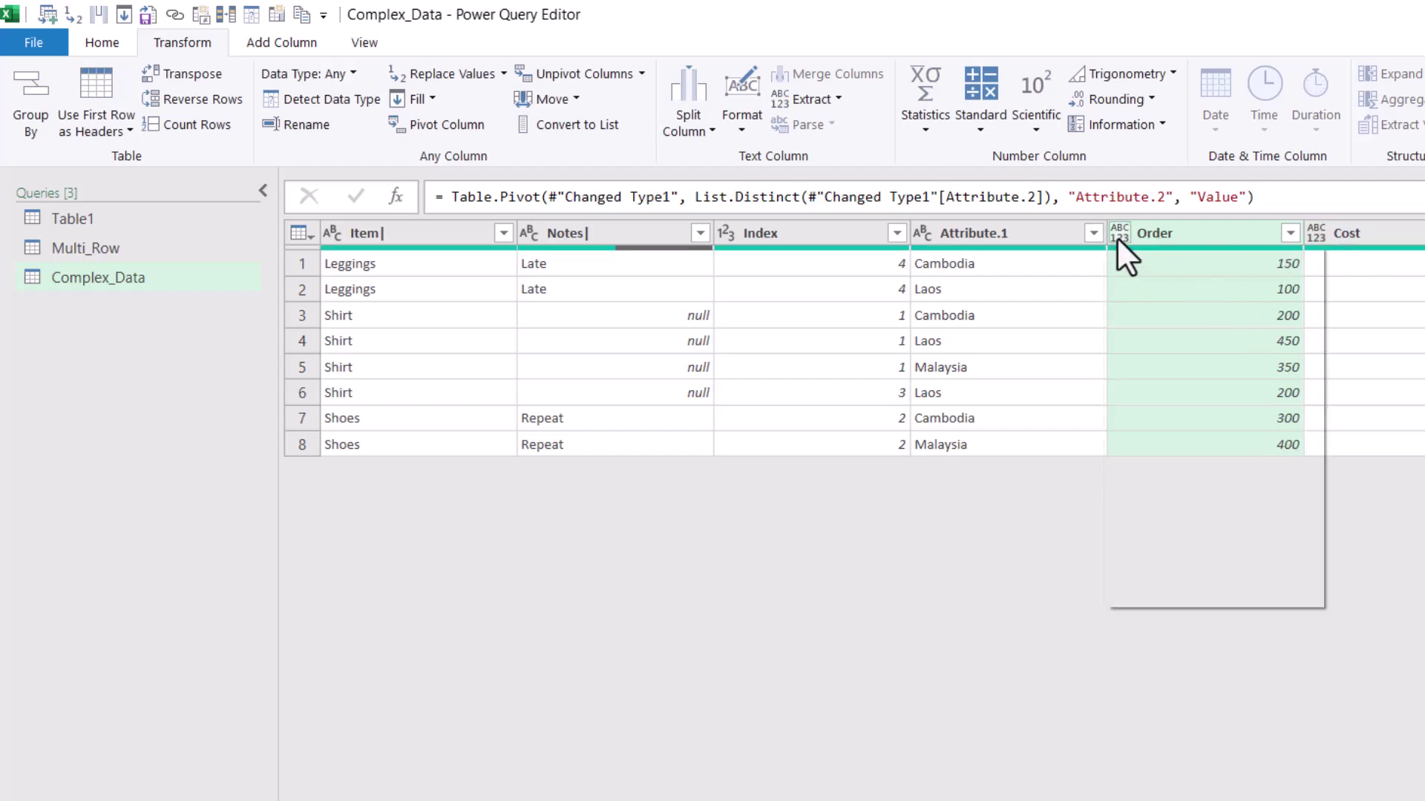
left_click(1244, 304)
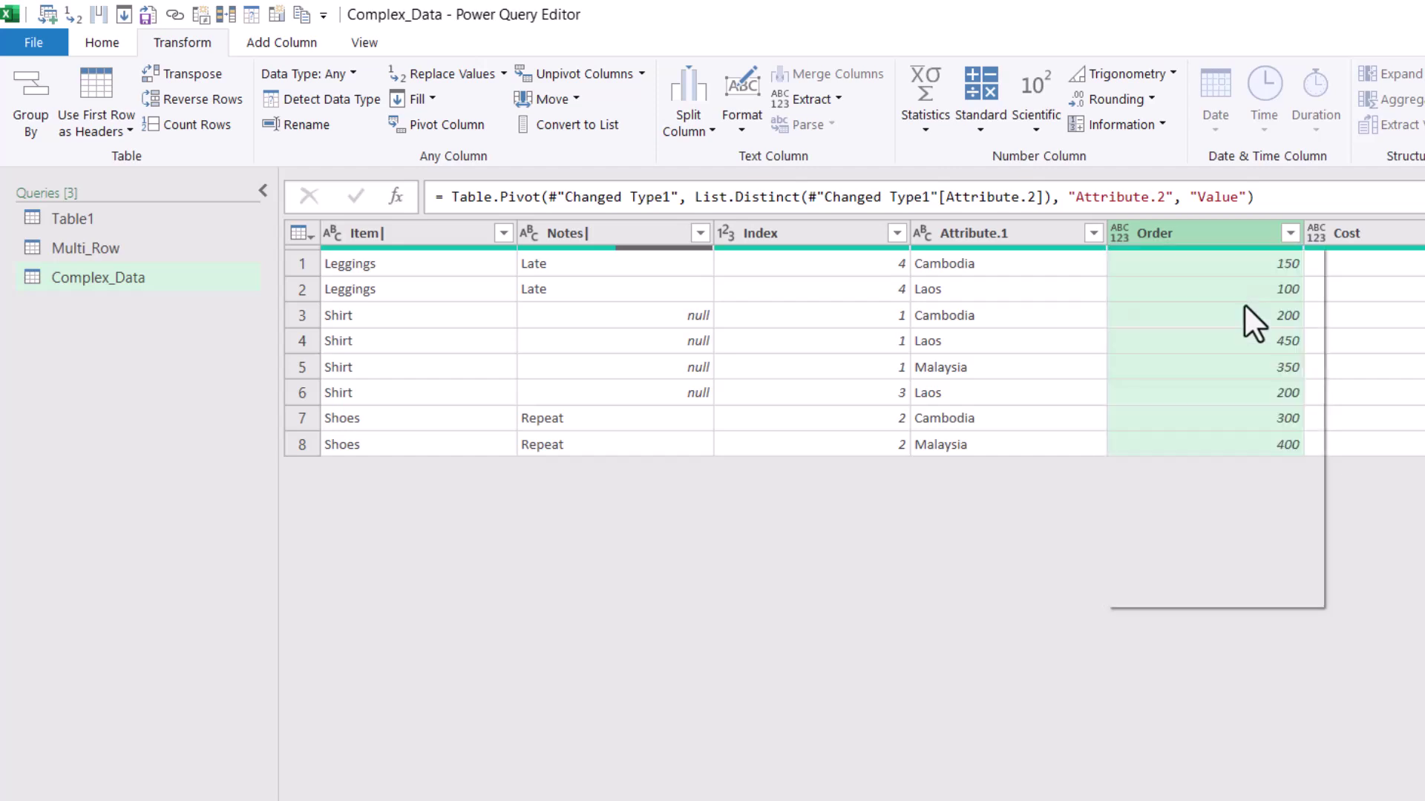
left_click(1316, 239)
left_click(1366, 307)
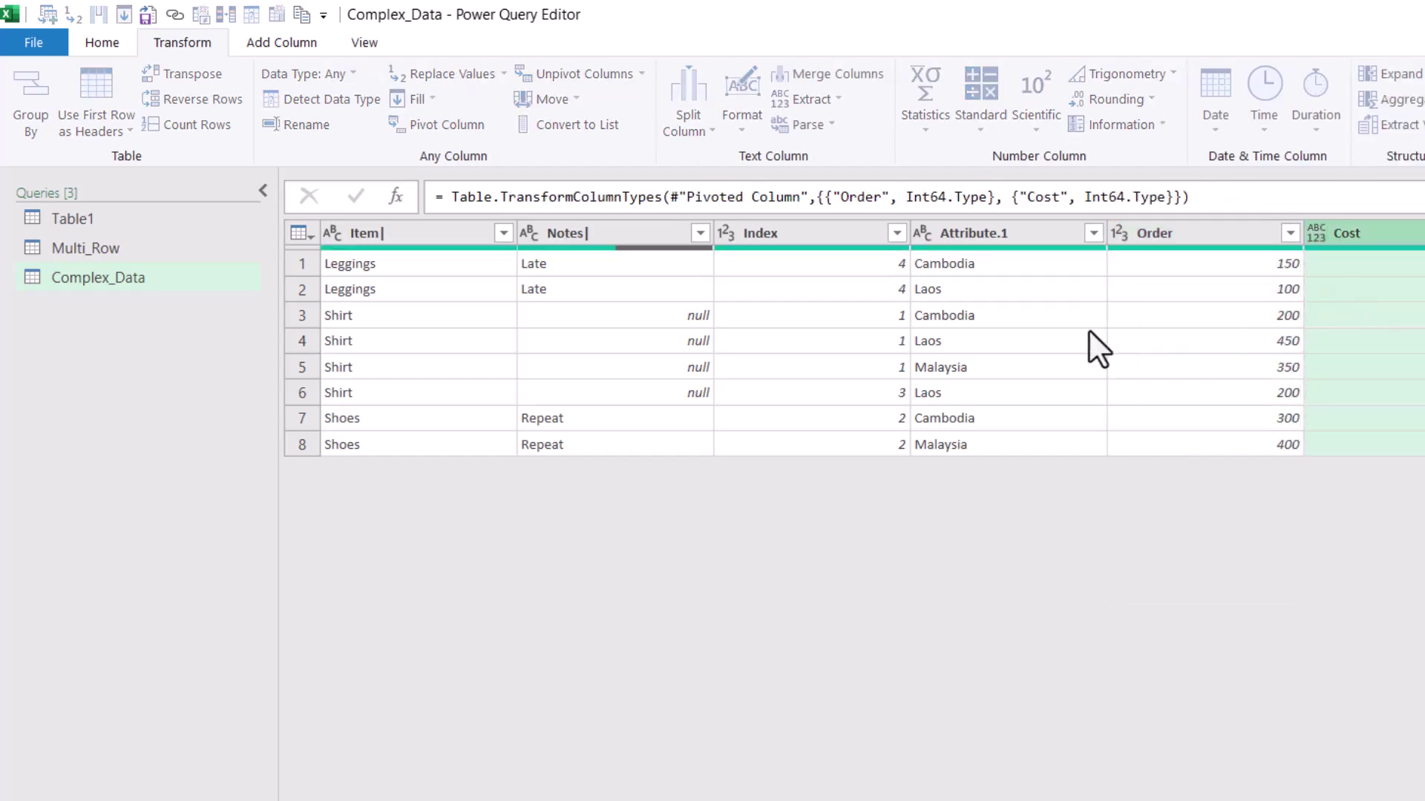
Rename Attribute.1 to Country, Item| to Item, and Notes| to Notes.
double_click(1017, 242)
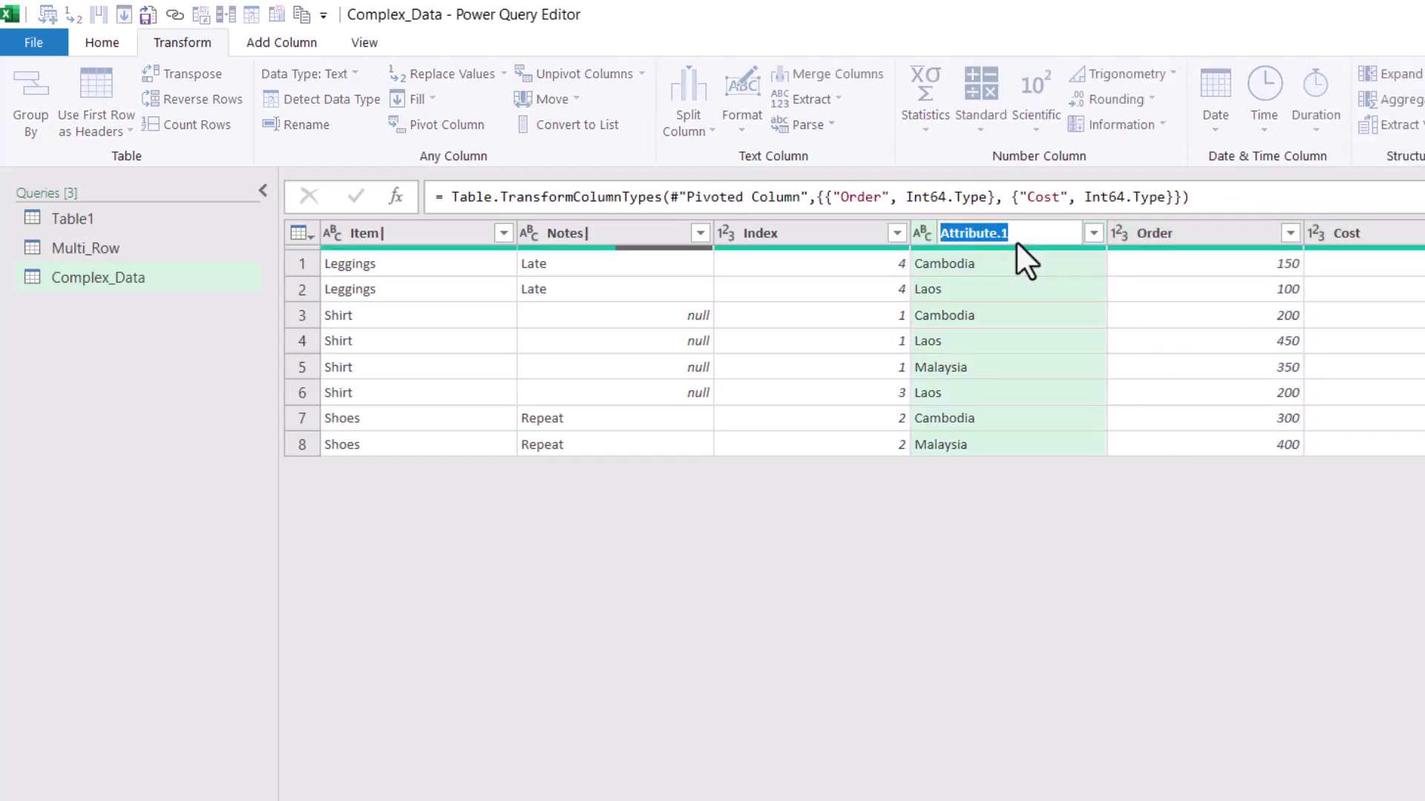
type("Country")
key("Return")
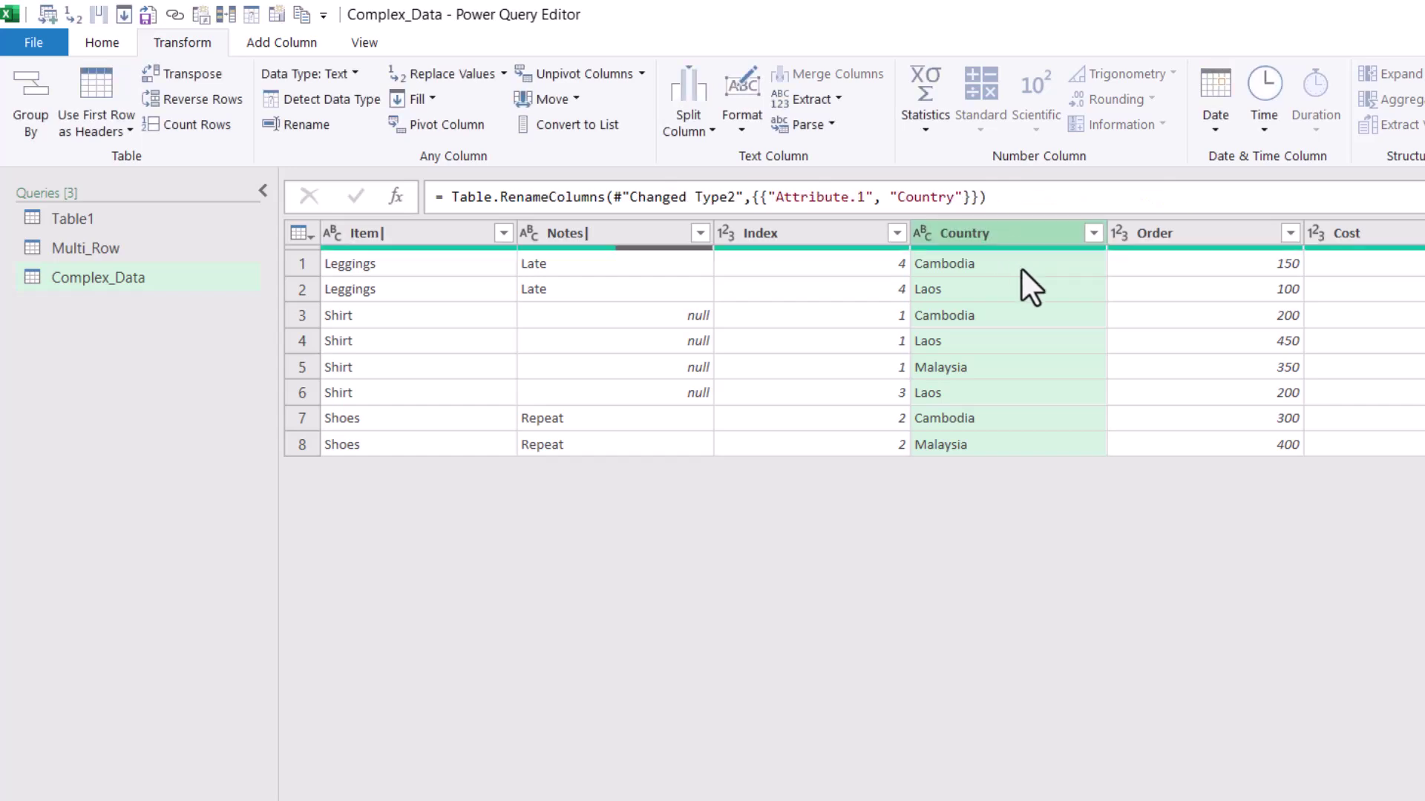
double_click(430, 239)
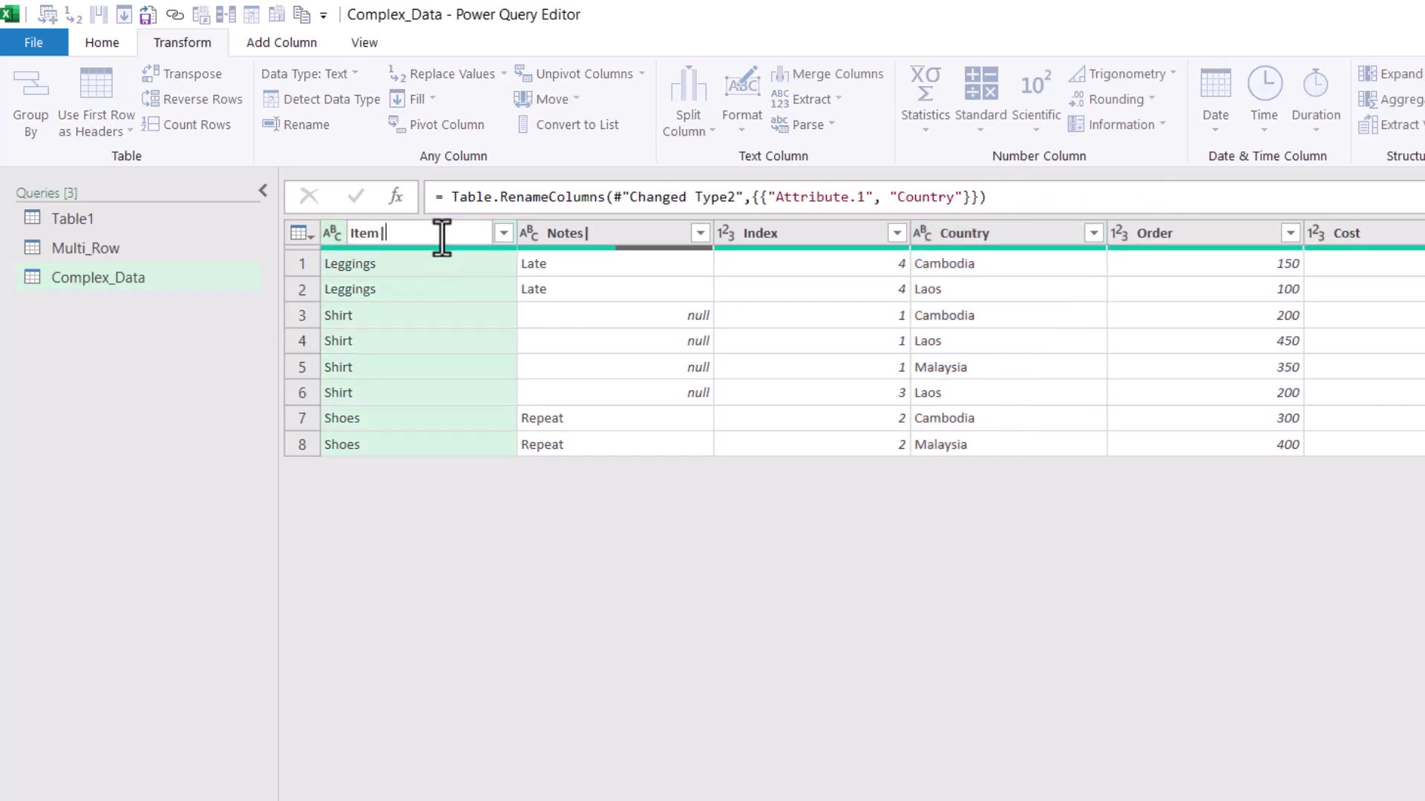
key("BackSpace")
key("Return")
double_click(616, 238)
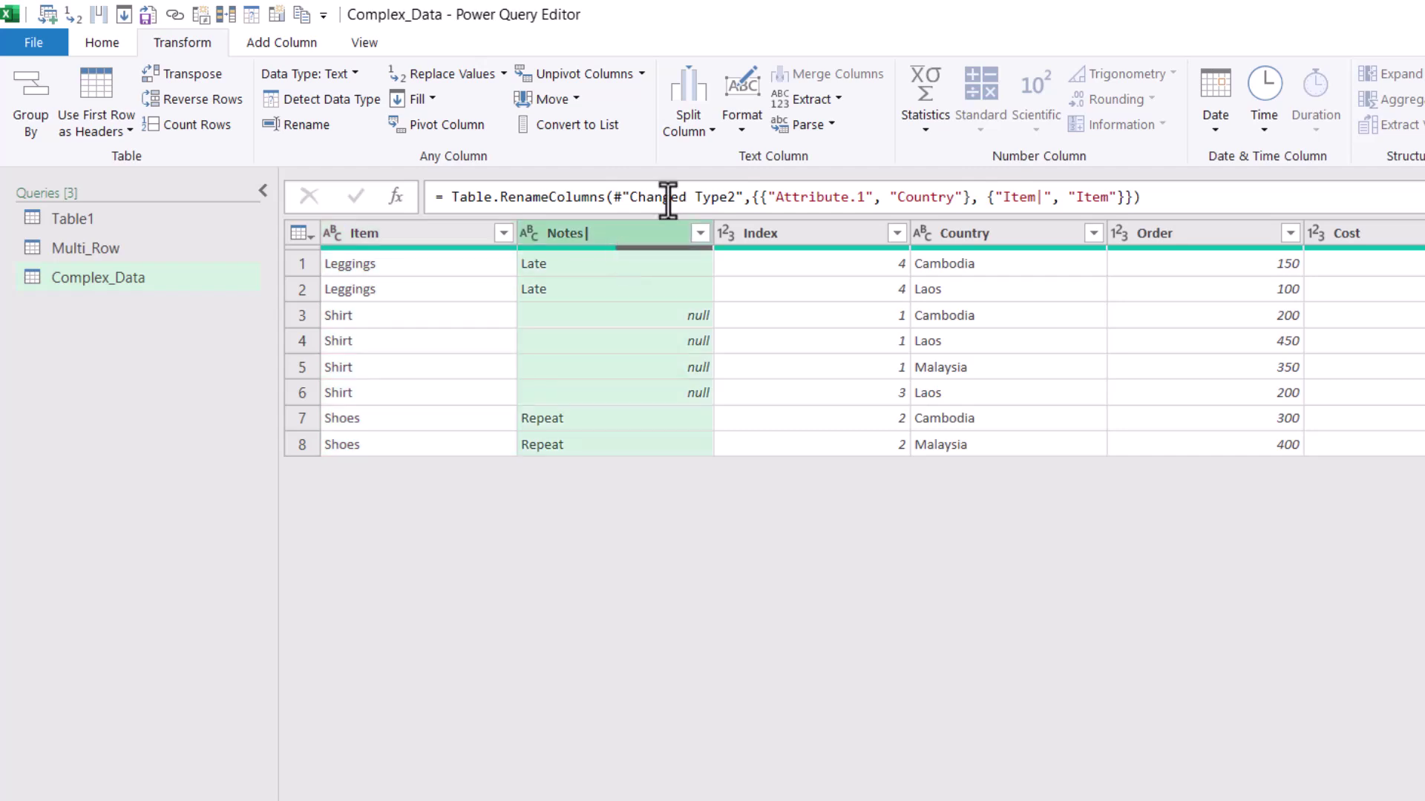
key("BackSpace")
key("Return")
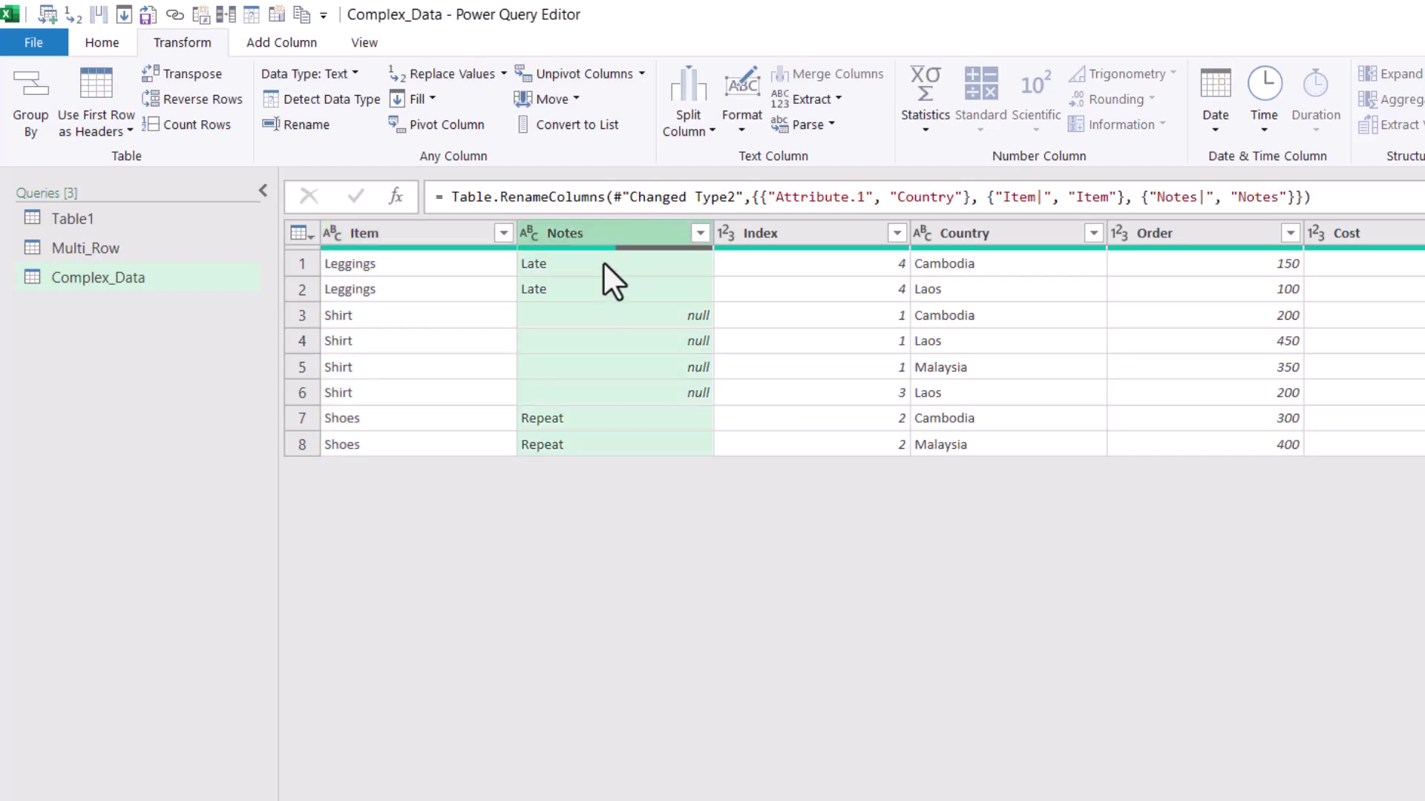
Move the Notes column to the end and delete the Index column.
right_click(630, 233)
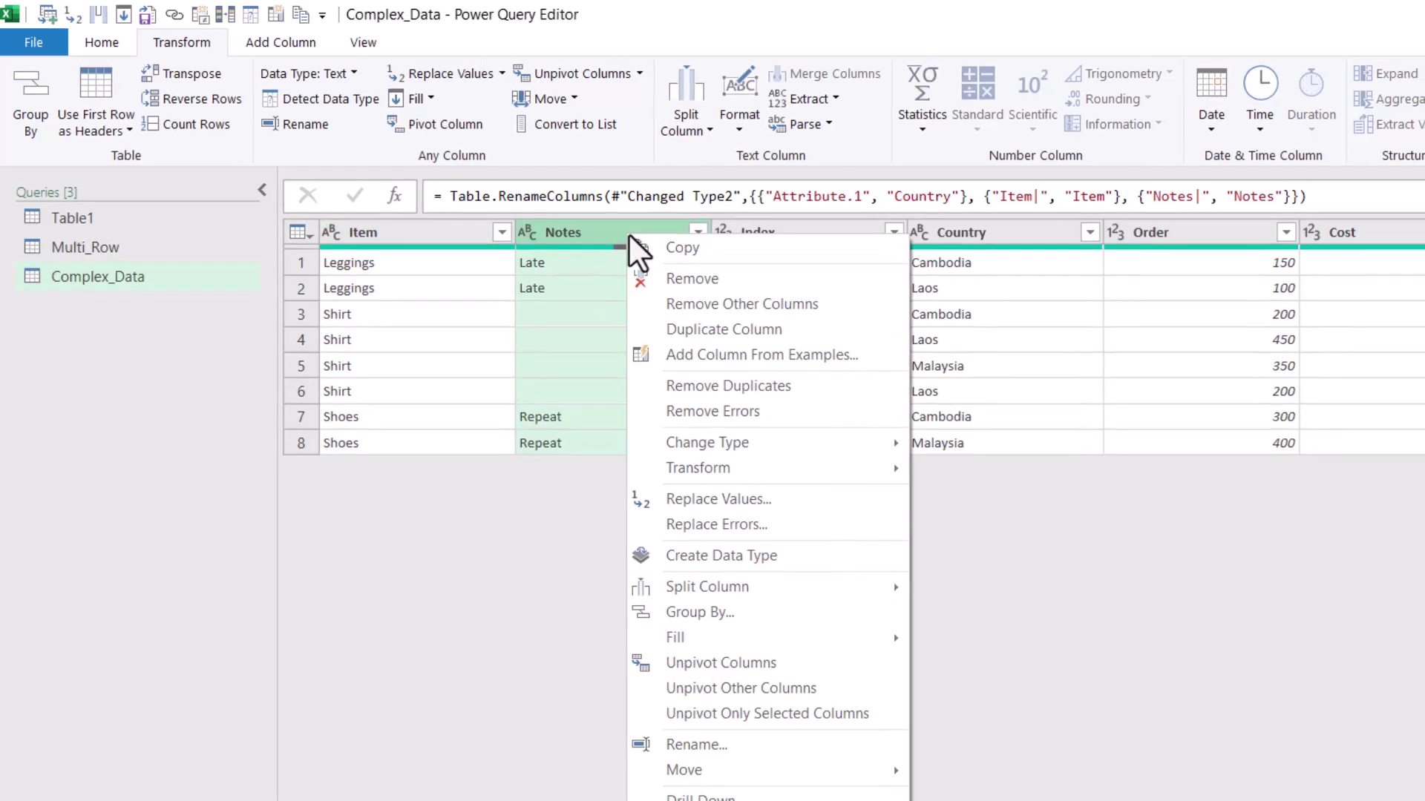
mouse_move(757, 731)
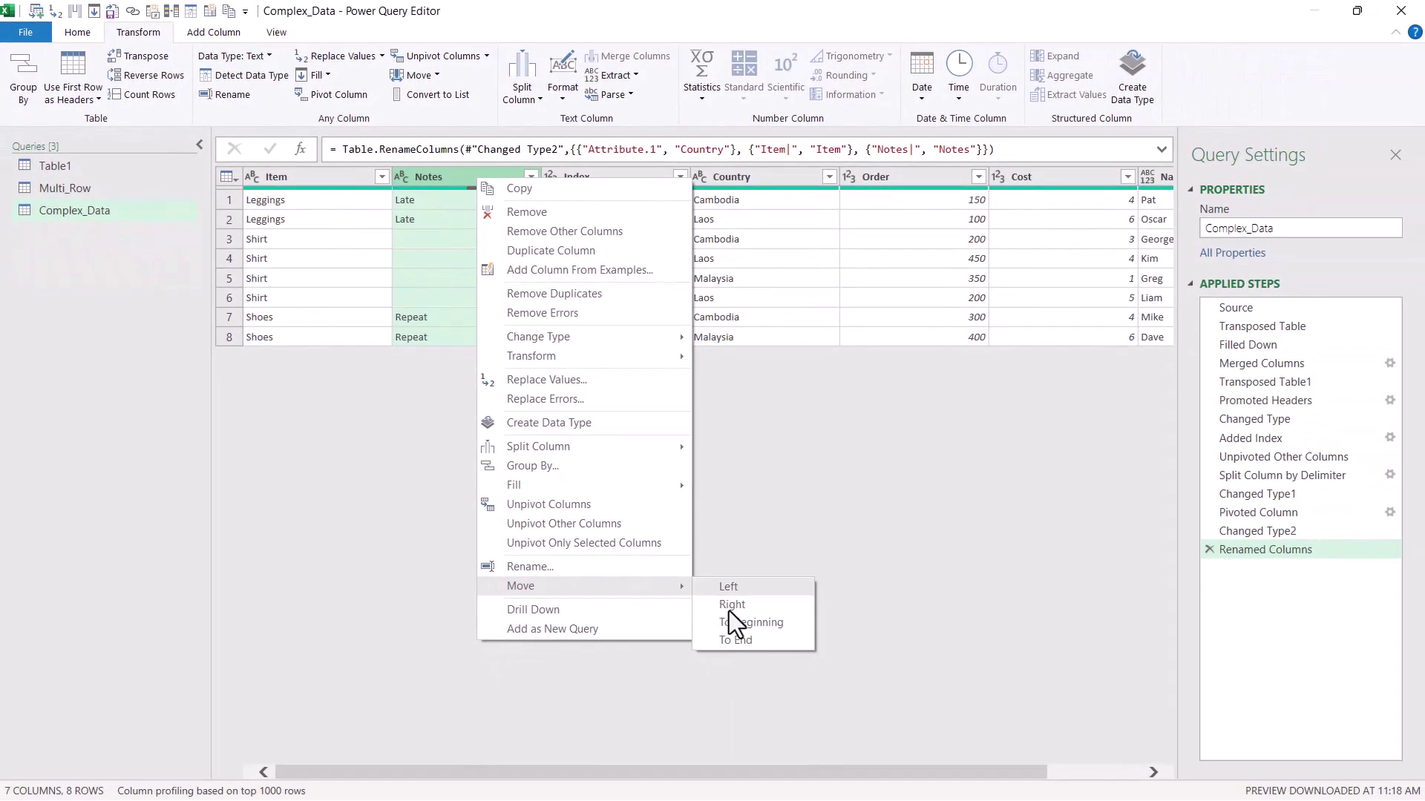
left_click(753, 639)
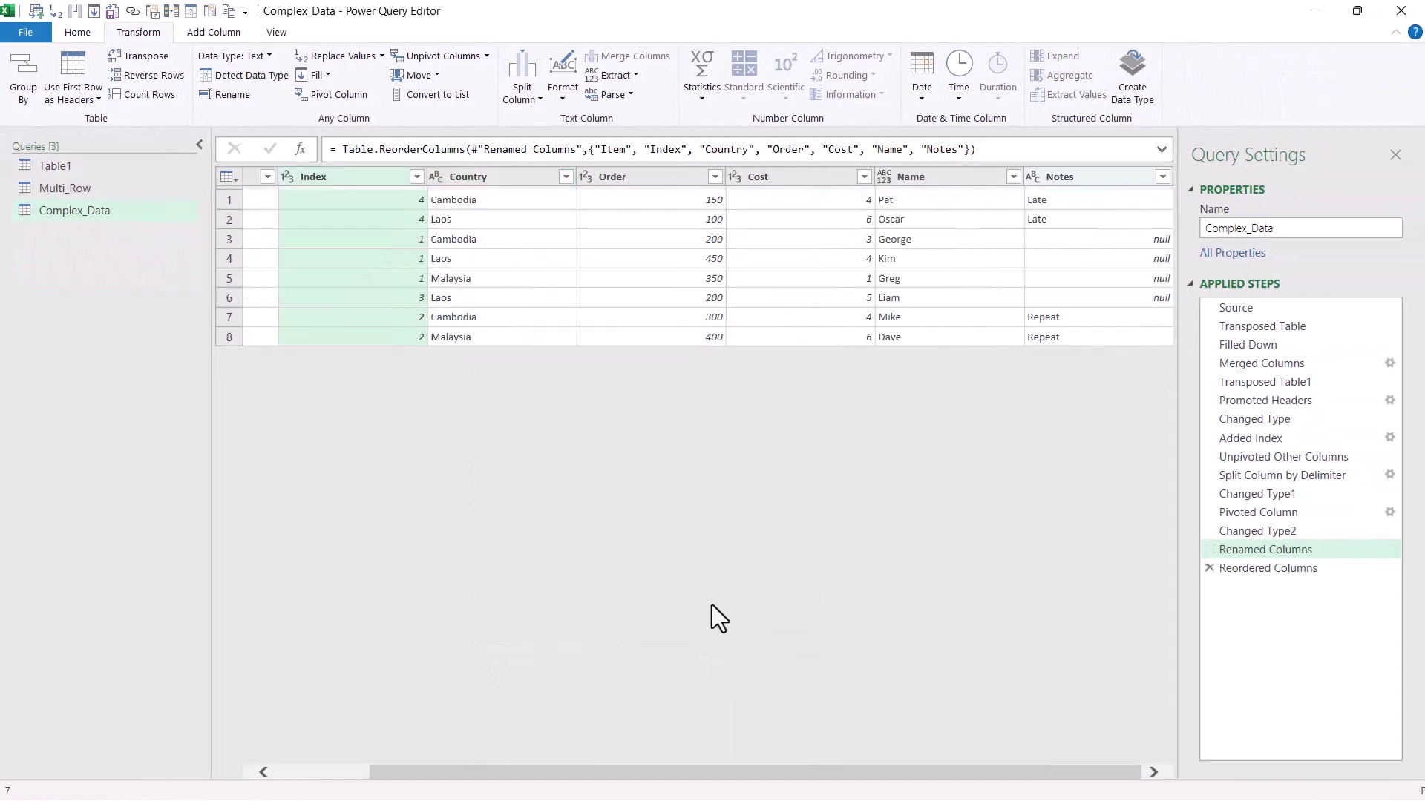
left_click(333, 175)
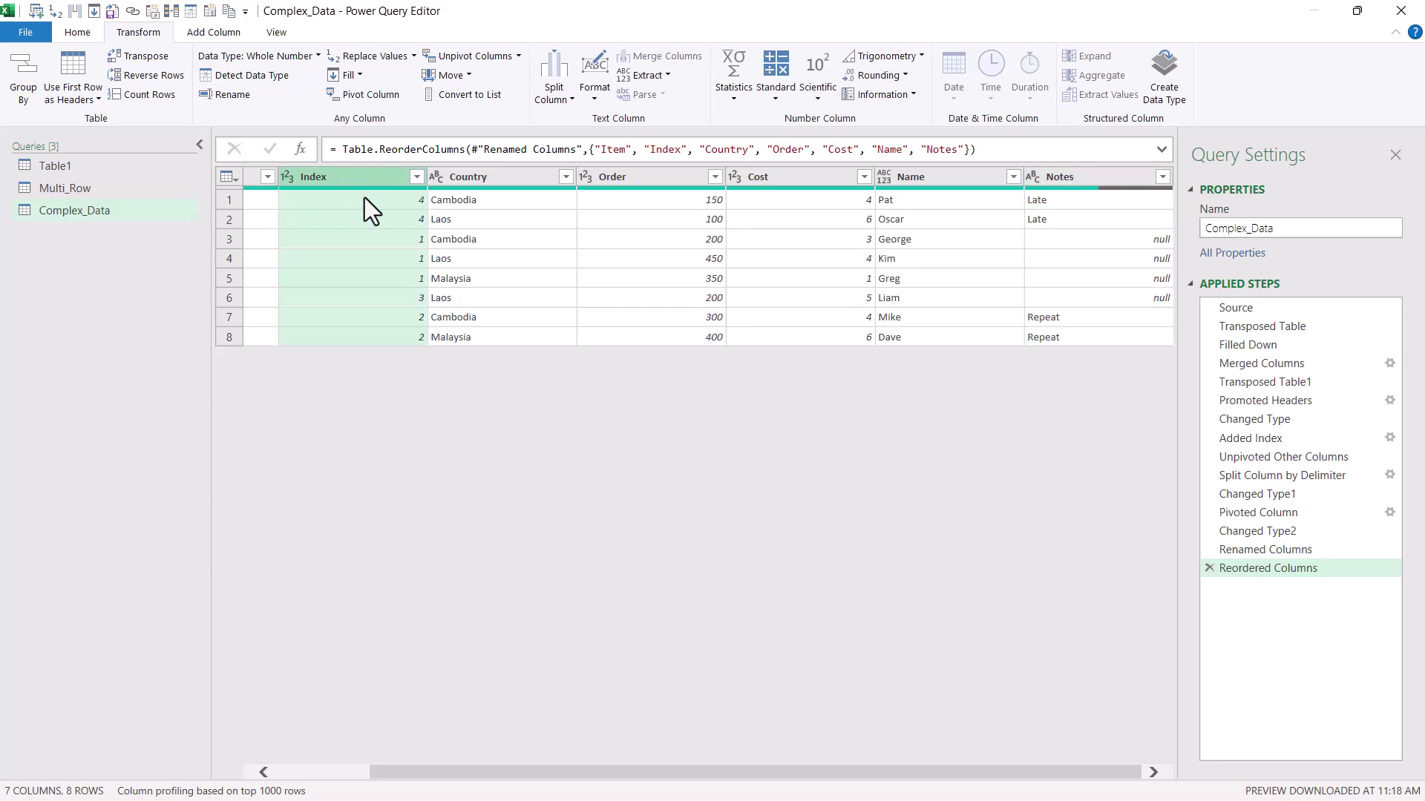
key("Delete")
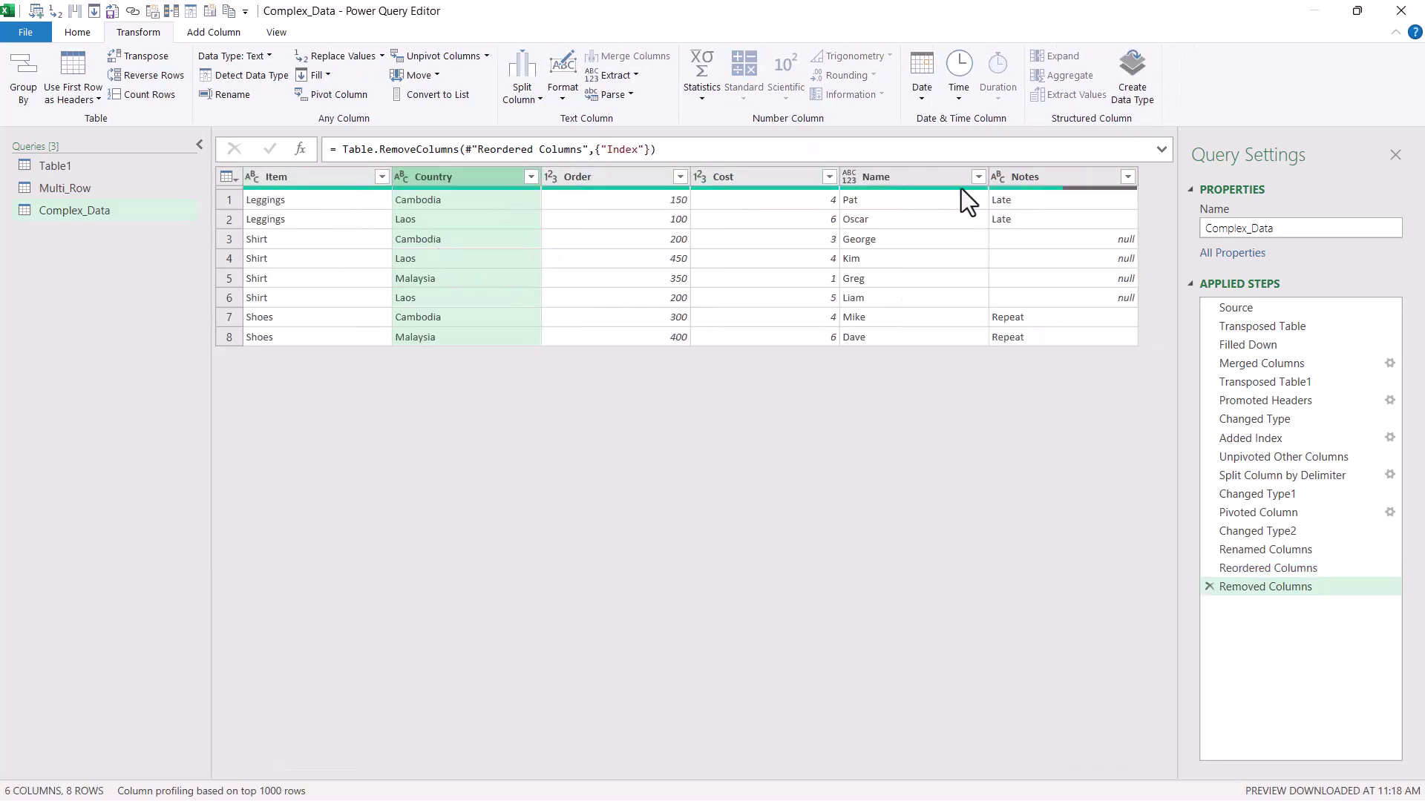
left_click(1032, 178)
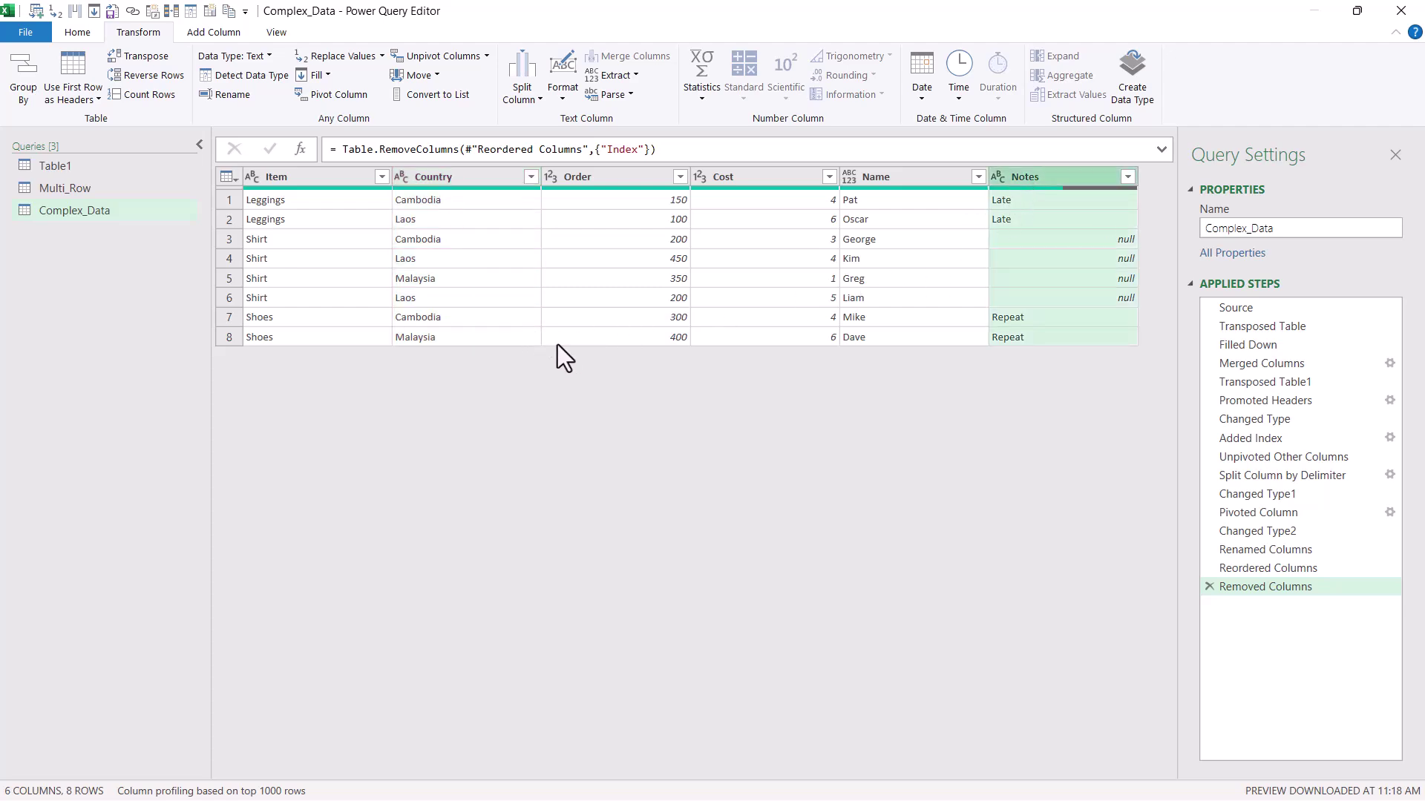
Close & Load the Complex_Data query so its 8 rows land in the workbook.
left_click(74, 33)
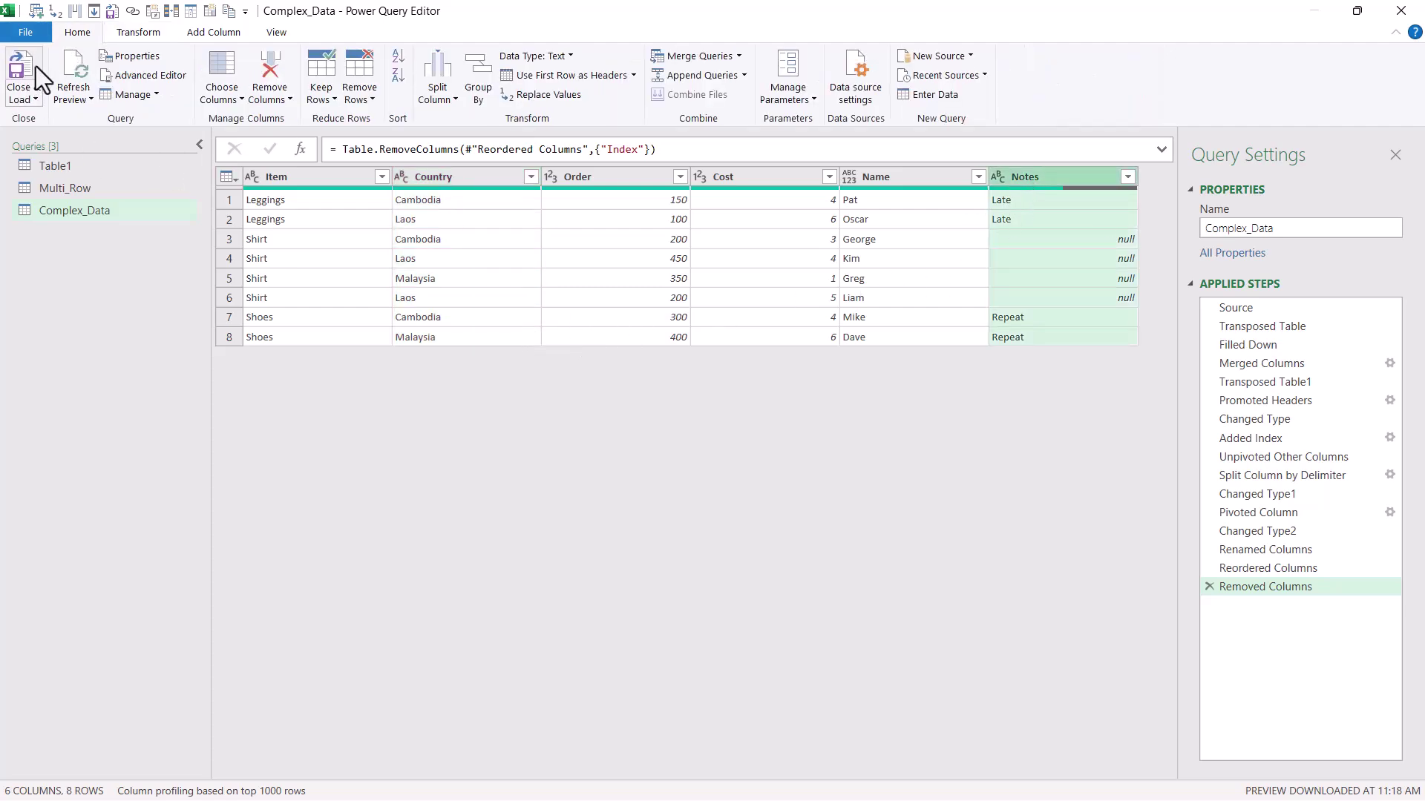
left_click(36, 74)
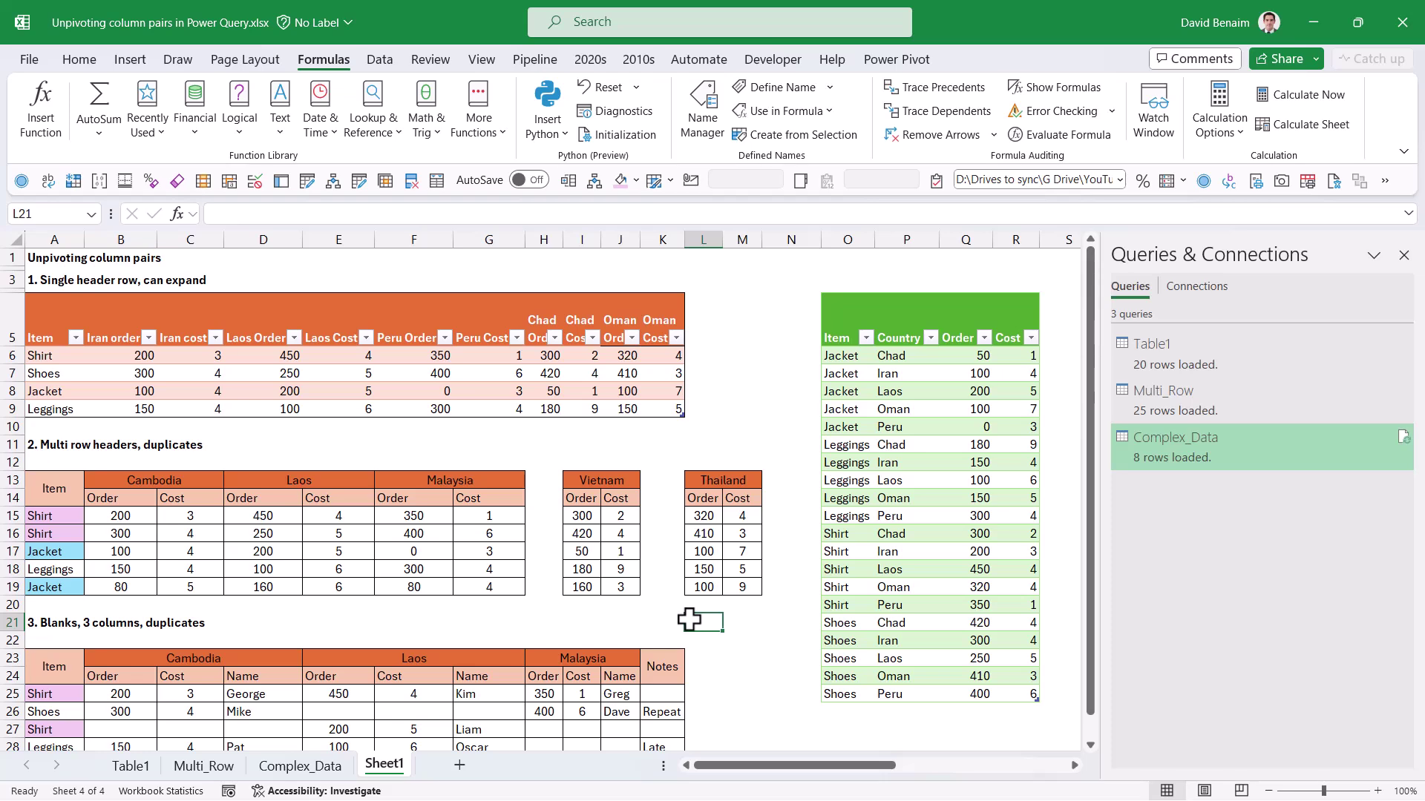